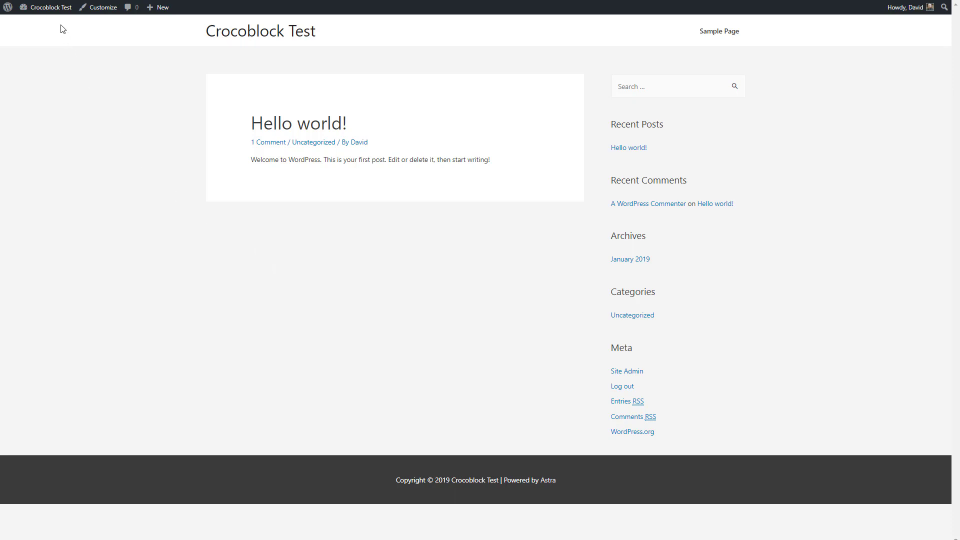
# Open the site's dashboard and review the list of installed plugins
pyautogui.moveTo(58, 10)
pyautogui.click(38, 23)
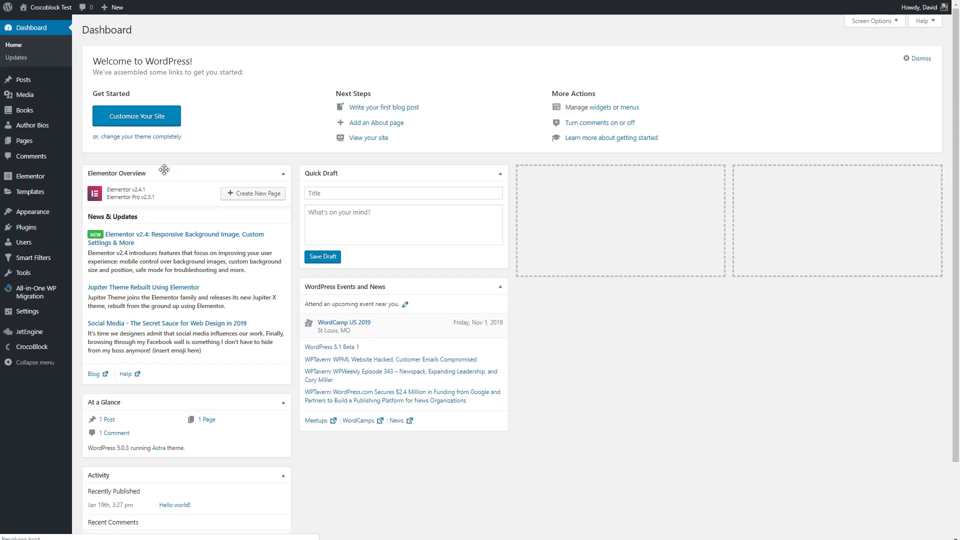
pyautogui.click(67, 232)
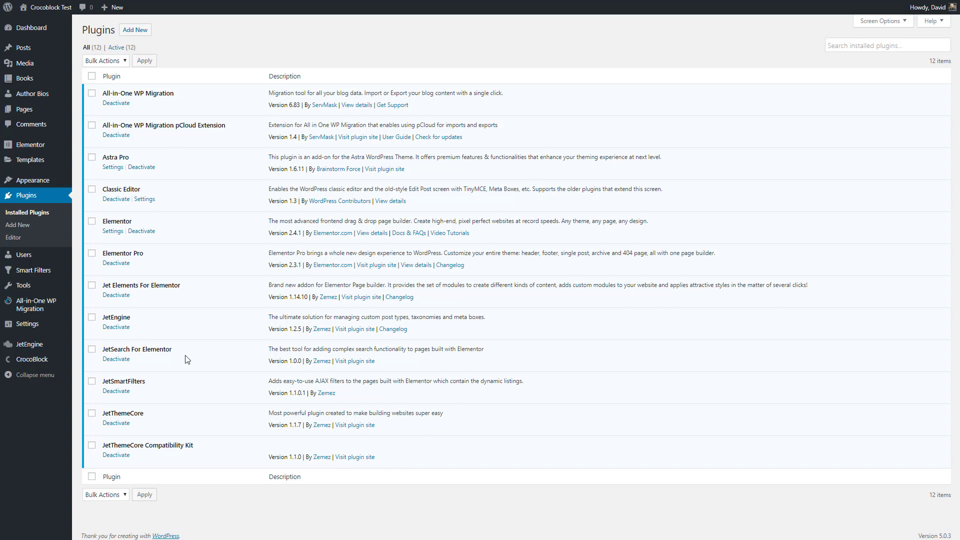
# Enable Prevent Pro locations registration in the CrocoBlock settings and save the settings
pyautogui.moveTo(32, 359)
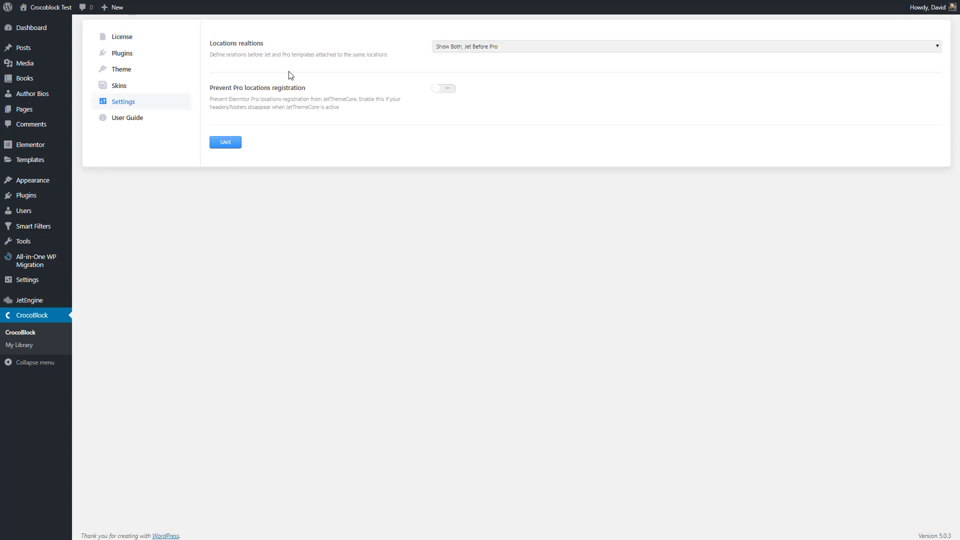
pyautogui.click(449, 90)
# Start a new JetEngine post type with the name Books and the slug book
pyautogui.moveTo(53, 276)
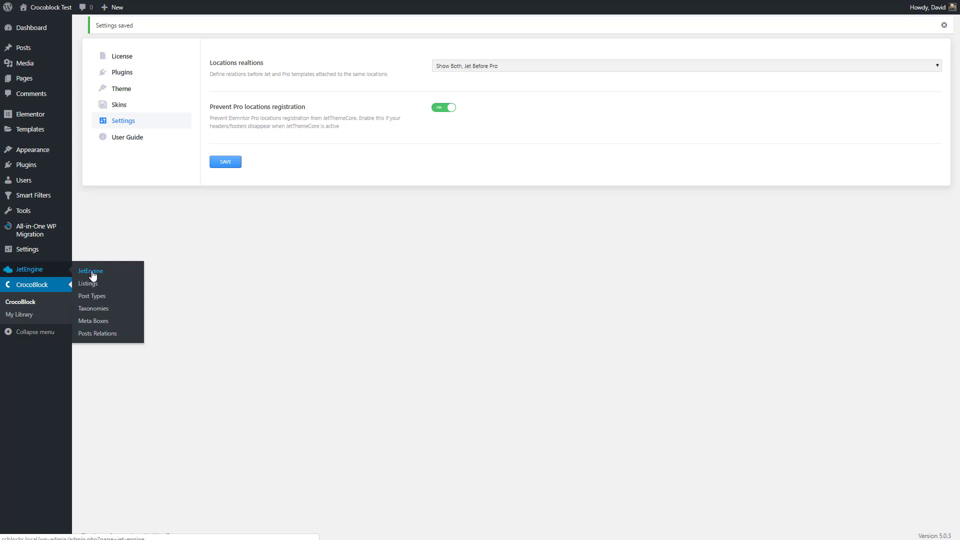
pyautogui.click(92, 297)
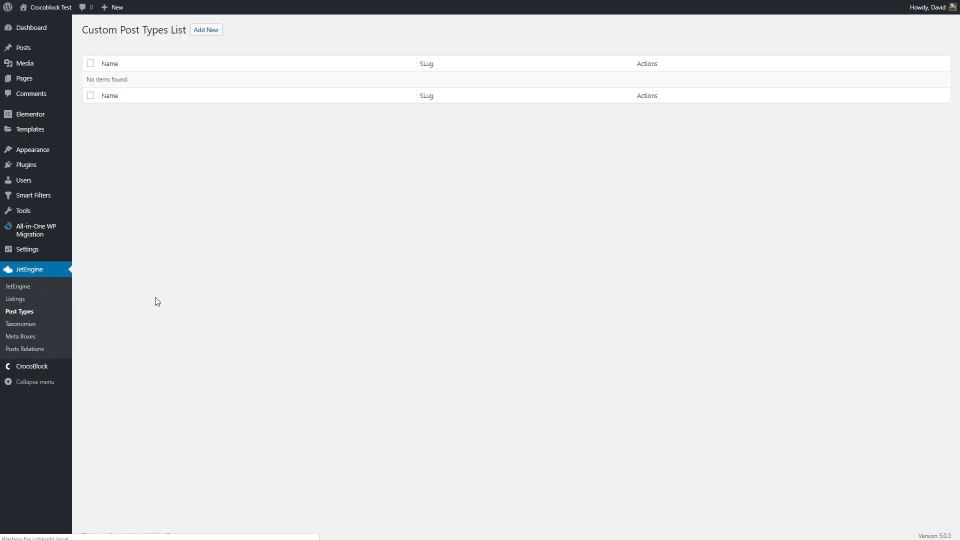
pyautogui.click(214, 31)
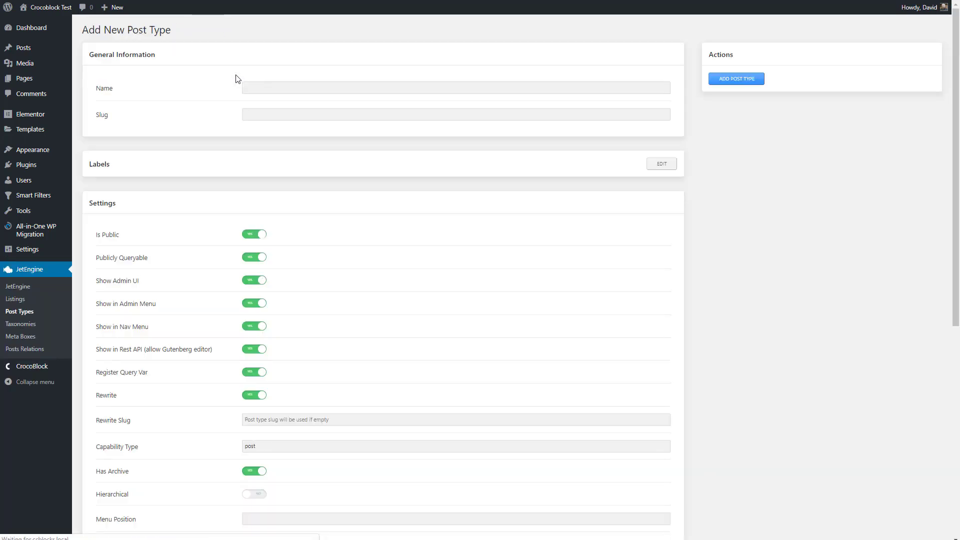
pyautogui.click(258, 87)
pyautogui.write('Books')
pyautogui.press('Tab')
pyautogui.write('books')
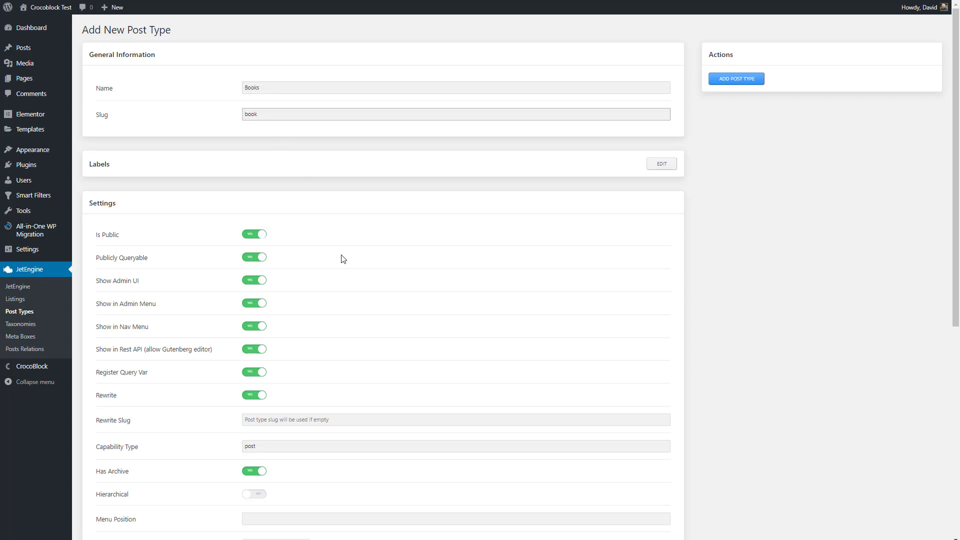
# Set the Books post type's menu position to 10 and its menu icon to dashicons-book-alt
pyautogui.scroll(-3, 344, 258)
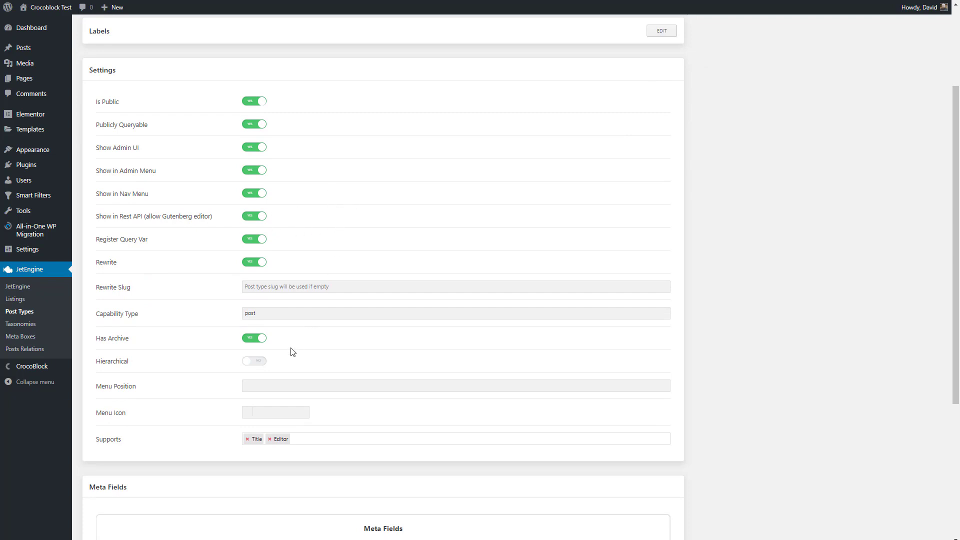
pyautogui.click(281, 379)
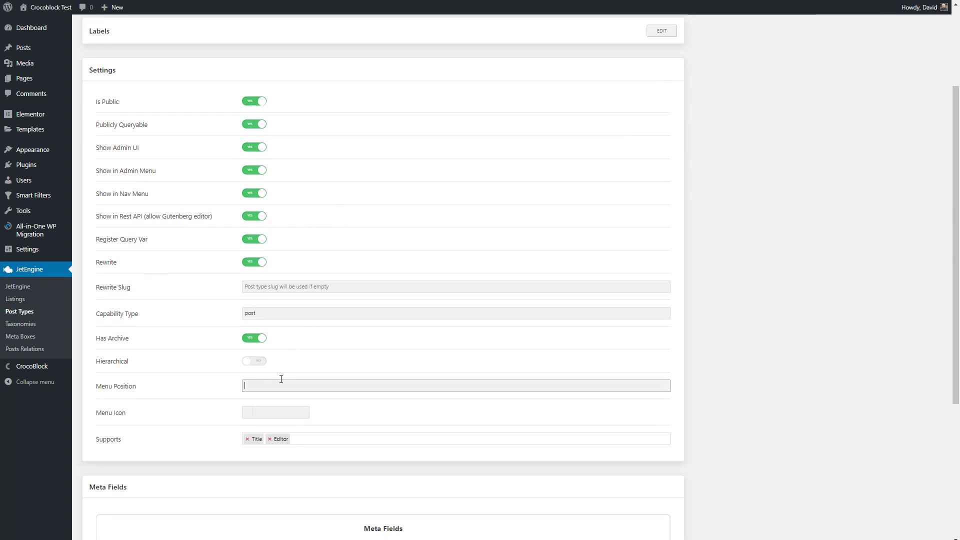
pyautogui.click(264, 412)
pyautogui.scroll(-3, 253, 458)
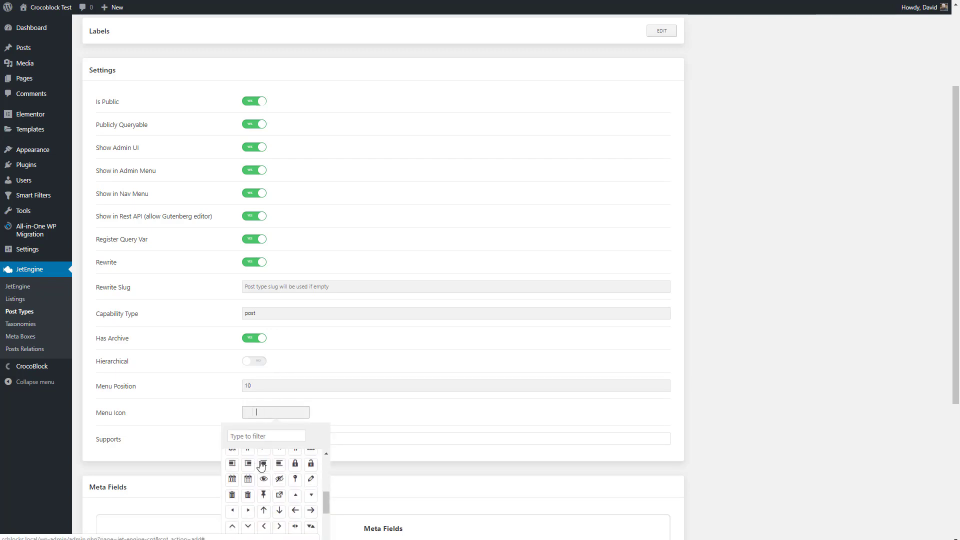
pyautogui.scroll(-3, 418, 457)
pyautogui.scroll(-3, 240, 370)
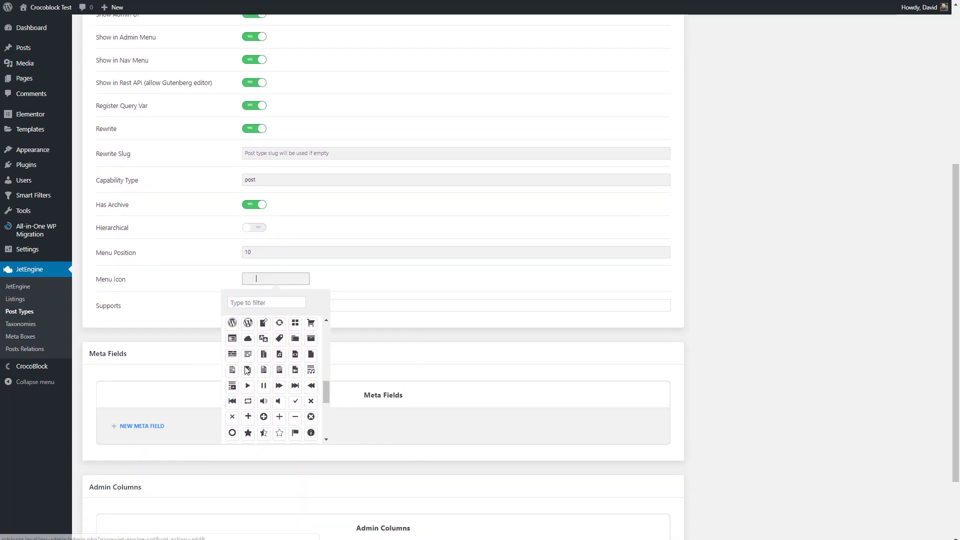
pyautogui.scroll(-3, 260, 372)
pyautogui.scroll(-3, 257, 375)
pyautogui.click(232, 425)
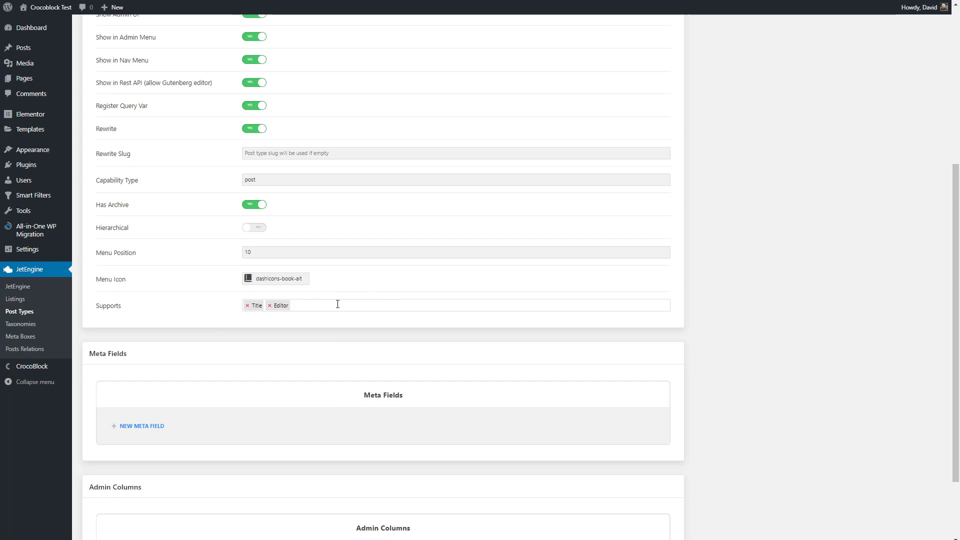
# Add Revisions, Author, Excerpt and Thumbnail (Featured Image) to the features the Books post type supports
pyautogui.click(337, 304)
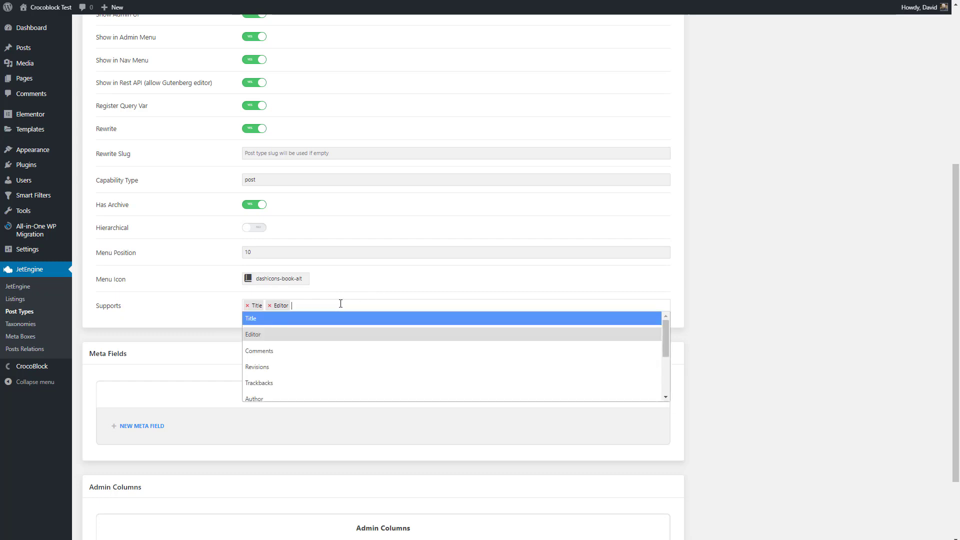
pyautogui.click(272, 367)
pyautogui.click(337, 307)
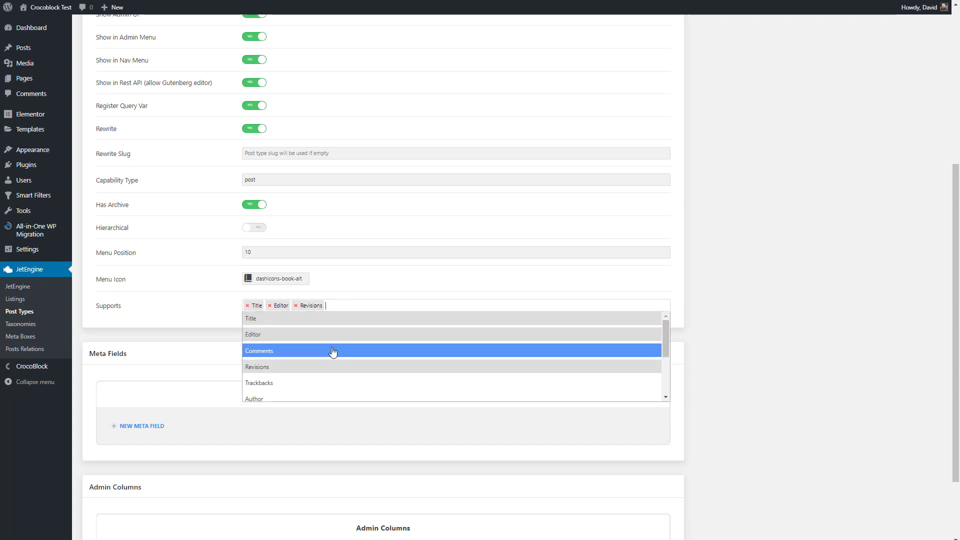
pyautogui.scroll(-3, 333, 352)
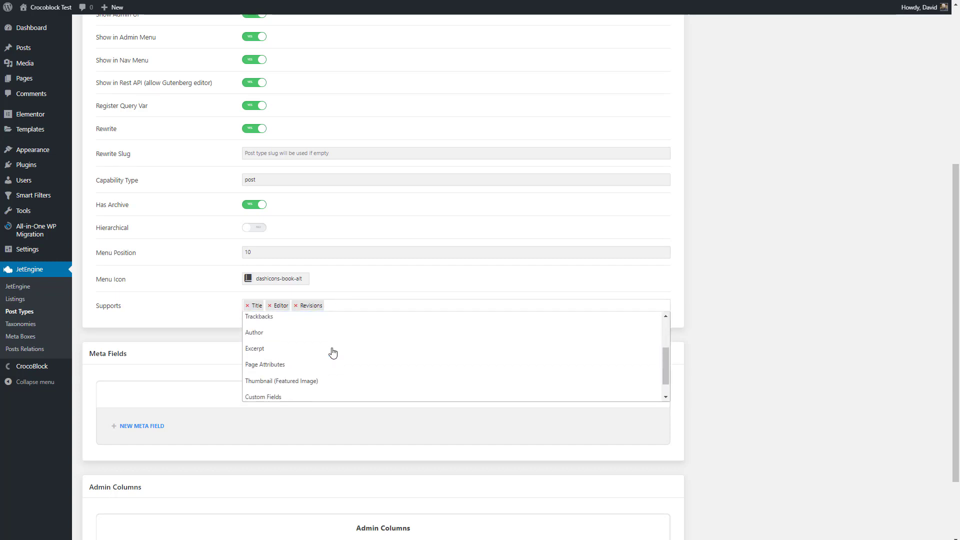
pyautogui.click(292, 333)
pyautogui.click(373, 305)
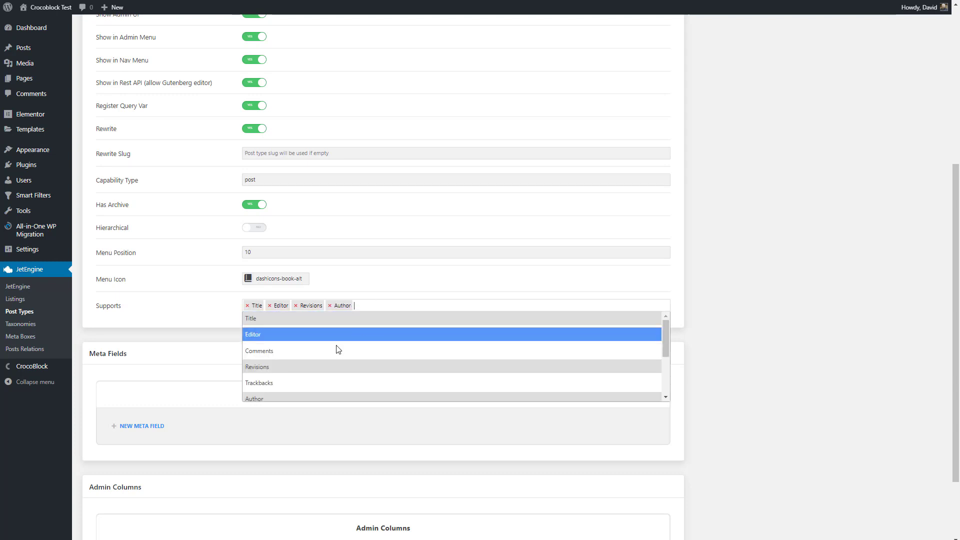
pyautogui.scroll(-2, 307, 373)
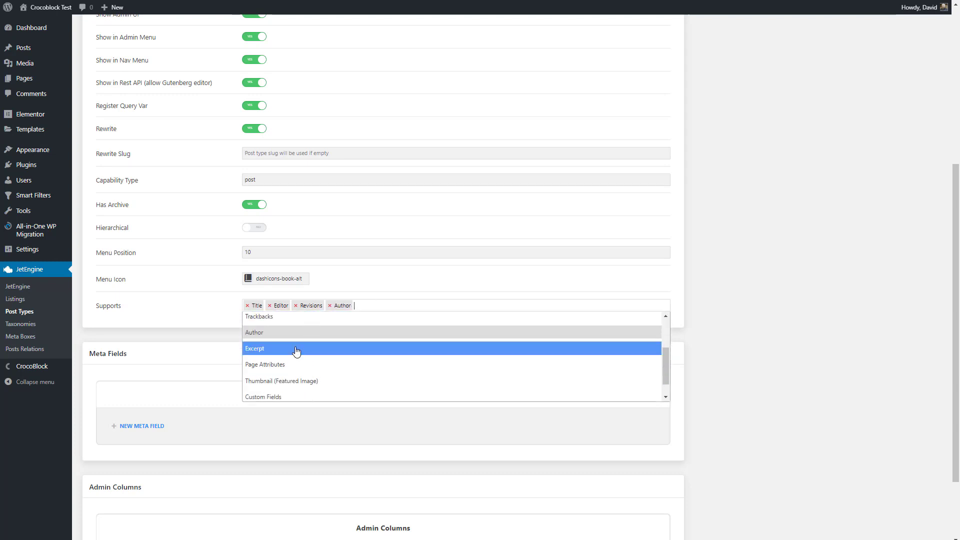
pyautogui.click(297, 349)
pyautogui.click(405, 306)
pyautogui.scroll(-3, 368, 353)
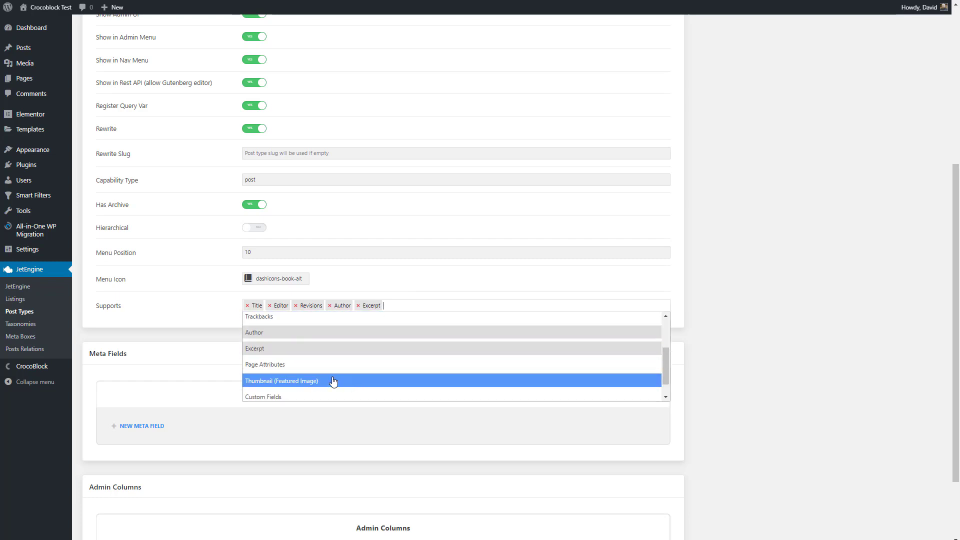
pyautogui.click(333, 382)
# Add a Text meta field titled Amazon Link with the ID amazon-link to the Books post type
pyautogui.scroll(-1, 293, 300)
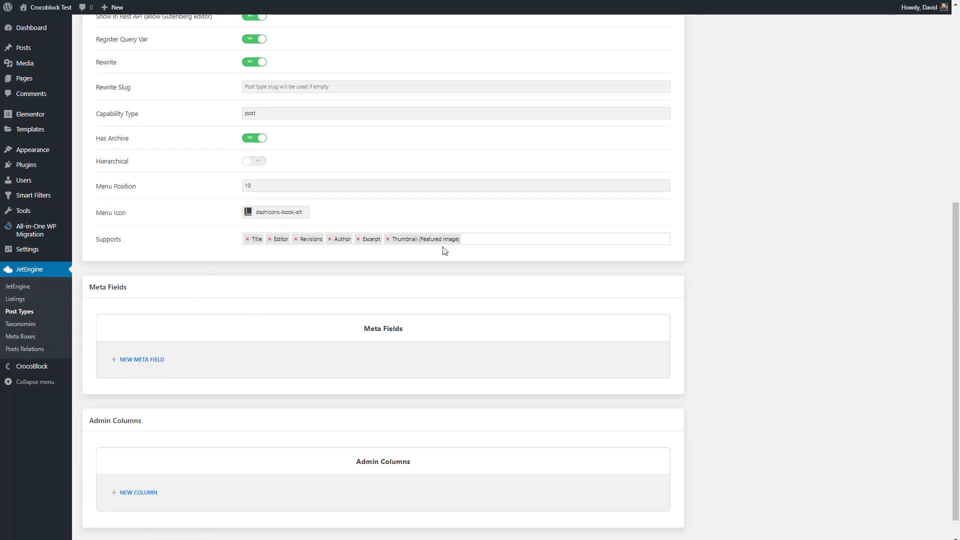
pyautogui.click(148, 363)
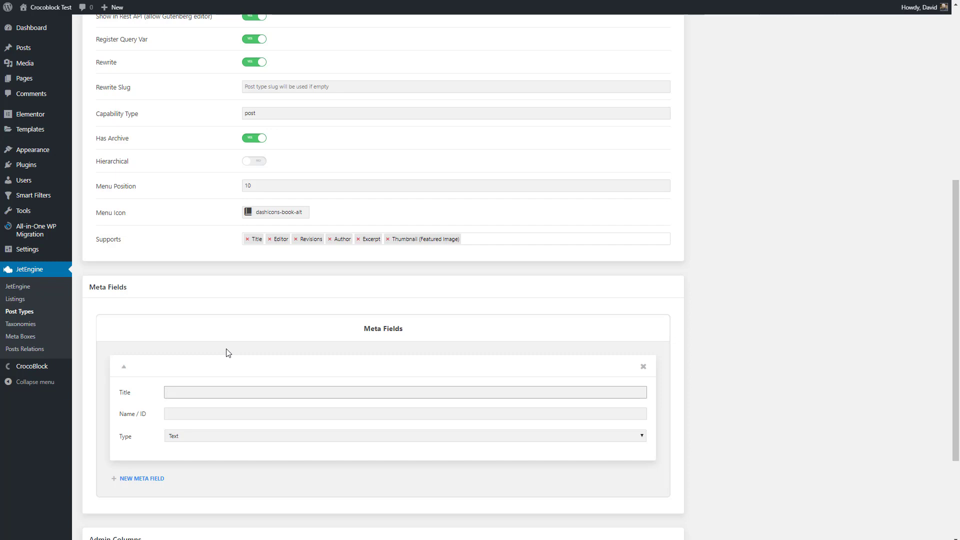
pyautogui.write('Amazon Link')
pyautogui.press('Tab')
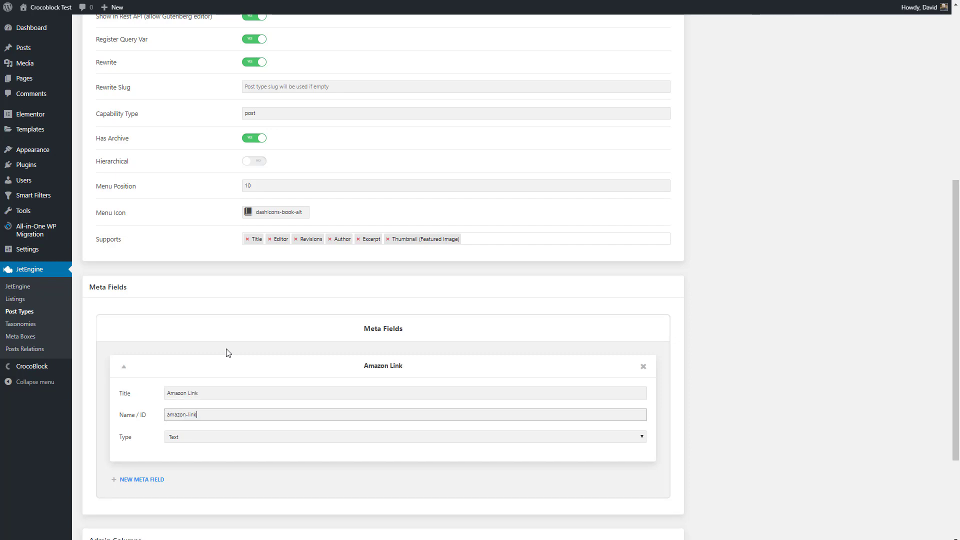
pyautogui.click(193, 436)
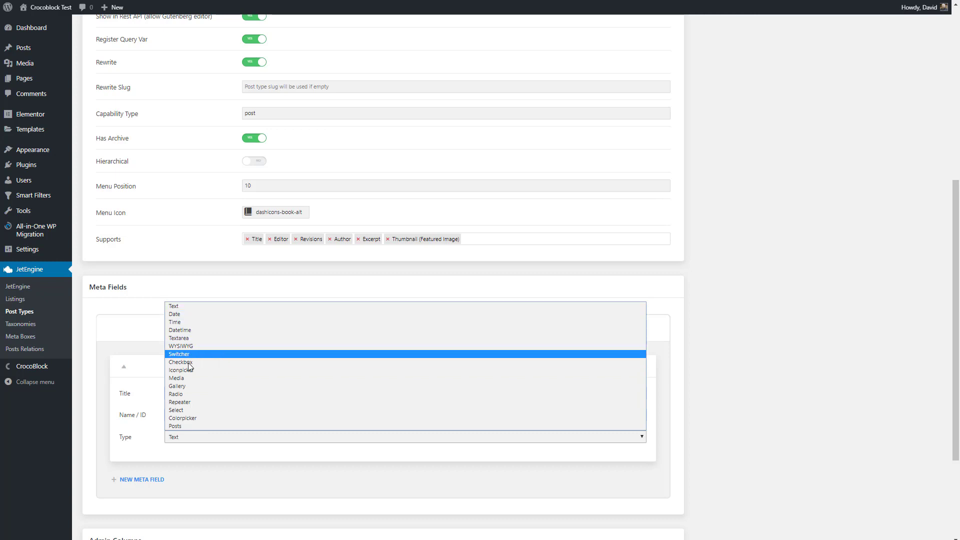
pyautogui.click(185, 306)
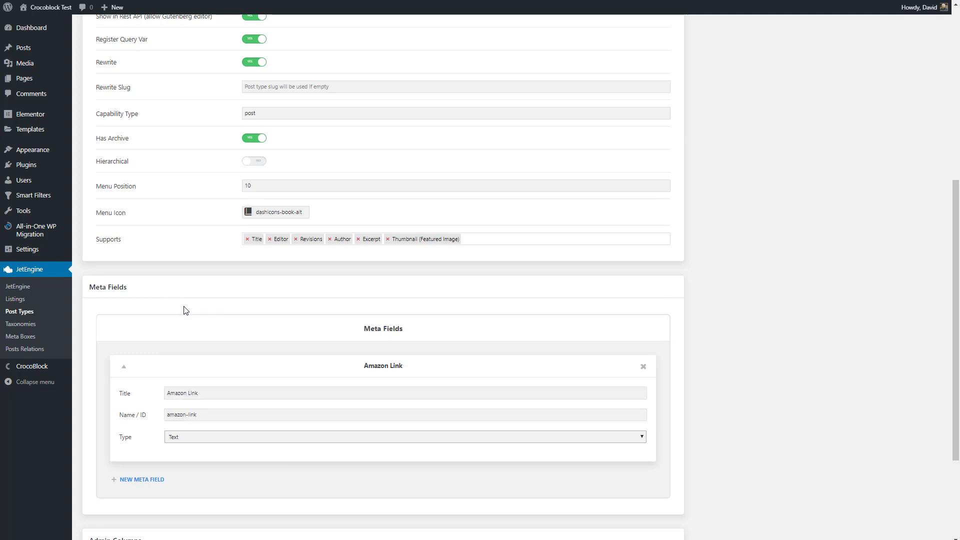
# Save the Books definition as a new post type
pyautogui.scroll(-3, 752, 274)
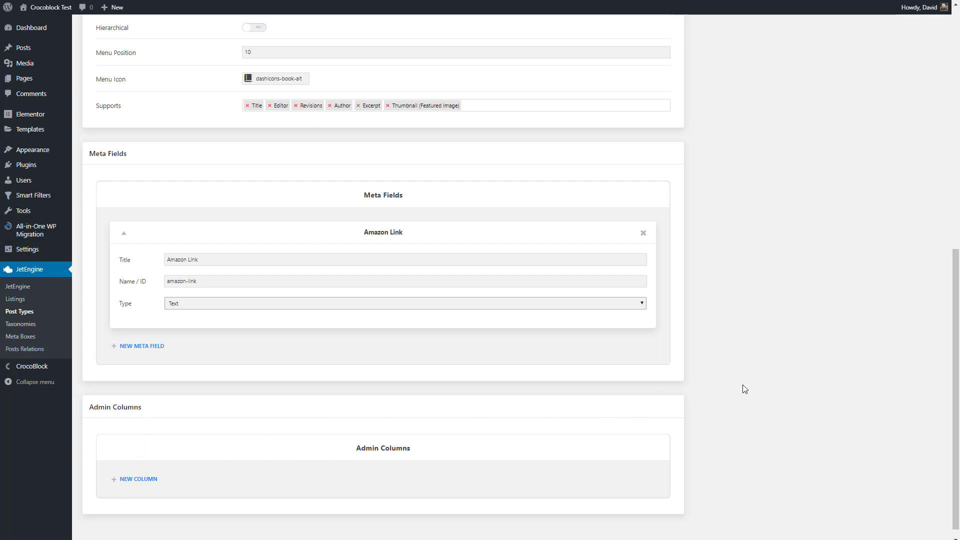
pyautogui.scroll(4, 755, 386)
pyautogui.scroll(5, 755, 386)
pyautogui.click(736, 79)
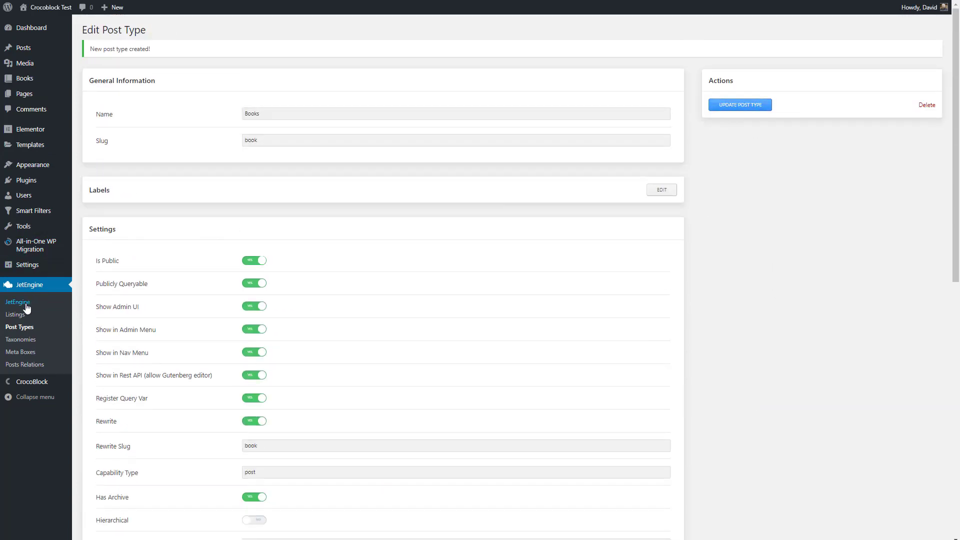
# Start another JetEngine post type with the name Author Bios and the slug author-bios
pyautogui.click(25, 329)
pyautogui.click(204, 29)
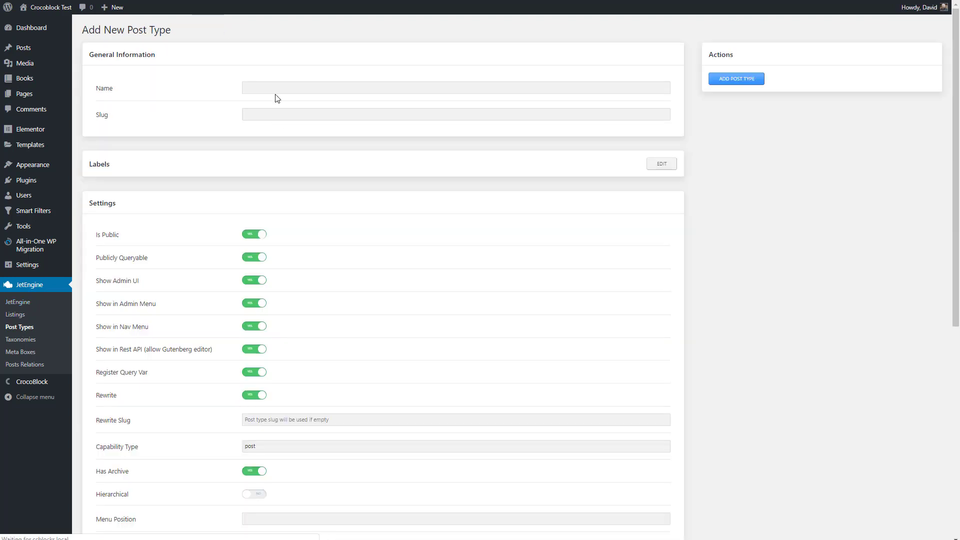
pyautogui.click(274, 86)
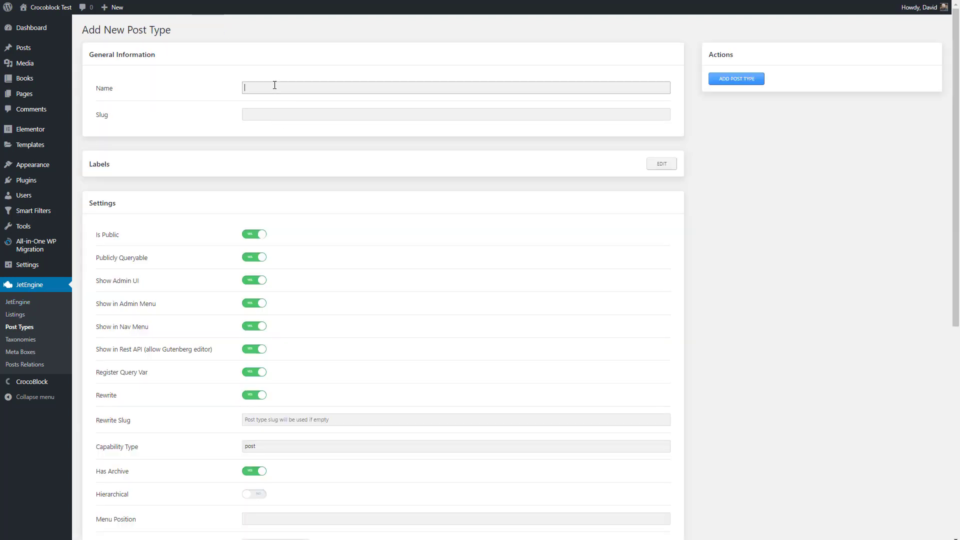
pyautogui.write('Author Bios')
pyautogui.press('Tab')
pyautogui.write('author-bi')
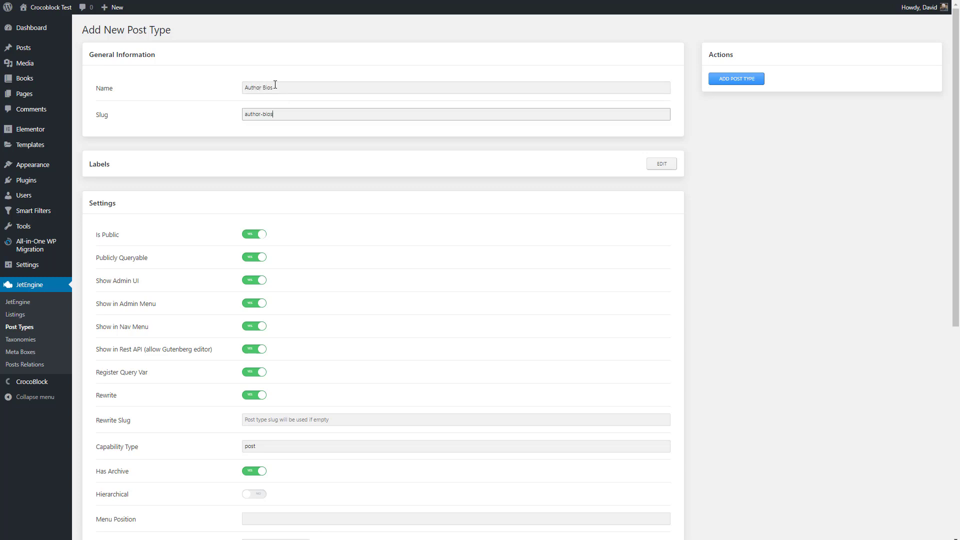
# Set the Author Bios post type's menu position to 11 and its menu icon to dashicons-admin-user
pyautogui.scroll(-5, 416, 173)
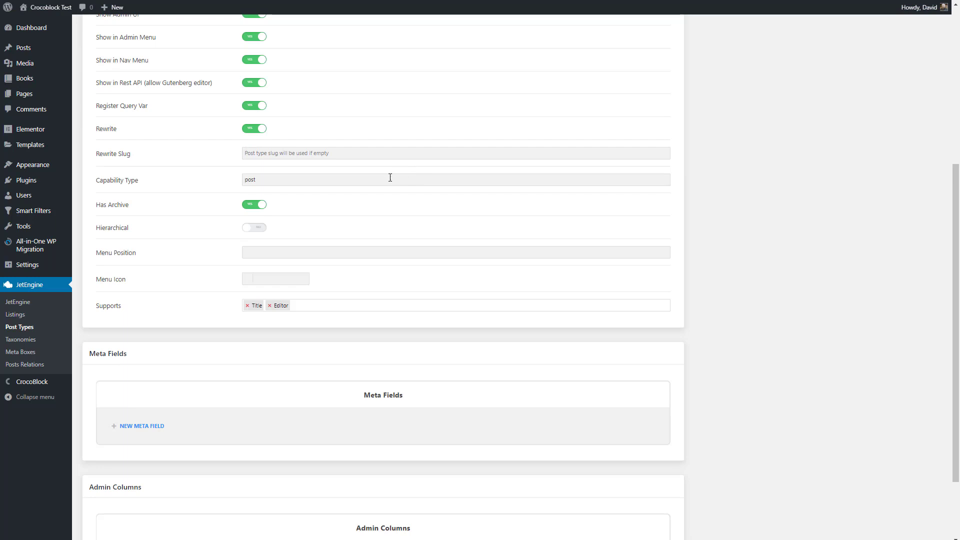
pyautogui.click(273, 254)
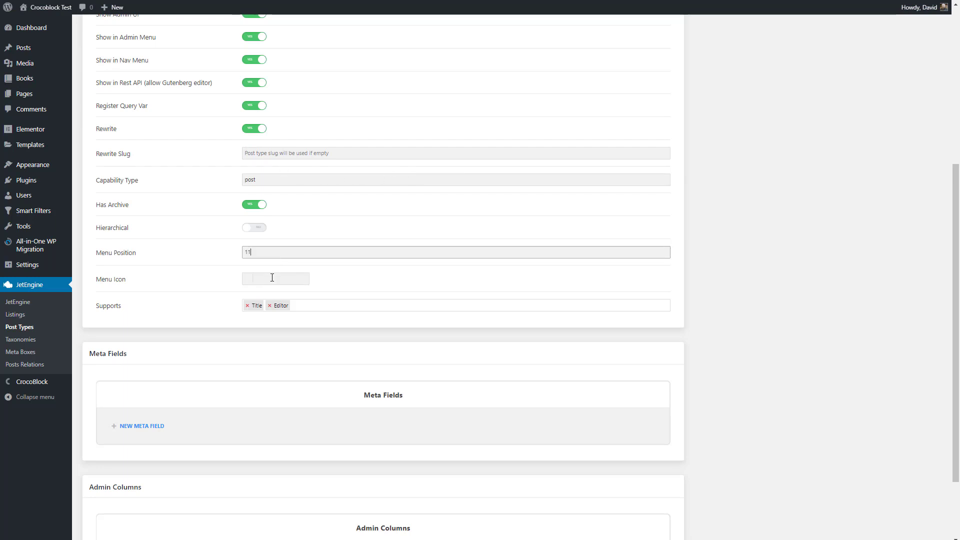
pyautogui.click(272, 278)
pyautogui.click(265, 342)
pyautogui.click(349, 278)
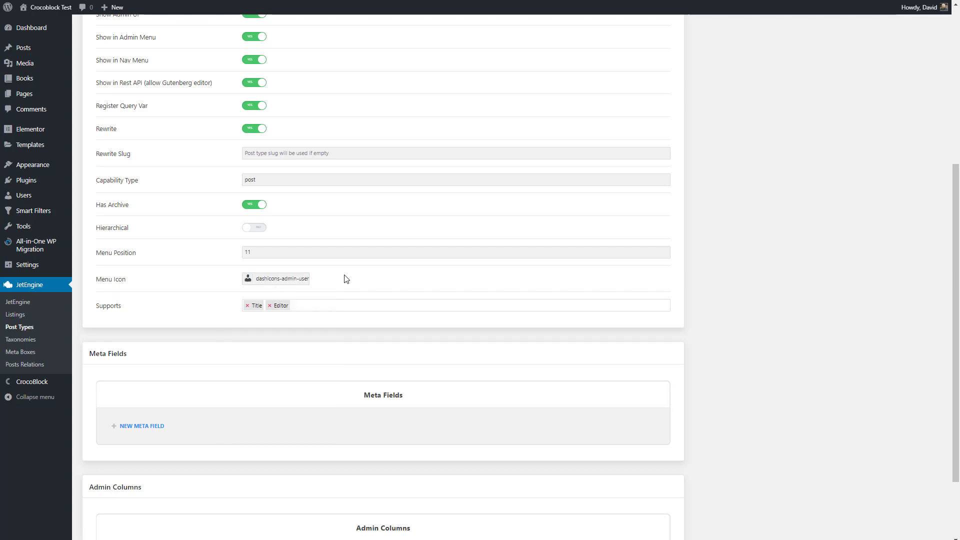
# Add Revisions, Author and Thumbnail (Featured Image) to the features the Author Bios post type supports
pyautogui.click(324, 303)
pyautogui.click(298, 366)
pyautogui.click(349, 306)
pyautogui.scroll(-2, 349, 306)
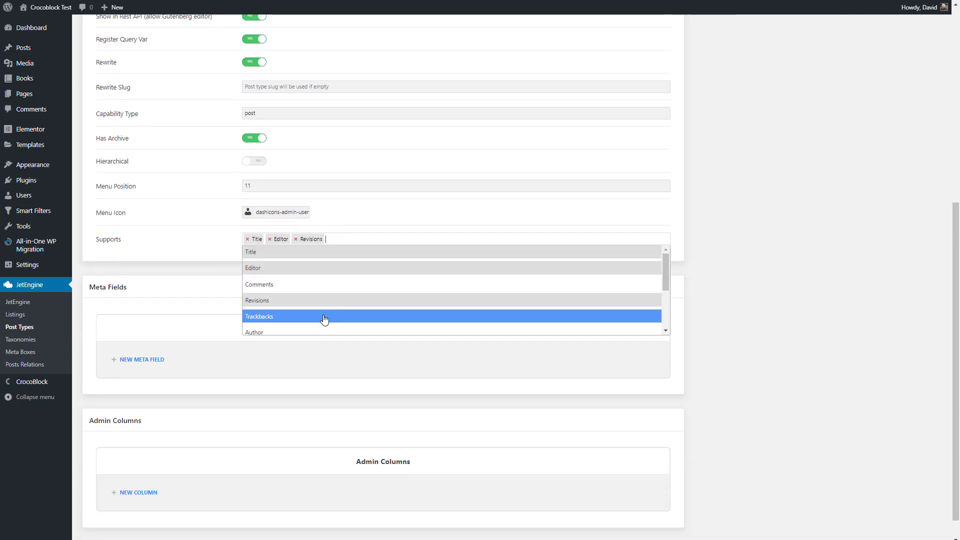
pyautogui.click(323, 318)
pyautogui.click(363, 241)
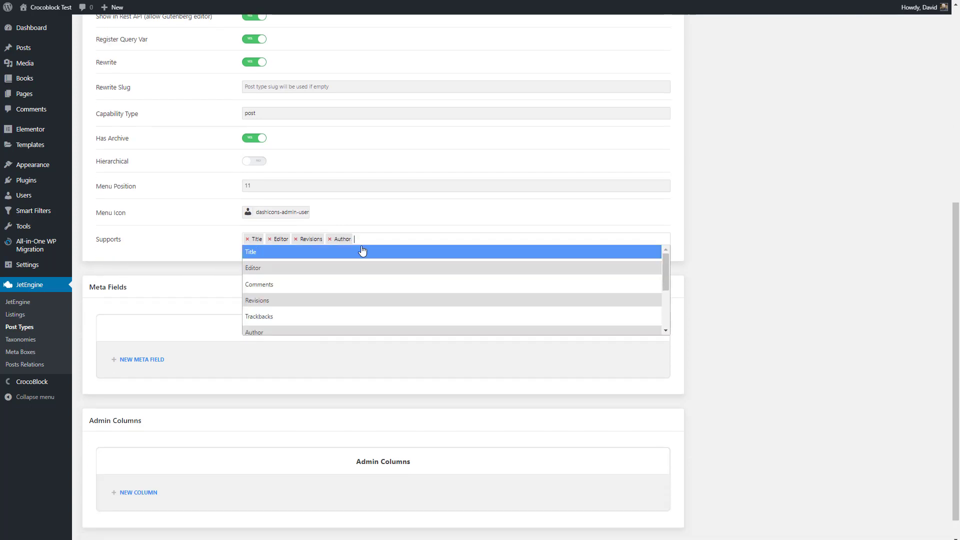
pyautogui.scroll(-2, 355, 280)
pyautogui.click(349, 311)
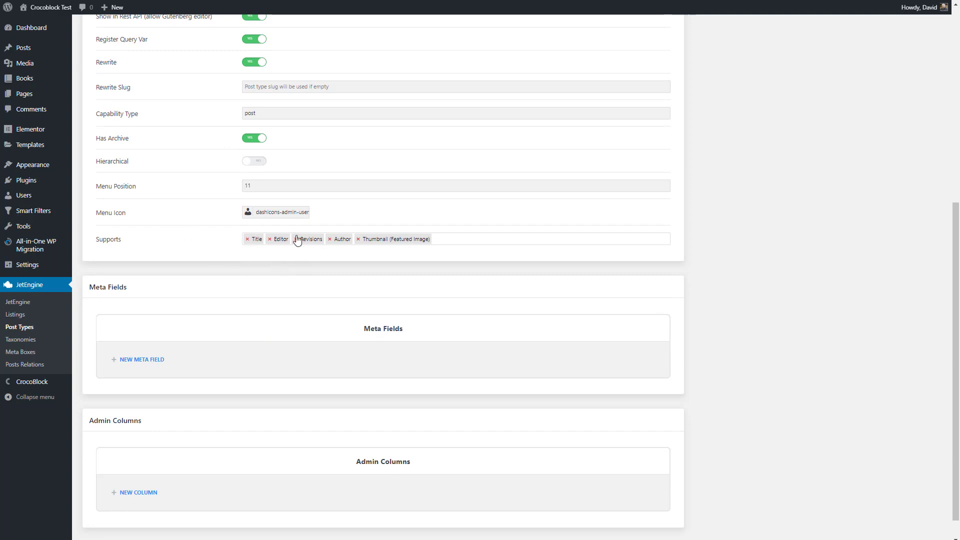
# Add a text meta field to the Author Bios post type titled Author Website with the name author-website
pyautogui.click(142, 360)
pyautogui.click(211, 390)
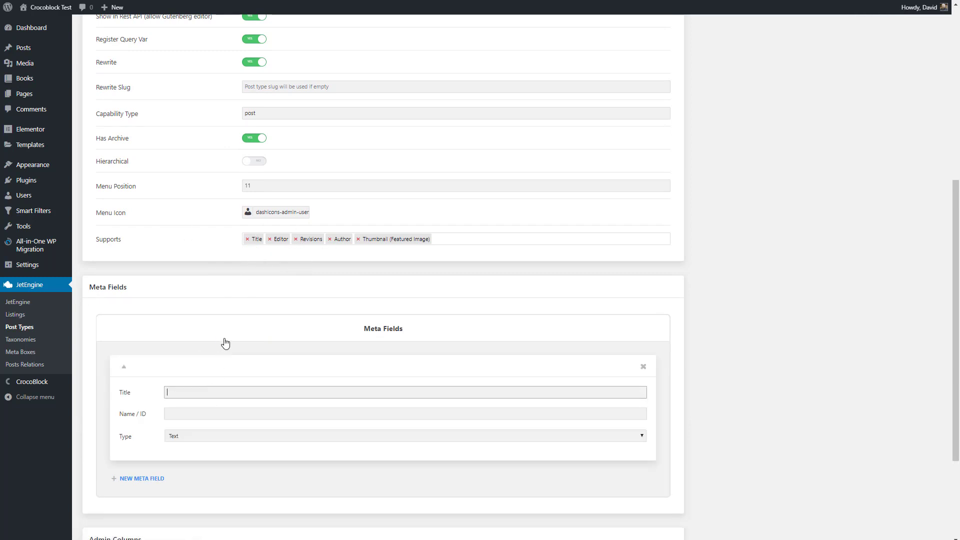
pyautogui.write('Author S Website')
pyautogui.press('Tab')
pyautogui.write('author-website')
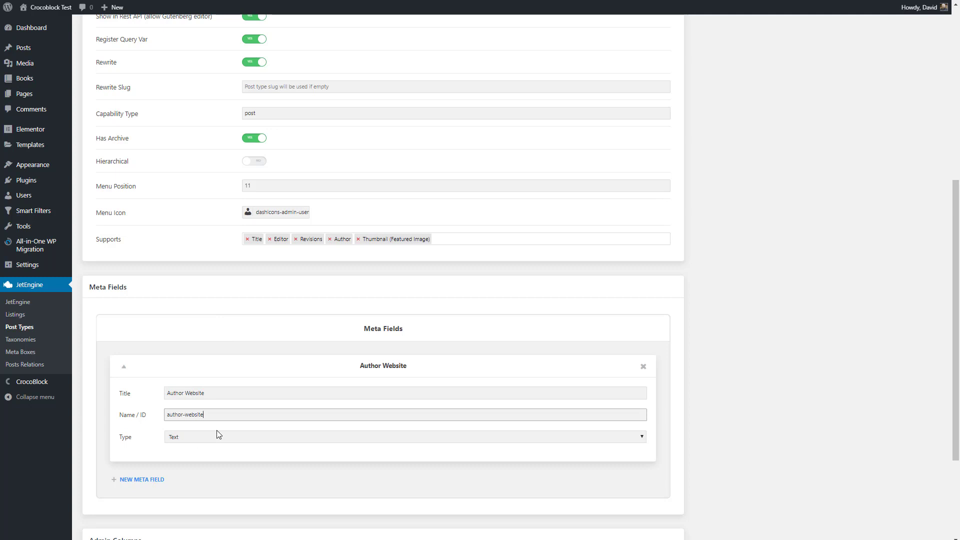
# Save Author Bios as a new post type and return to the list of custom post types
pyautogui.scroll(1, 754, 98)
pyautogui.scroll(5, 755, 96)
pyautogui.click(744, 81)
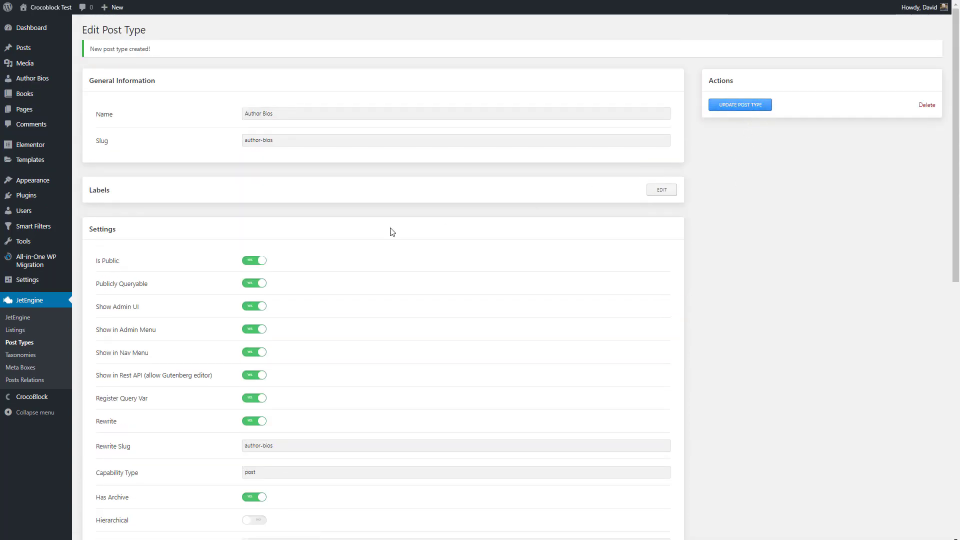
pyautogui.click(20, 342)
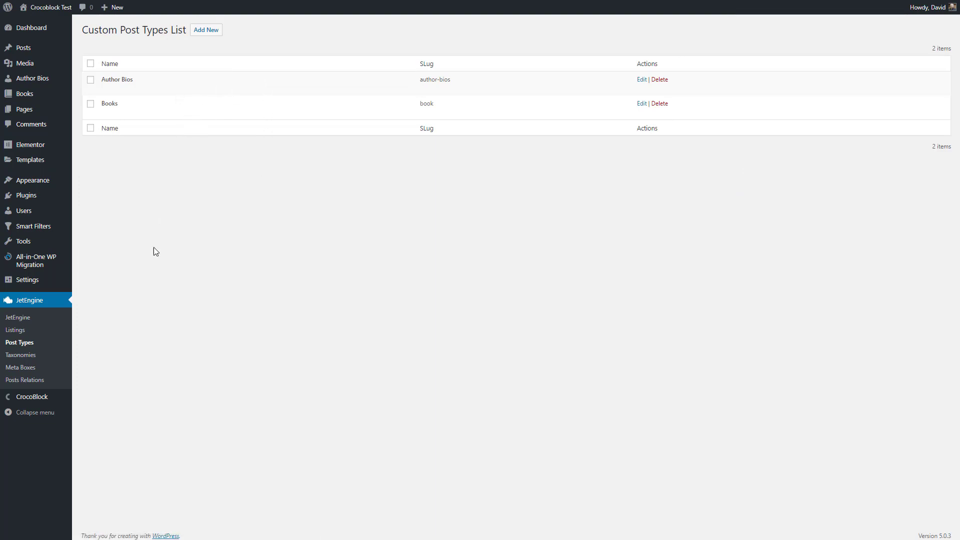
# Start a new JetEngine posts relation named Book To Author Bios
pyautogui.click(14, 381)
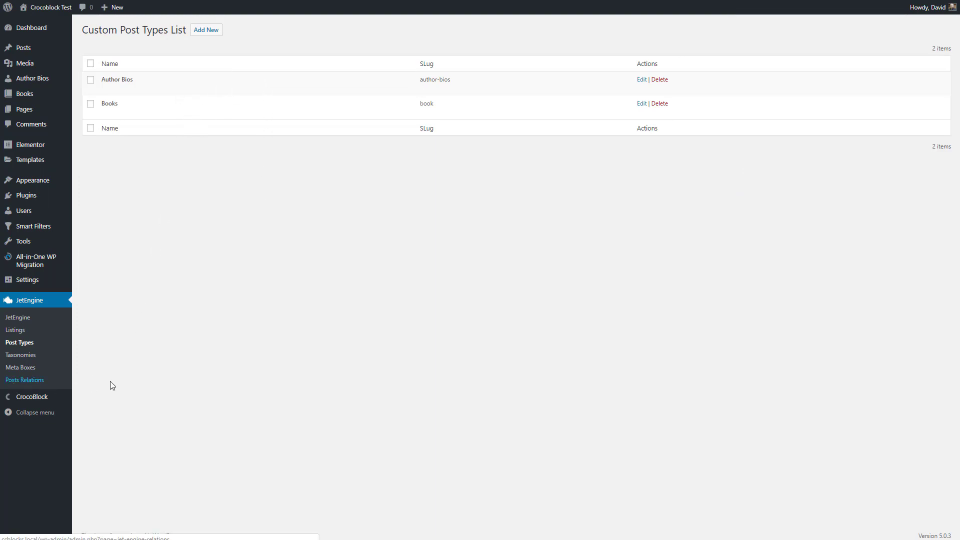
pyautogui.click(143, 30)
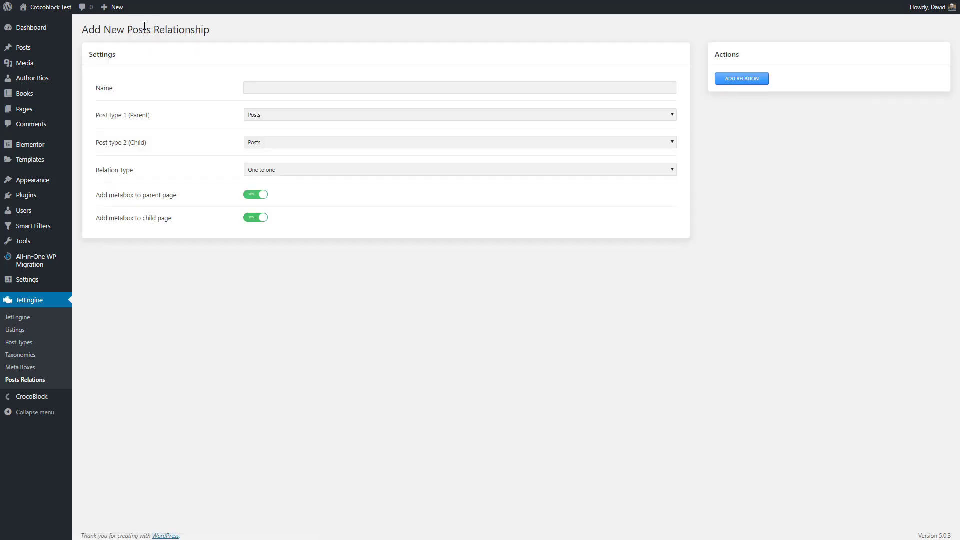
pyautogui.write('Book')
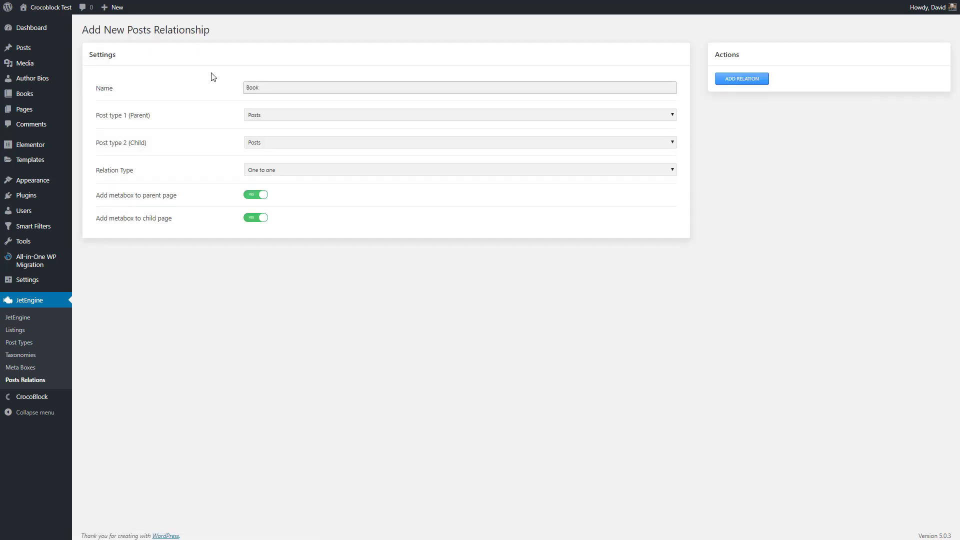
pyautogui.write(' To Author Bios')
# Set Books as the relation's parent post type and Author Bios as its child post type
pyautogui.click(289, 119)
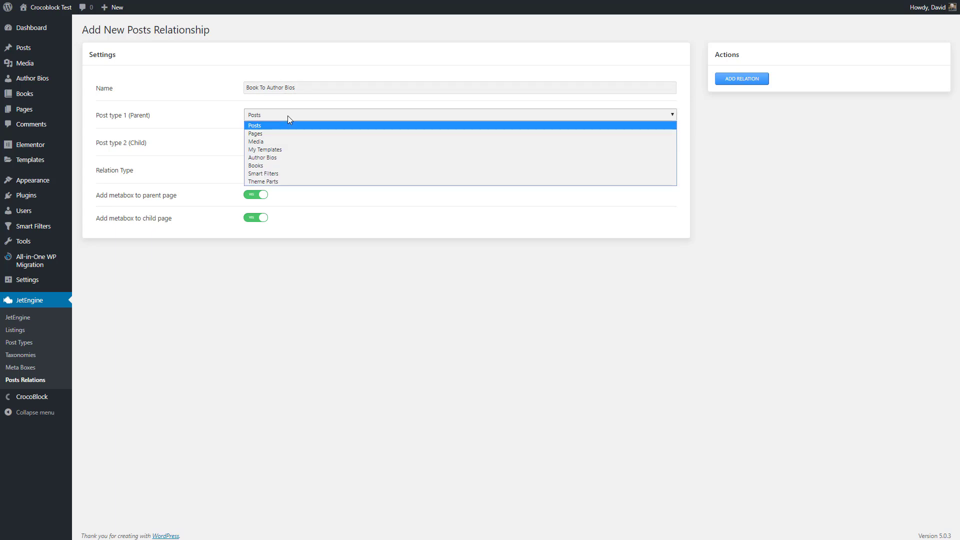
pyautogui.click(289, 163)
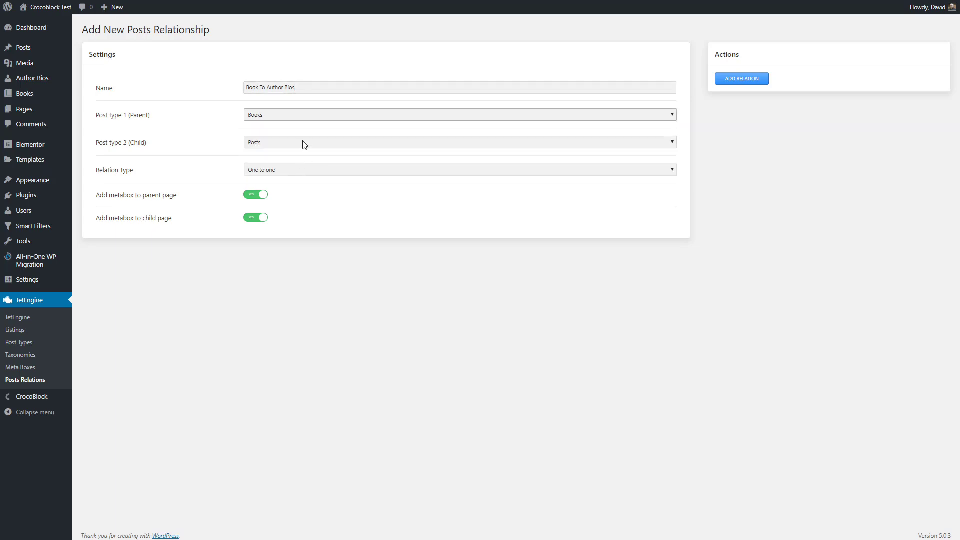
pyautogui.click(304, 145)
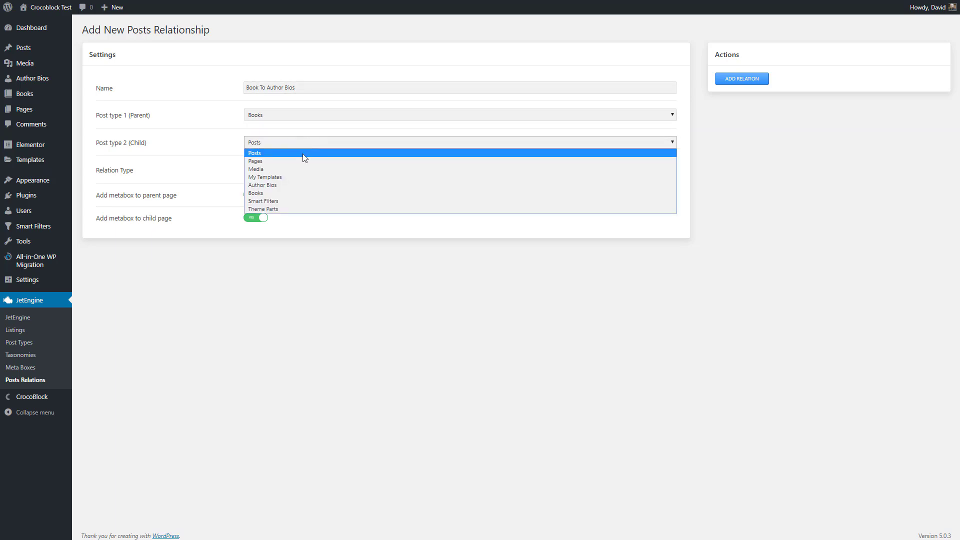
pyautogui.click(288, 184)
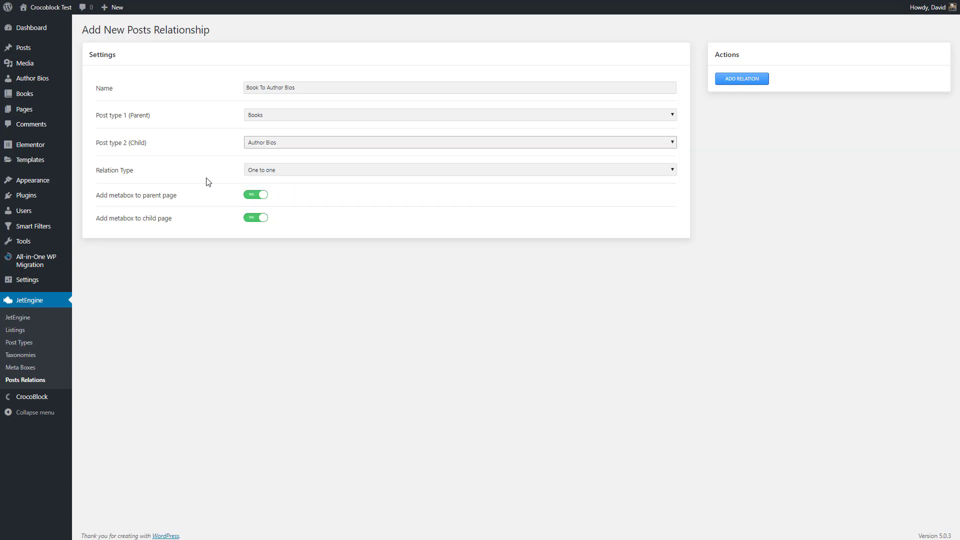
# Set the relation type to Many to many and save the new relation
pyautogui.click(274, 173)
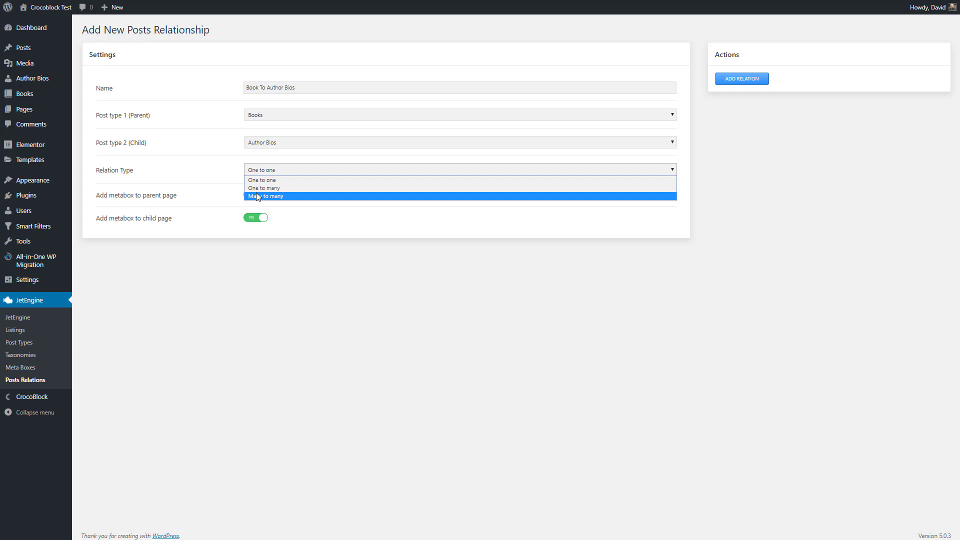
pyautogui.press('Up')
pyautogui.click(265, 196)
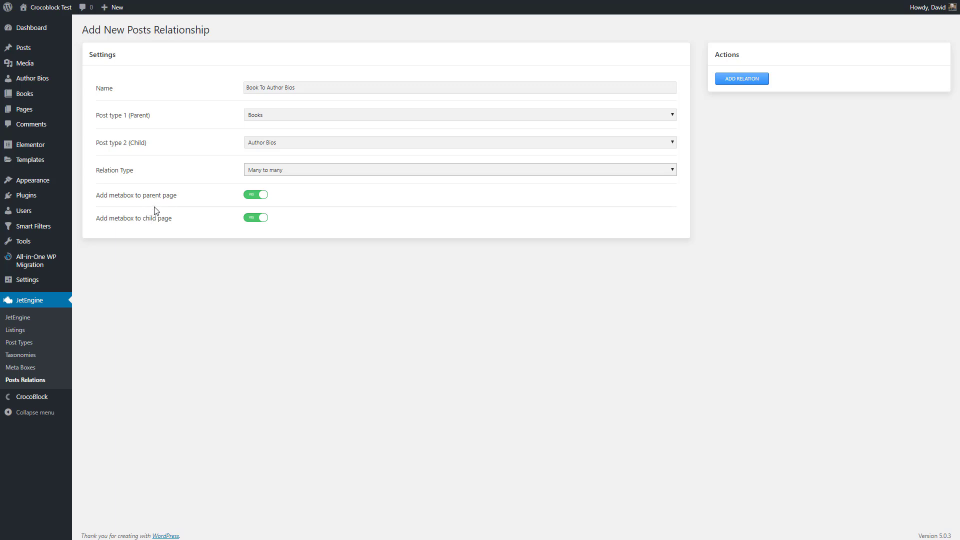
pyautogui.click(728, 81)
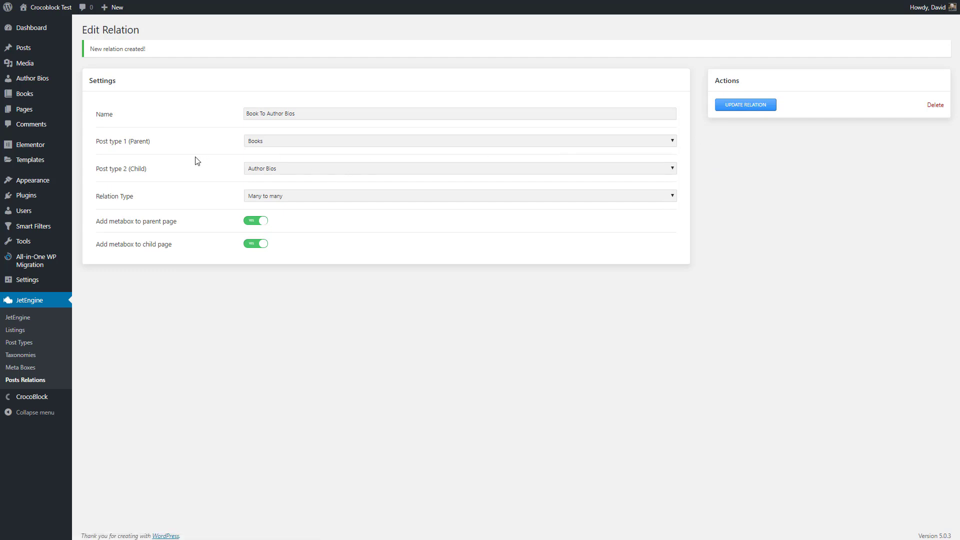
# Start a new JetEngine taxonomy named Genres with the slug genre and assign it to the Books post type
pyautogui.click(19, 358)
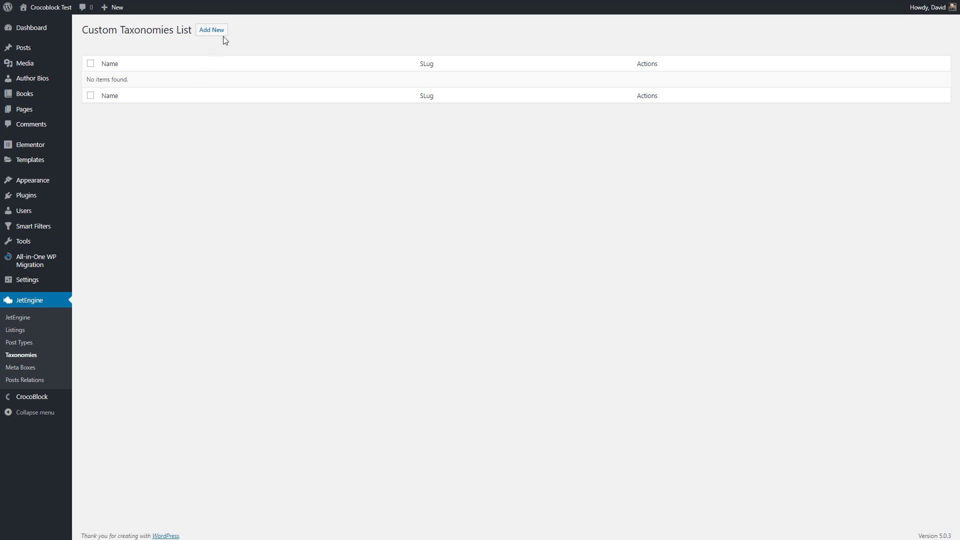
pyautogui.click(212, 30)
pyautogui.click(279, 87)
pyautogui.write('Gen')
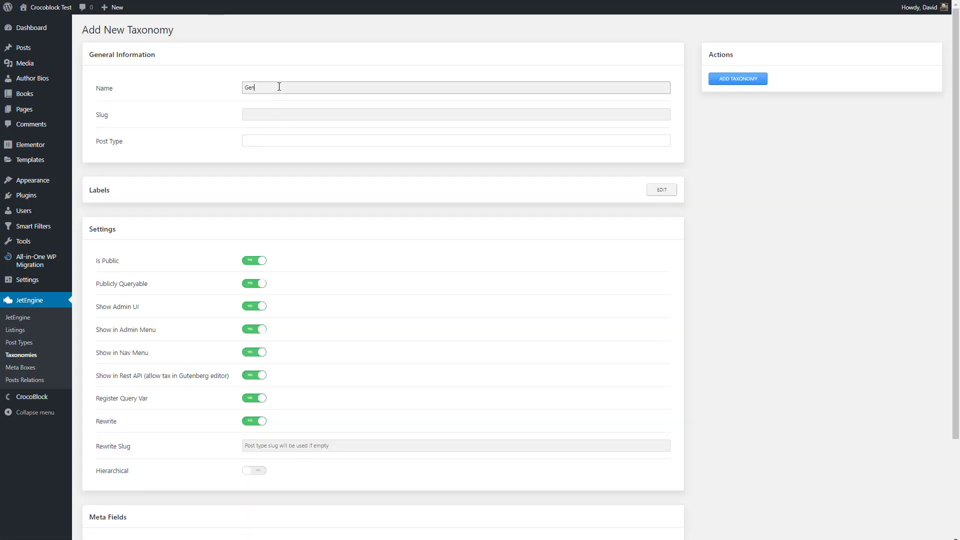
pyautogui.write('genre')
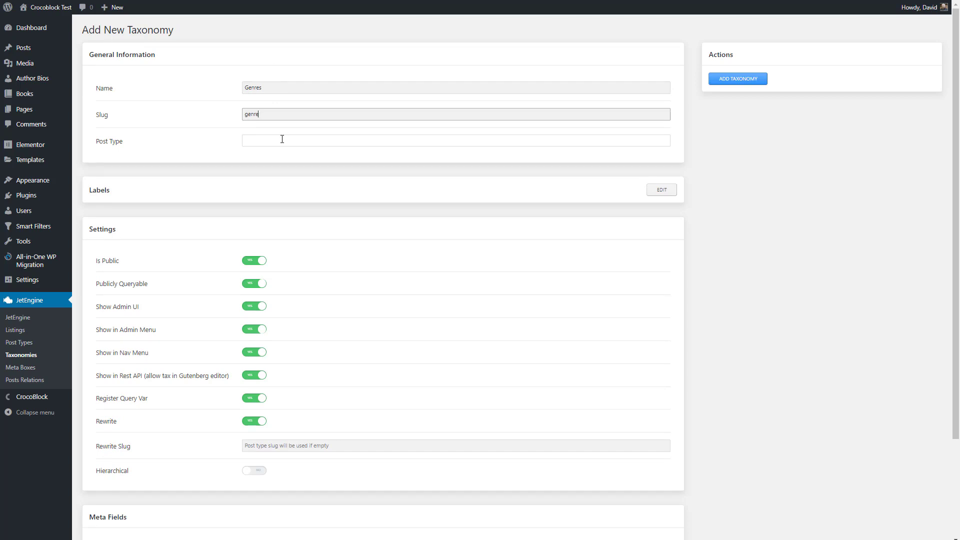
pyautogui.click(281, 139)
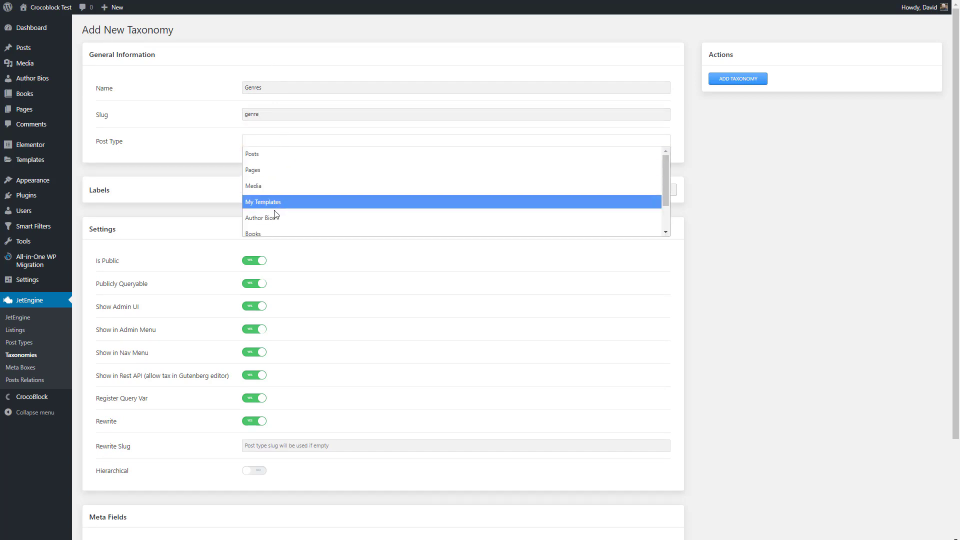
pyautogui.click(264, 233)
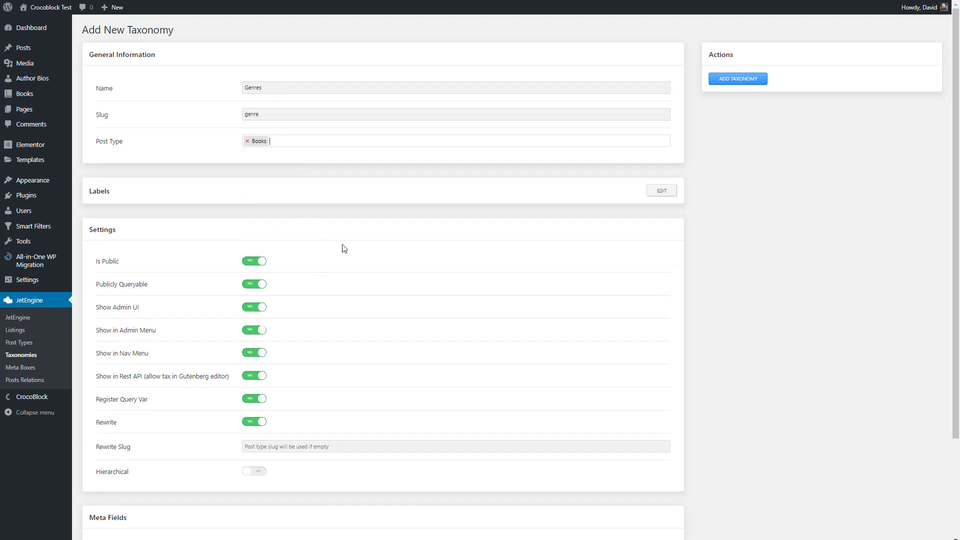
# Make the Genres taxonomy hierarchical and save it as a new taxonomy
pyautogui.scroll(-3, 122, 348)
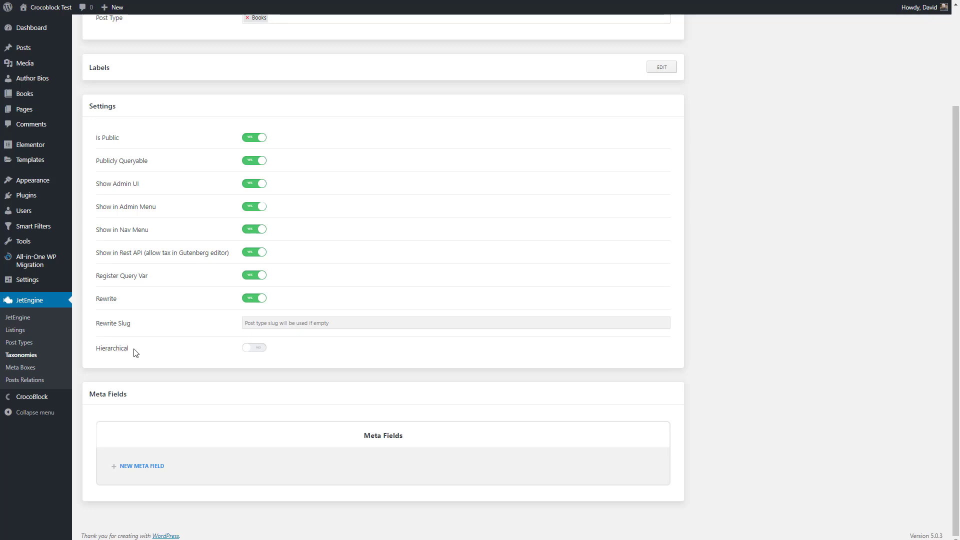
pyautogui.click(261, 351)
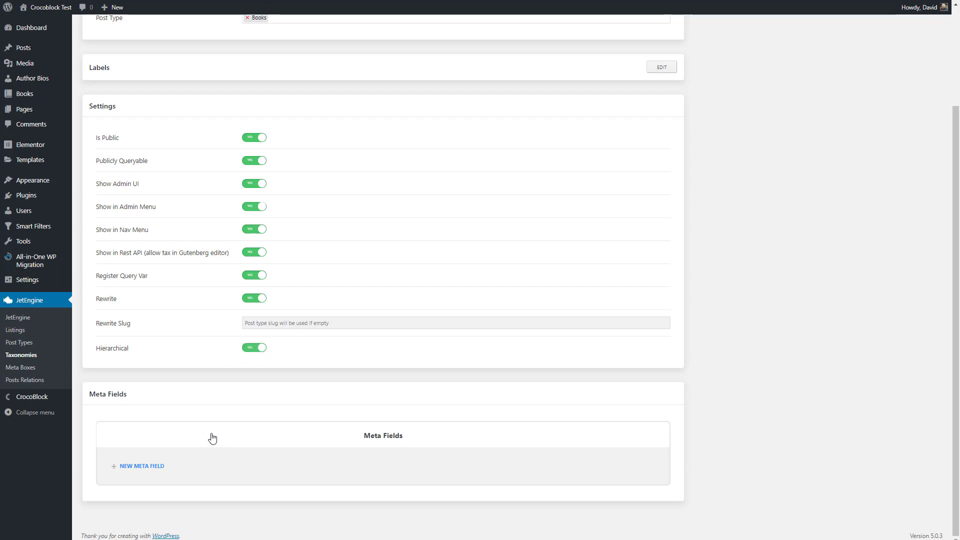
pyautogui.scroll(3, 205, 405)
pyautogui.click(732, 82)
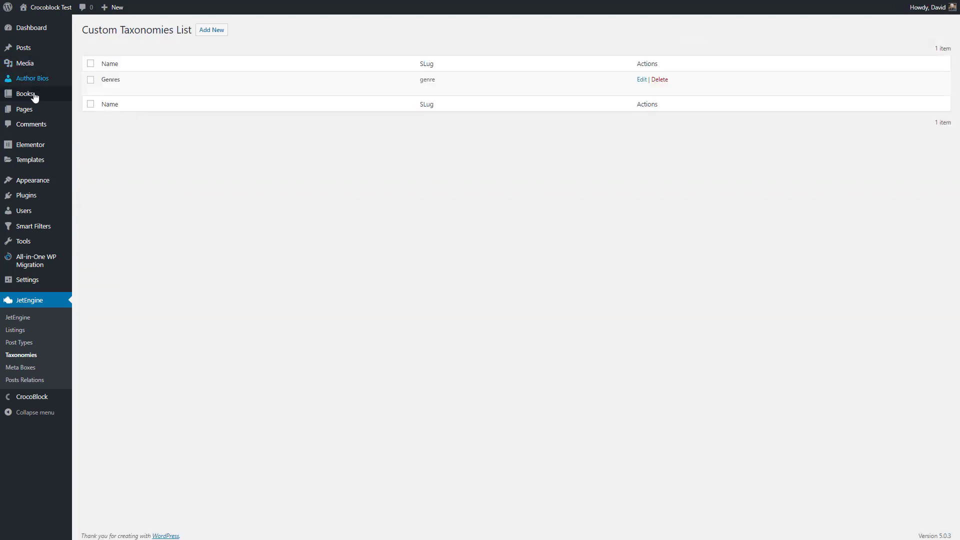
# Create an Author Bios entry titled John Grisham with the body text "John Grisham writes popular legal thrillers."
pyautogui.moveTo(27, 95)
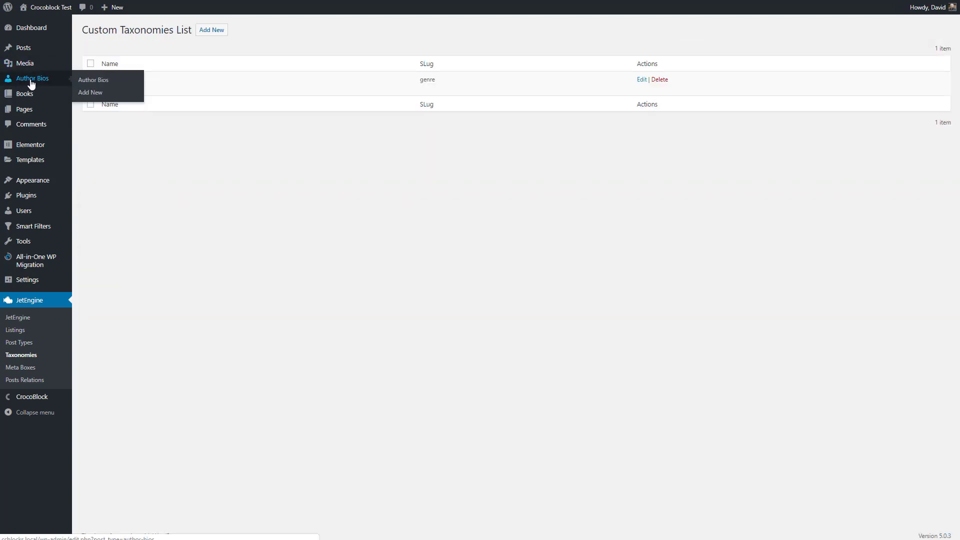
pyautogui.click(31, 84)
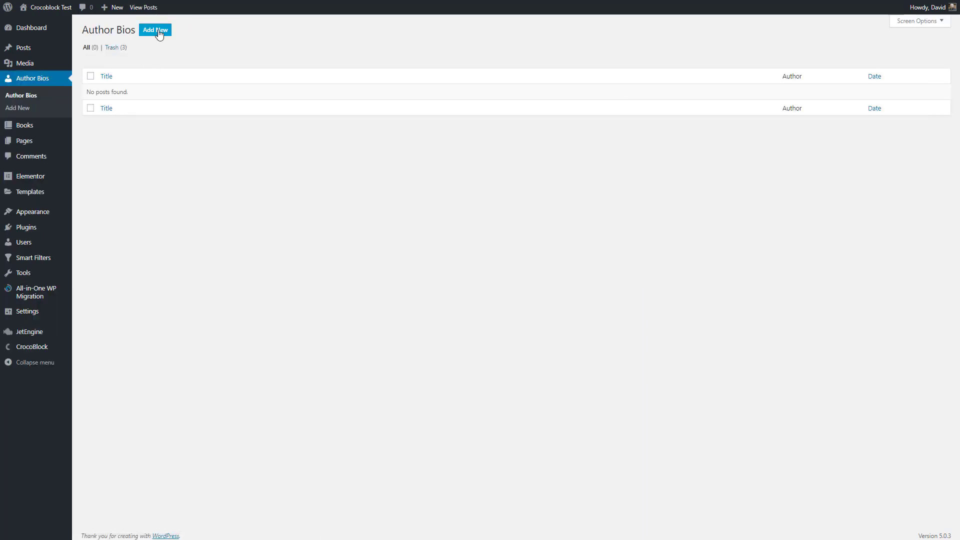
pyautogui.click(159, 33)
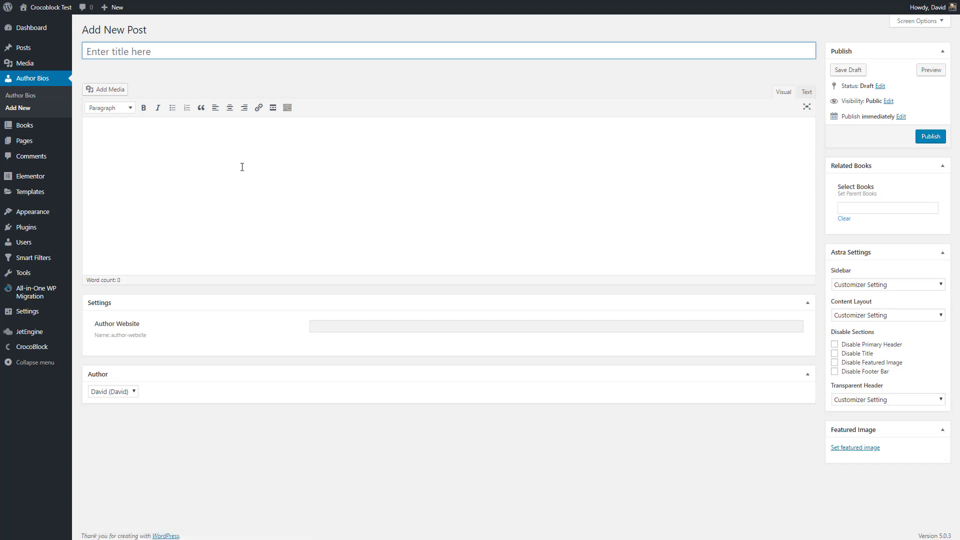
pyautogui.write('John Grisham')
pyautogui.press('Tab')
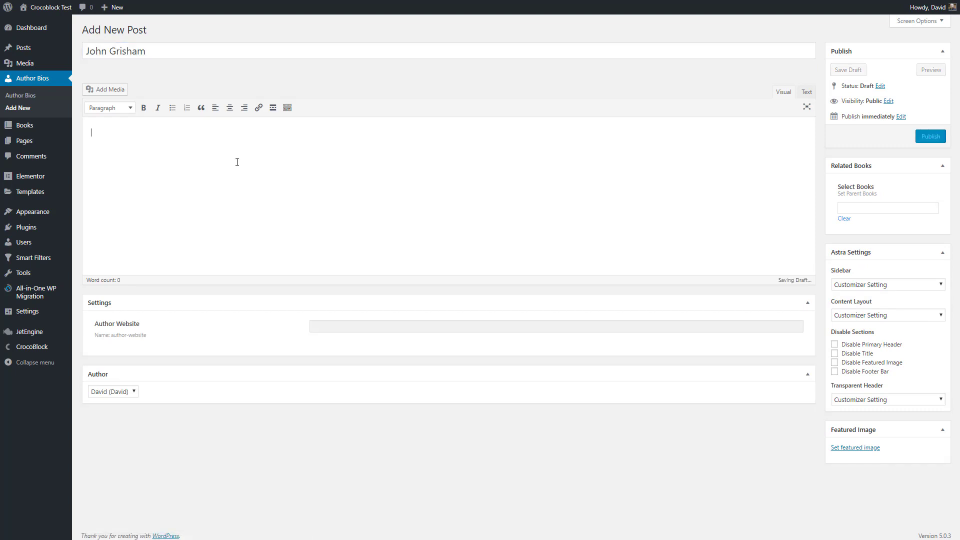
pyautogui.write('John')
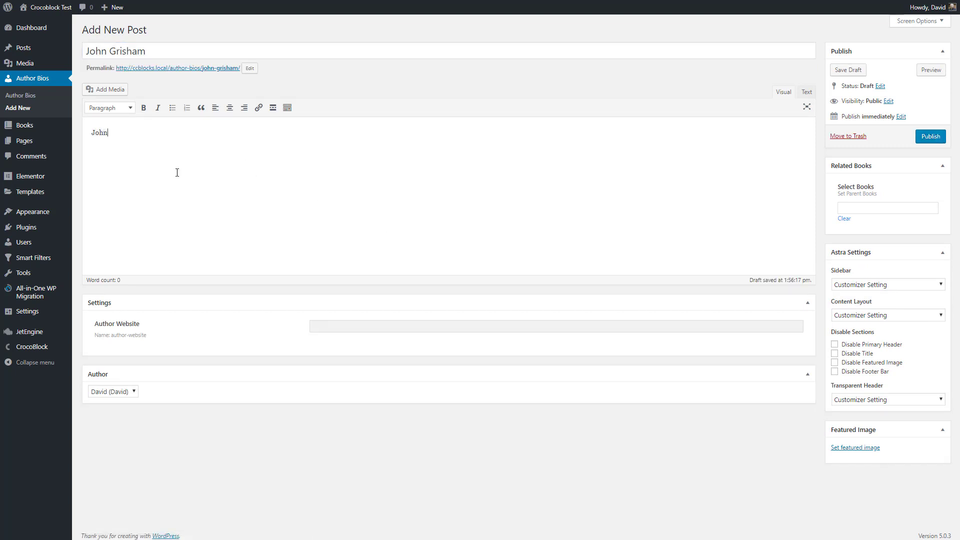
pyautogui.write(' Grisham writes popular legal thrillers.')
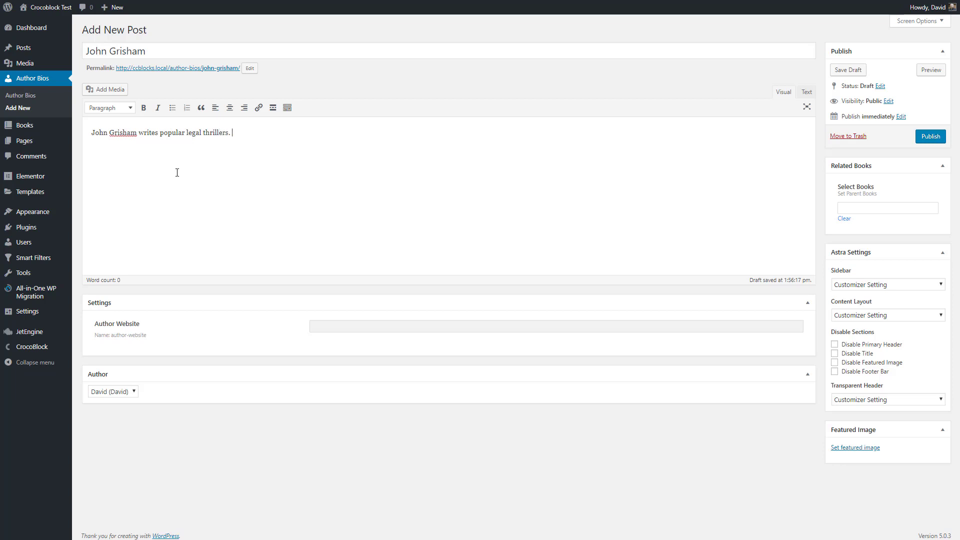
pyautogui.click(318, 328)
pyautogui.write('http://www.jgrisham.com/')
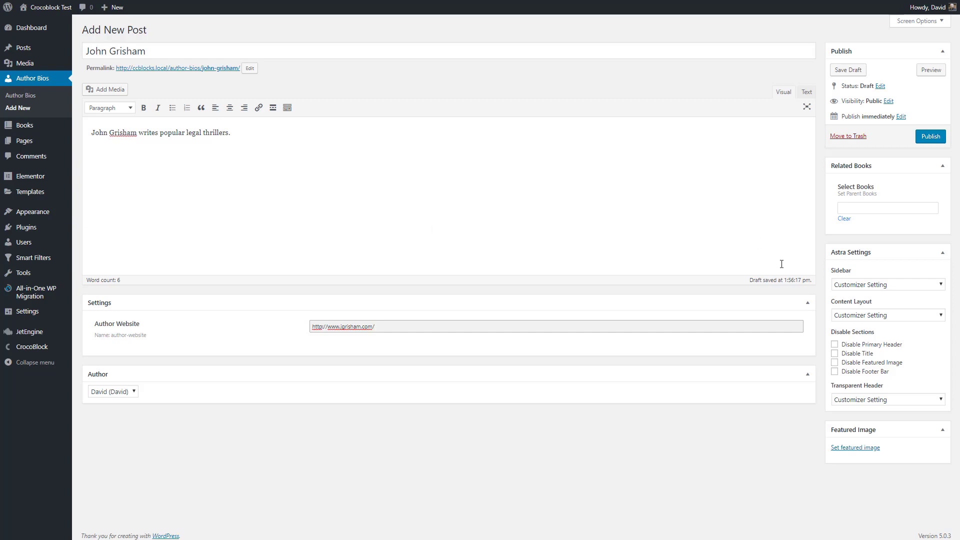
pyautogui.click(855, 447)
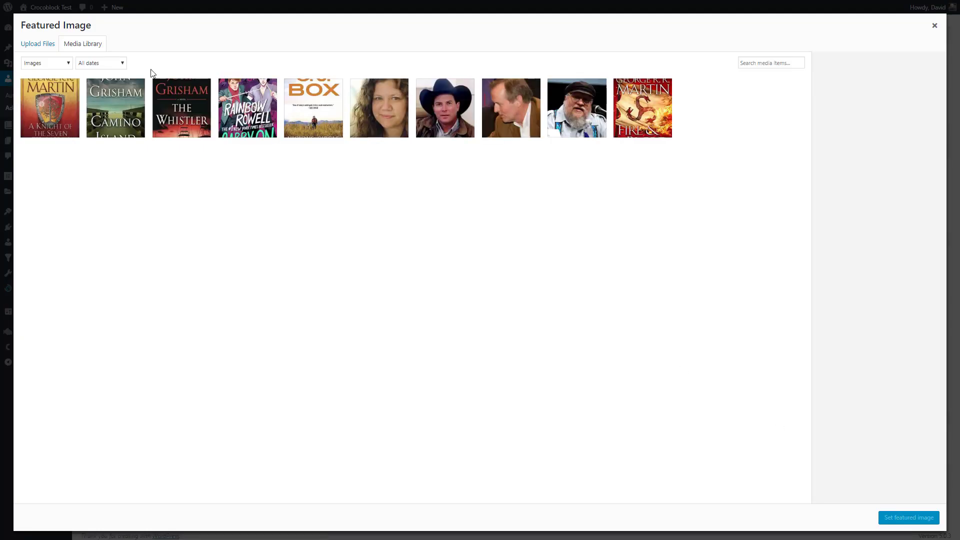
pyautogui.click(502, 107)
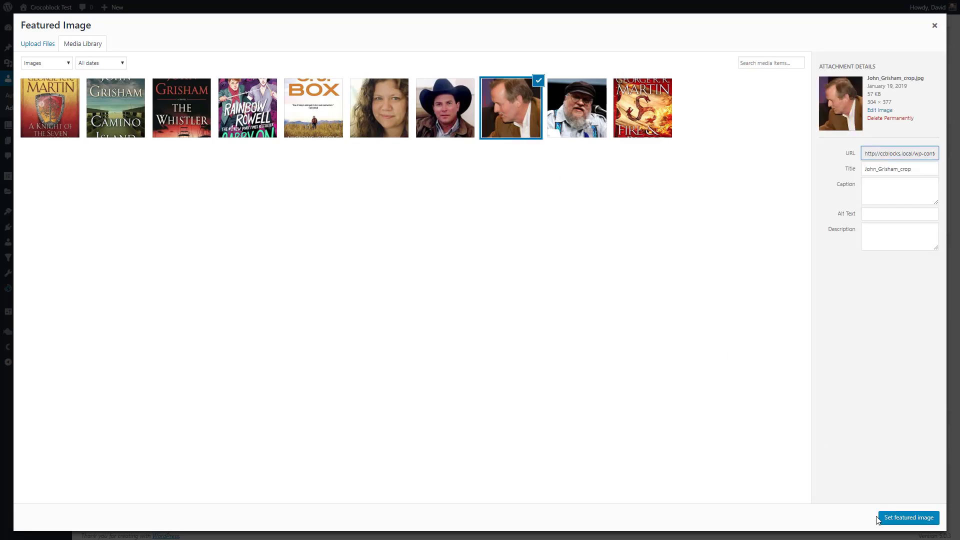
pyautogui.click(895, 518)
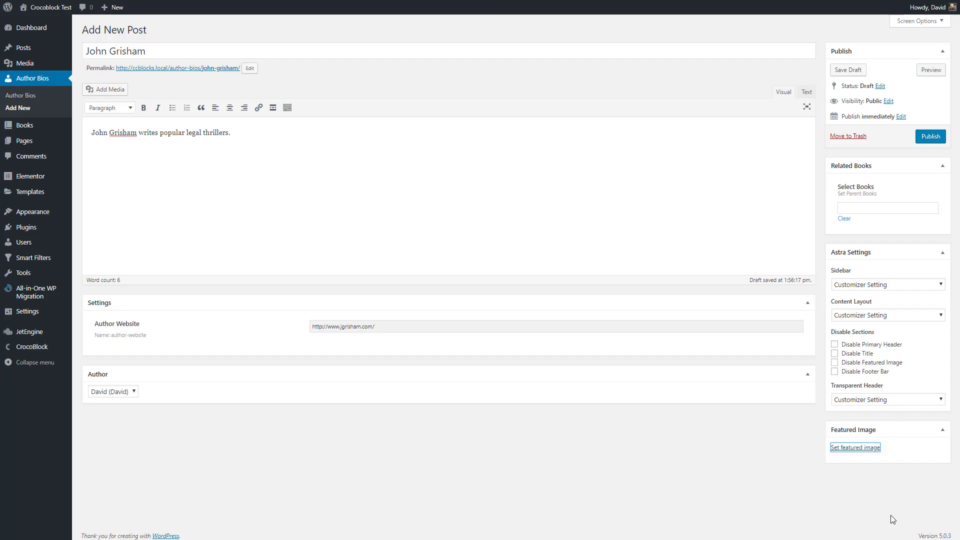
# Publish the John Grisham author bio without related books and open a blank new Books entry
pyautogui.click(840, 207)
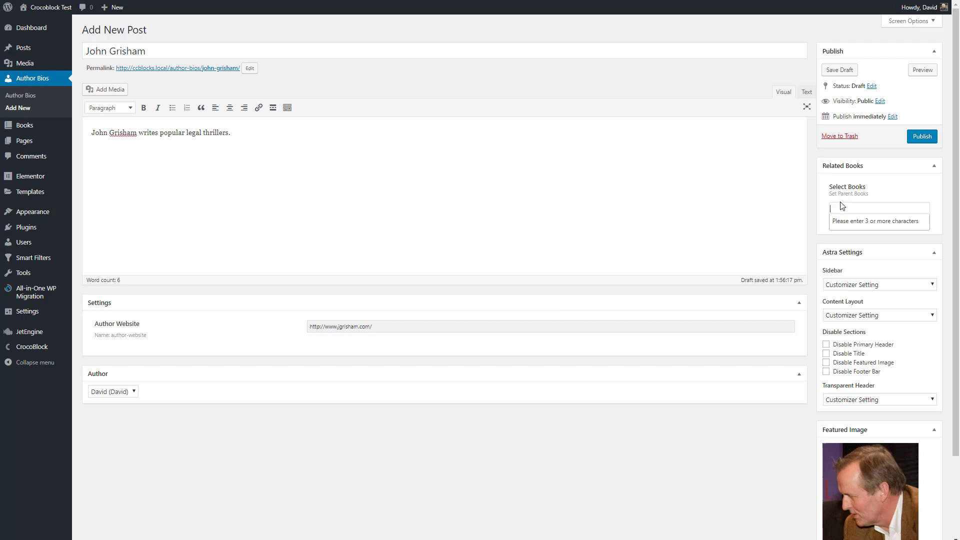
pyautogui.click(915, 142)
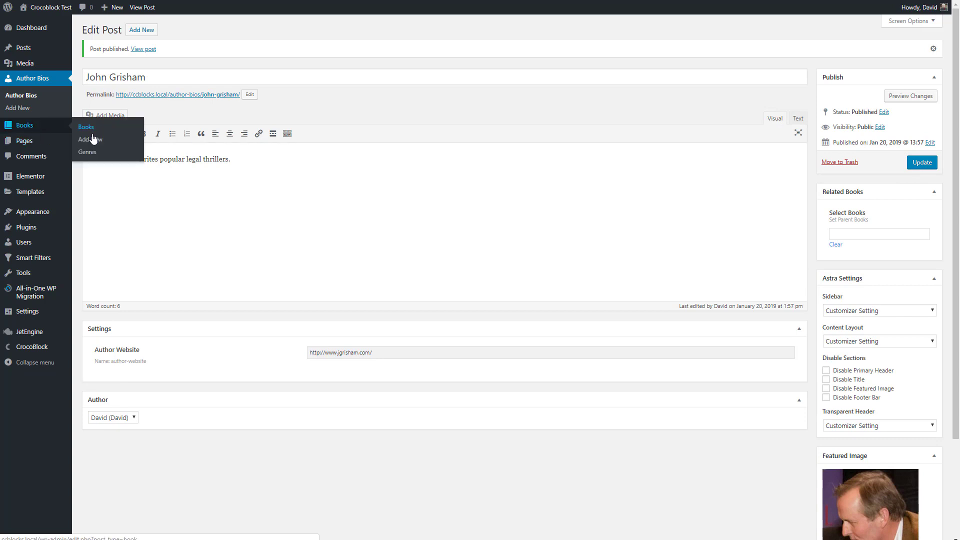
pyautogui.click(91, 139)
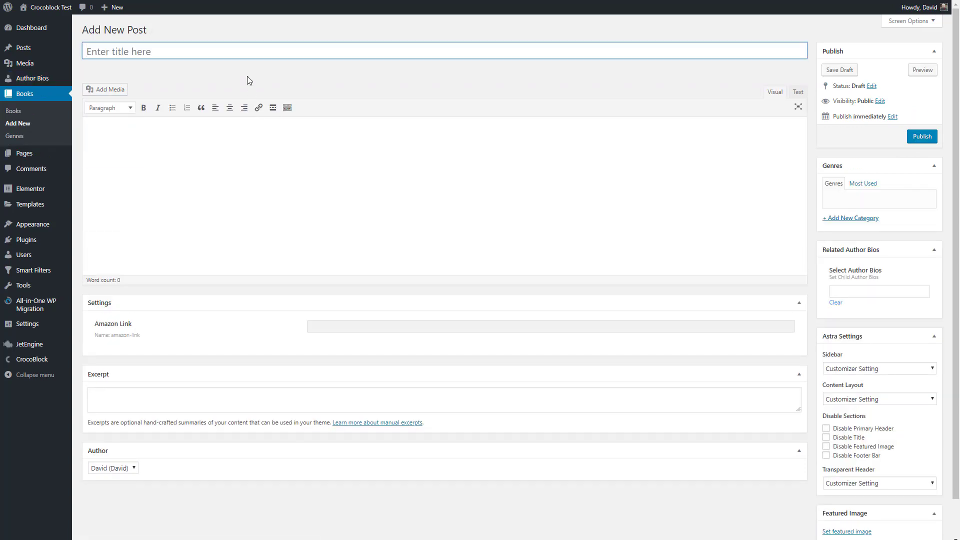
# Title the new book Camino Island and paste the copied book review into its body
pyautogui.click(115, 51)
pyautogui.write('Camino Island')
pyautogui.click(150, 134)
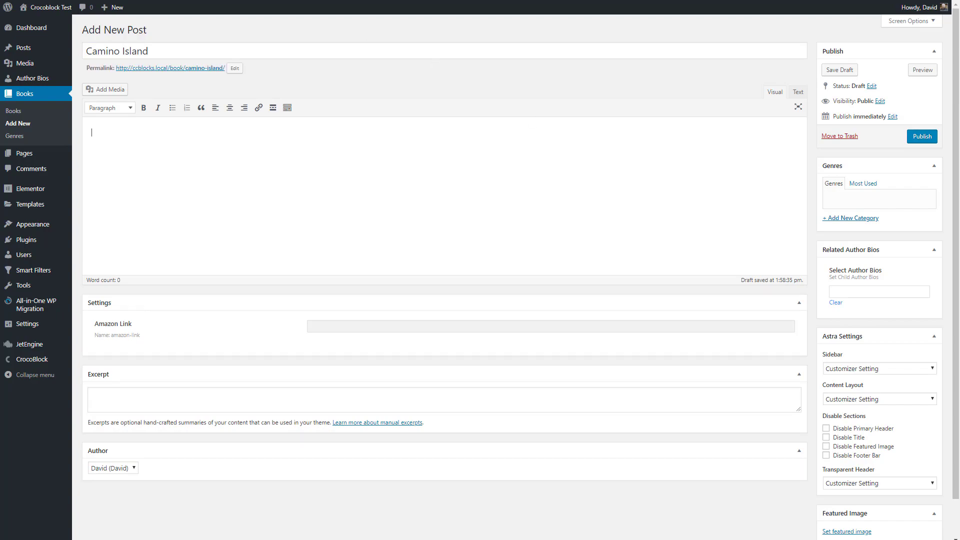
pyautogui.hotkey('ctrl', 'v')
pyautogui.click(353, 353)
pyautogui.write('htp')
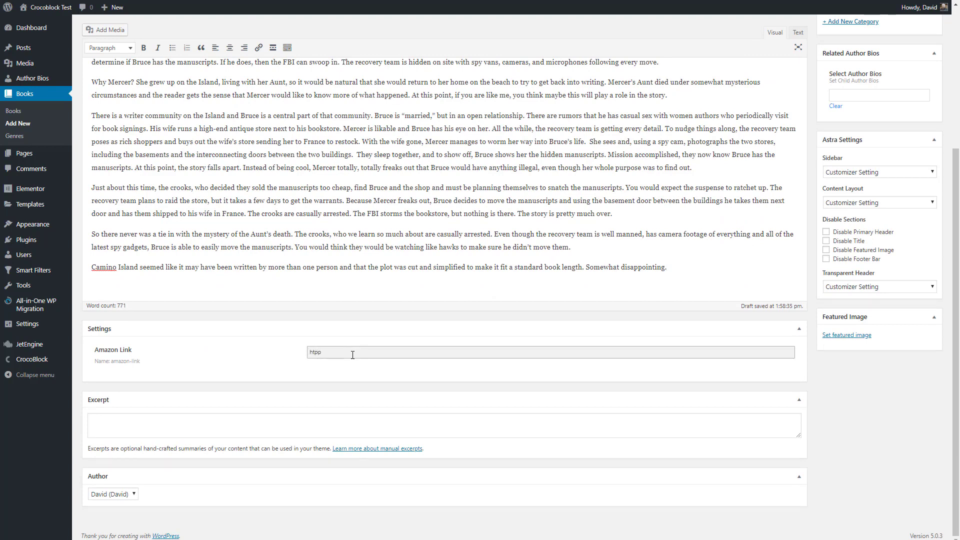
pyautogui.write('p')
pyautogui.press('BackSpace')
pyautogui.write('ps://')
pyautogui.write('www.amazon.com/')
pyautogui.write('camino-island')
# Copy the review's opening paragraph, ending "but I expect more from Grisham.", into the book's excerpt
pyautogui.scroll(3, 145, 160)
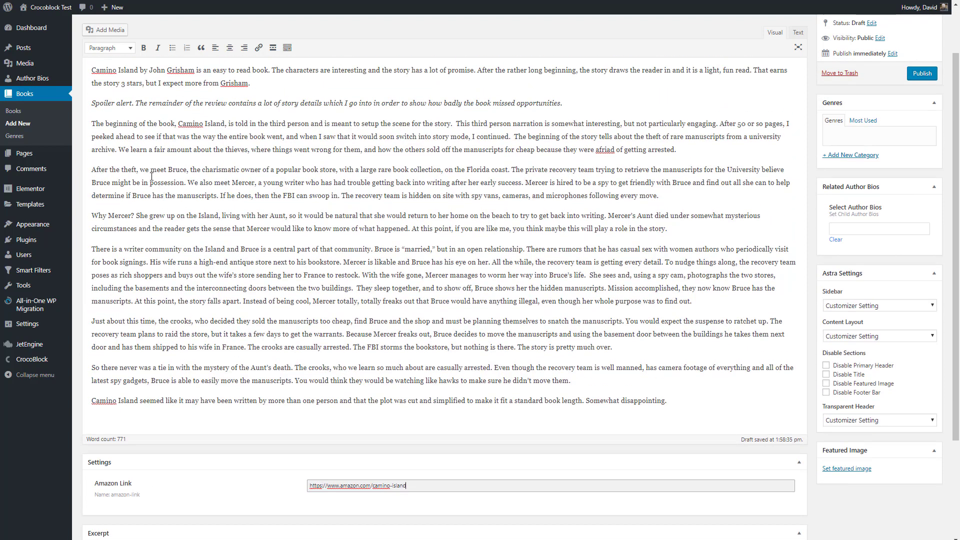
pyautogui.scroll(1, 145, 160)
pyautogui.moveTo(93, 134); pyautogui.dragTo(266, 148)
pyautogui.hotkey('ctrl', 'c')
pyautogui.scroll(-4, 266, 148)
pyautogui.click(117, 424)
pyautogui.hotkey('ctrl', 'v')
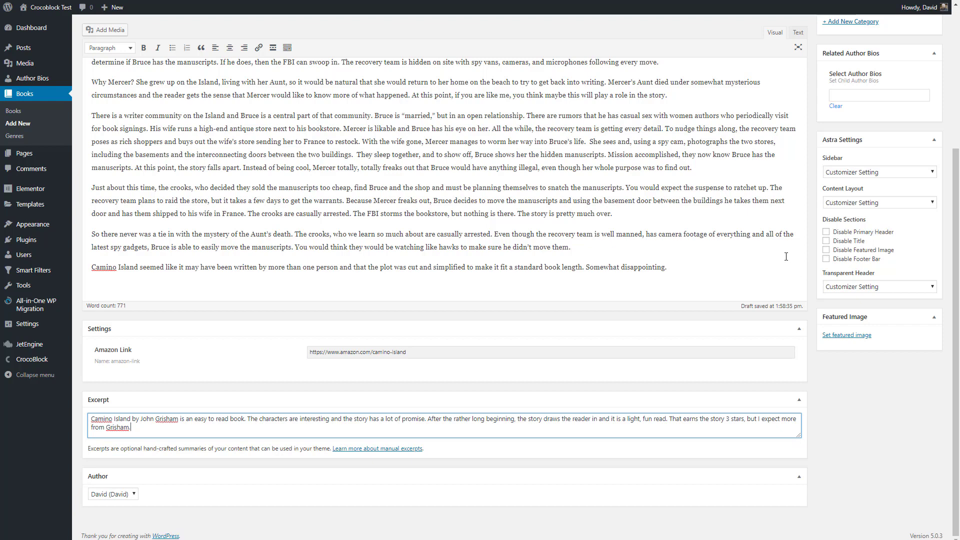
# Add a new top-level genre named Legal Thriller and assign it to the book
pyautogui.scroll(2, 803, 275)
pyautogui.click(856, 90)
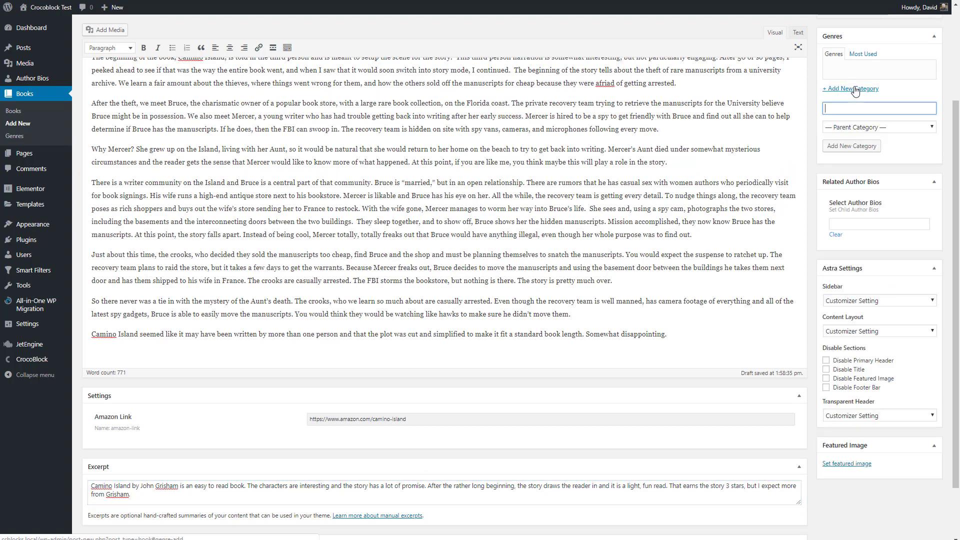
pyautogui.write('Lega')
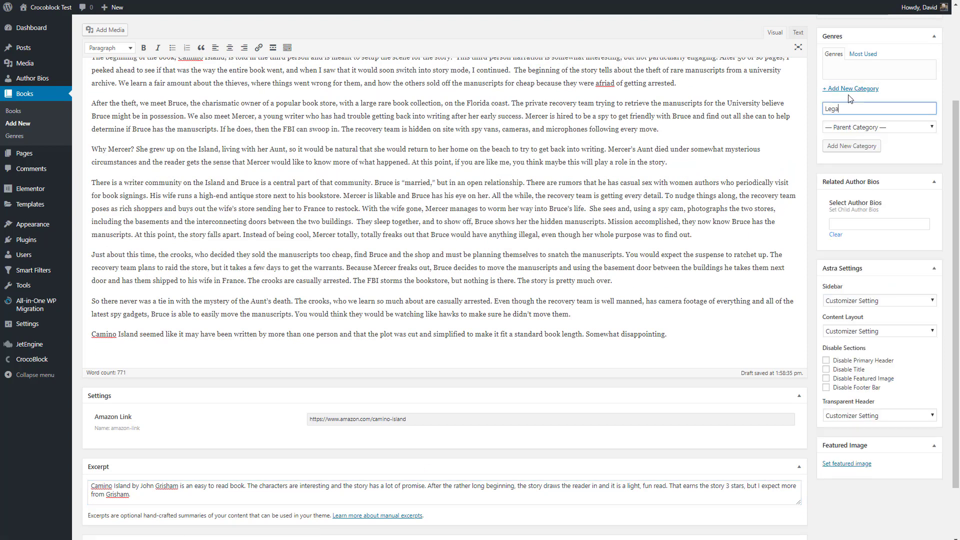
pyautogui.write('l Thriller')
pyautogui.click(850, 146)
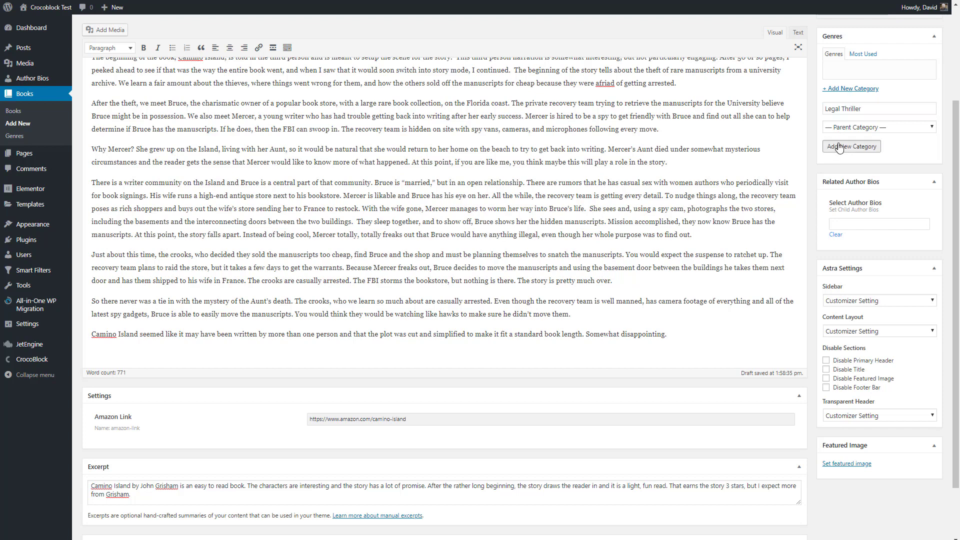
# Relate the book to the John Grisham author bio
pyautogui.click(849, 228)
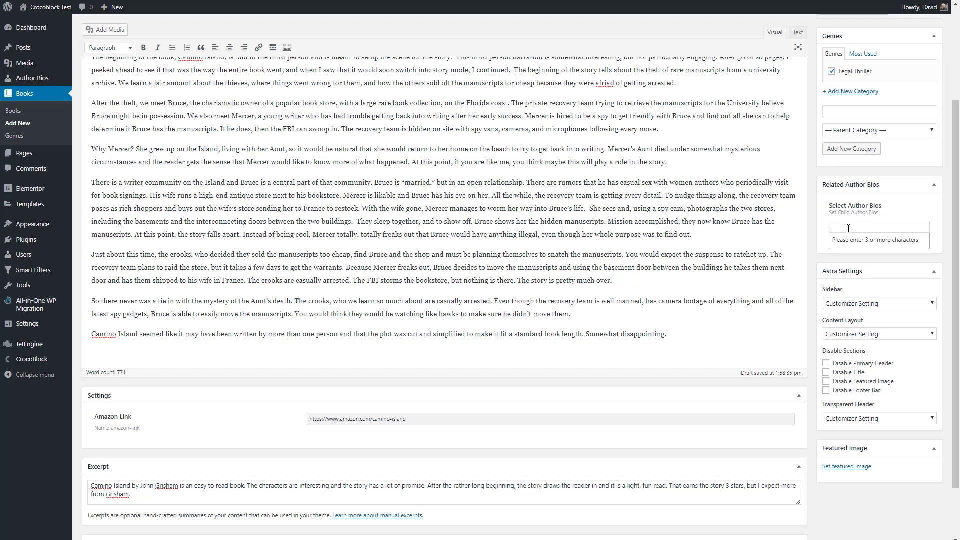
pyautogui.write('John')
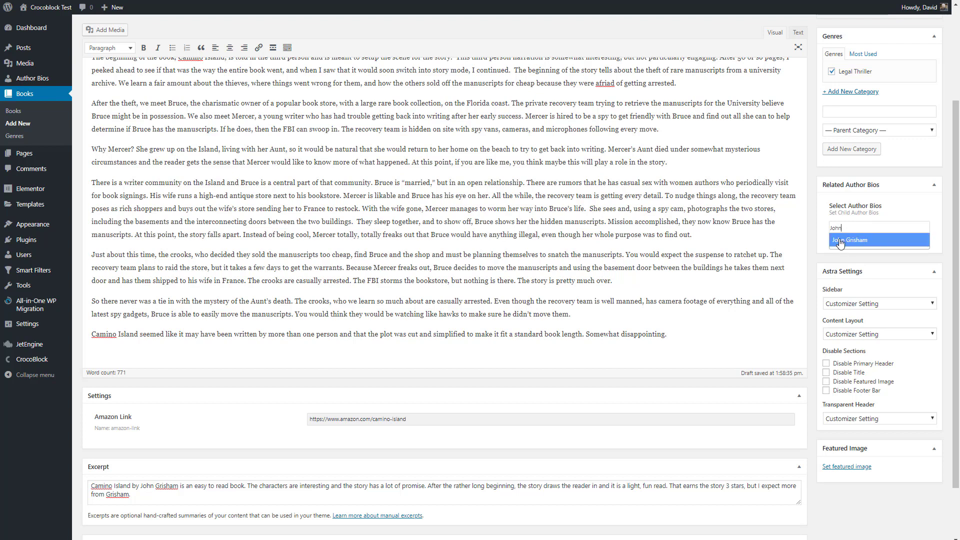
pyautogui.click(841, 240)
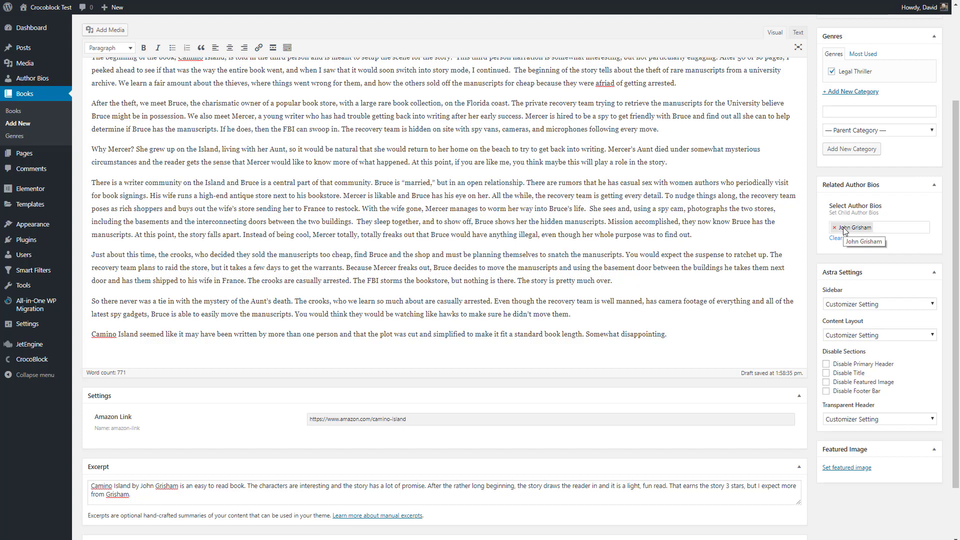
# Use camino-island.jpg from the media library as the featured image and publish the book
pyautogui.scroll(-2, 832, 405)
pyautogui.click(832, 402)
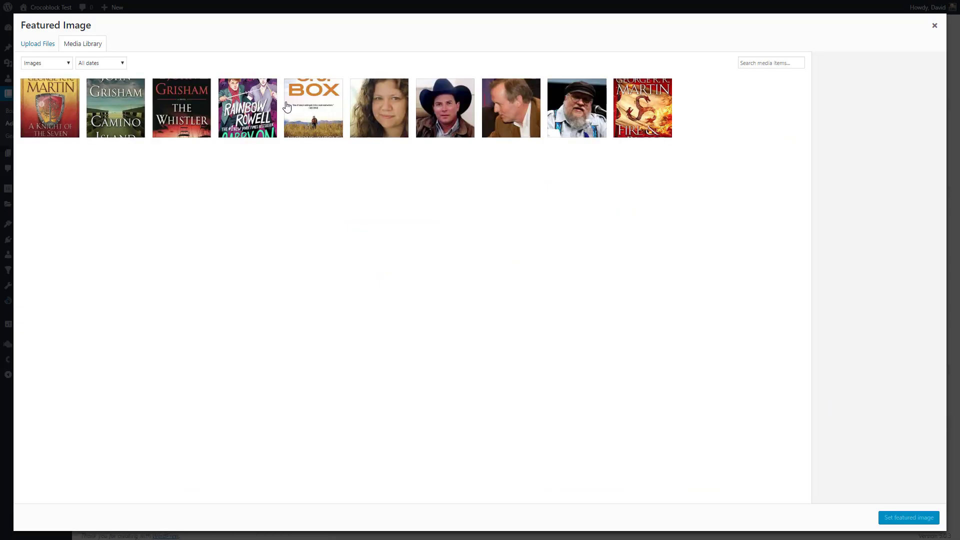
pyautogui.click(113, 96)
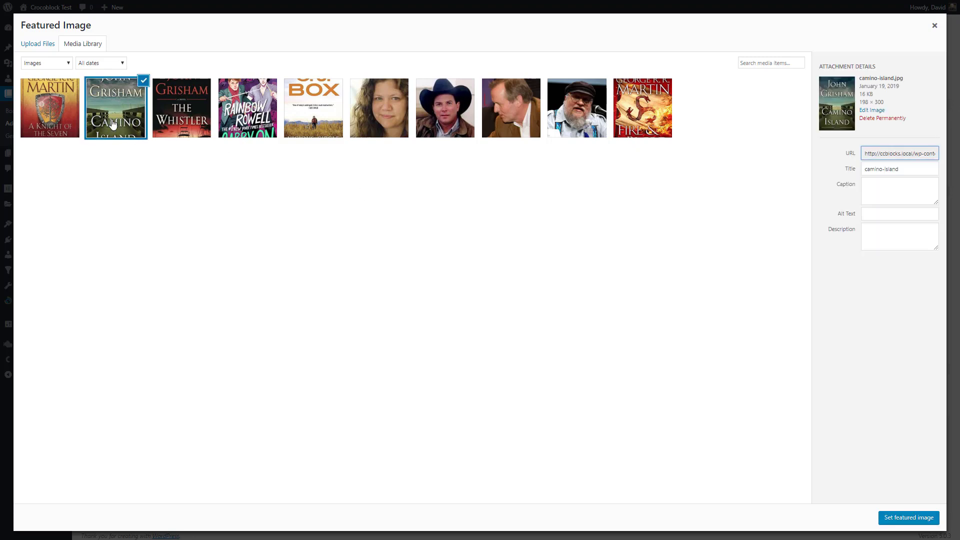
pyautogui.click(903, 520)
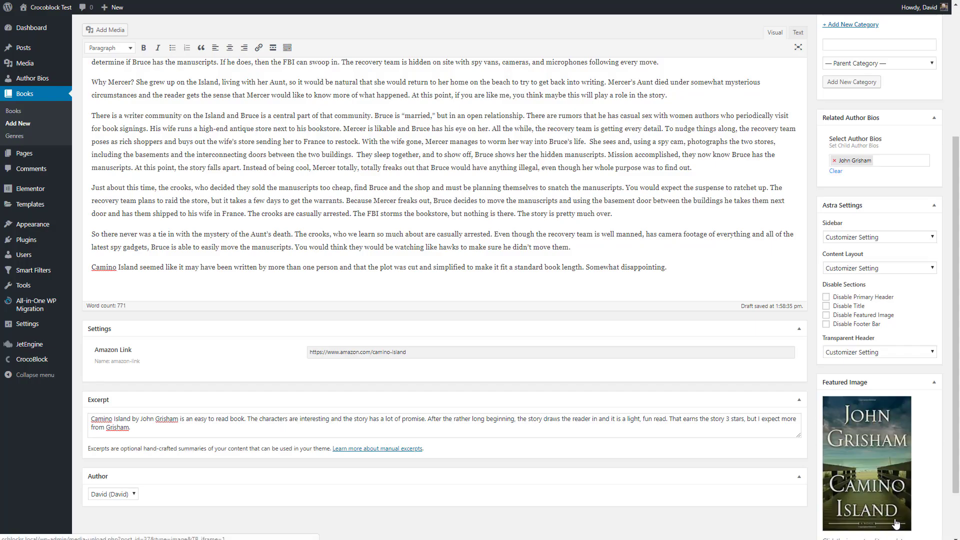
pyautogui.scroll(5, 900, 523)
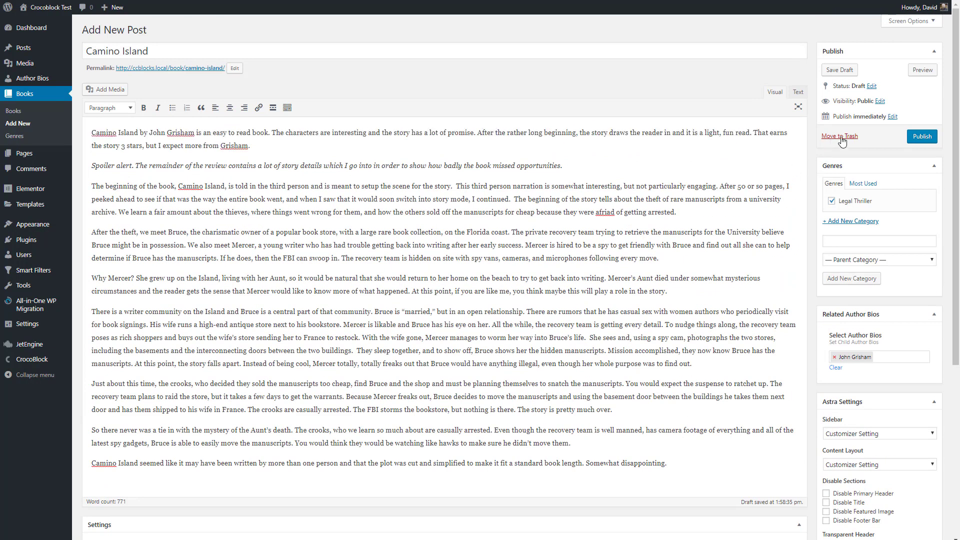
pyautogui.click(925, 134)
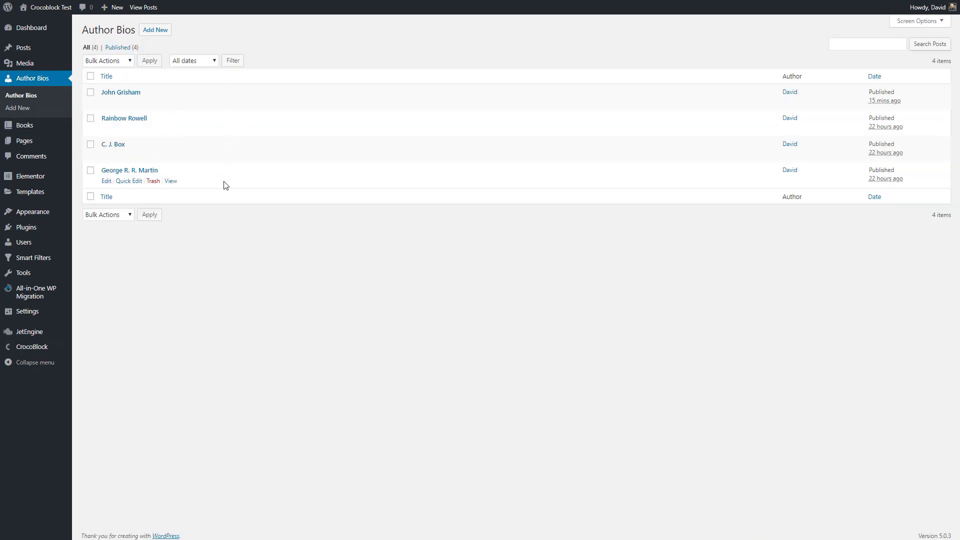
# Review the Books entries and the Genres terms, and return to the Books list
pyautogui.click(25, 125)
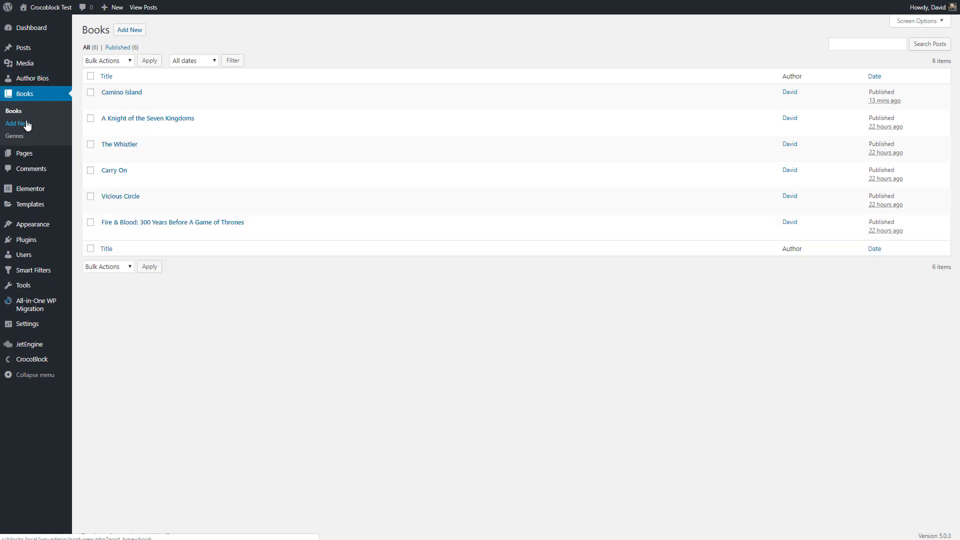
pyautogui.click(15, 136)
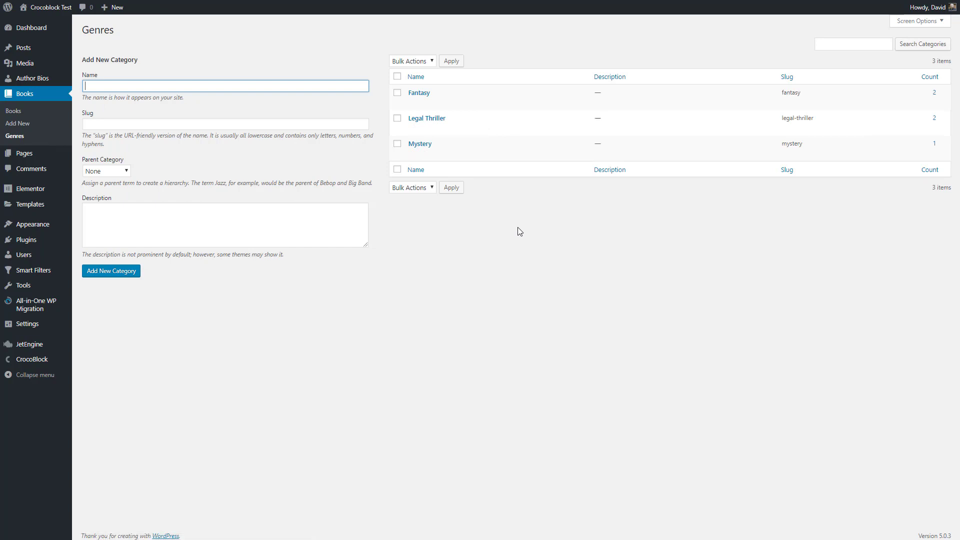
pyautogui.click(19, 112)
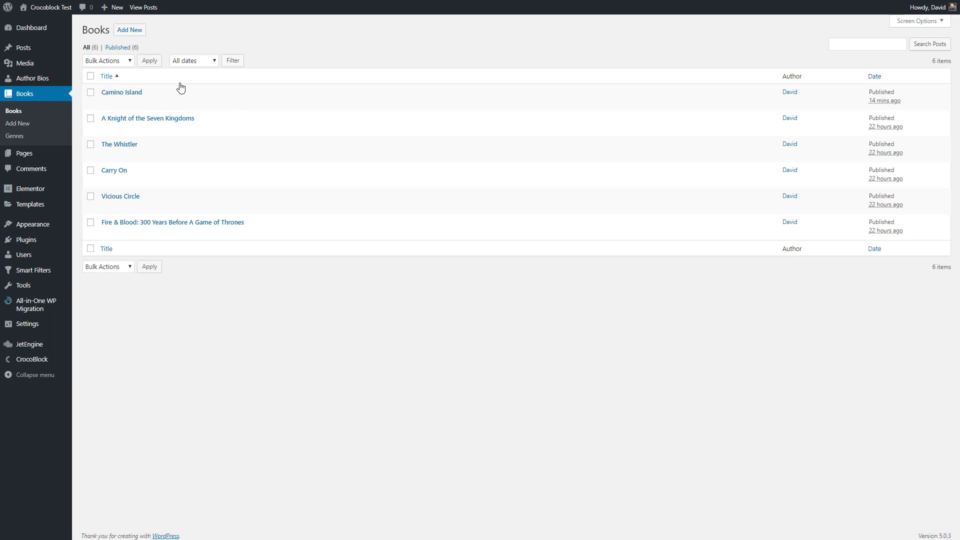
# View the Camino Island book on the live site and check which content its single page displays
pyautogui.click(170, 103)
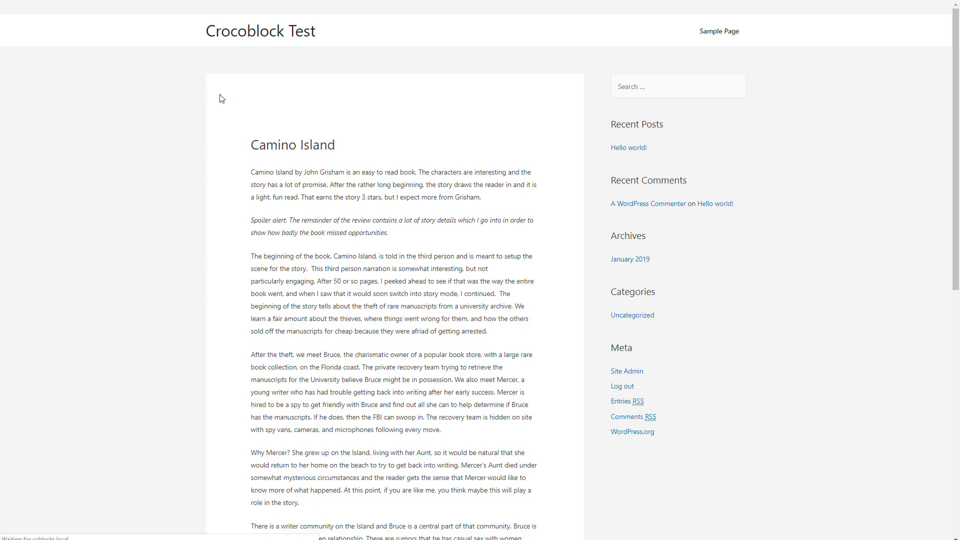
pyautogui.scroll(-7, 165, 105)
pyautogui.scroll(-4, 164, 104)
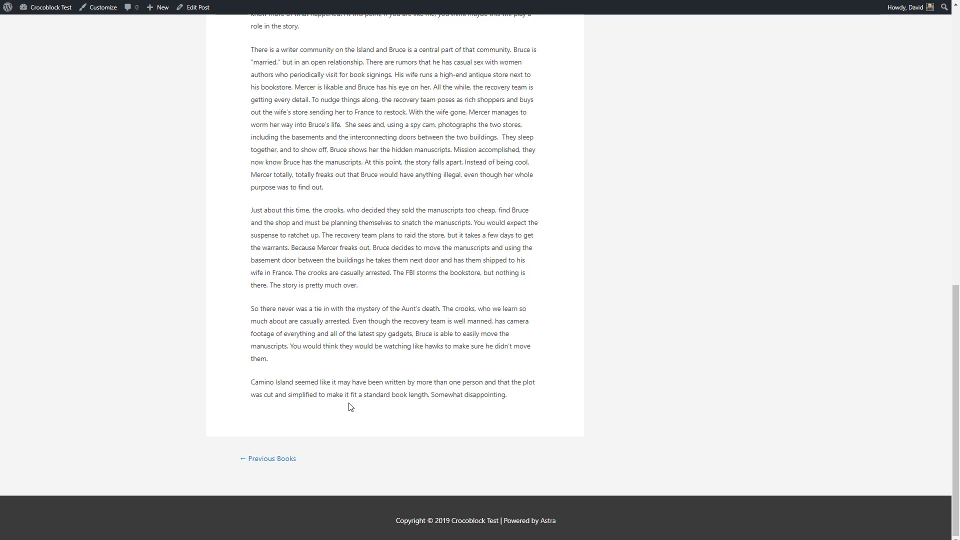
pyautogui.scroll(8, 350, 406)
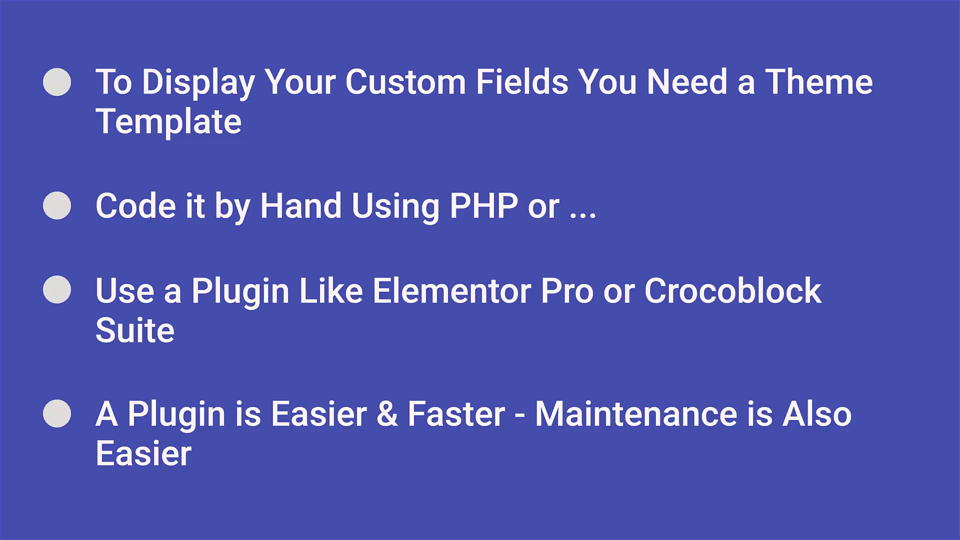
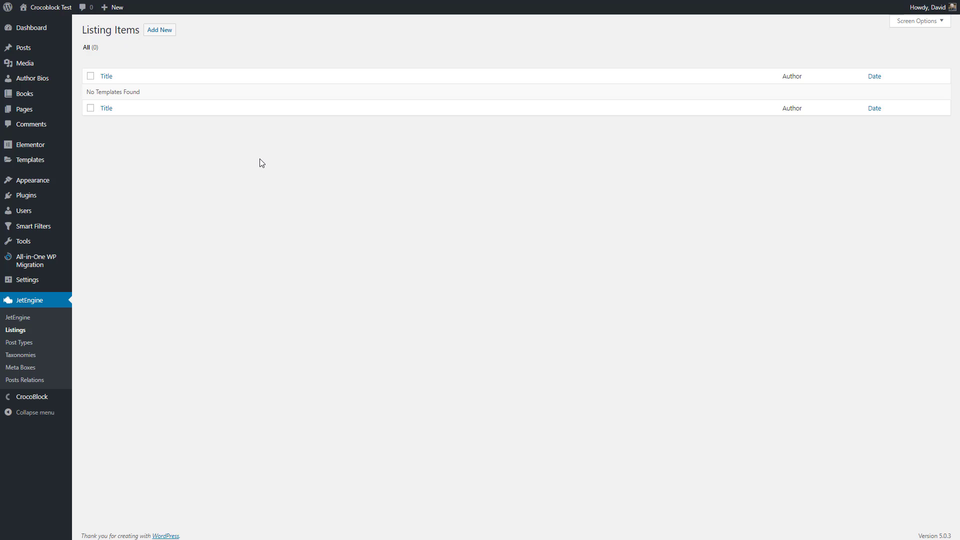
# Create a JetEngine listing item named Book Archive with Posts as its source and Books as its post type
pyautogui.click(161, 30)
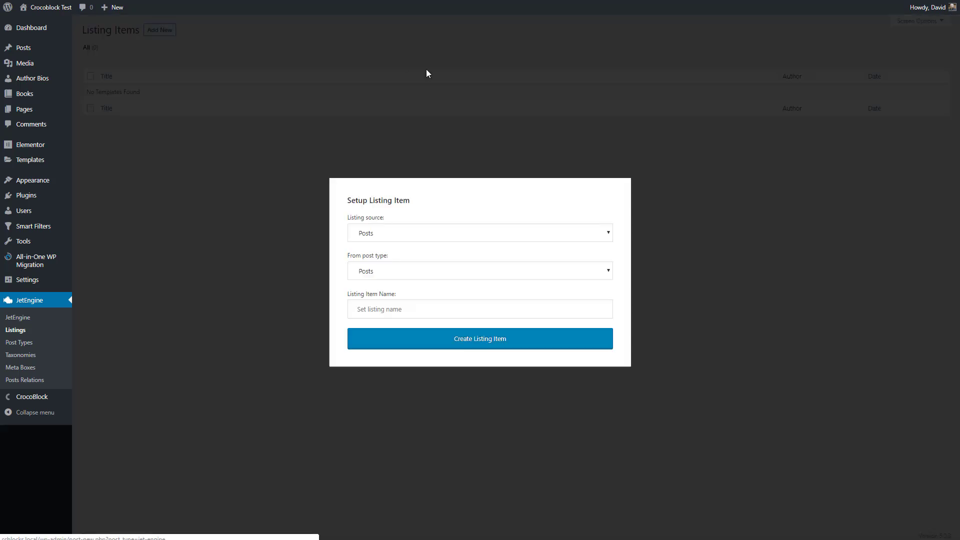
pyautogui.click(536, 232)
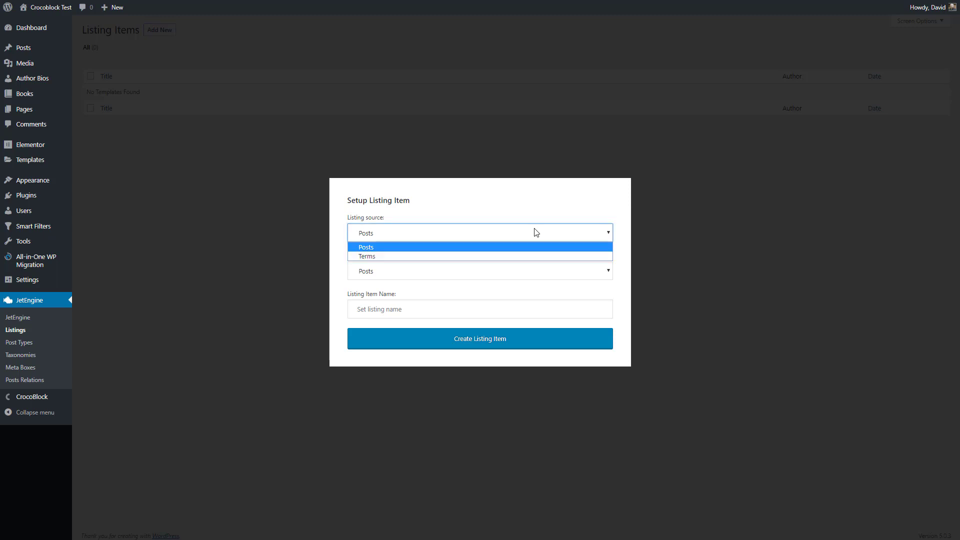
pyautogui.click(525, 247)
pyautogui.click(503, 271)
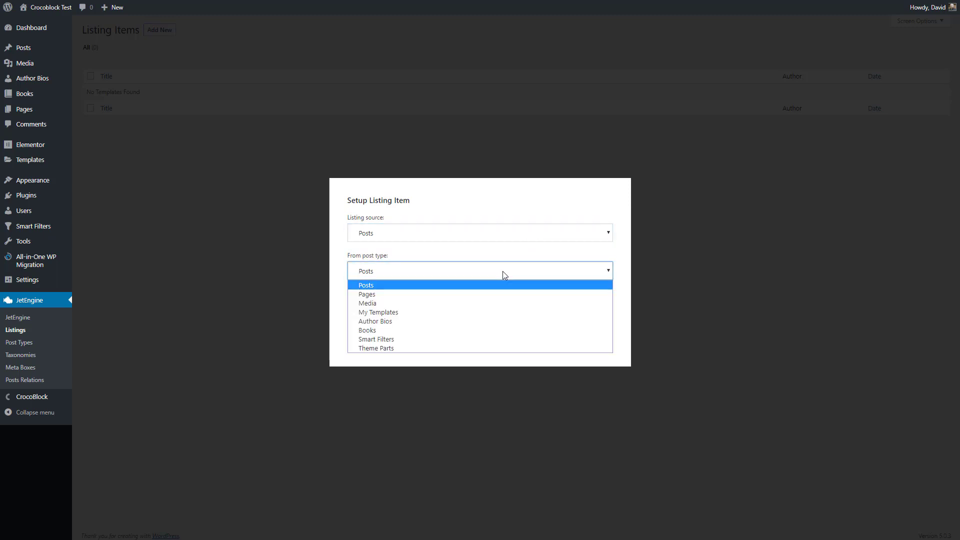
pyautogui.click(482, 329)
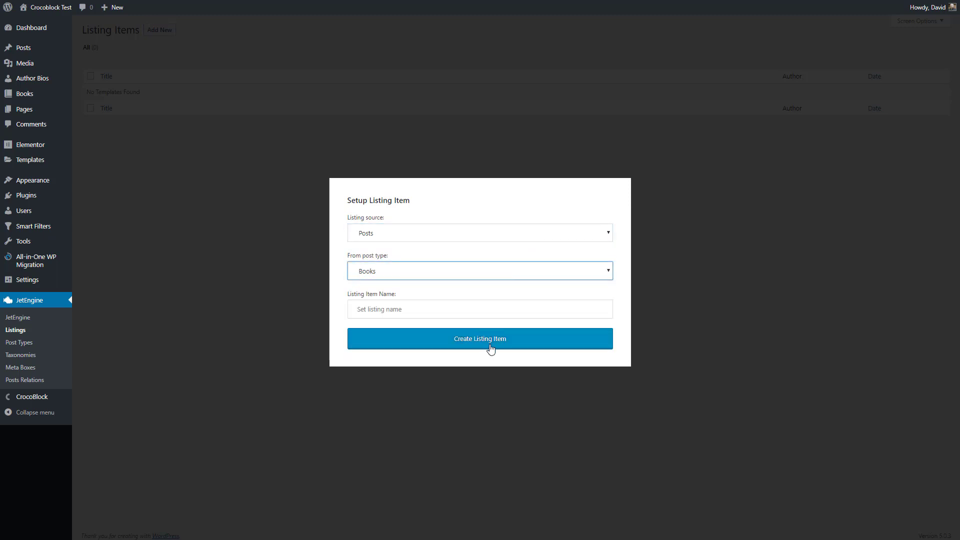
pyautogui.click(457, 310)
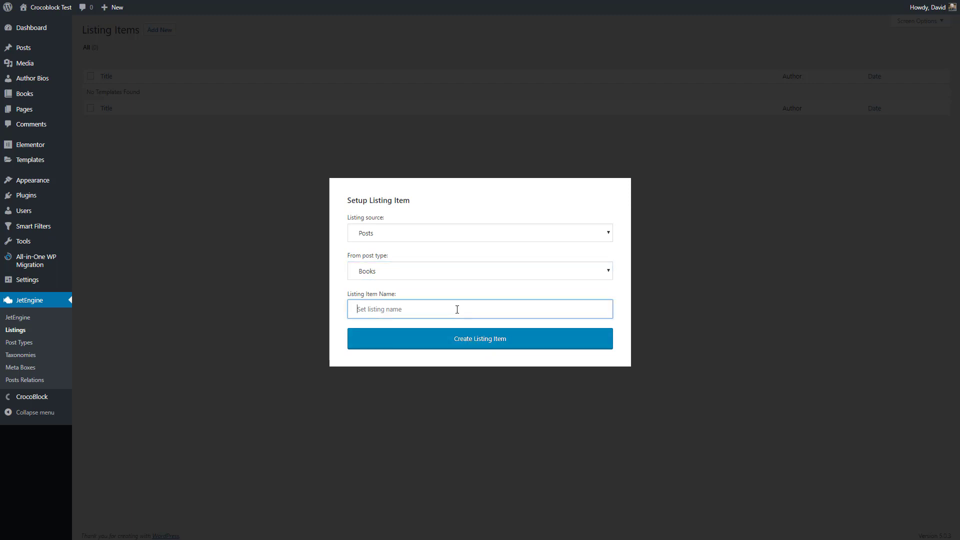
pyautogui.write('Book Archive')
pyautogui.click(473, 339)
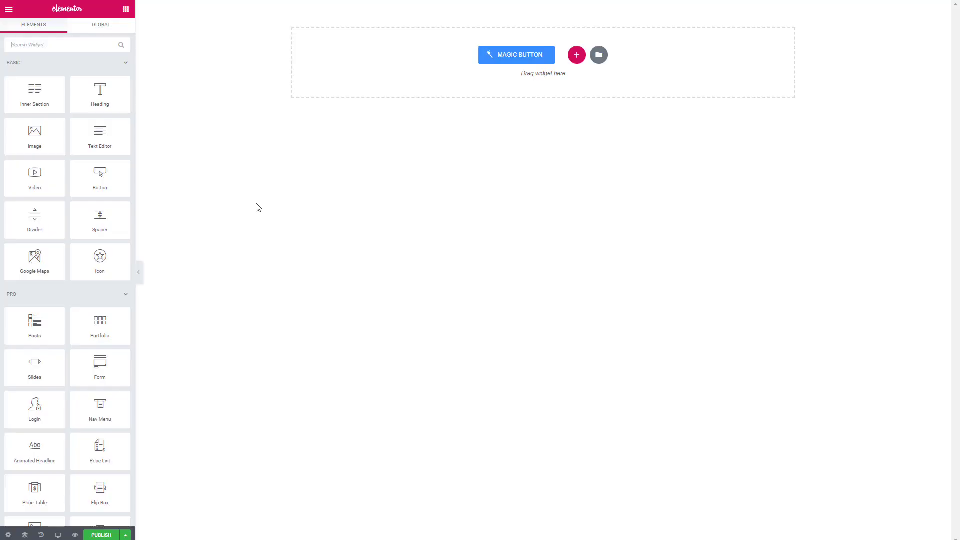
# Set the Book Archive listing item's status to Published, check its listing source settings, update it and reload the editor
pyautogui.click(8, 535)
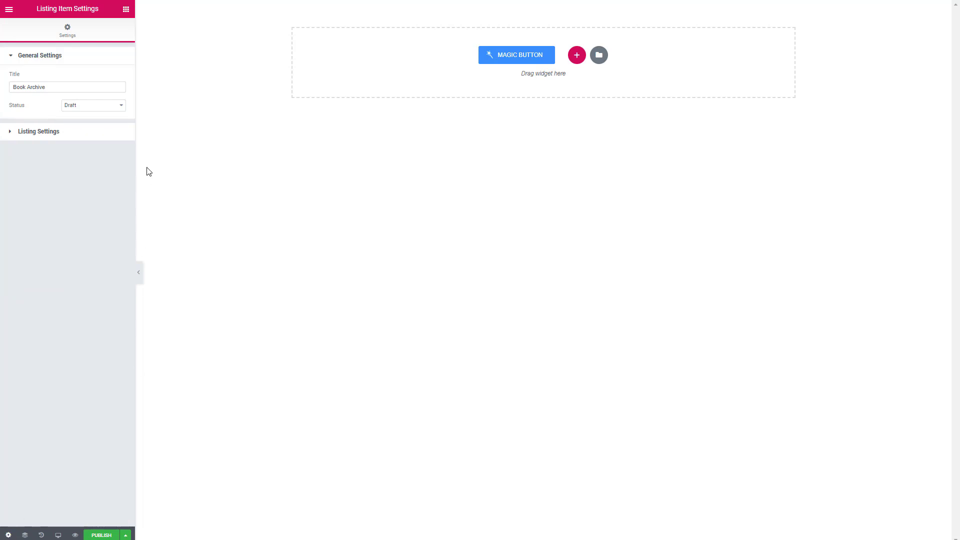
pyautogui.click(108, 108)
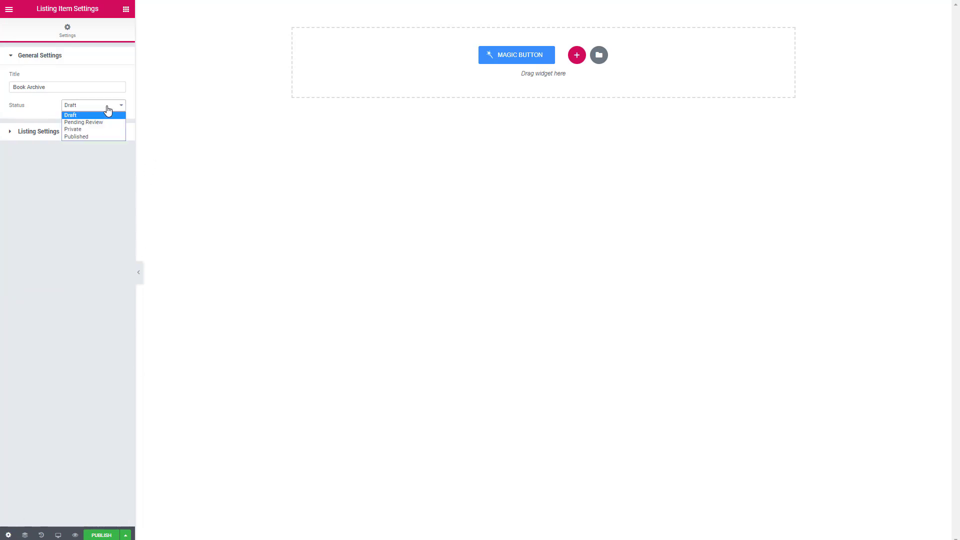
pyautogui.click(91, 137)
pyautogui.click(42, 133)
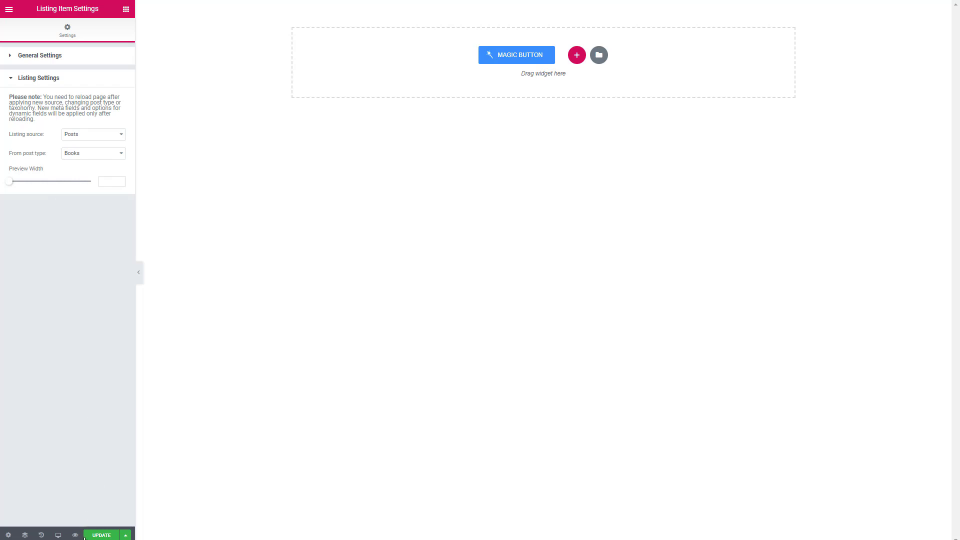
pyautogui.click(93, 536)
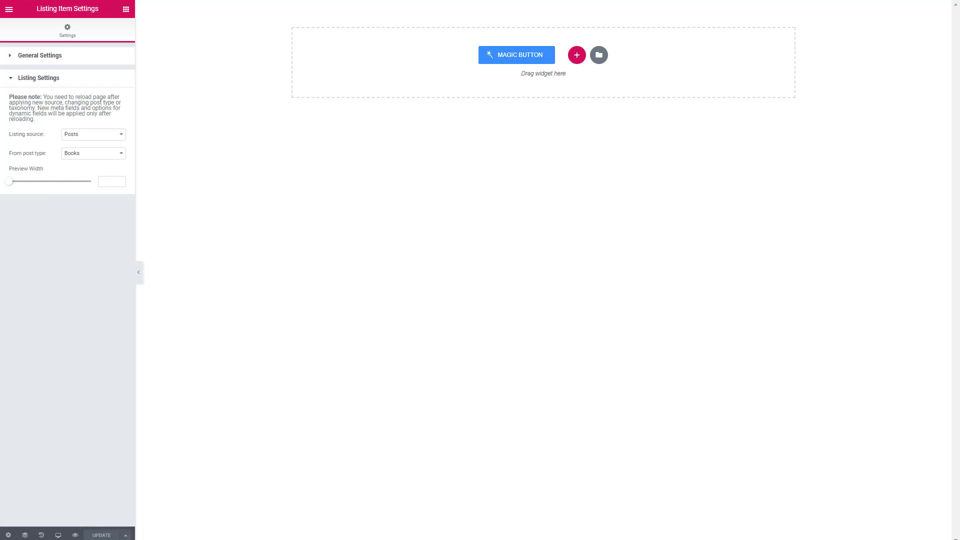
pyautogui.press('F5')
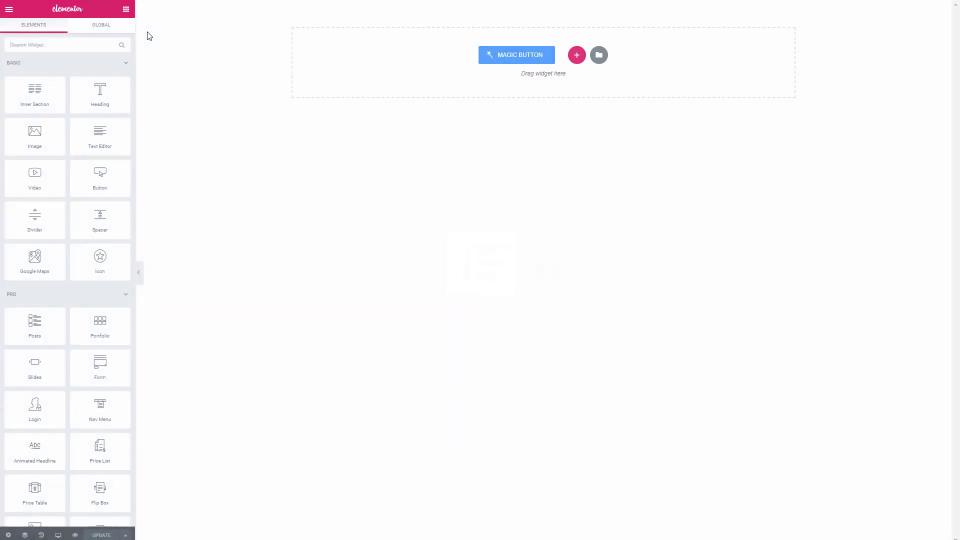
# Add a two-column section to the Book Archive listing and place a Dynamic Image widget in its first column
pyautogui.click(577, 55)
pyautogui.click(463, 82)
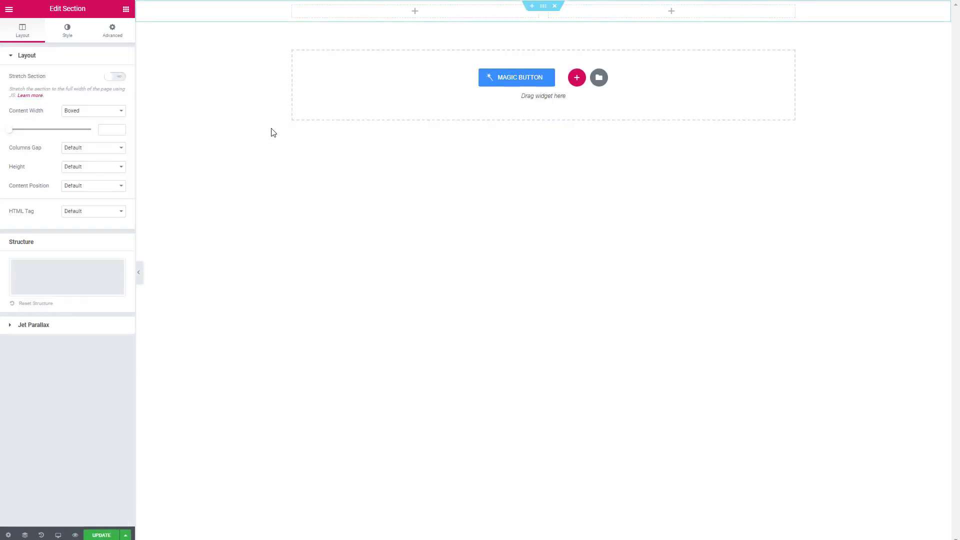
pyautogui.click(113, 32)
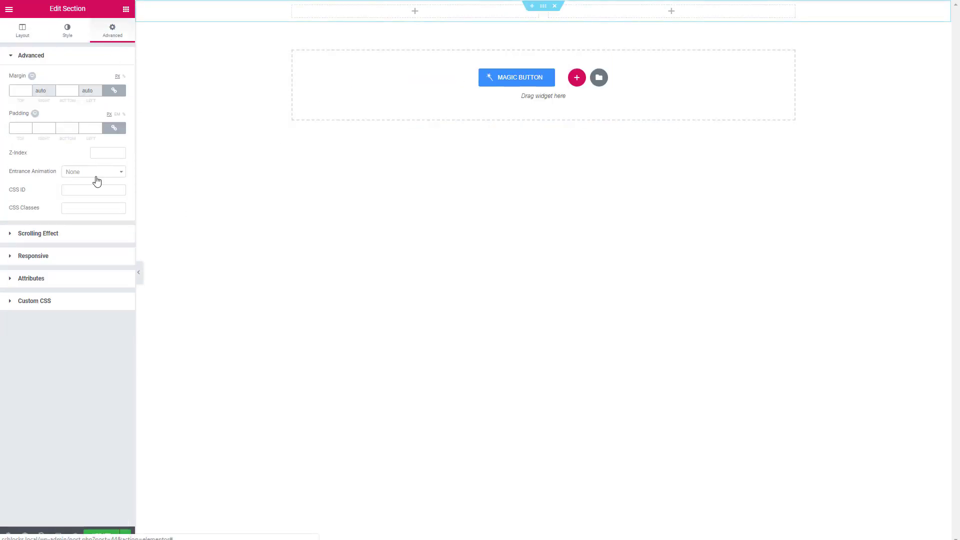
pyautogui.click(126, 9)
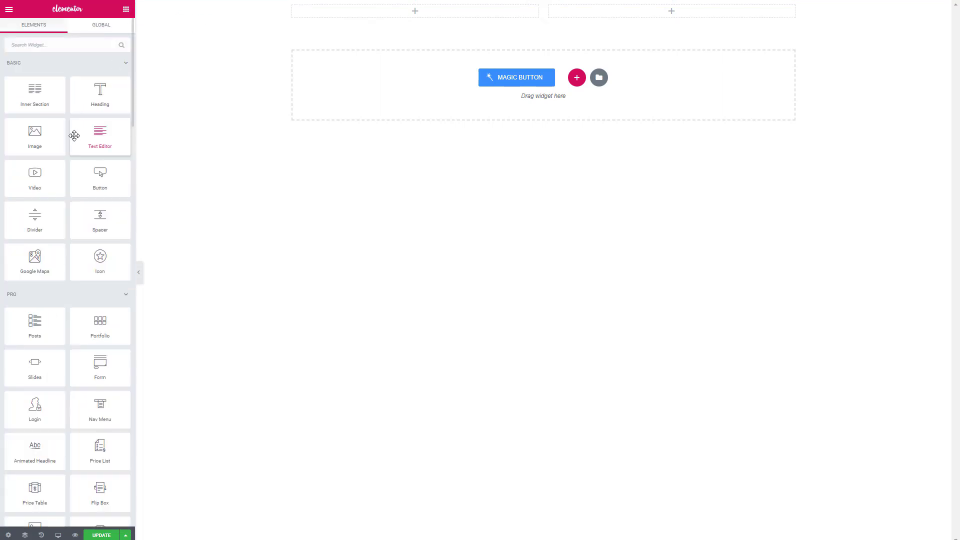
pyautogui.scroll(-10, 73, 130)
pyautogui.scroll(-15, 73, 119)
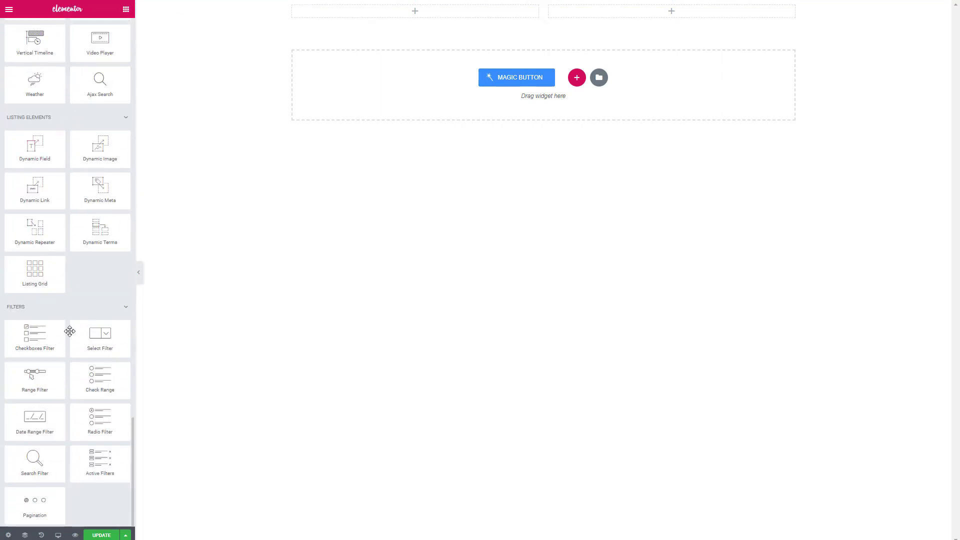
pyautogui.moveTo(82, 145); pyautogui.dragTo(415, 8)
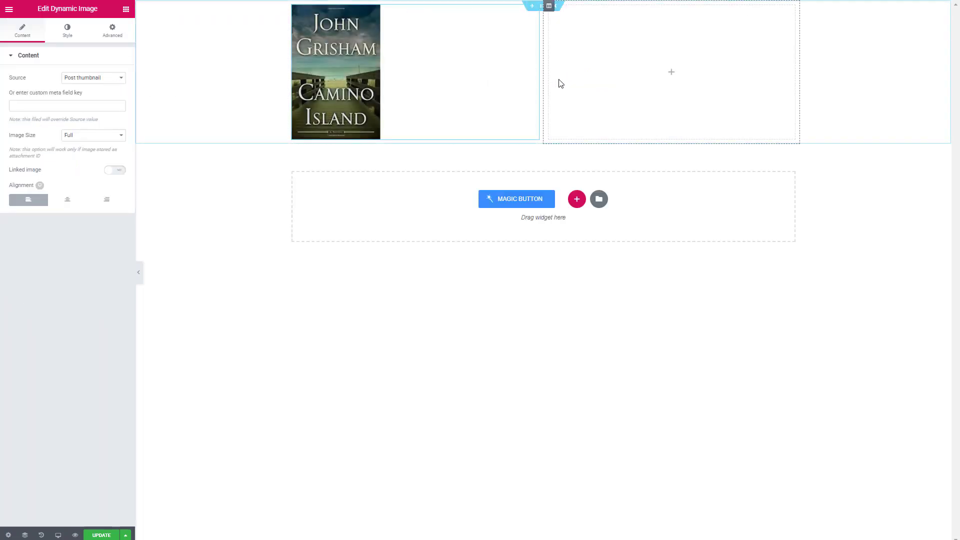
# Set the dynamic image's size to Medium and narrow its column to slightly wider than the book cover
pyautogui.click(96, 139)
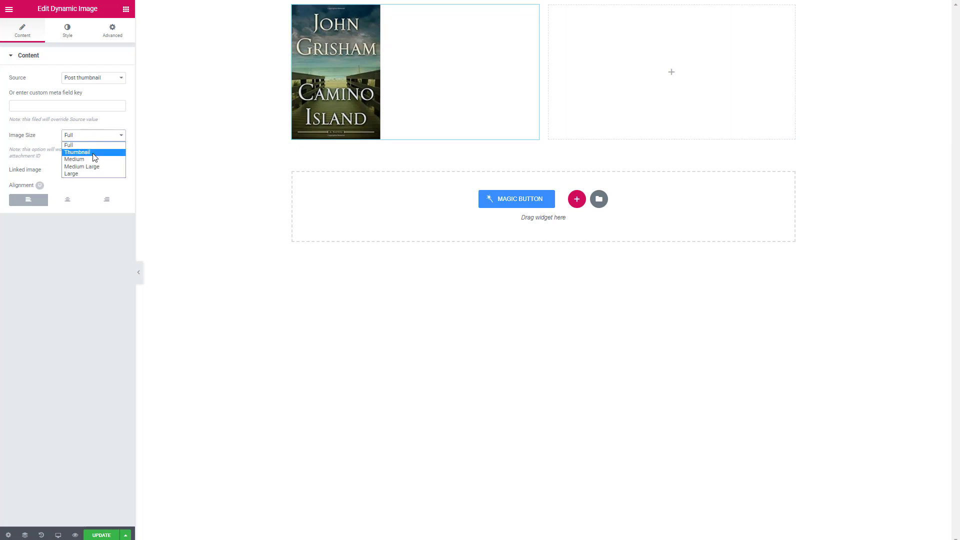
pyautogui.click(92, 152)
pyautogui.moveTo(544, 113); pyautogui.dragTo(405, 123)
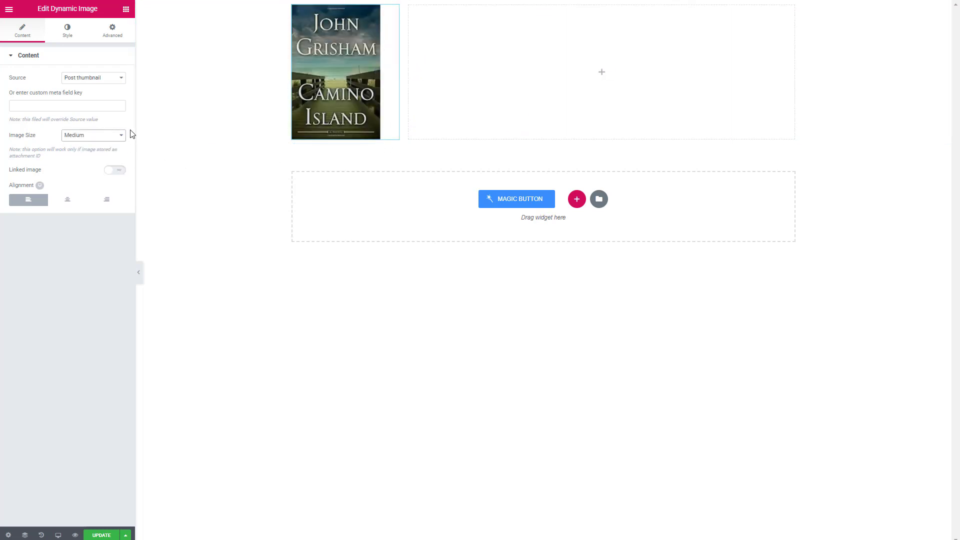
# Add a Heading to the second column with the dynamic Post Title as its title and Post URL as its link
pyautogui.click(126, 9)
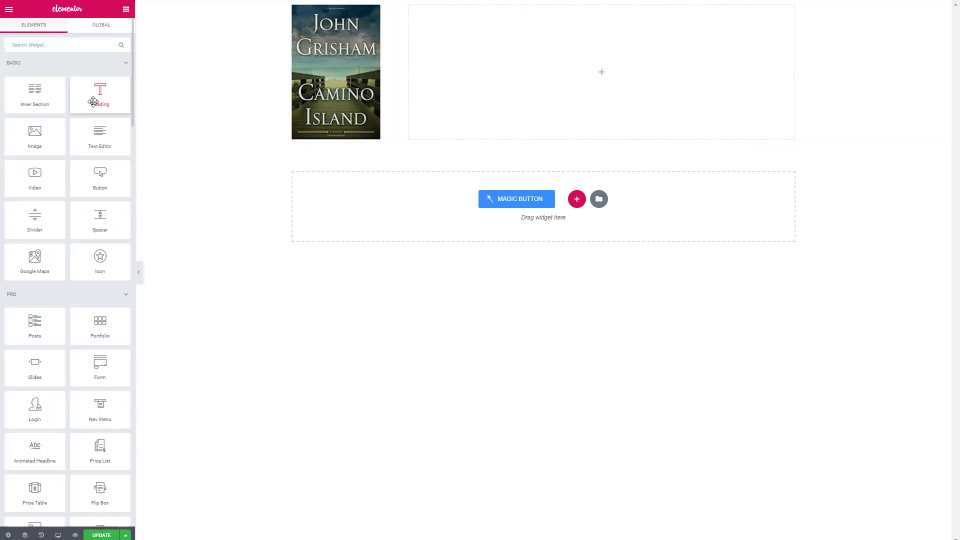
pyautogui.moveTo(93, 102); pyautogui.dragTo(536, 55)
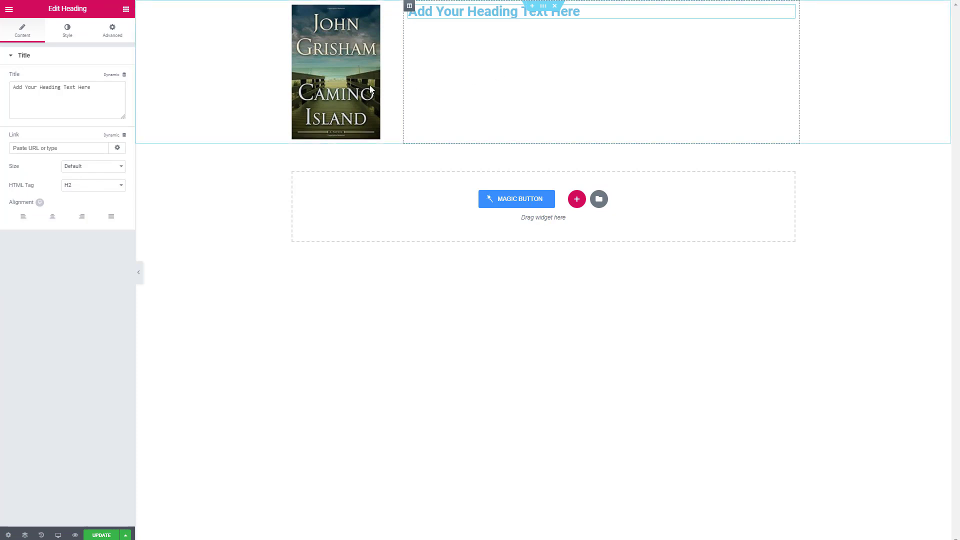
pyautogui.click(124, 75)
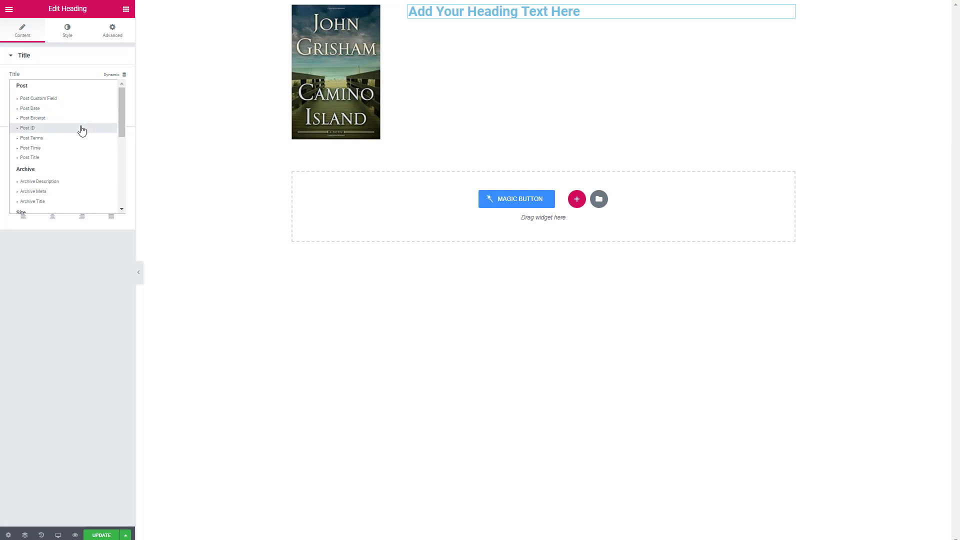
pyautogui.click(65, 158)
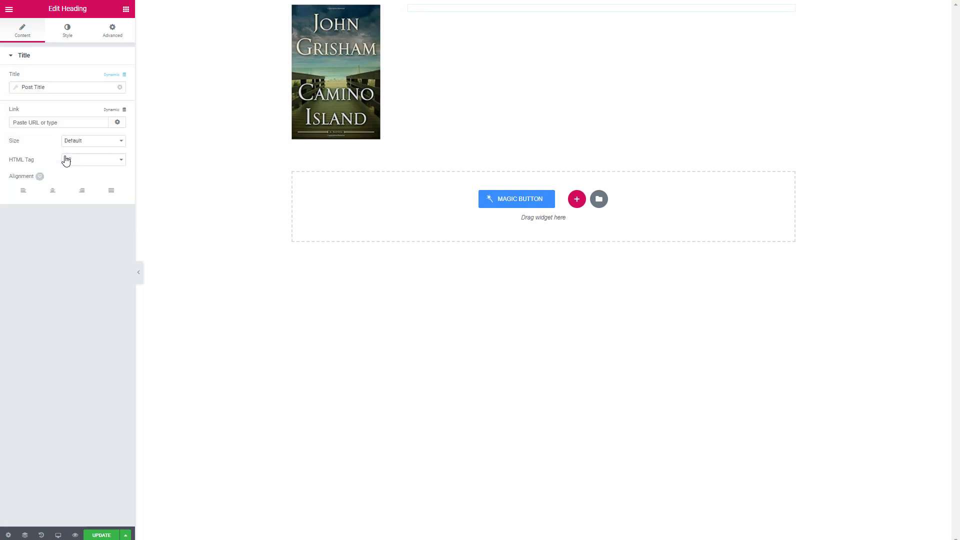
pyautogui.click(124, 110)
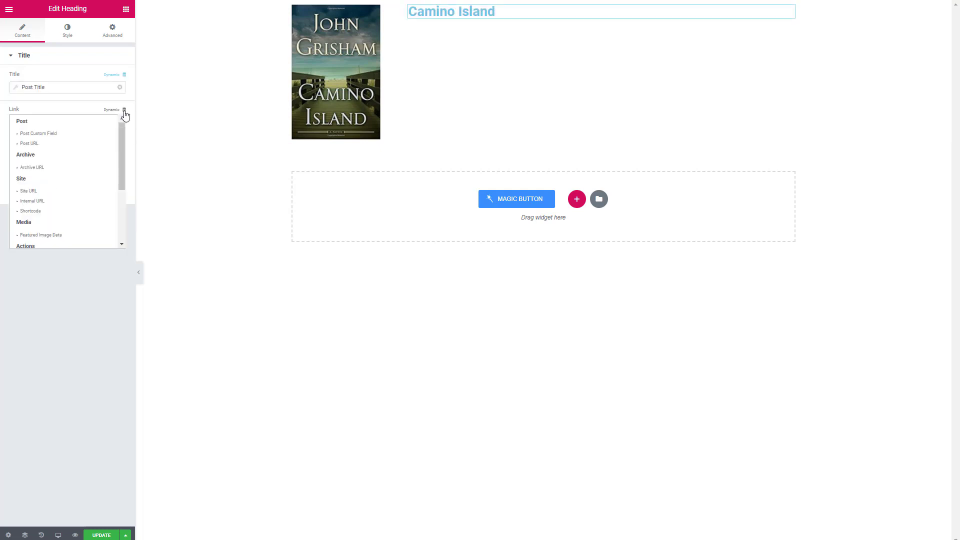
pyautogui.click(70, 145)
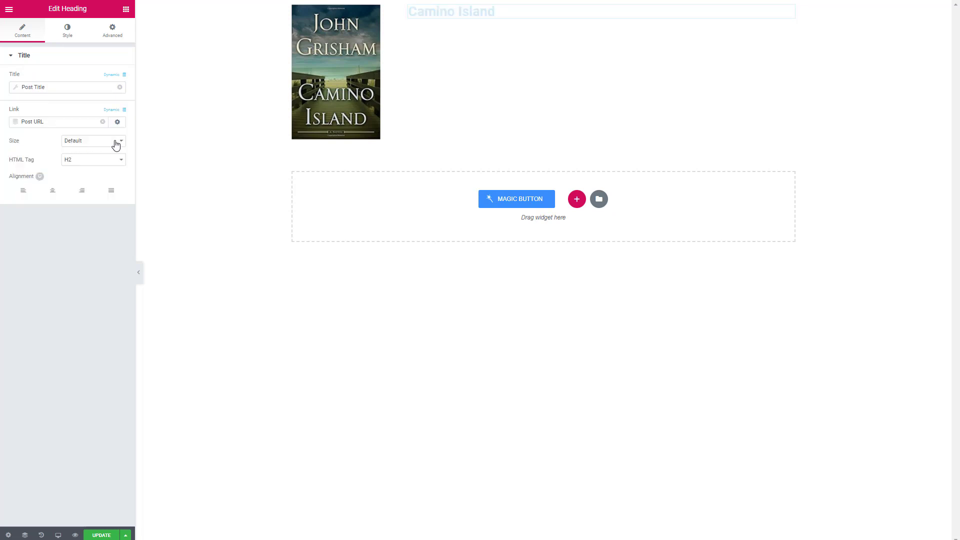
# Add a Dynamic Field below the heading and set its object field to Excerpt
pyautogui.click(126, 9)
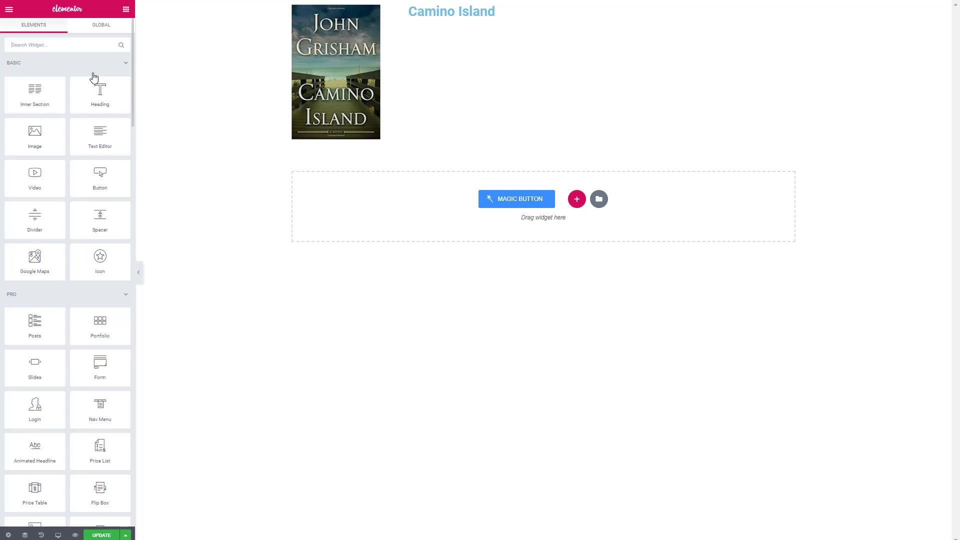
pyautogui.scroll(-20, 93, 77)
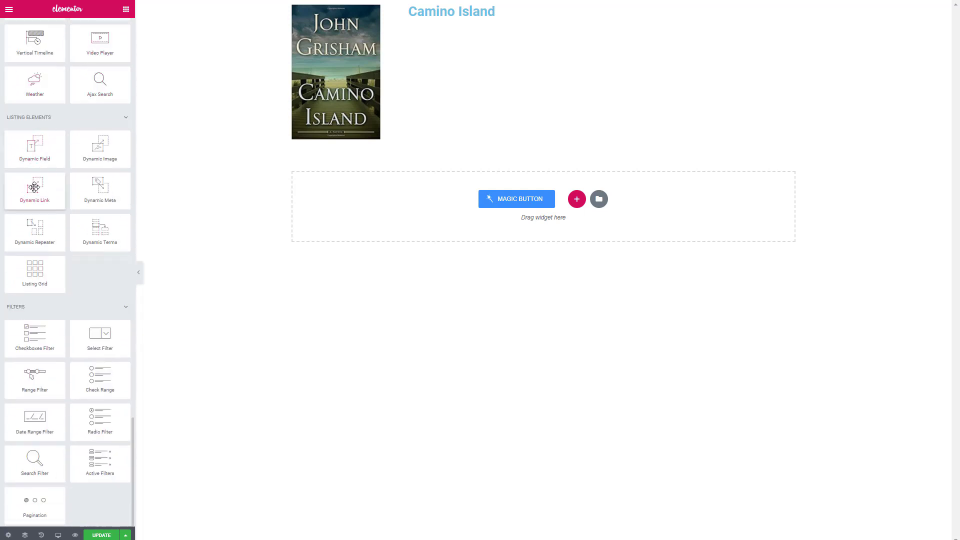
pyautogui.moveTo(35, 145); pyautogui.dragTo(484, 20)
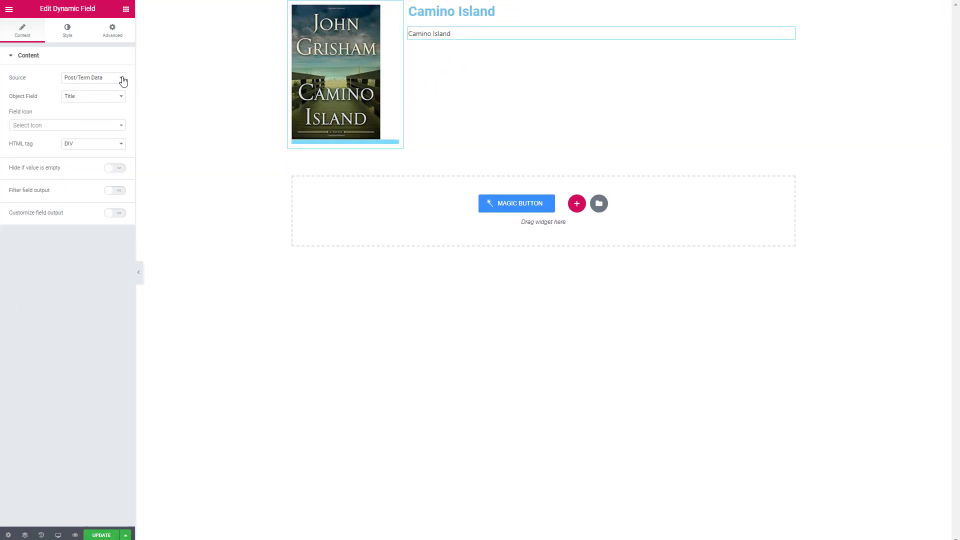
pyautogui.click(121, 96)
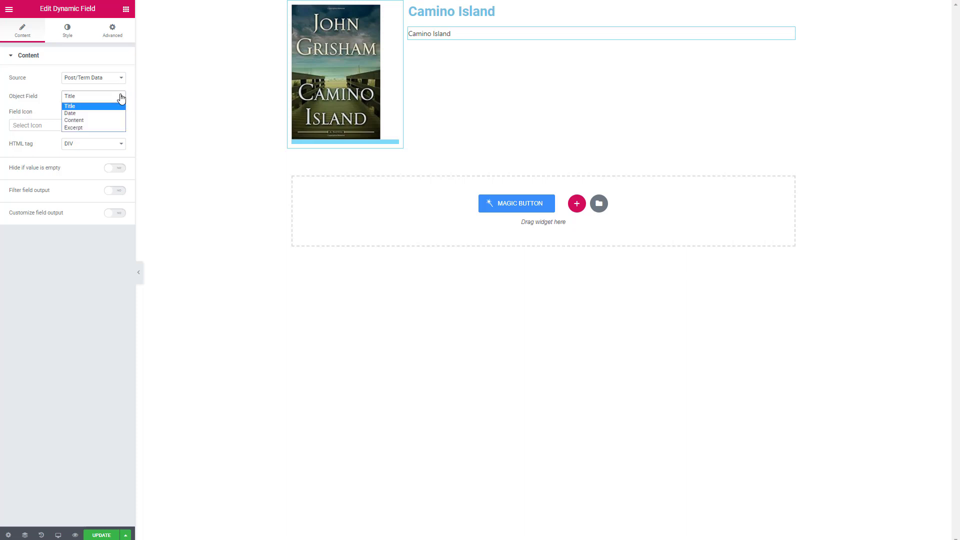
pyautogui.click(77, 128)
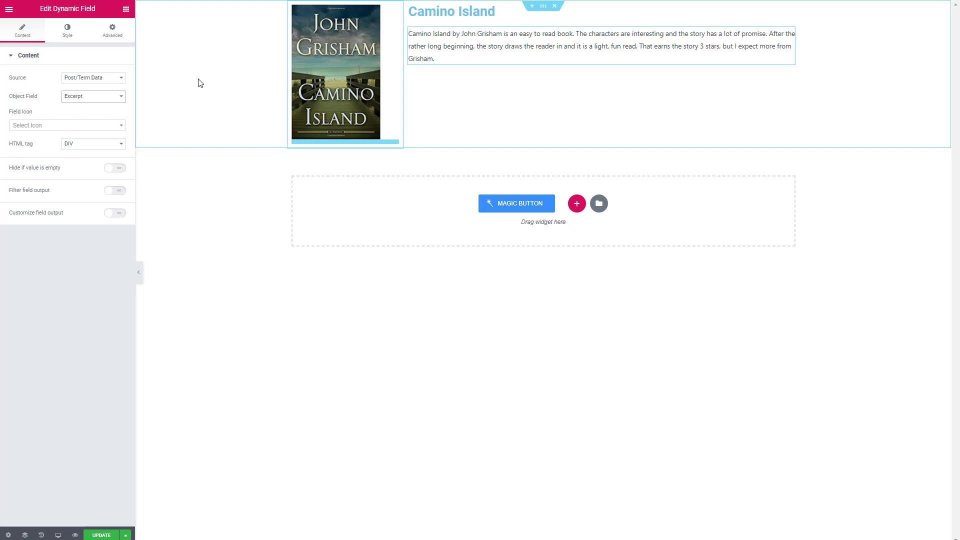
# Add a Dynamic Link widget below the excerpt and update the listing item
pyautogui.click(126, 10)
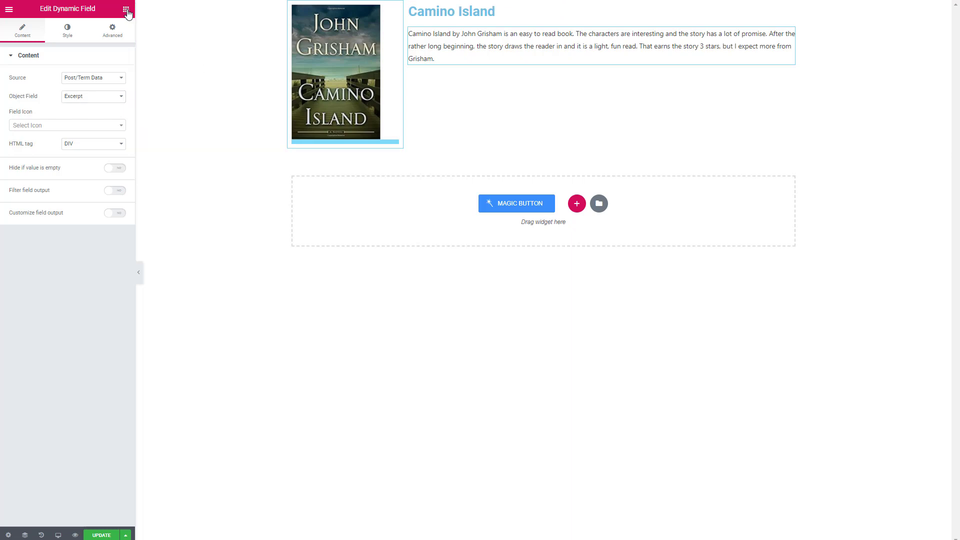
pyautogui.scroll(-10, 100, 105)
pyautogui.scroll(-10, 104, 106)
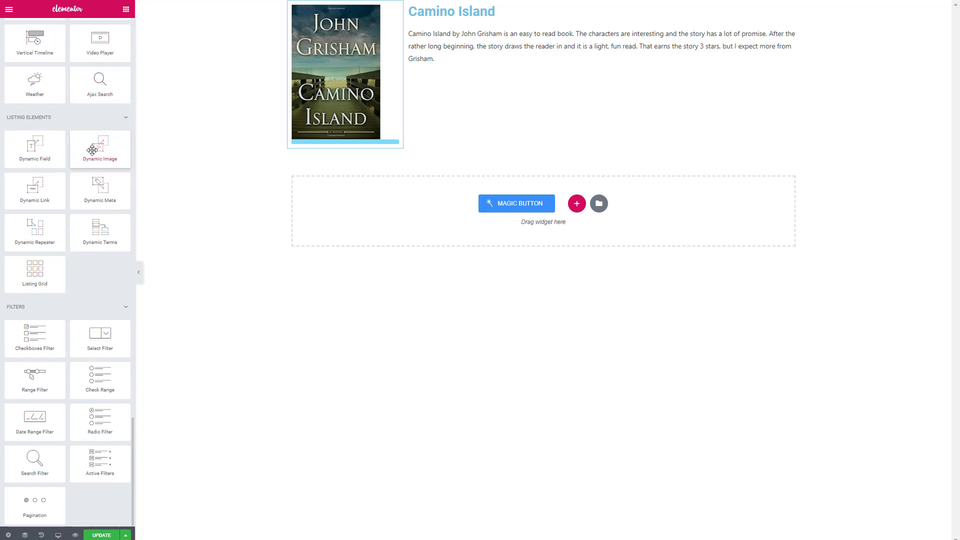
pyautogui.moveTo(44, 184); pyautogui.dragTo(510, 58)
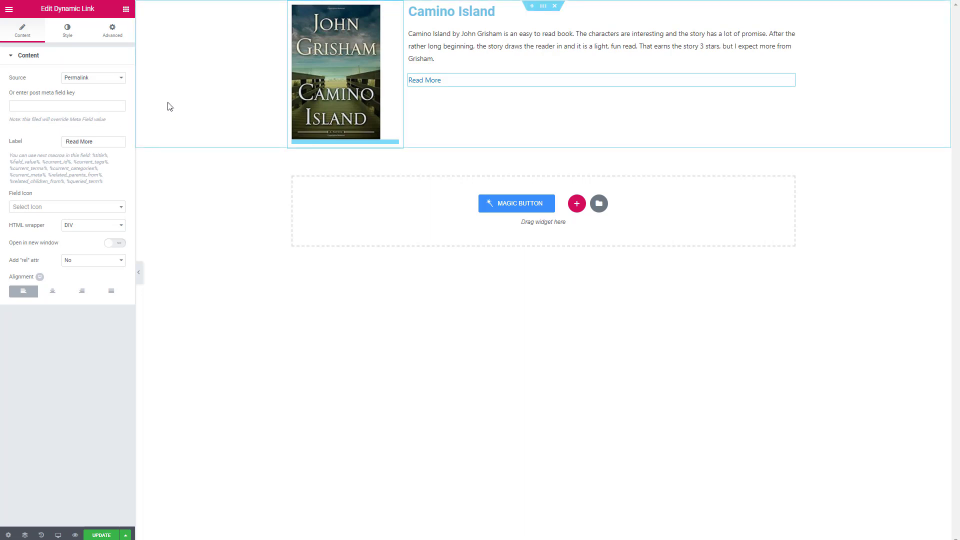
pyautogui.click(100, 535)
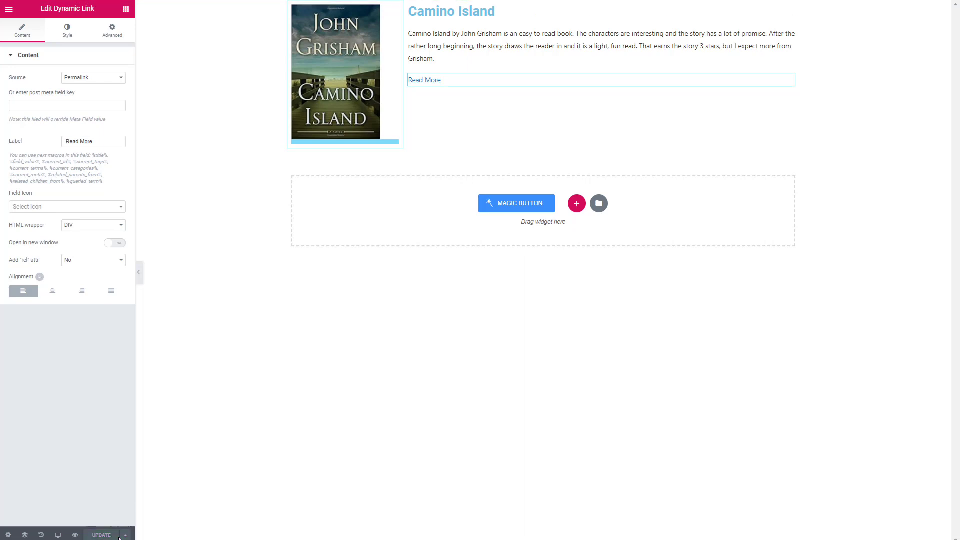
# Exit to the dashboard and create an Archive theme part named Book Archive in the CrocoBlock library
pyautogui.click(10, 9)
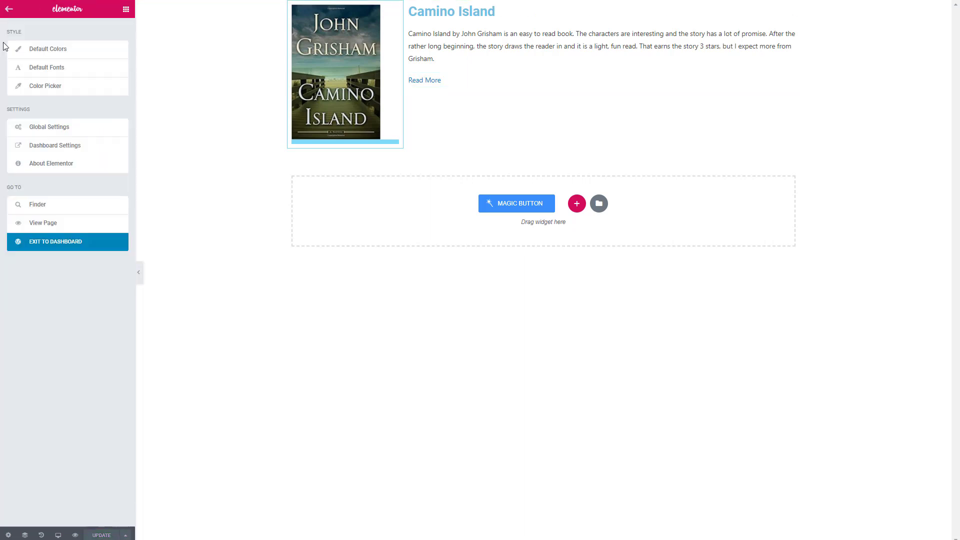
pyautogui.click(47, 245)
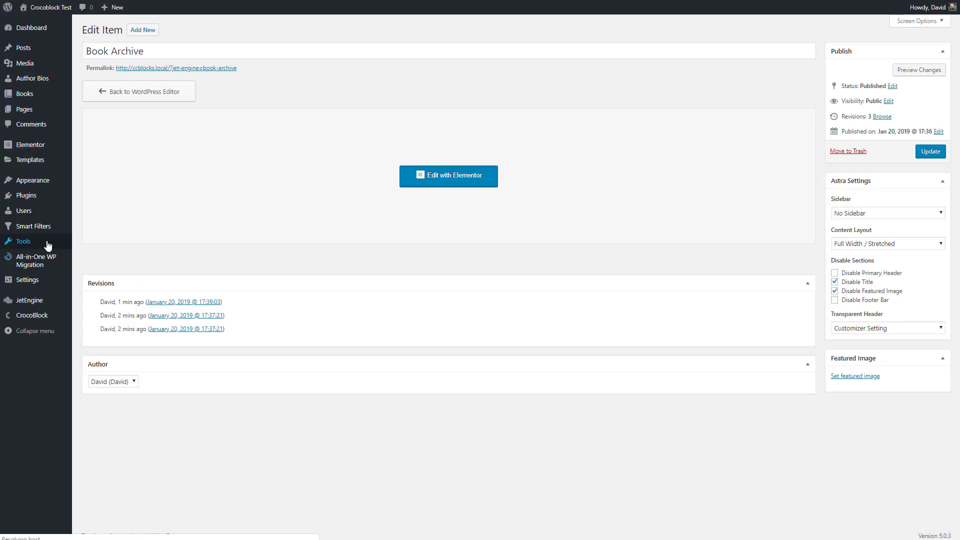
pyautogui.moveTo(35, 316)
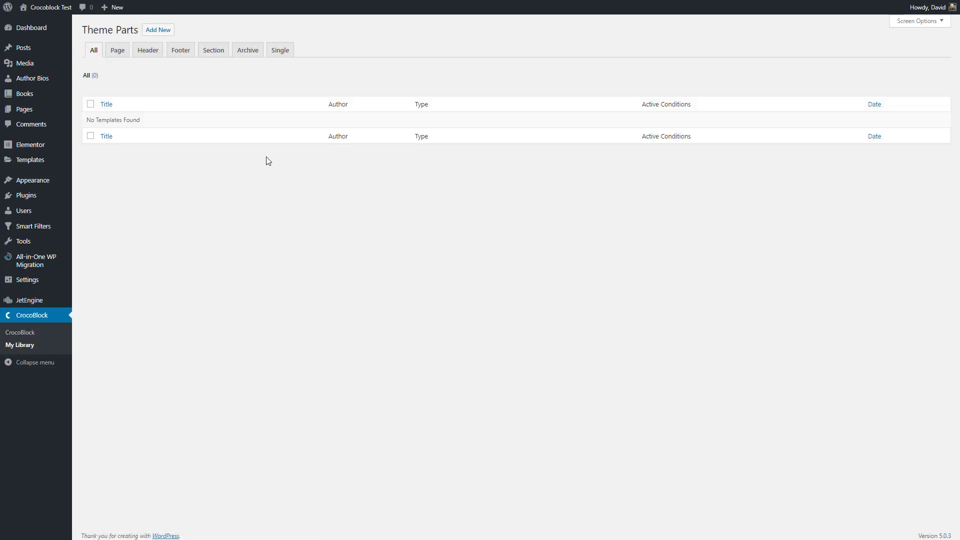
pyautogui.click(247, 50)
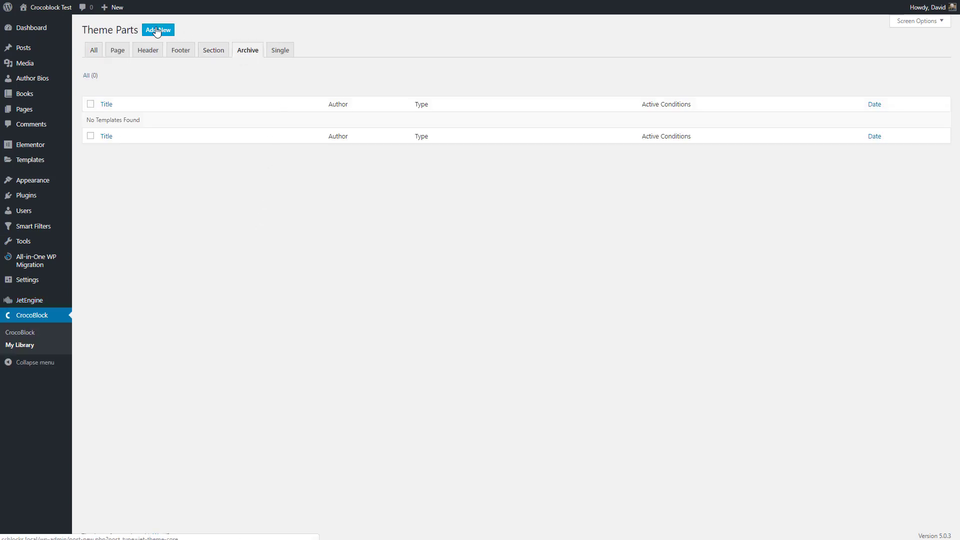
pyautogui.click(159, 30)
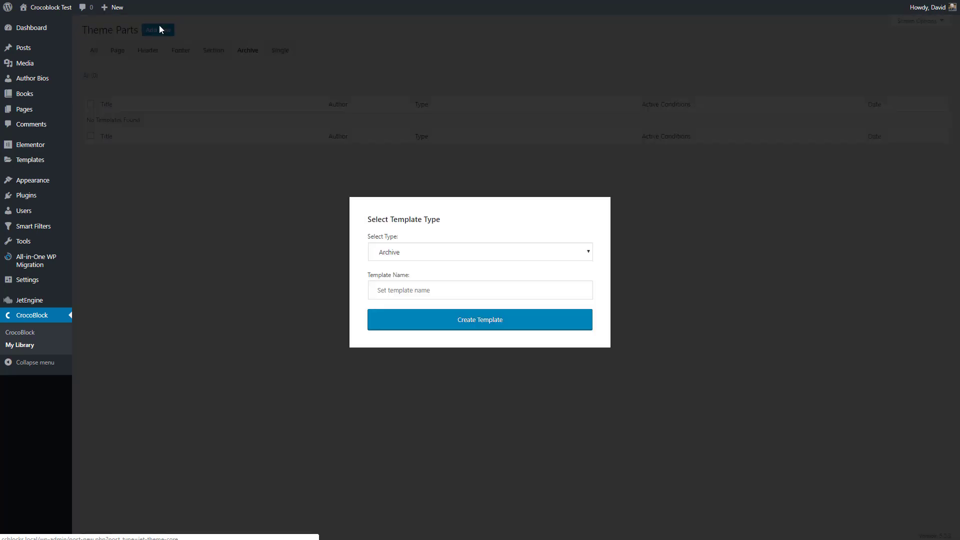
pyautogui.click(432, 292)
pyautogui.write('Book Archive')
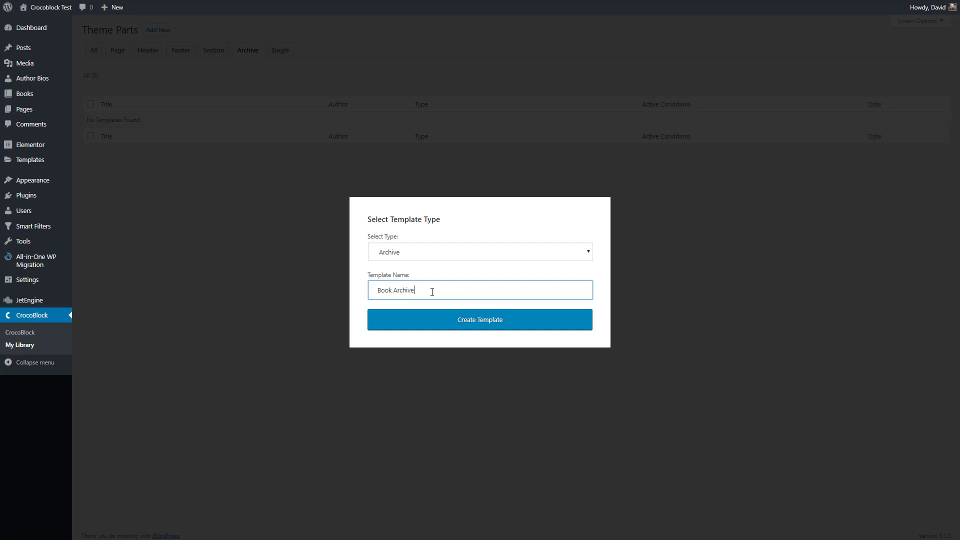
pyautogui.click(488, 330)
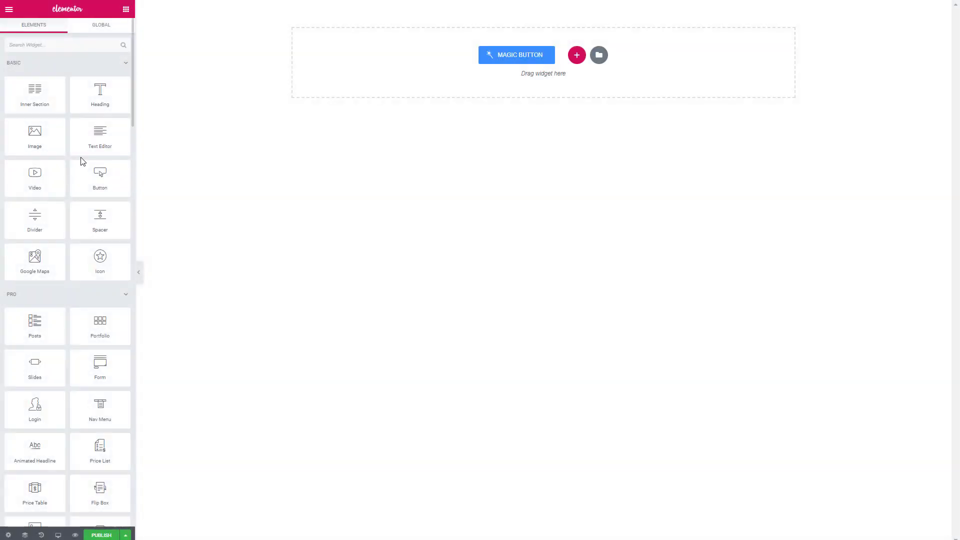
# Add a Listing Grid to the archive template using the Book Archive listing, with 1 column and 10 posts
pyautogui.scroll(-20, 83, 162)
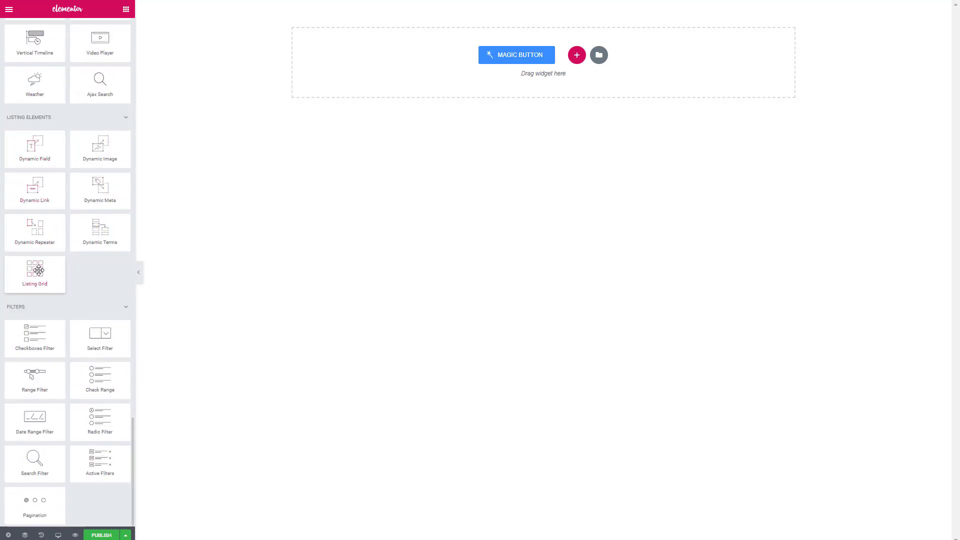
pyautogui.moveTo(35, 269); pyautogui.dragTo(430, 50)
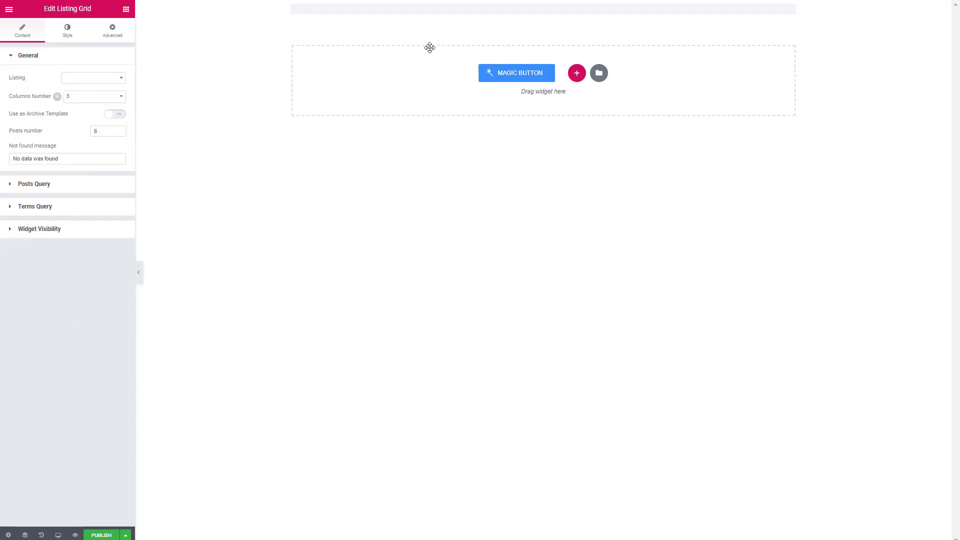
pyautogui.click(106, 78)
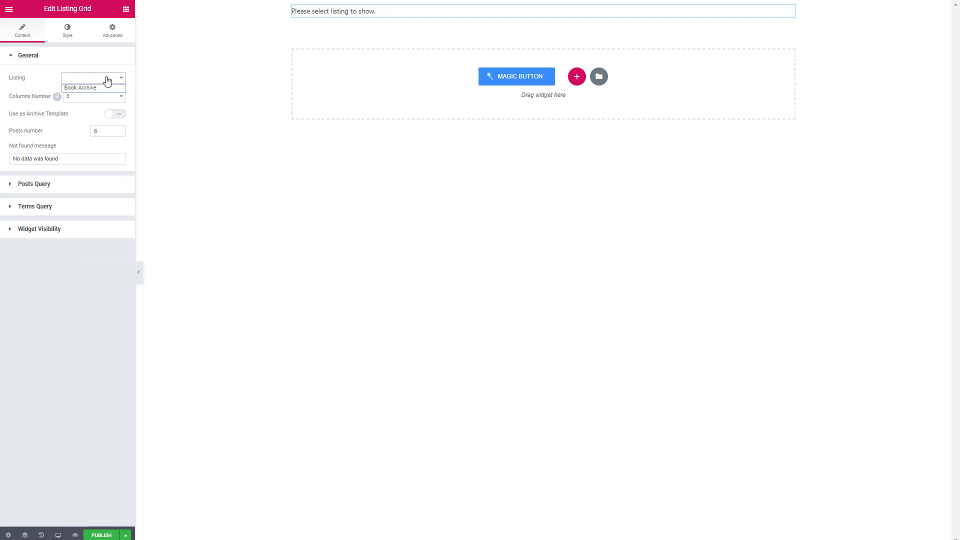
pyautogui.click(100, 88)
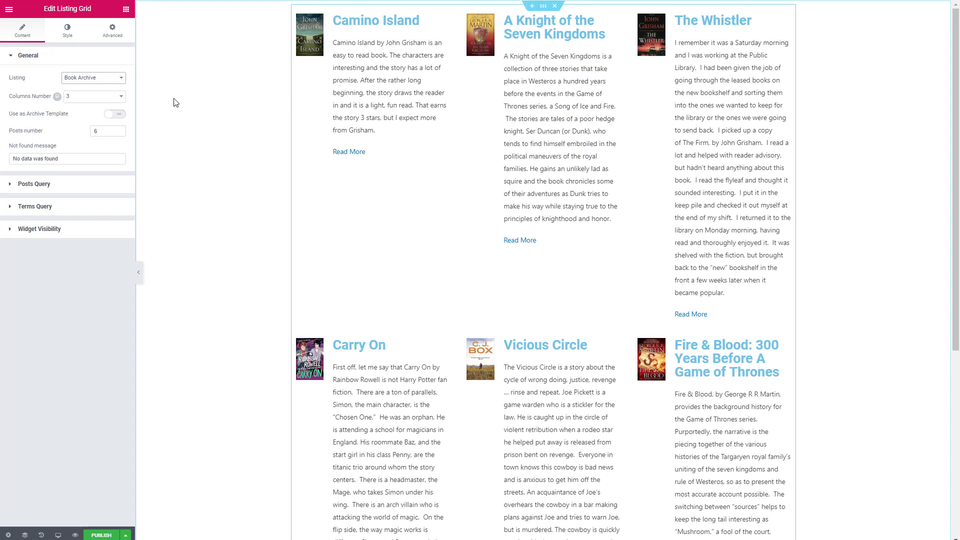
pyautogui.click(113, 98)
pyautogui.click(109, 106)
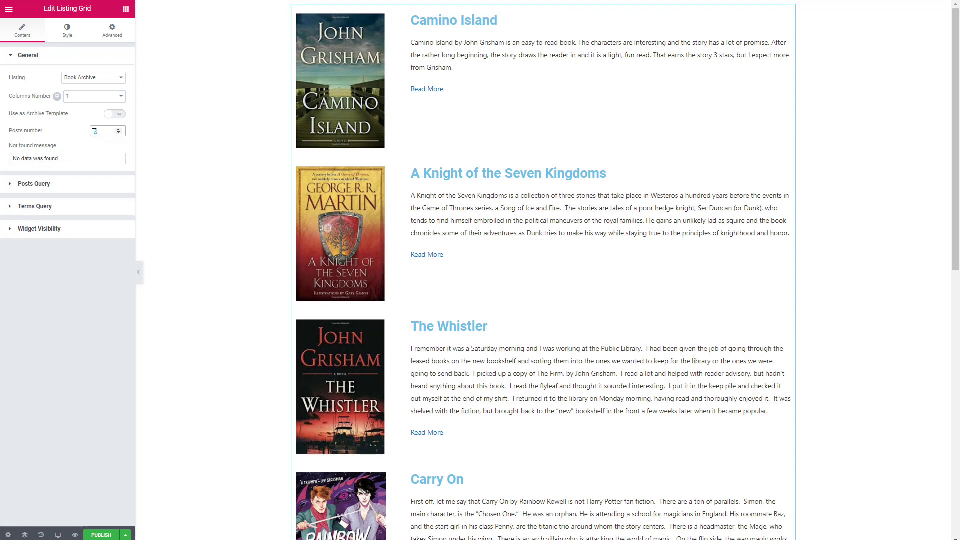
pyautogui.write('10')
# Publish the archive template and set its display condition to Archive, Post Type Archives
pyautogui.click(100, 535)
pyautogui.click(8, 535)
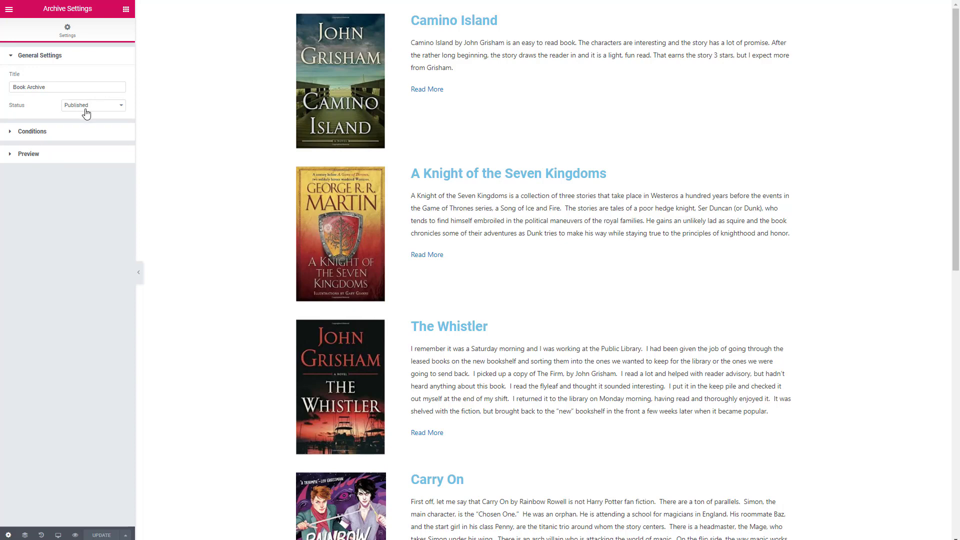
pyautogui.click(51, 132)
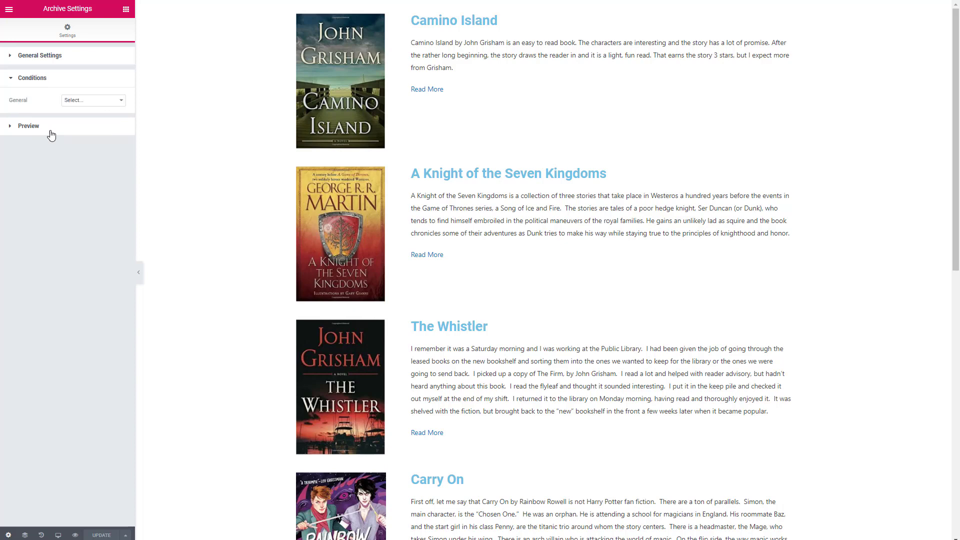
pyautogui.click(92, 103)
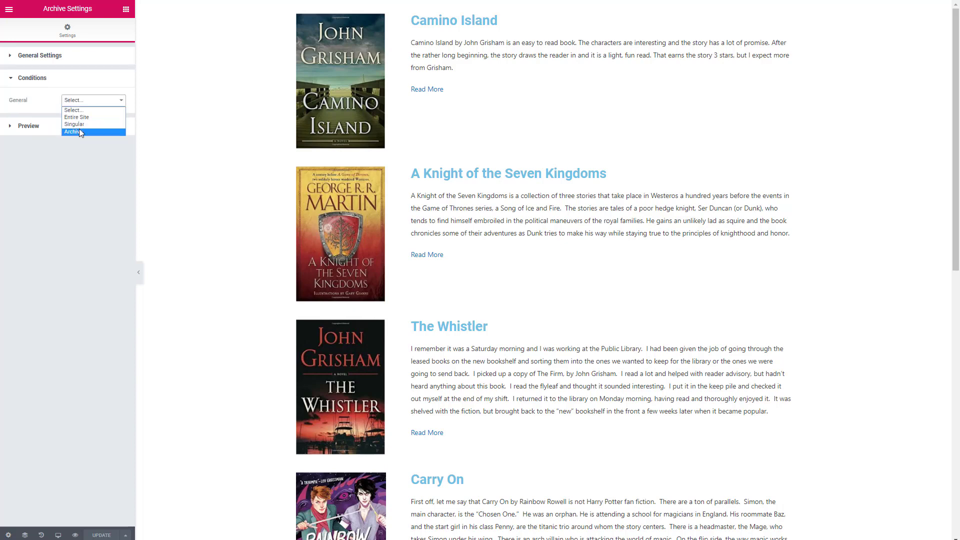
pyautogui.click(79, 129)
pyautogui.click(84, 121)
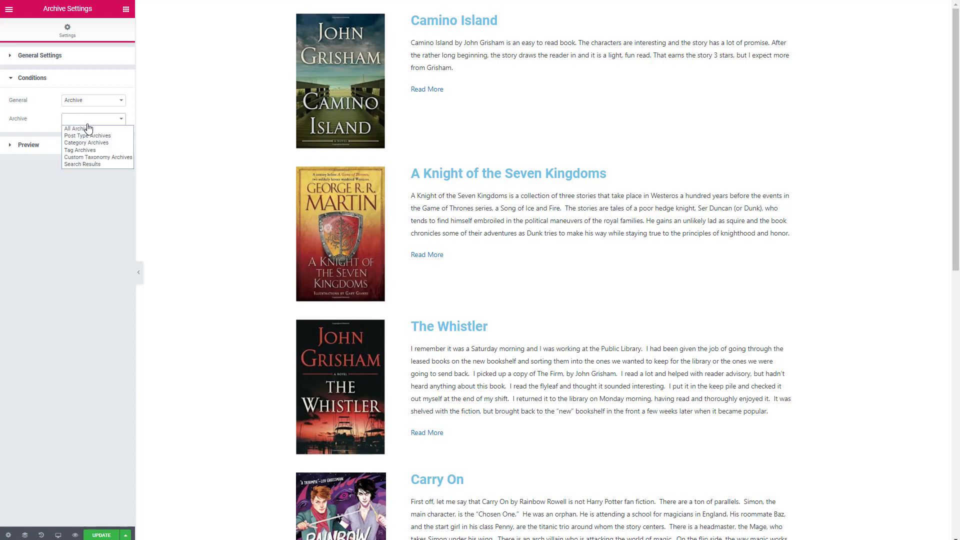
pyautogui.click(88, 136)
# Restrict the archive condition's post type to Books only and update the template
pyautogui.click(116, 137)
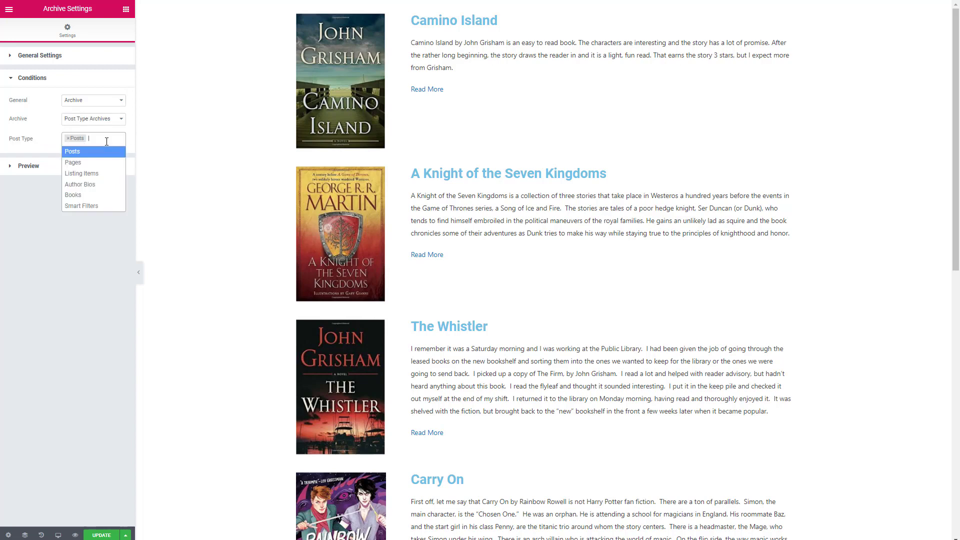
pyautogui.click(96, 203)
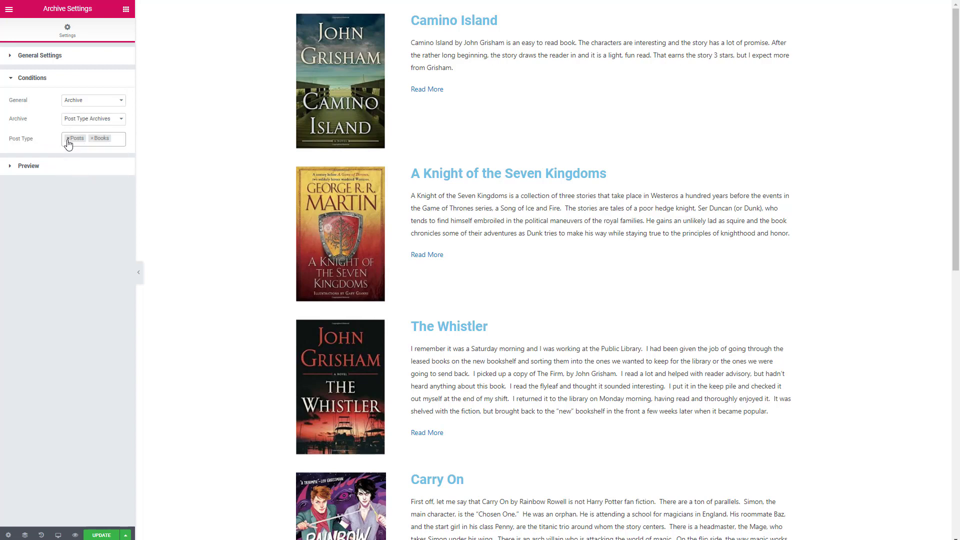
pyautogui.click(69, 139)
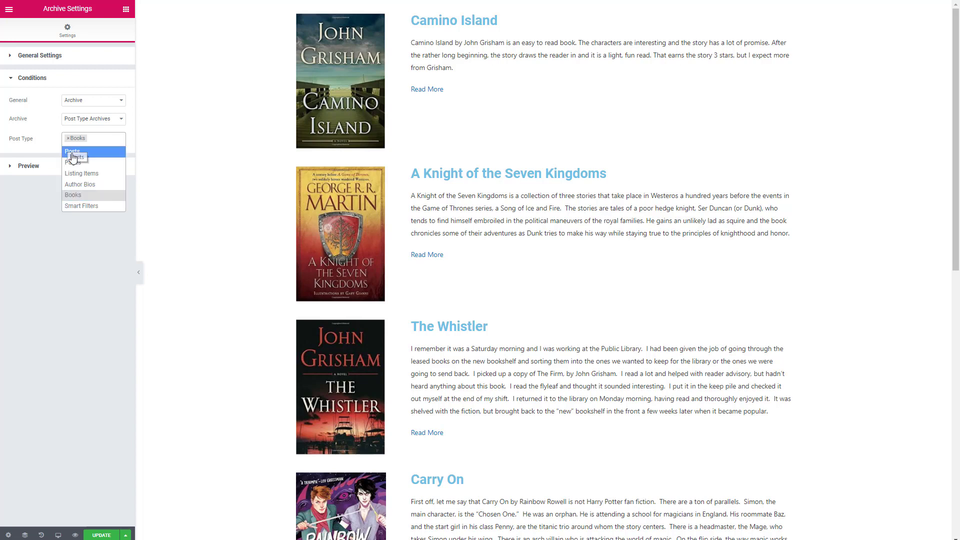
pyautogui.click(92, 196)
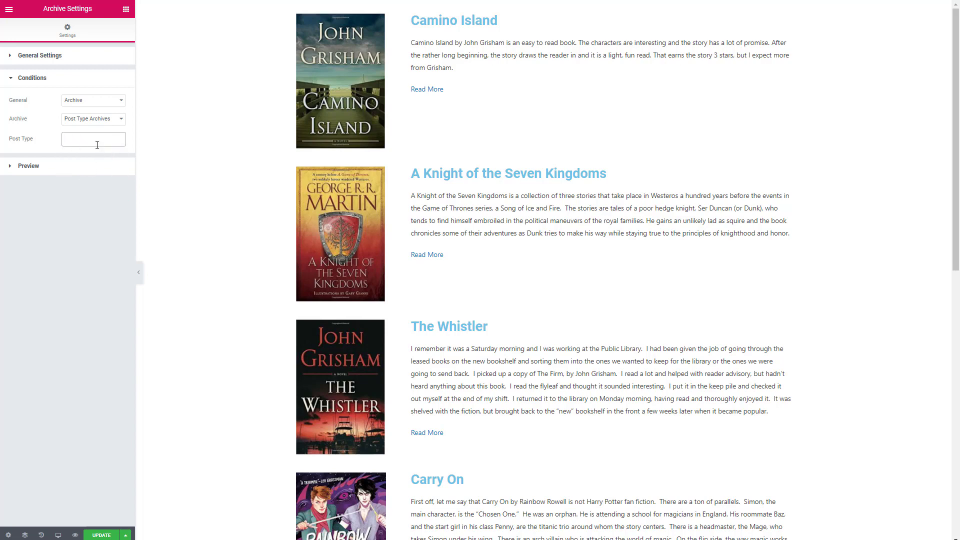
pyautogui.click(95, 140)
pyautogui.click(74, 195)
pyautogui.click(103, 536)
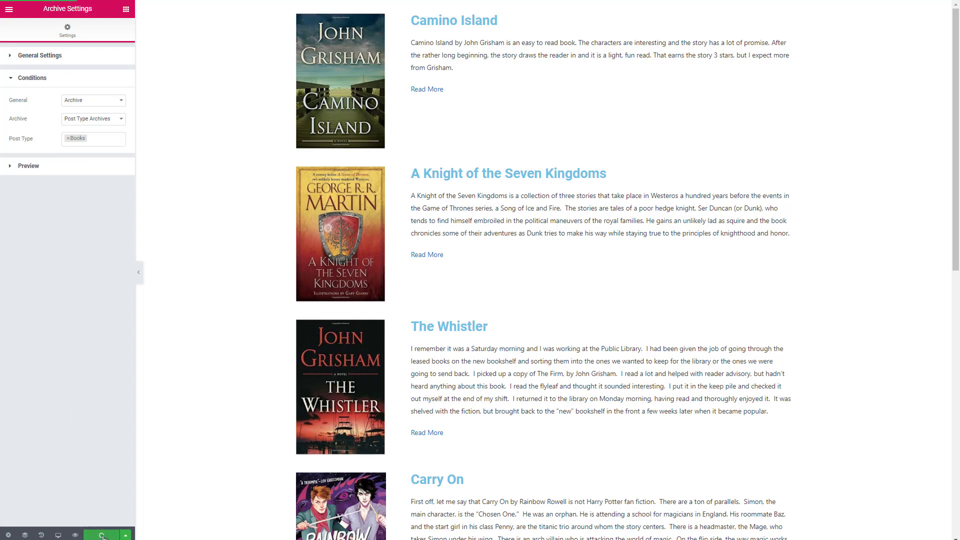
# Exit the editor, visit the site and review the book archive page at ccblocks.local/book/
pyautogui.click(9, 10)
pyautogui.click(41, 241)
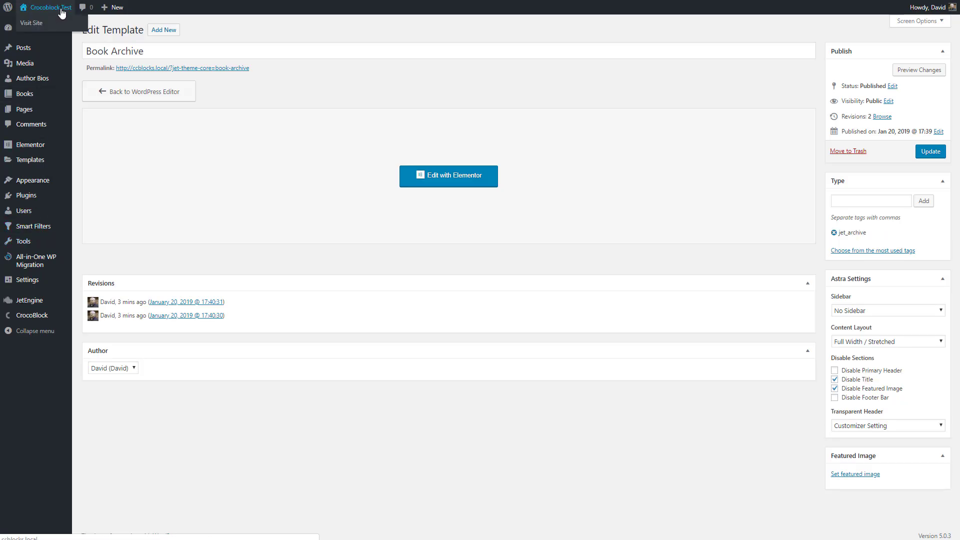
pyautogui.click(60, 9)
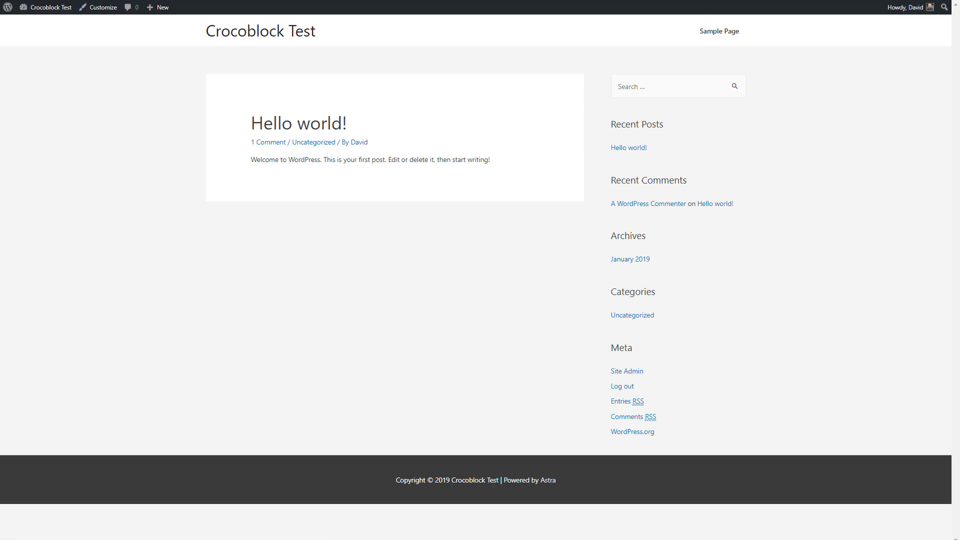
pyautogui.hotkey('ctrl', 'l')
pyautogui.write('ccblocks.local/book')
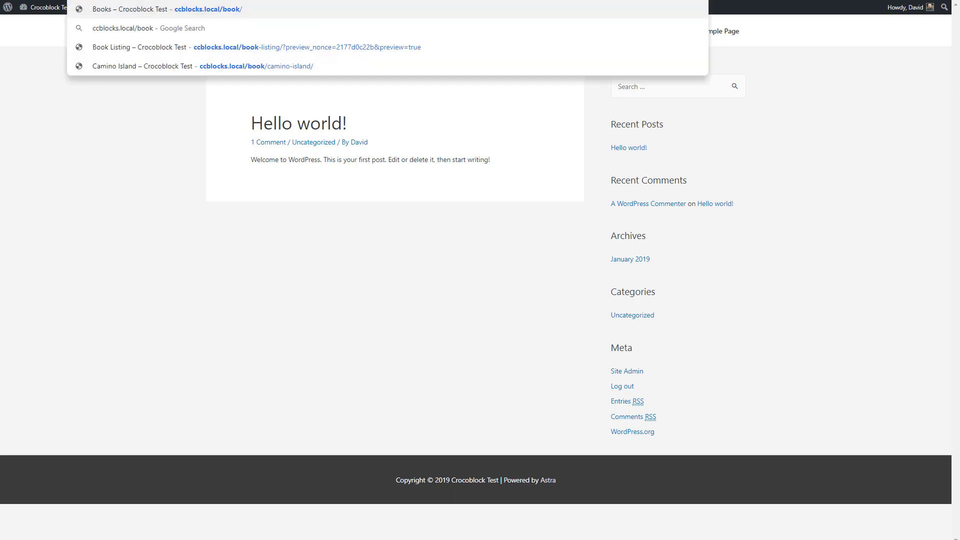
pyautogui.write('/')
pyautogui.press('Return')
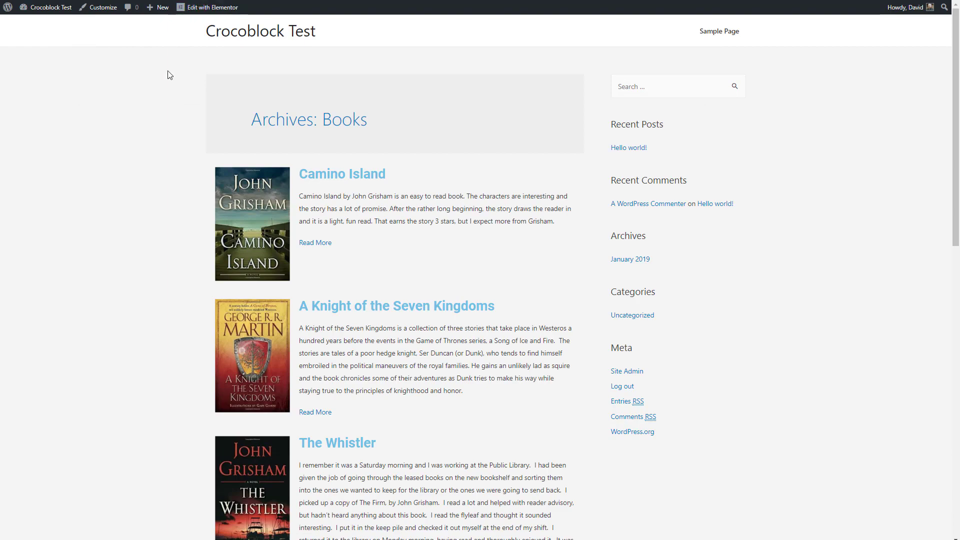
pyautogui.scroll(-4, 169, 75)
pyautogui.scroll(4, 169, 75)
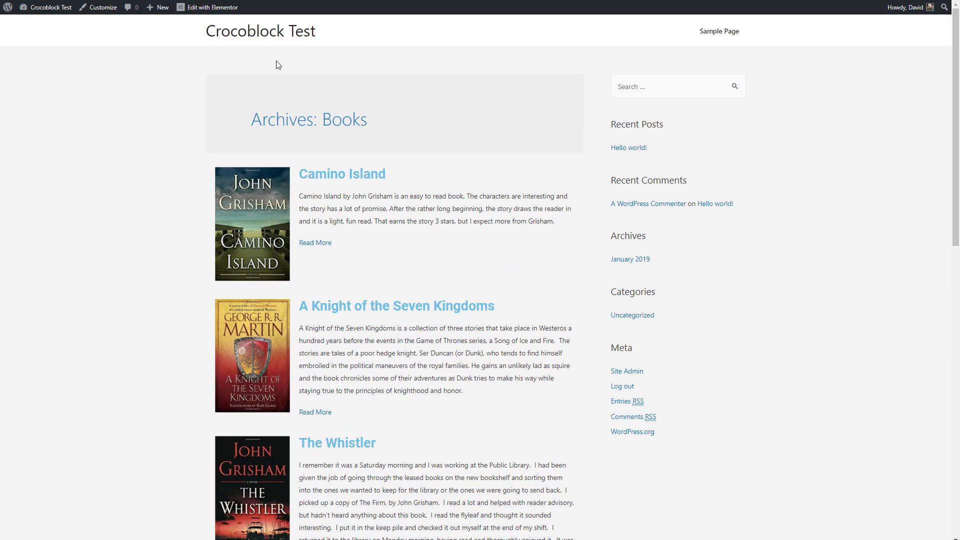
# Create a JetEngine listing item named Author Box Listing with source Posts and post type Author Bios
pyautogui.moveTo(41, 17)
pyautogui.click(40, 23)
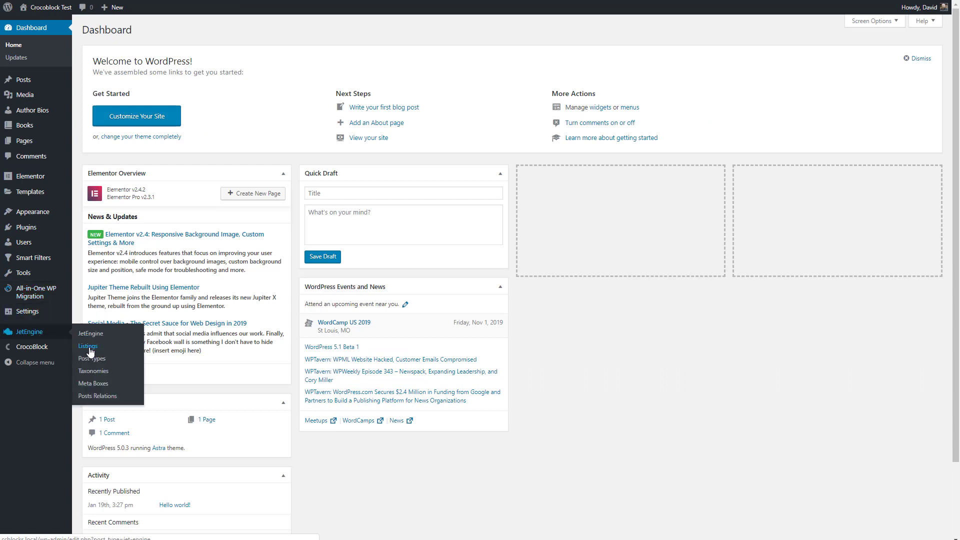
pyautogui.click(89, 348)
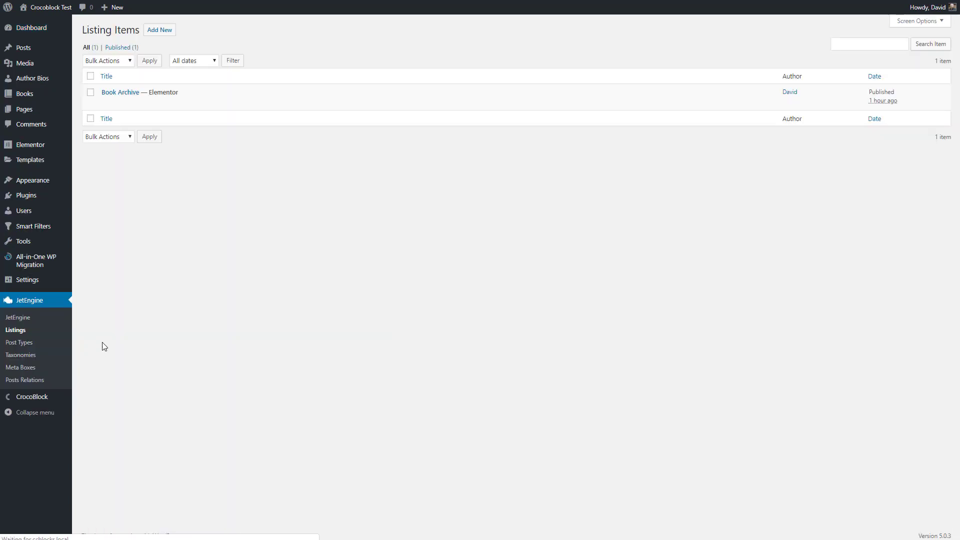
pyautogui.click(161, 31)
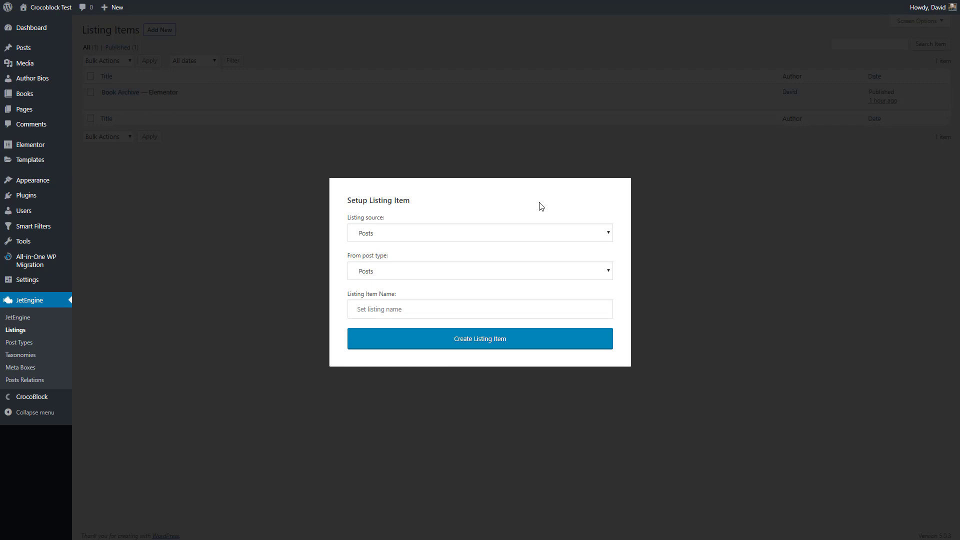
pyautogui.click(435, 233)
pyautogui.click(401, 272)
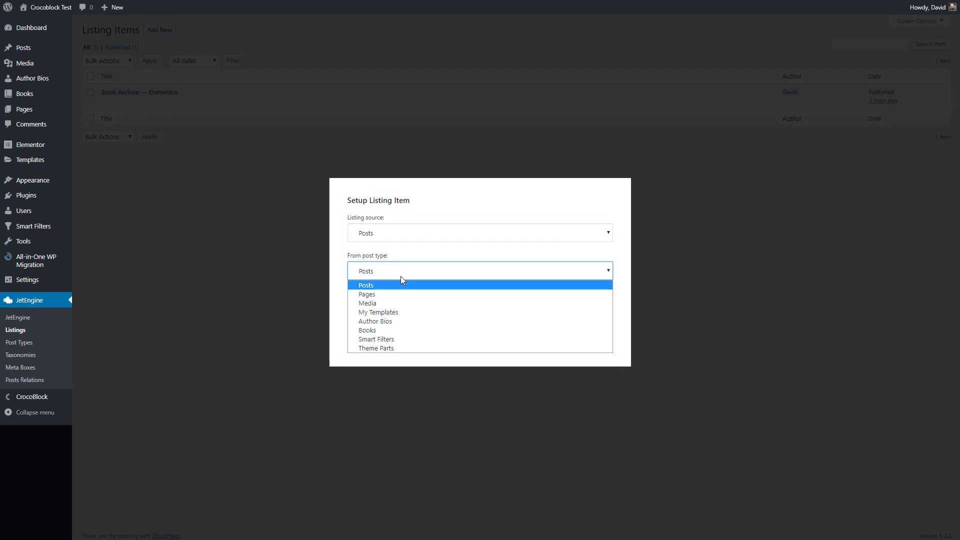
pyautogui.click(394, 323)
pyautogui.click(398, 308)
pyautogui.write('Author Box Listing')
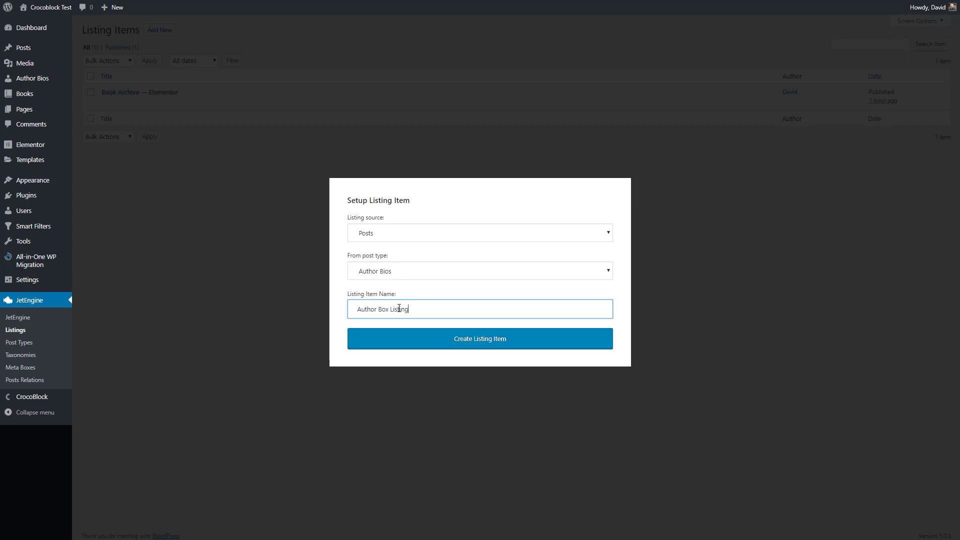
pyautogui.click(467, 338)
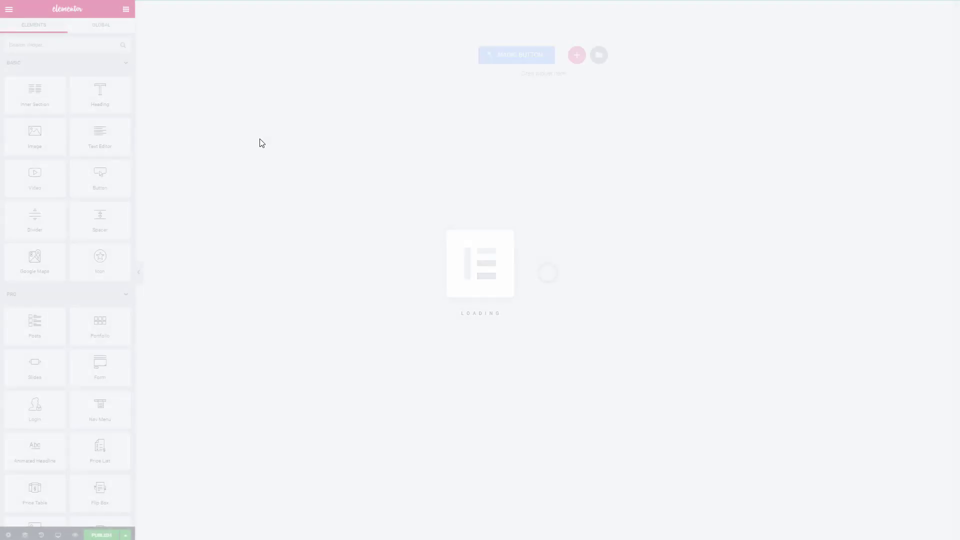
# Set the Author Box Listing's status to Published, check its listing source settings and update it
pyautogui.click(9, 535)
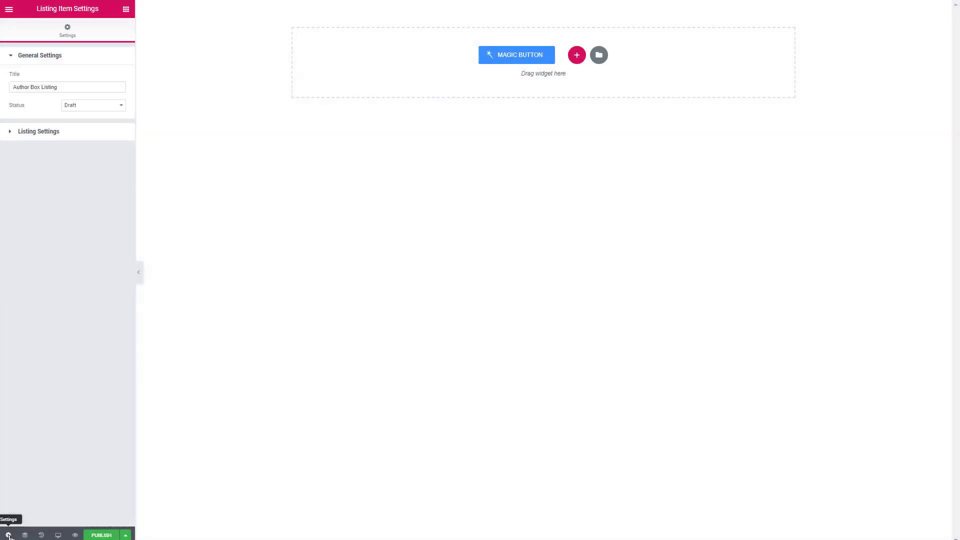
pyautogui.click(86, 105)
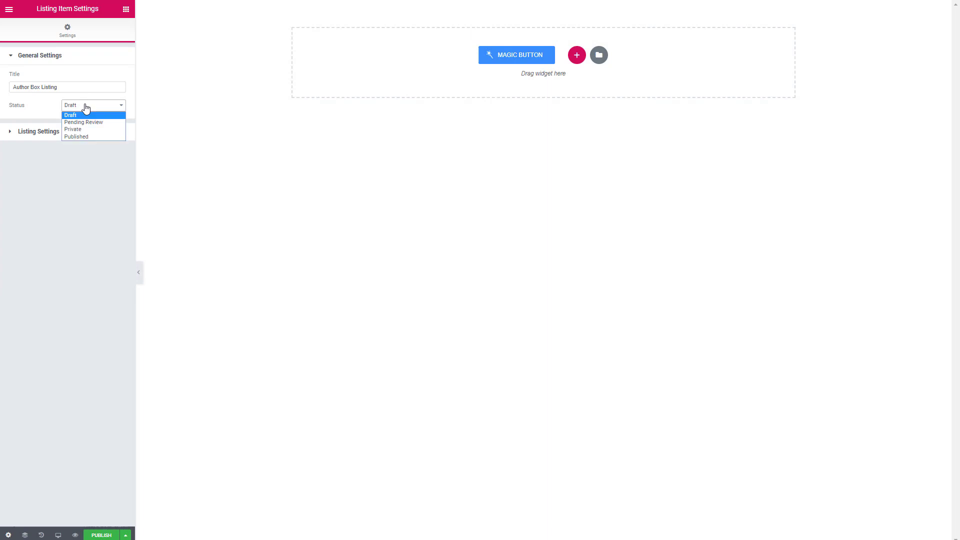
pyautogui.click(76, 138)
pyautogui.click(38, 132)
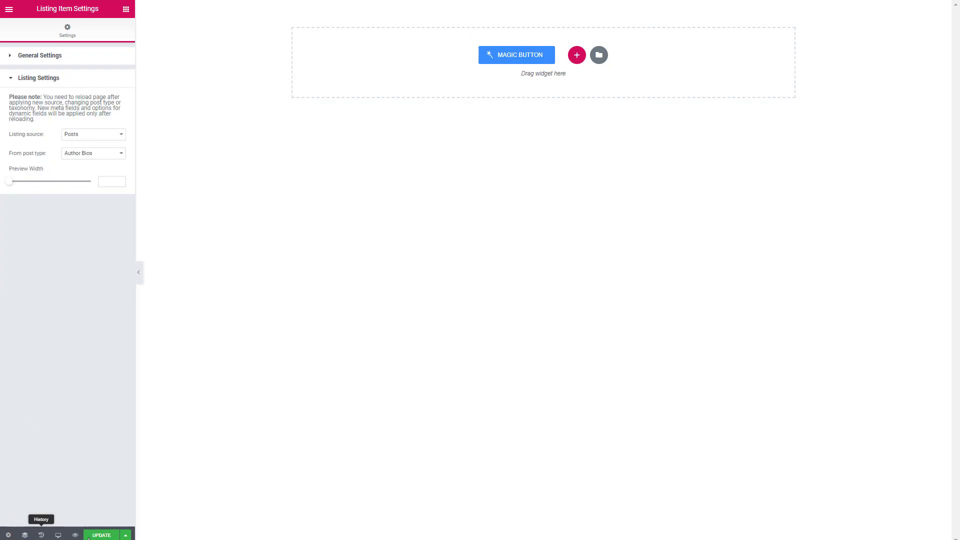
pyautogui.click(102, 535)
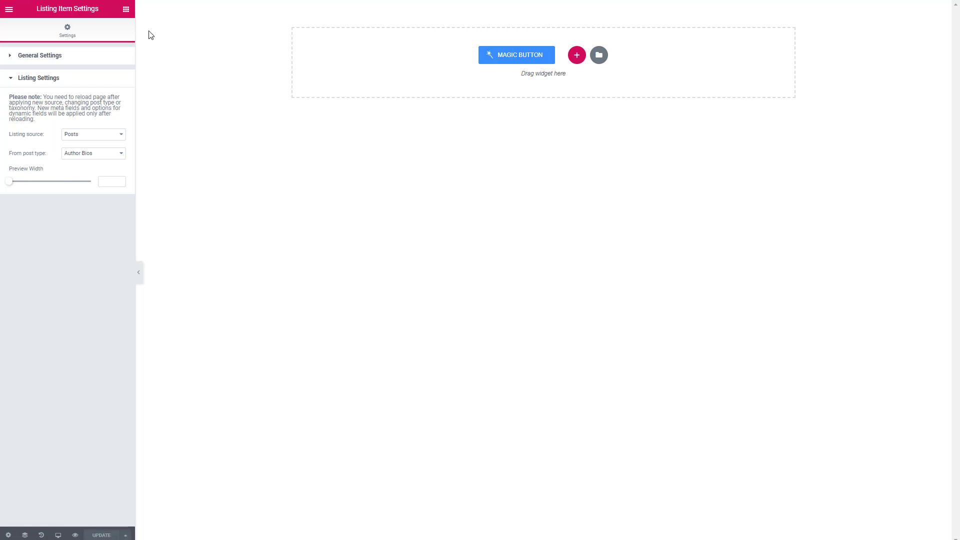
# Add a Dynamic Image to the author listing, centre it and set its image size to Medium
pyautogui.click(126, 10)
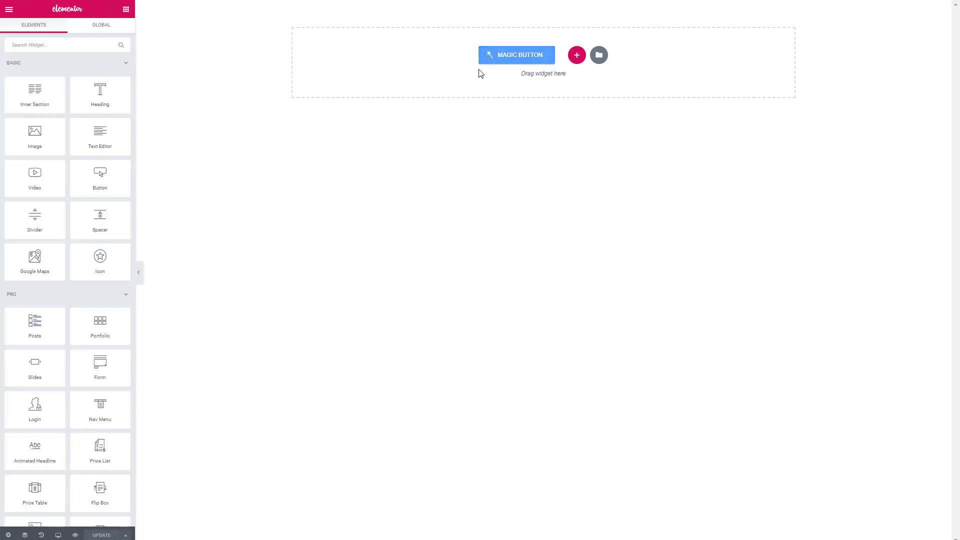
pyautogui.scroll(-20, 33, 194)
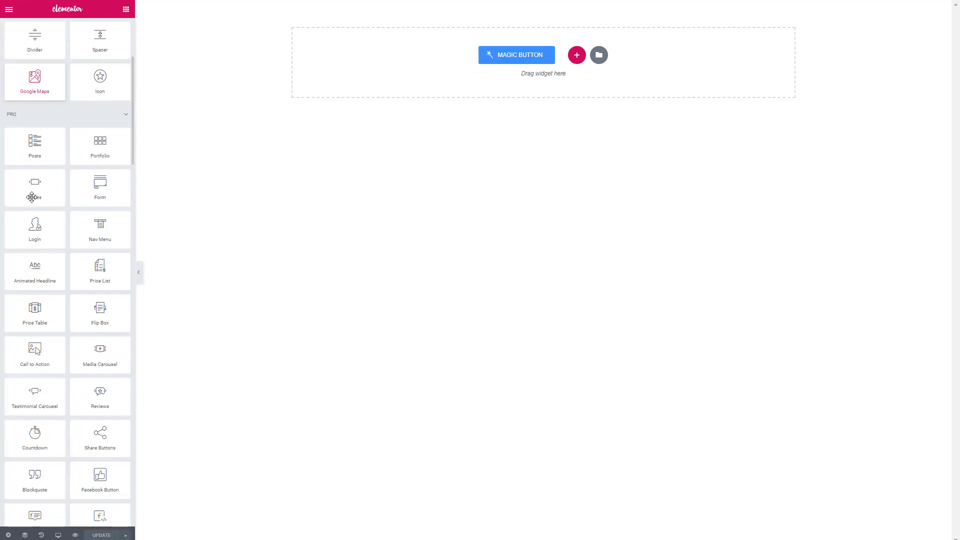
pyautogui.scroll(-15, 33, 194)
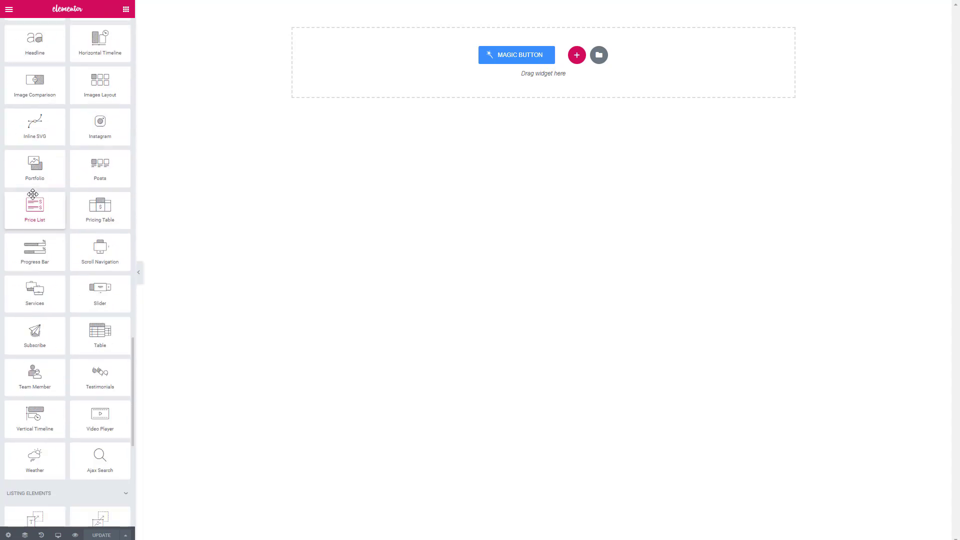
pyautogui.moveTo(87, 233); pyautogui.dragTo(494, 62)
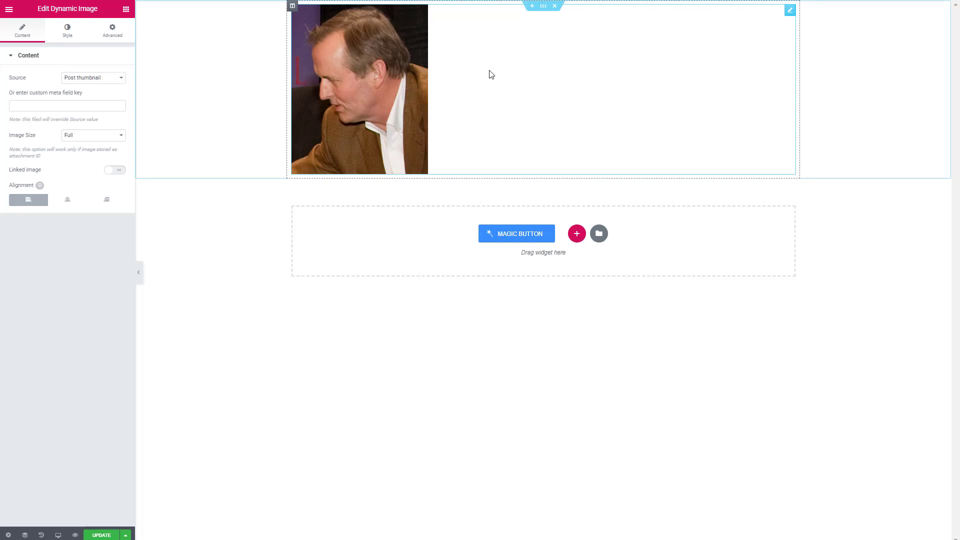
pyautogui.click(67, 199)
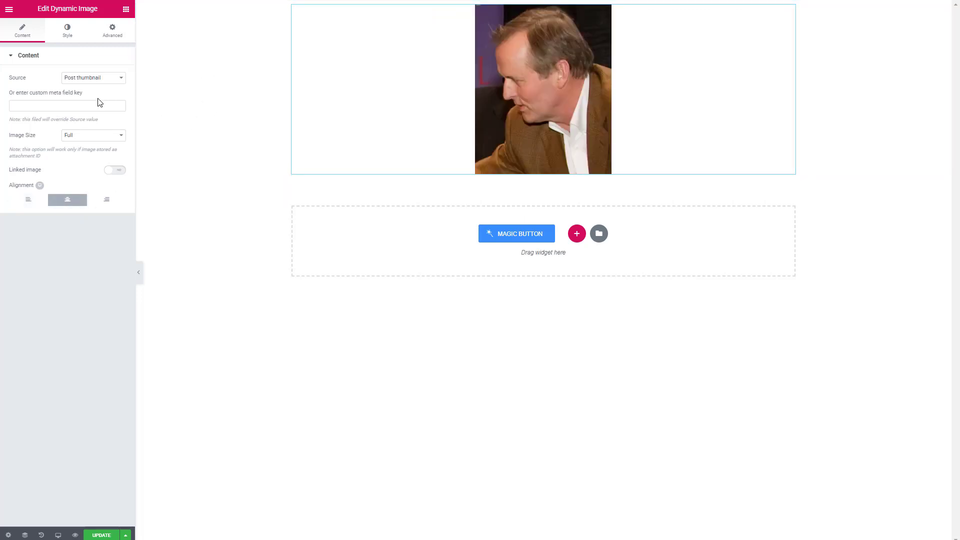
pyautogui.click(93, 142)
pyautogui.click(80, 156)
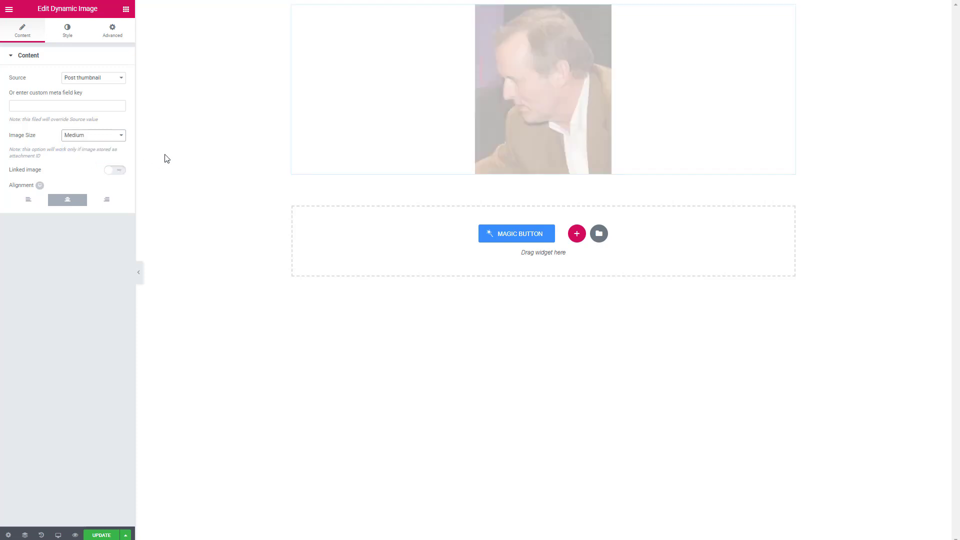
# Add a Dynamic Field showing the Title below the author image, with HTML tag H2, hidden if empty and centred
pyautogui.click(126, 9)
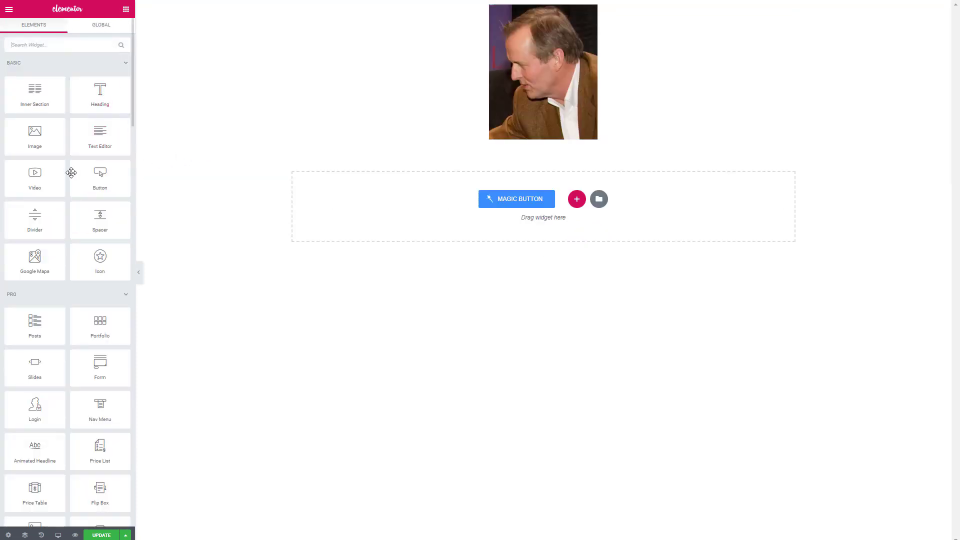
pyautogui.scroll(-10, 77, 122)
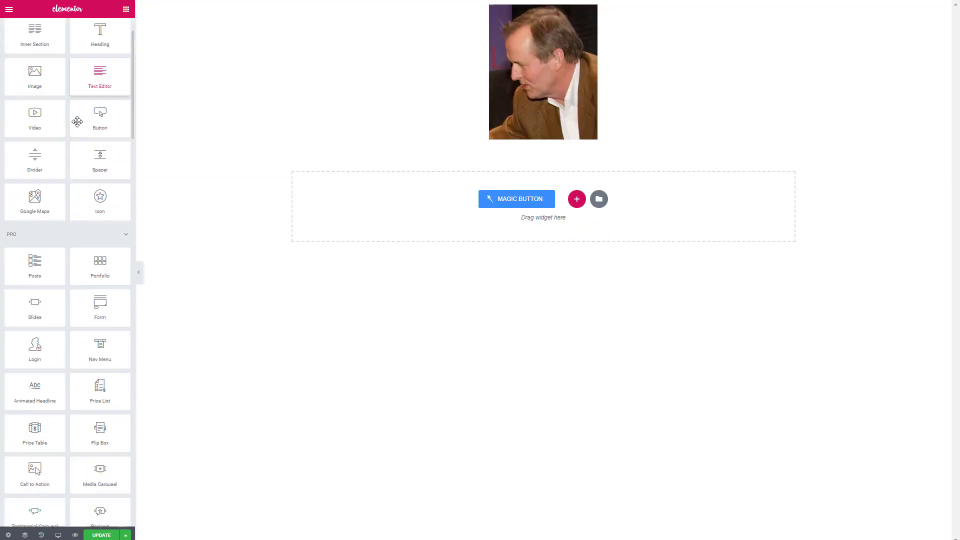
pyautogui.scroll(-15, 77, 122)
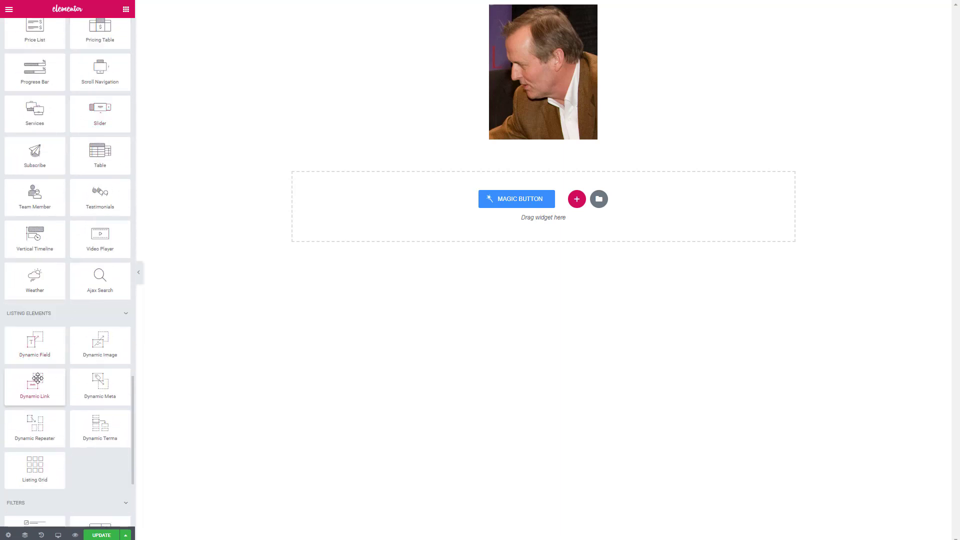
pyautogui.moveTo(35, 342); pyautogui.dragTo(553, 142)
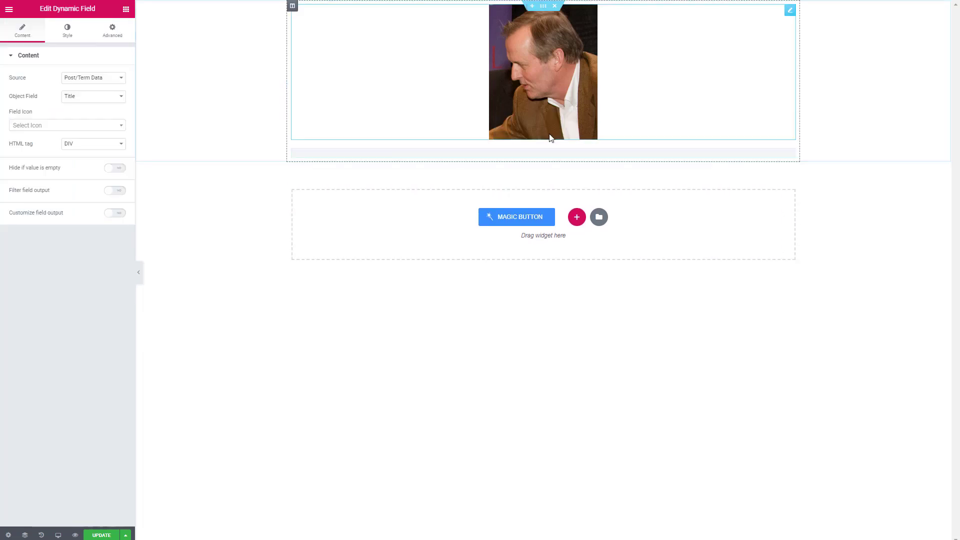
pyautogui.click(95, 146)
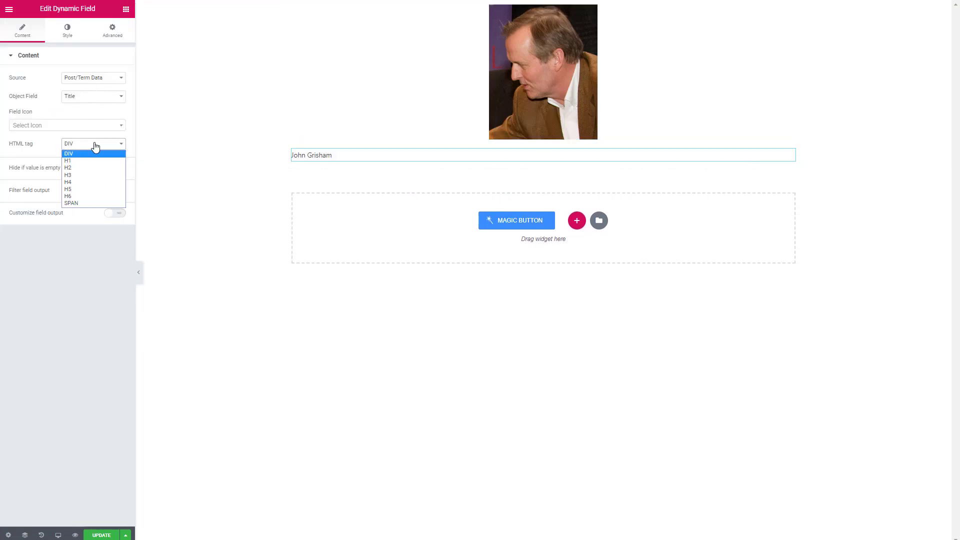
pyautogui.click(80, 168)
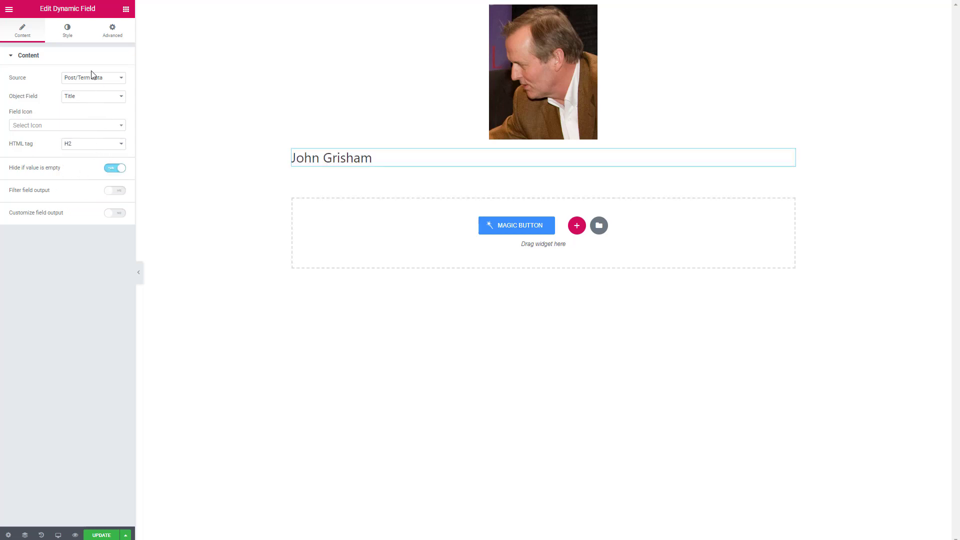
pyautogui.click(65, 31)
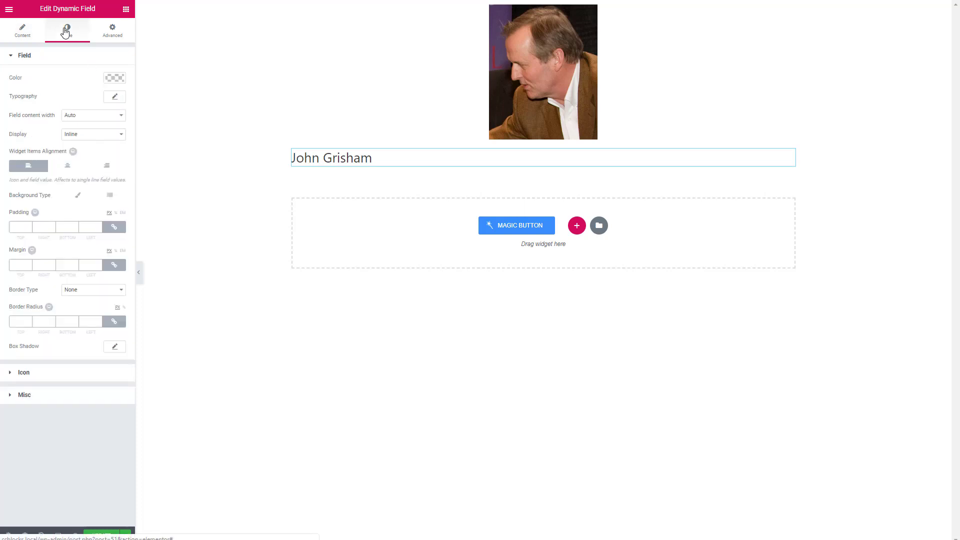
pyautogui.click(67, 165)
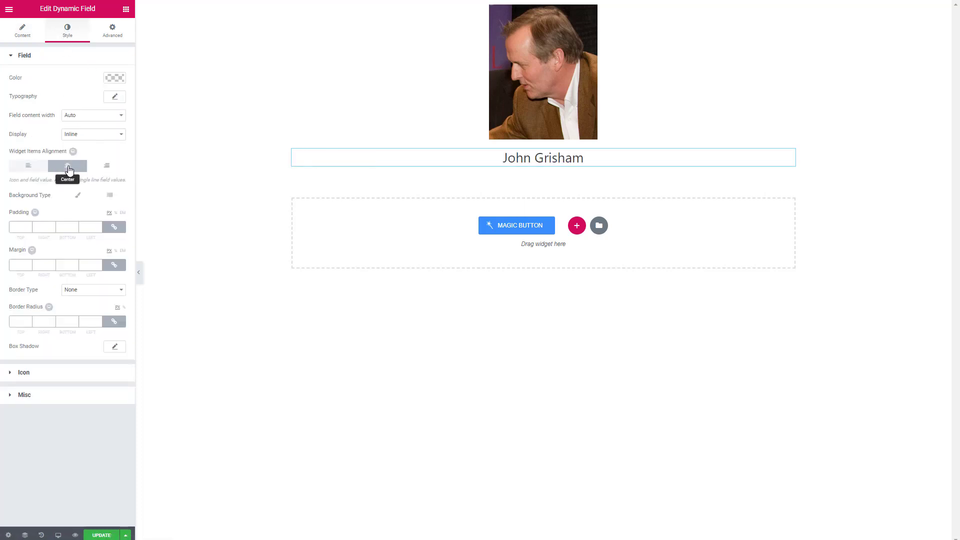
# Add a Dynamic Link below the author name and set its source to Author Website
pyautogui.click(125, 11)
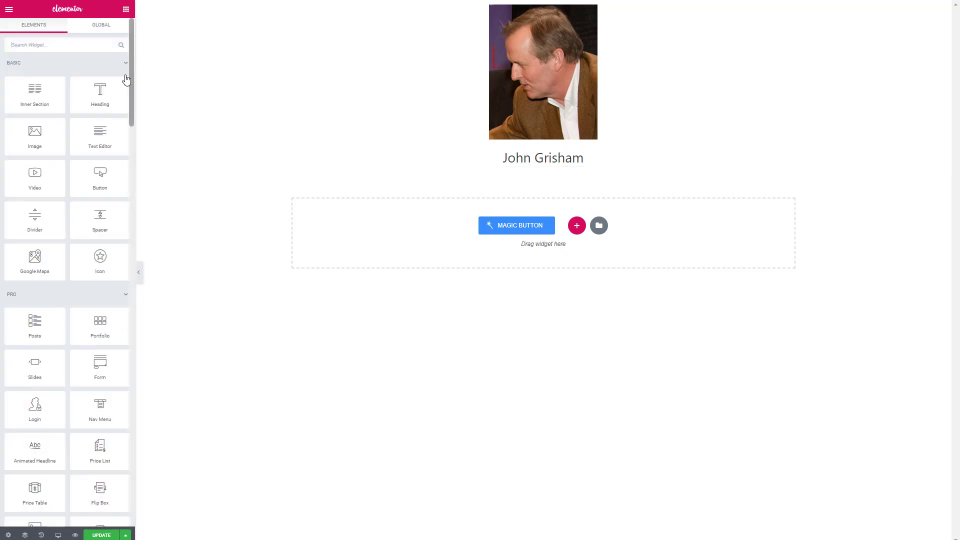
pyautogui.moveTo(132, 83); pyautogui.dragTo(146, 209)
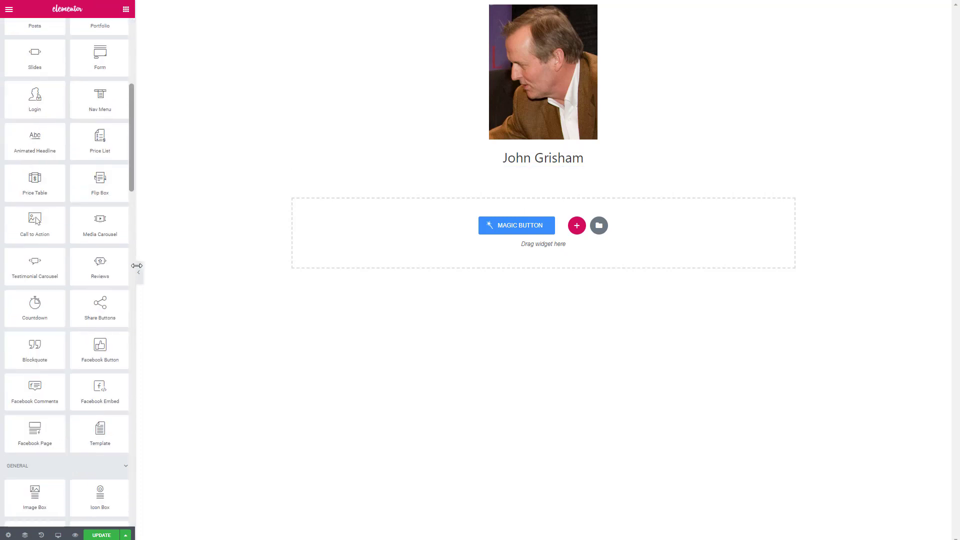
pyautogui.moveTo(132, 158); pyautogui.dragTo(134, 451)
pyautogui.moveTo(35, 390); pyautogui.dragTo(536, 162)
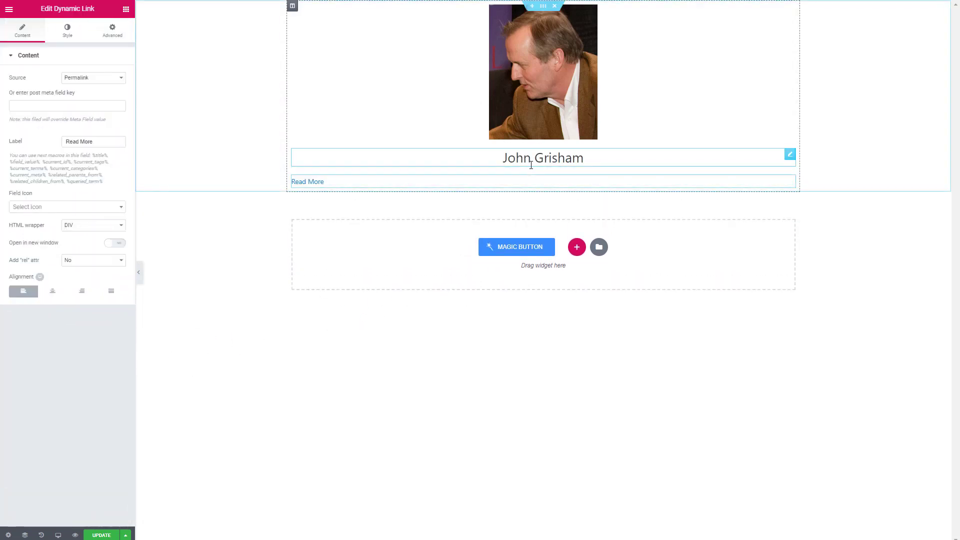
pyautogui.click(123, 78)
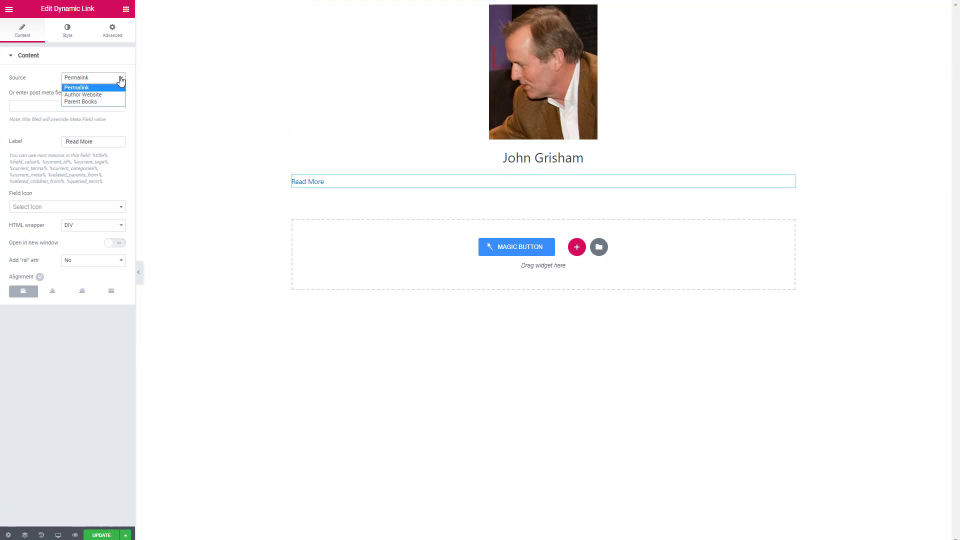
pyautogui.click(92, 94)
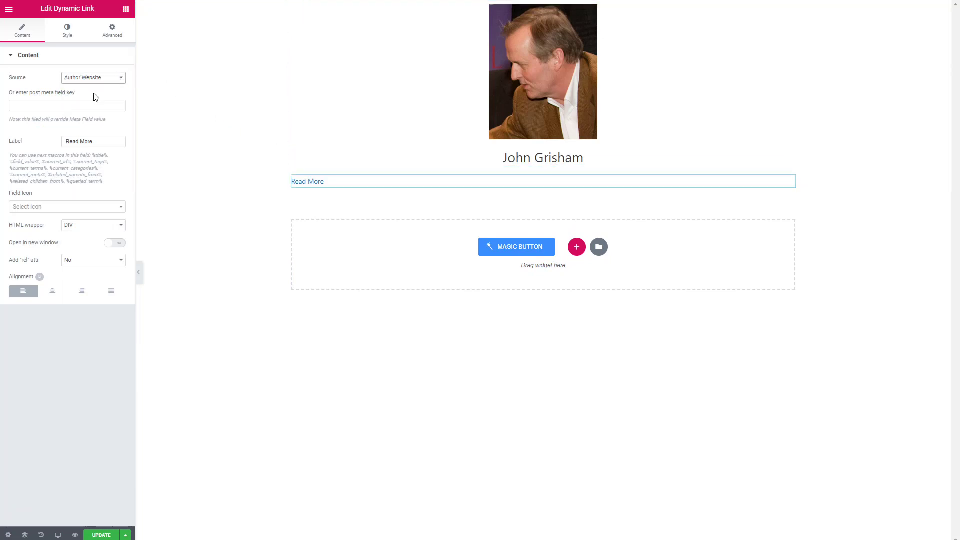
# Label the dynamic link "Visit Author's Website" and centre it
pyautogui.moveTo(107, 145); pyautogui.dragTo(62, 144)
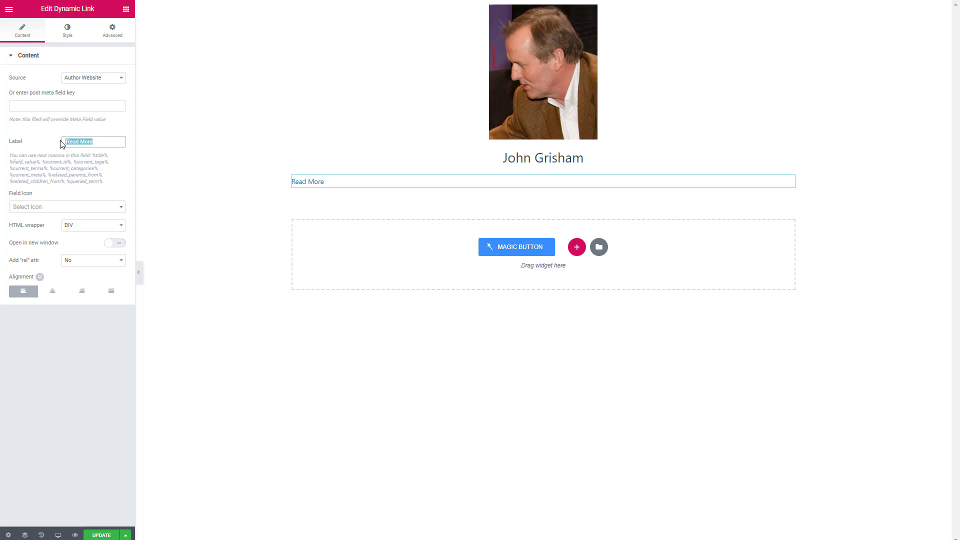
pyautogui.write('V')
pyautogui.write('isti')
pyautogui.press('BackSpace')
pyautogui.press('BackSpace')
pyautogui.write("it Author's WEb")
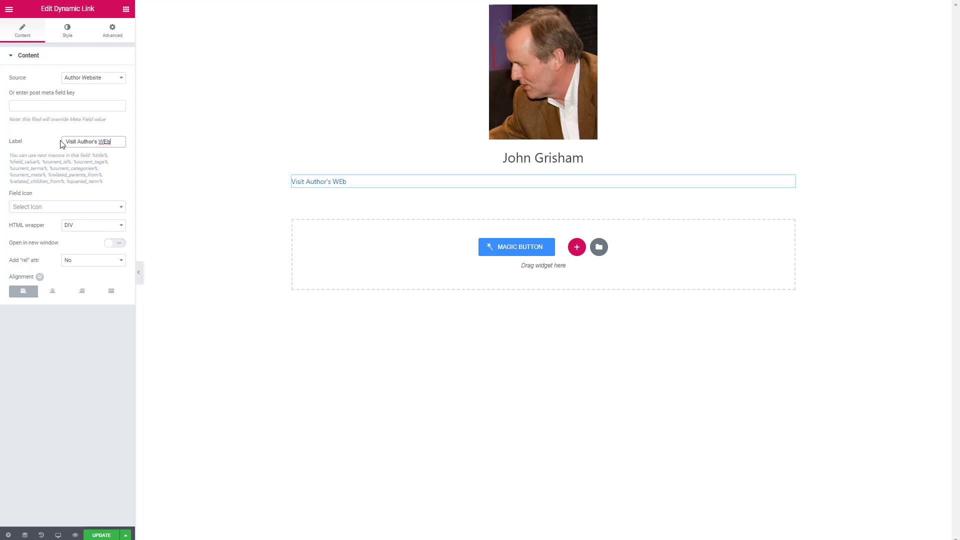
pyautogui.press('BackSpace')
pyautogui.press('BackSpace')
pyautogui.write('ebsite')
pyautogui.click(53, 292)
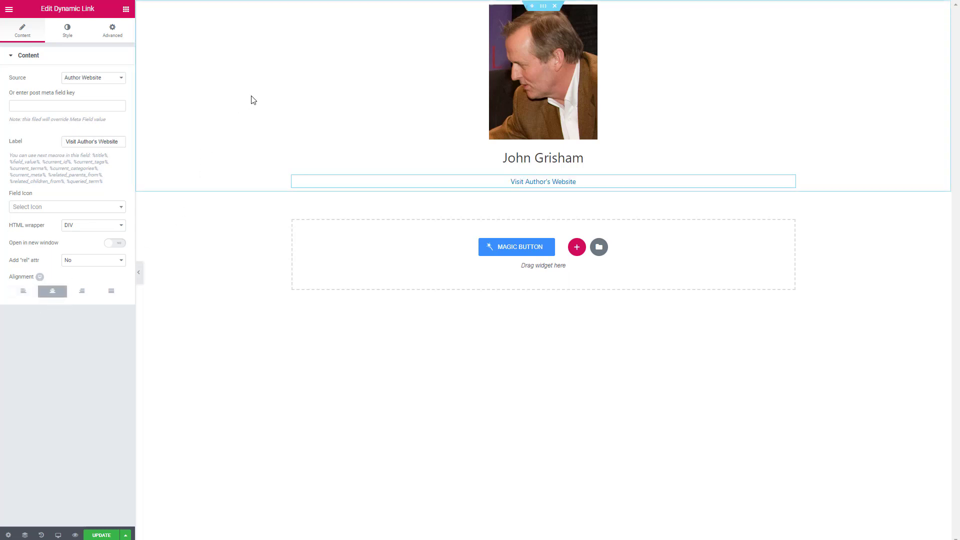
# Update the Author Box Listing and exit the editor to the dashboard
pyautogui.click(102, 534)
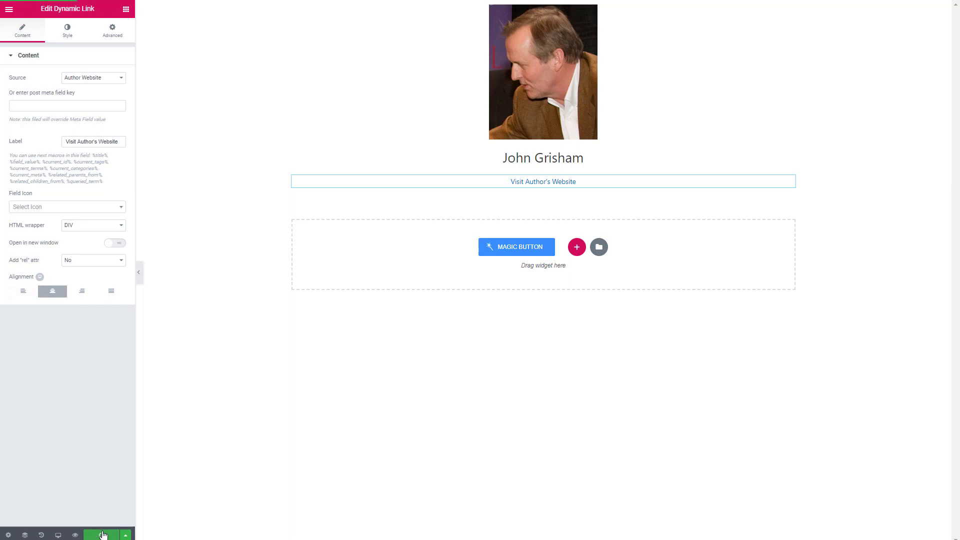
pyautogui.rightClick(112, 476)
pyautogui.click(268, 323)
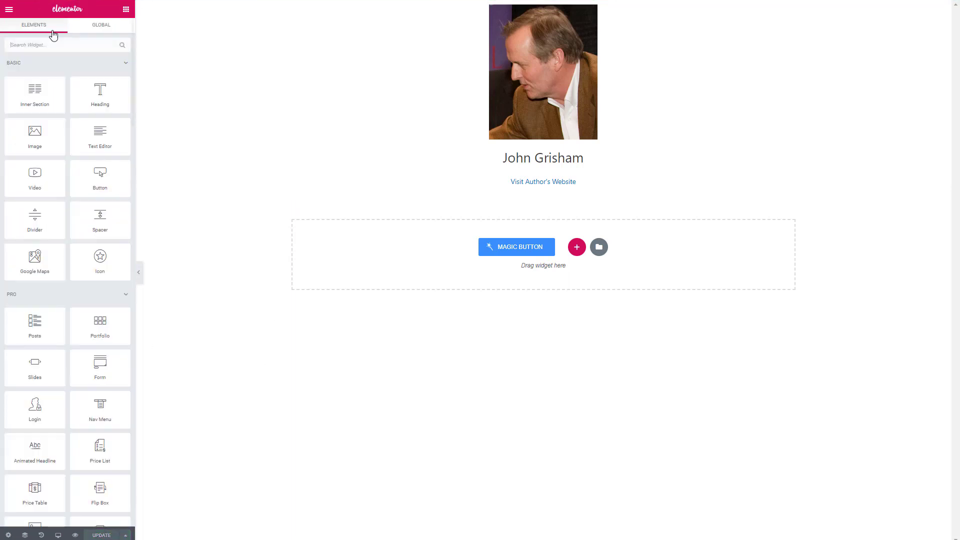
pyautogui.click(9, 12)
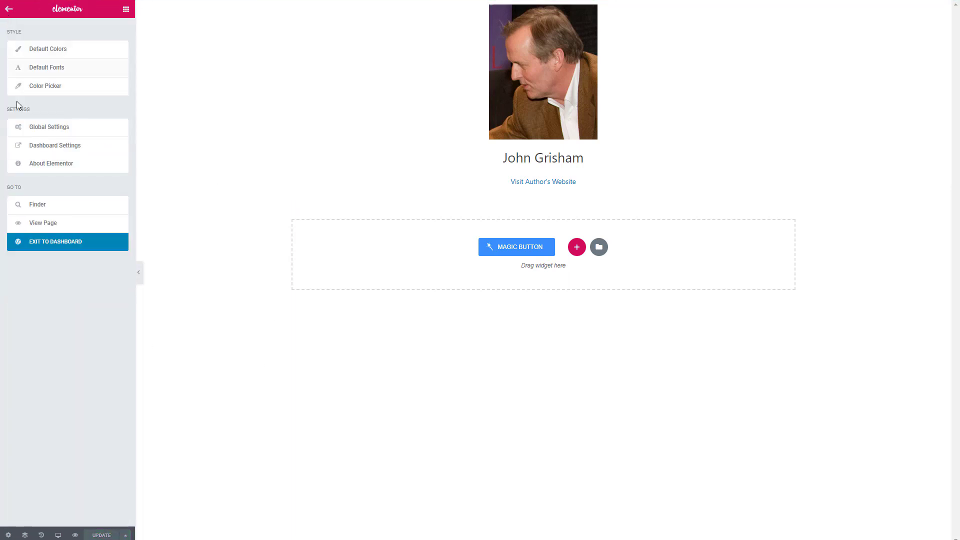
pyautogui.click(47, 240)
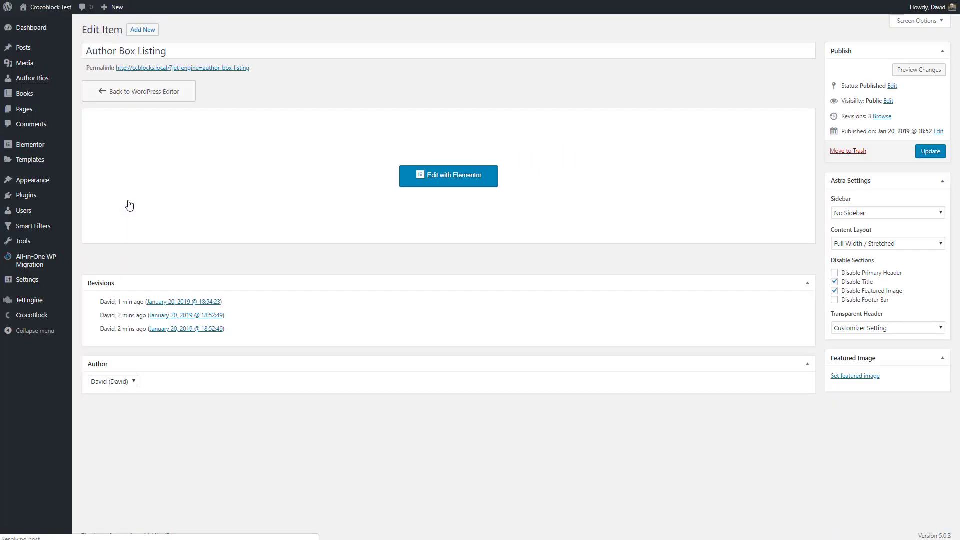
# Create a Single template named Book Single in the CrocoBlock library
pyautogui.moveTo(35, 318)
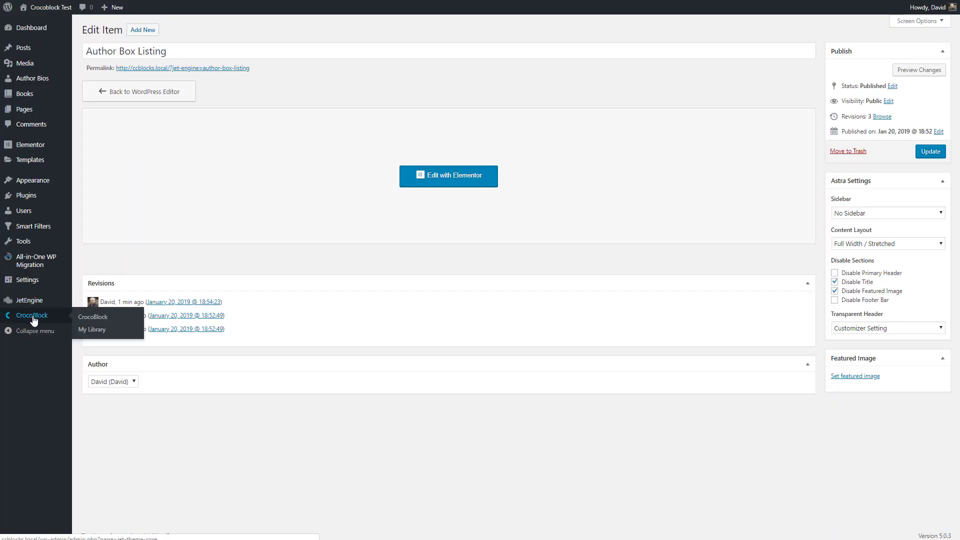
pyautogui.click(82, 329)
pyautogui.click(278, 54)
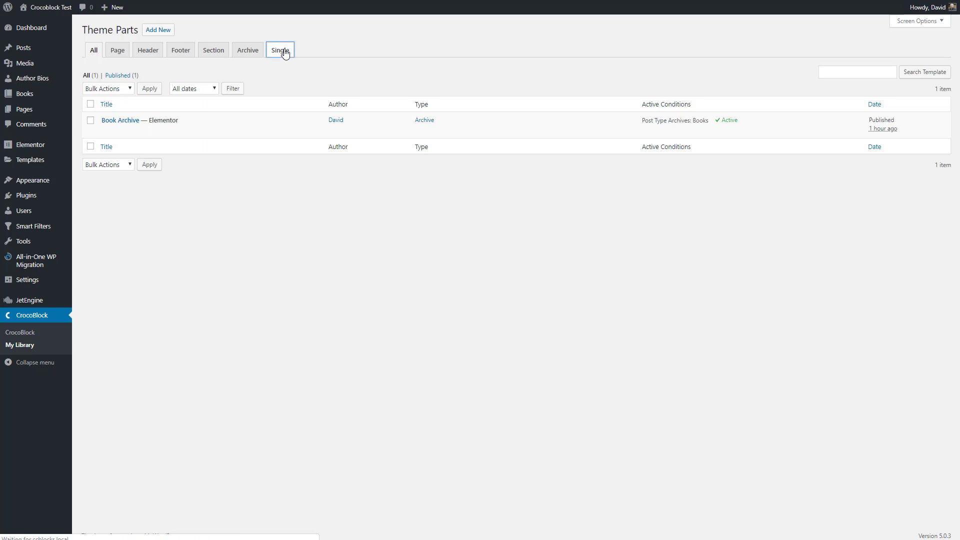
pyautogui.click(160, 32)
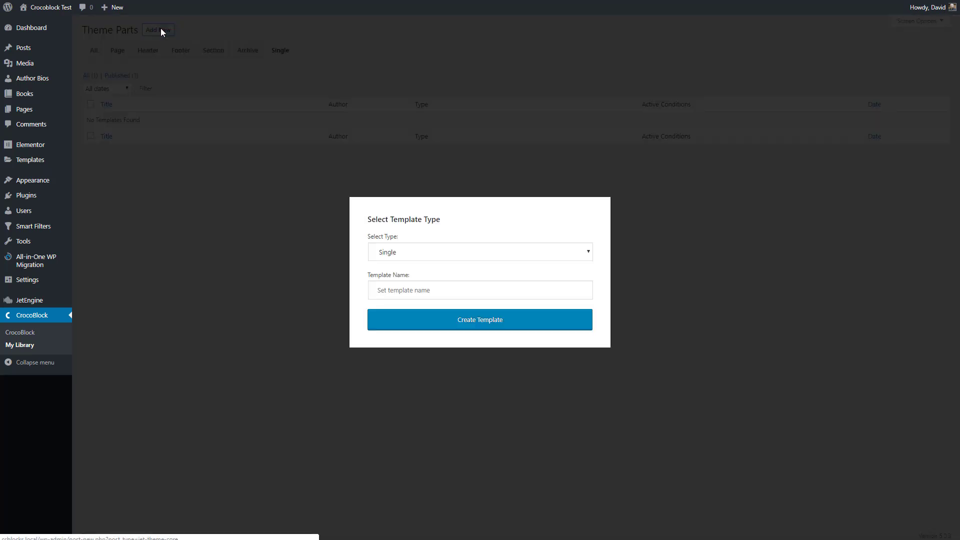
pyautogui.click(424, 291)
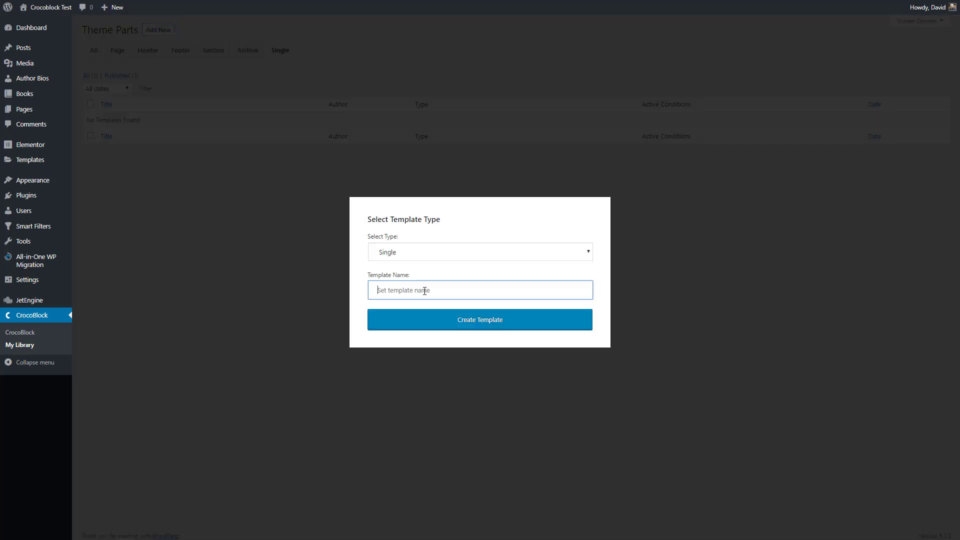
pyautogui.write('Book Single')
pyautogui.click(422, 315)
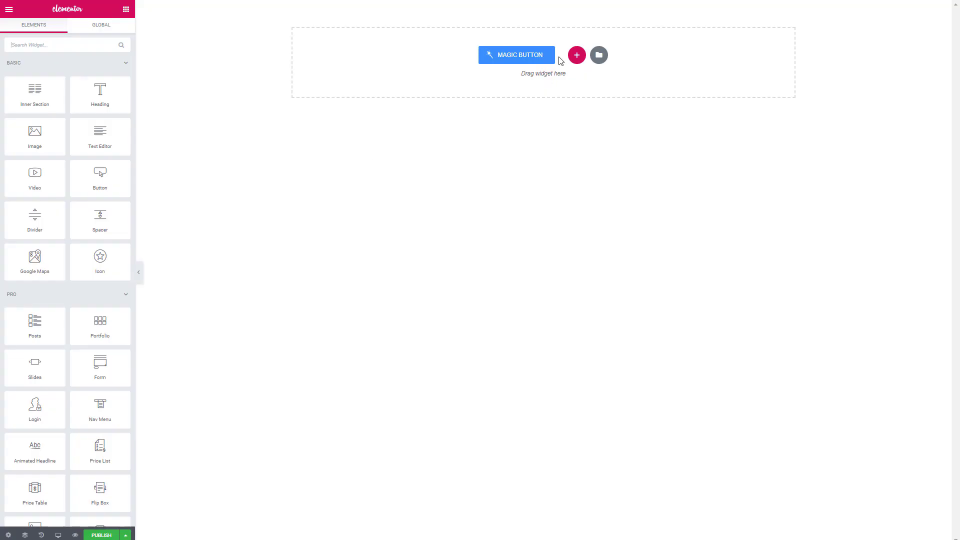
# Add a section with two equal columns and place a Dynamic Image widget in its first column
pyautogui.click(577, 56)
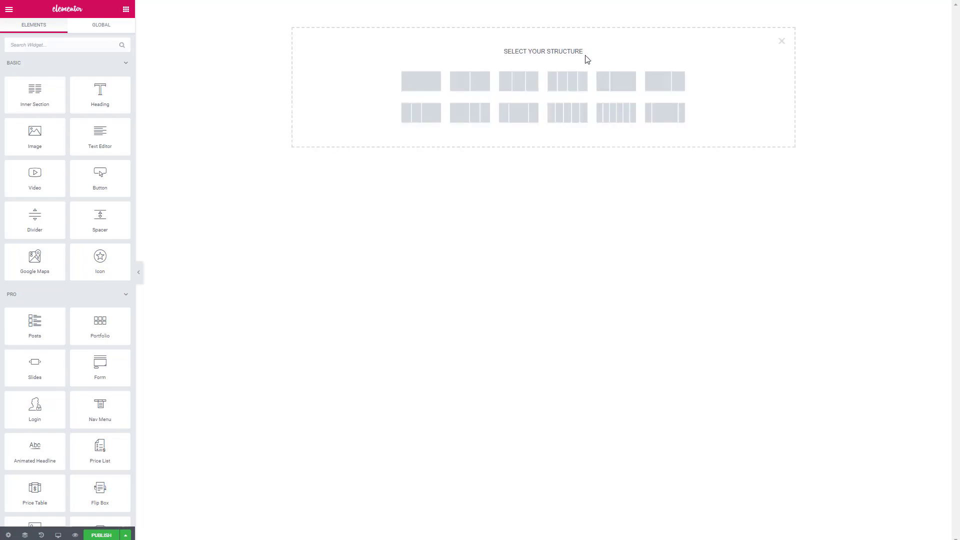
pyautogui.click(473, 83)
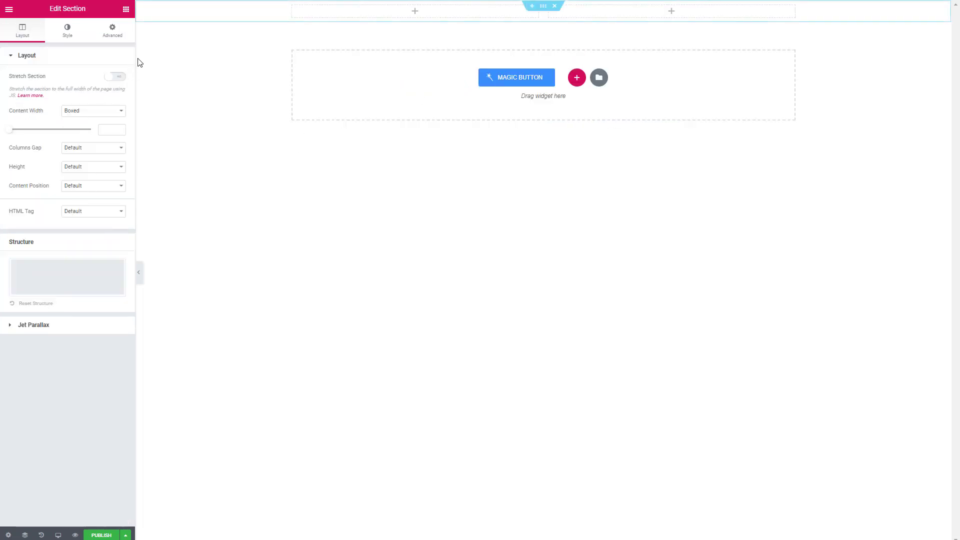
pyautogui.click(126, 9)
pyautogui.scroll(-10, 3, 240)
pyautogui.scroll(-10, 3, 241)
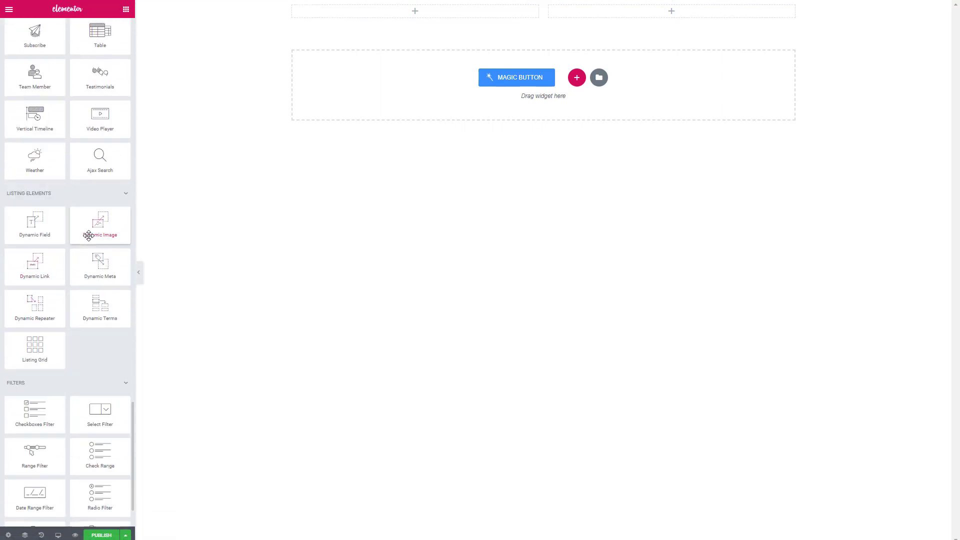
pyautogui.moveTo(91, 235); pyautogui.dragTo(357, 16)
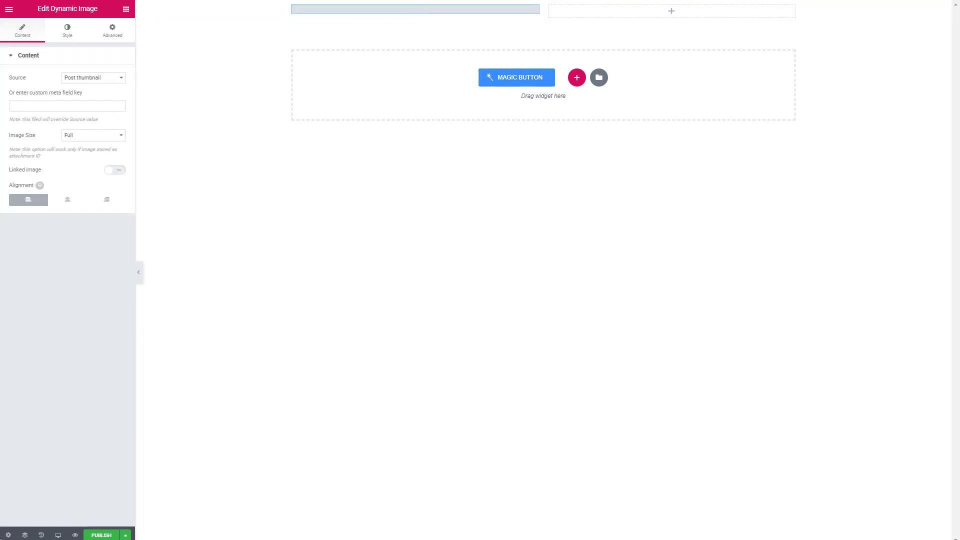
# Set the Book Single template's status to Published in its general settings
pyautogui.click(8, 535)
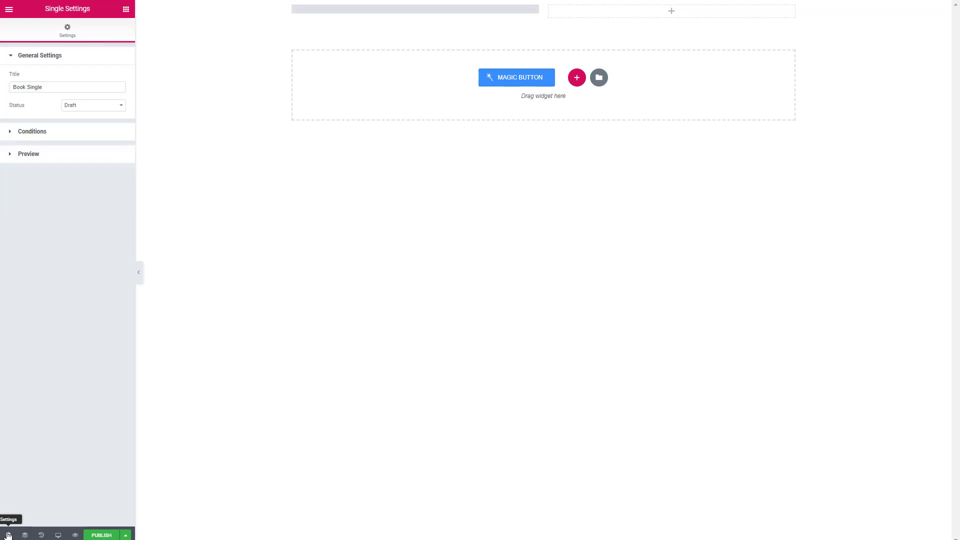
pyautogui.click(87, 111)
pyautogui.click(81, 137)
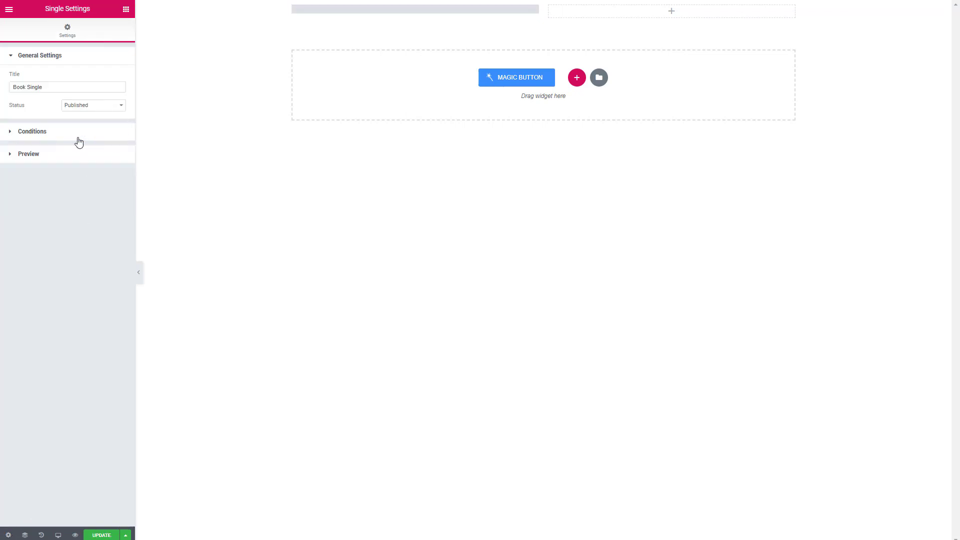
# Set the template's display conditions to Singular and Post Type, and add Books to the post types
pyautogui.click(33, 132)
pyautogui.click(90, 102)
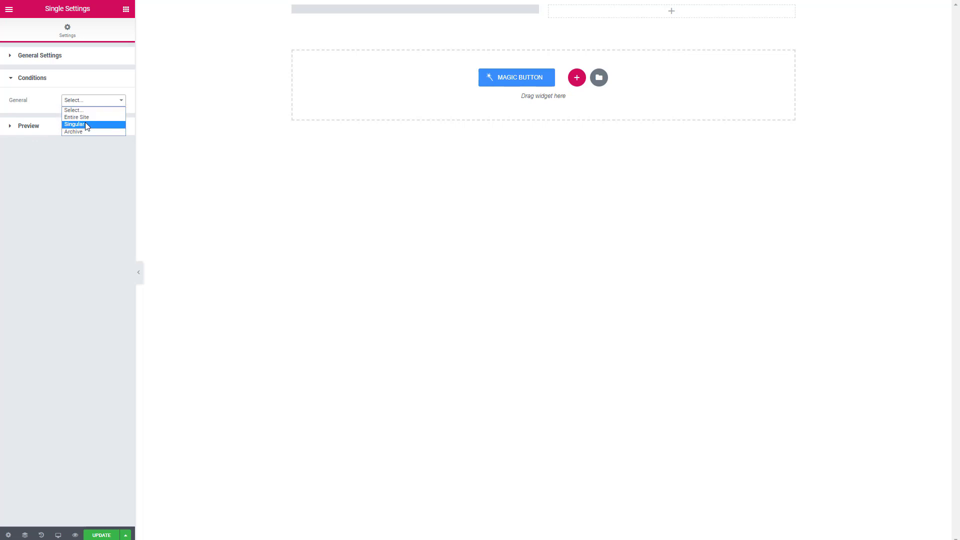
pyautogui.click(85, 124)
pyautogui.click(88, 122)
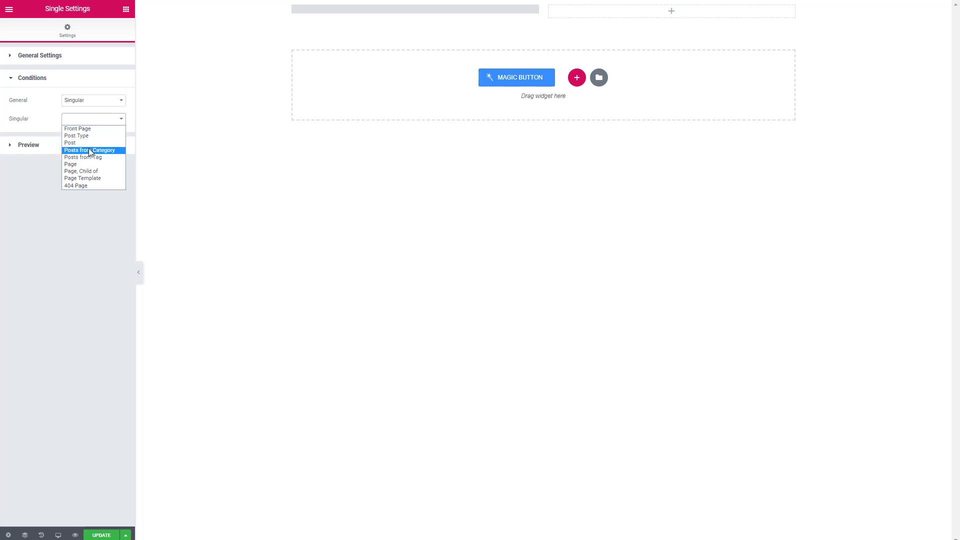
pyautogui.click(98, 136)
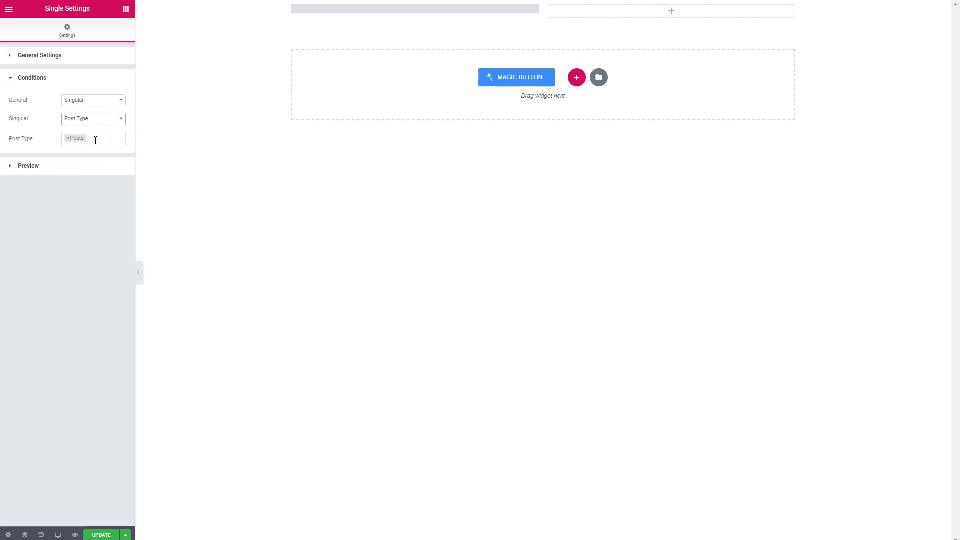
pyautogui.click(95, 141)
pyautogui.click(91, 186)
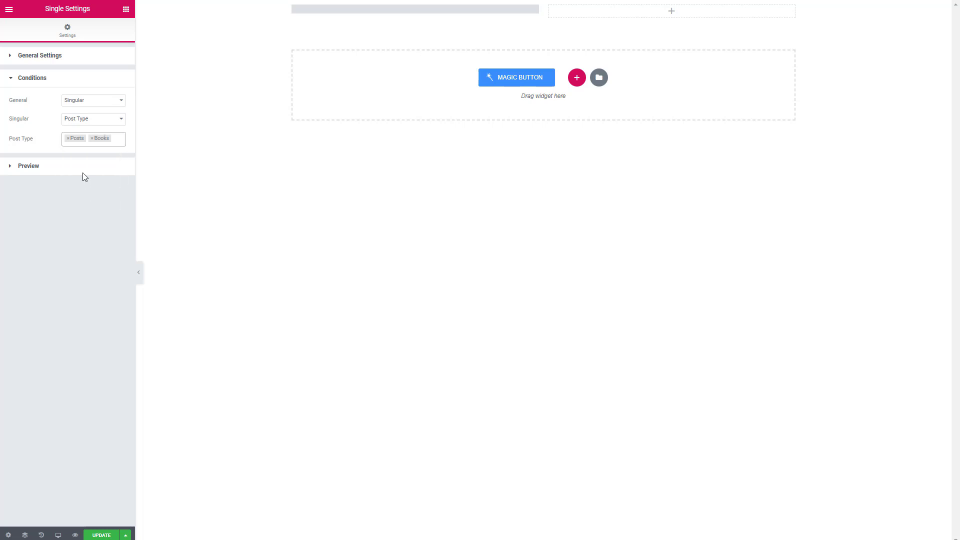
# Remove Posts from the post types in the template's display conditions, leaving only Books
pyautogui.click(68, 138)
pyautogui.click(49, 232)
# Set the template preview to the Books post type with Camino Island as the post, update the template and reload the editor
pyautogui.click(9, 170)
pyautogui.click(56, 152)
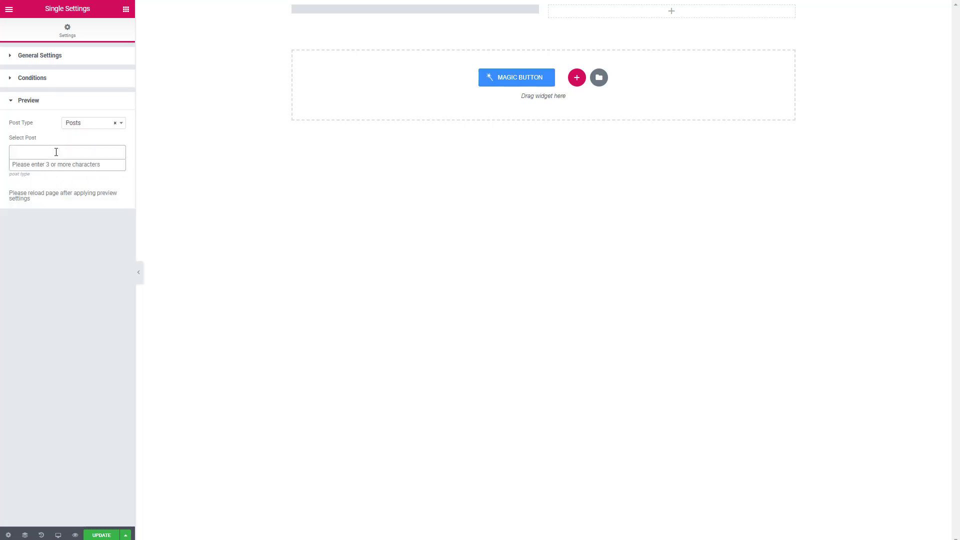
pyautogui.write('Camin')
pyautogui.click(121, 124)
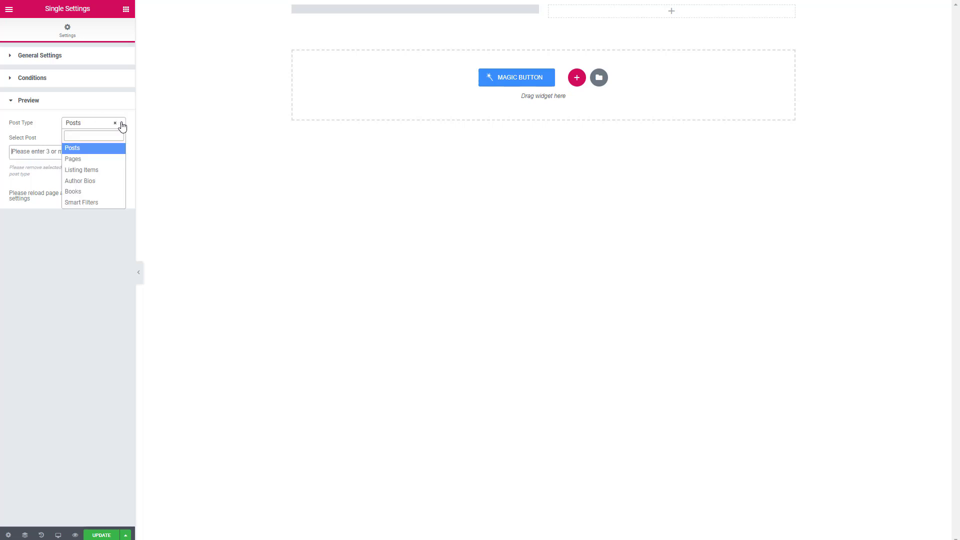
pyautogui.click(89, 191)
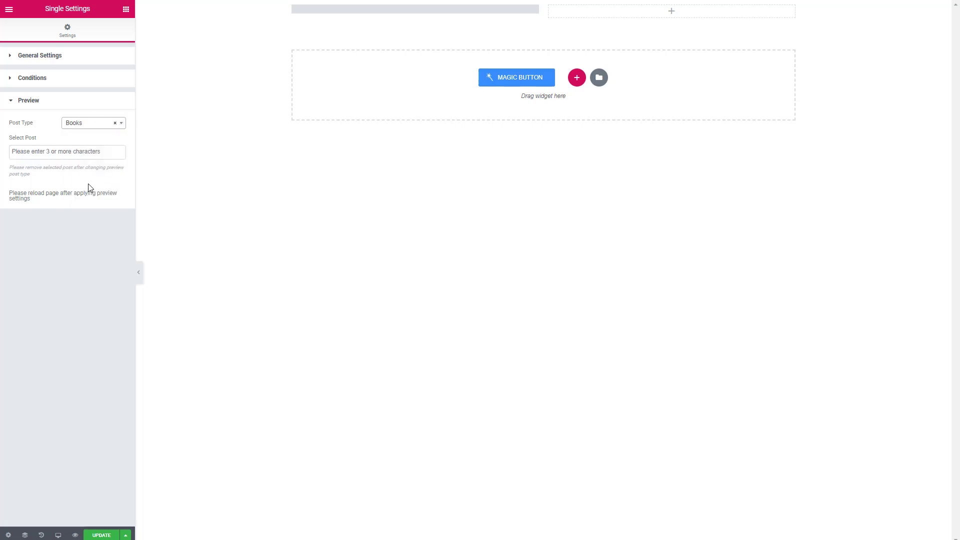
pyautogui.click(71, 153)
pyautogui.write('Cam')
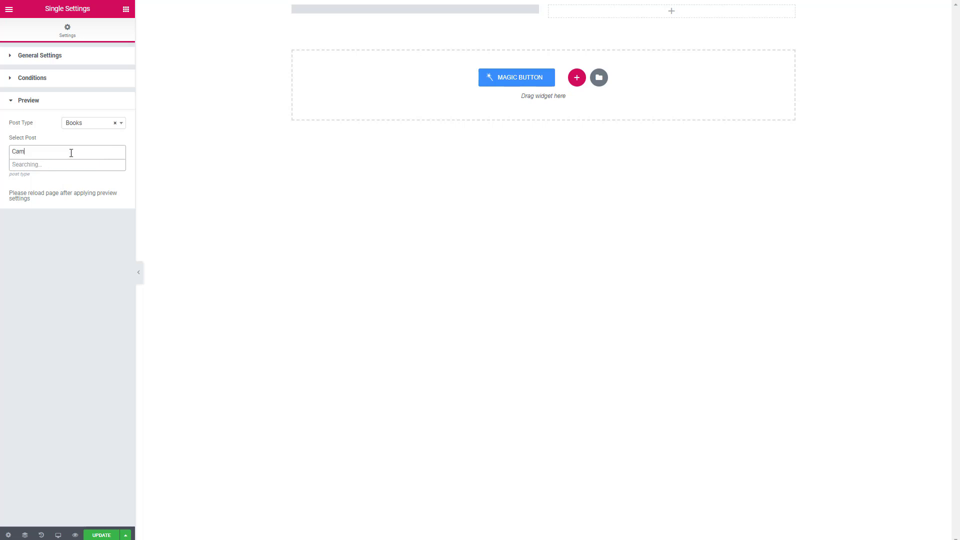
pyautogui.click(63, 167)
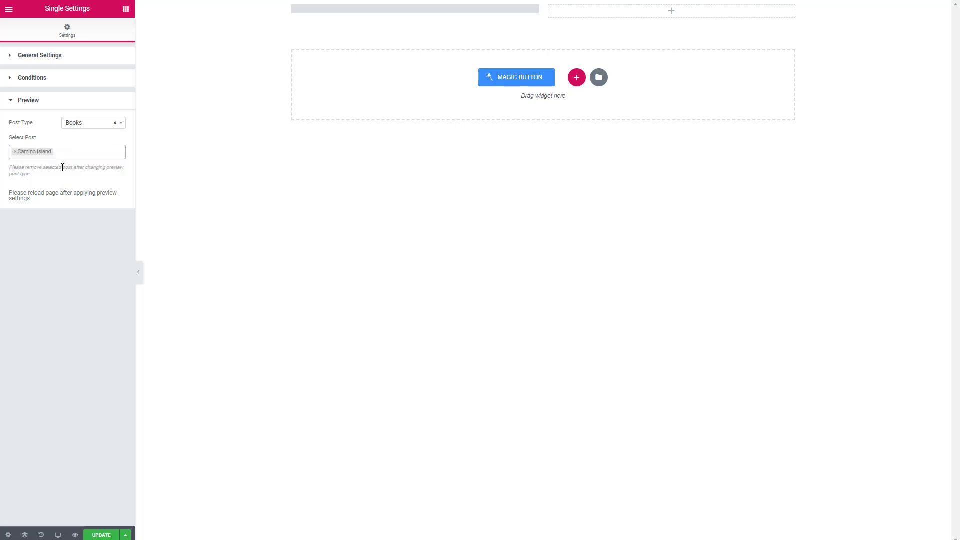
pyautogui.click(101, 535)
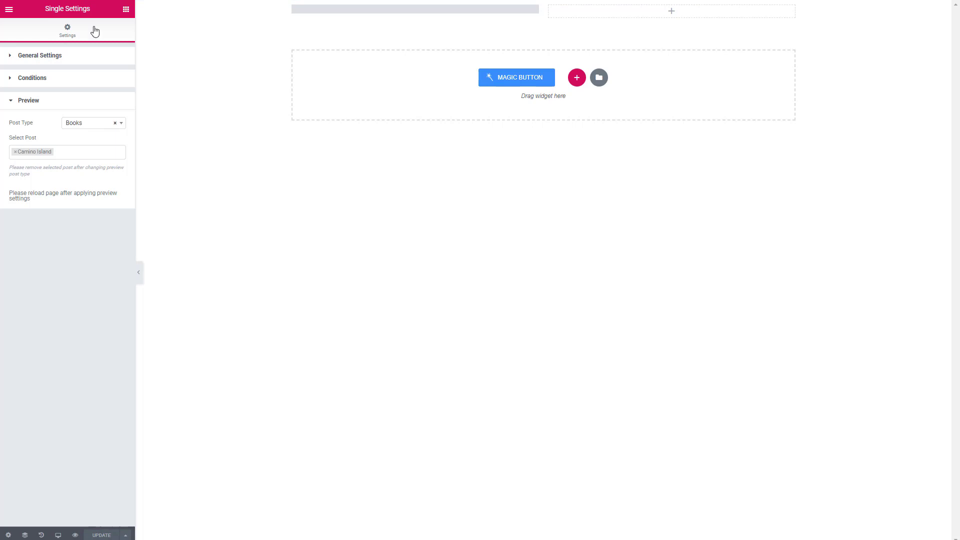
pyautogui.press('F5')
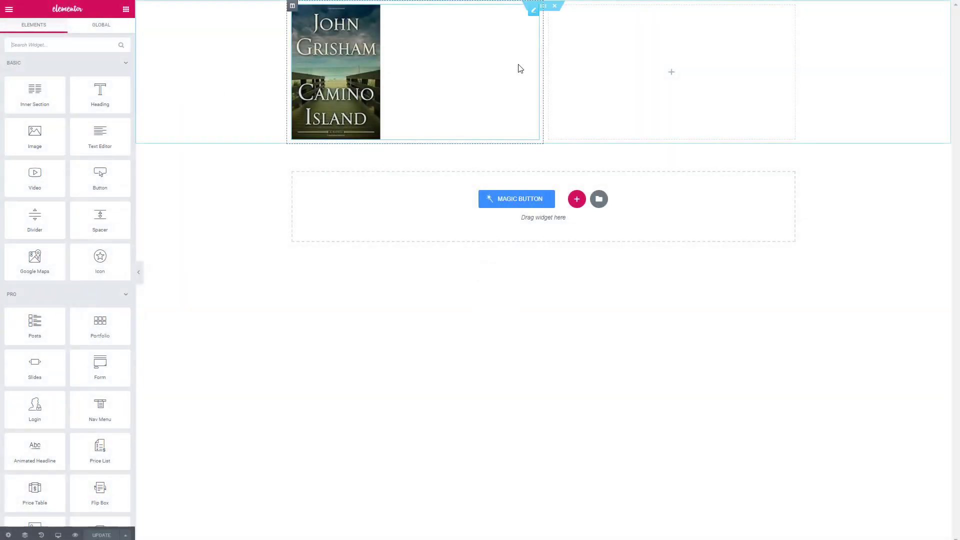
# Narrow the first column to slightly wider than the book cover and centre the dynamic image within it
pyautogui.moveTo(542, 67); pyautogui.dragTo(403, 82)
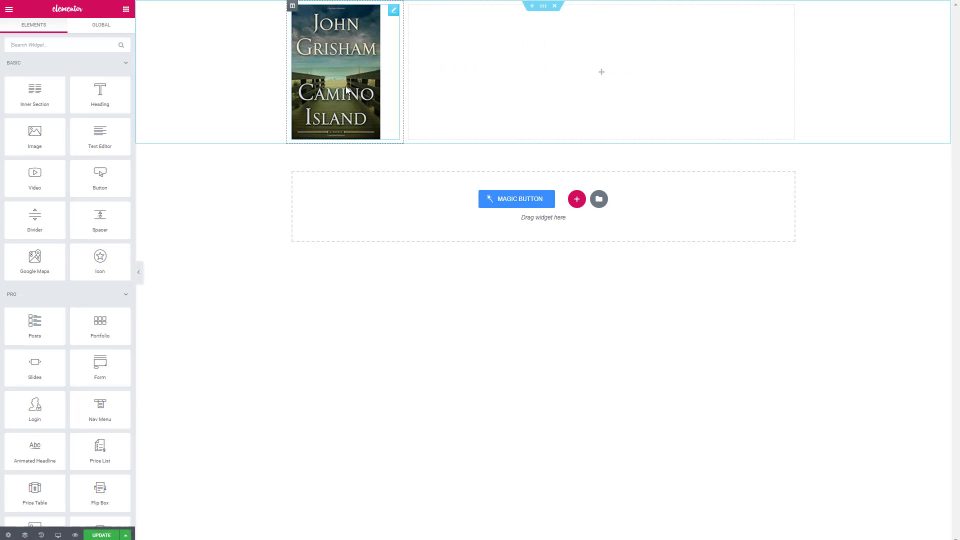
pyautogui.click(346, 90)
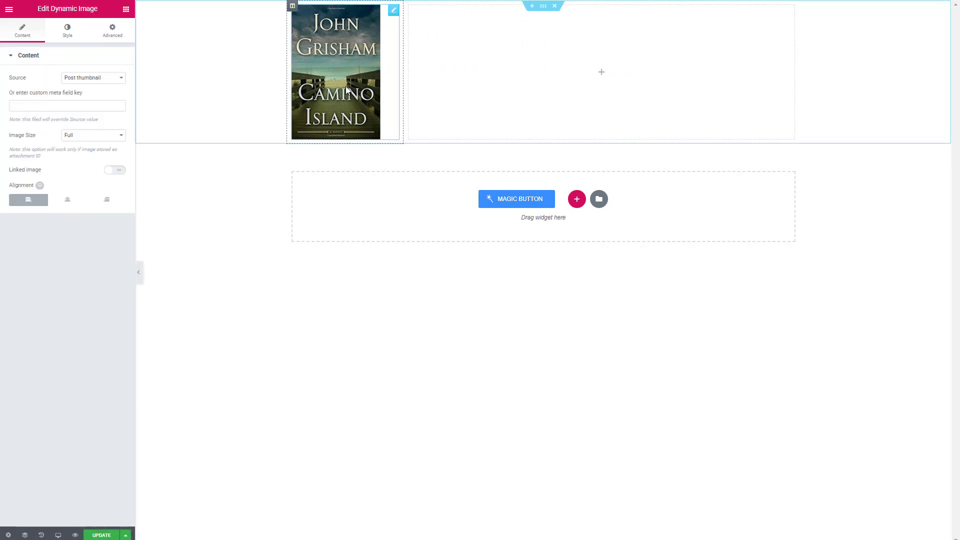
pyautogui.click(65, 203)
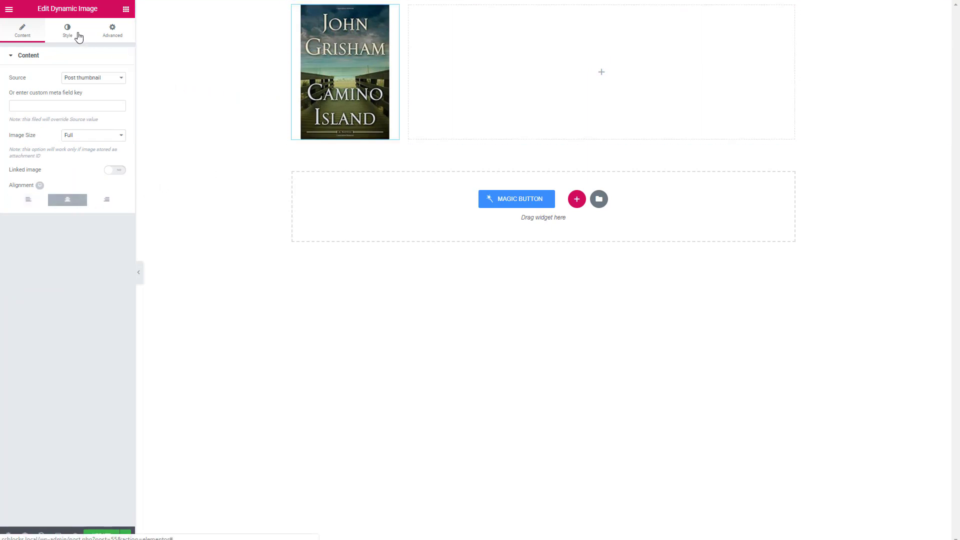
pyautogui.click(112, 31)
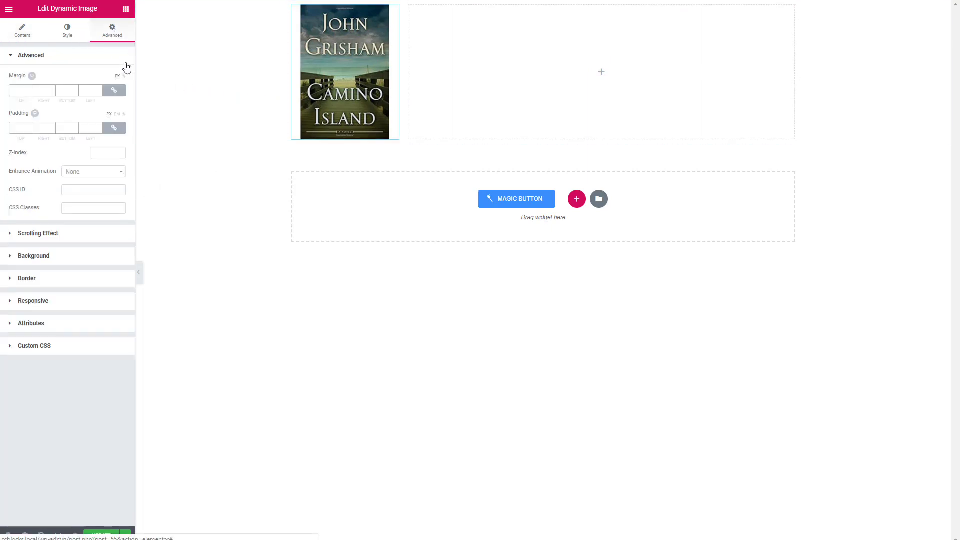
# Place a Heading widget in the empty second column beside the book cover
pyautogui.click(126, 9)
pyautogui.moveTo(100, 93); pyautogui.dragTo(570, 68)
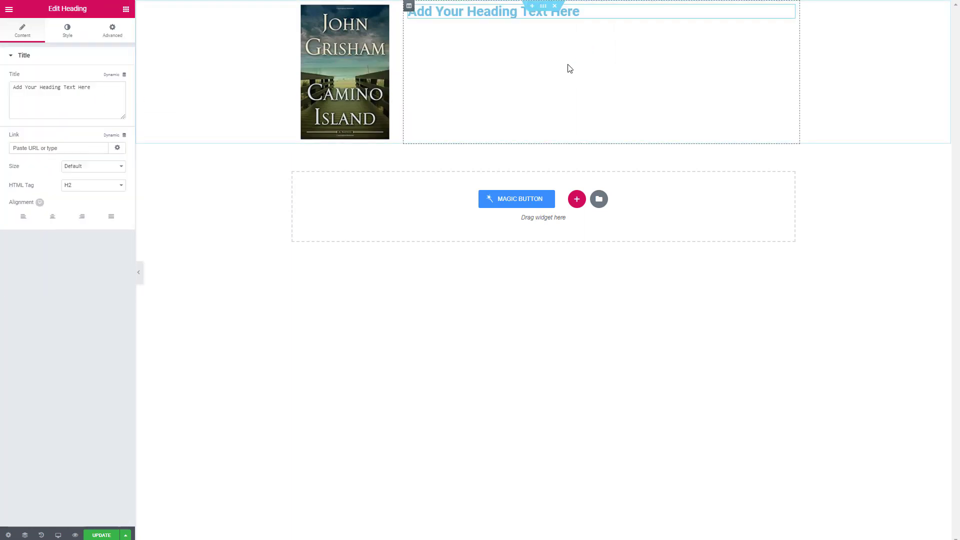
pyautogui.click(124, 61)
pyautogui.click(126, 61)
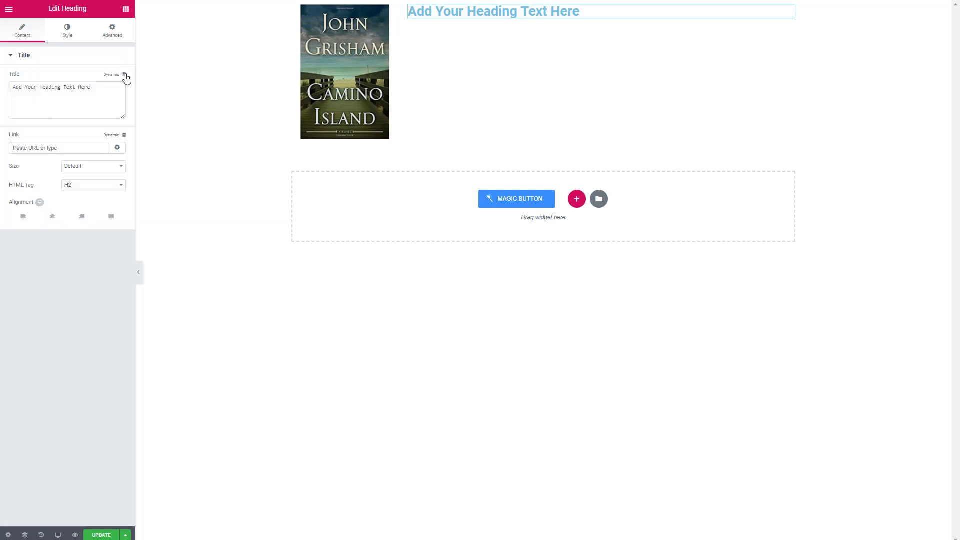
# Bind the heading's title to the dynamic Post Title and place a Dynamic Meta widget directly beneath the heading
pyautogui.click(125, 75)
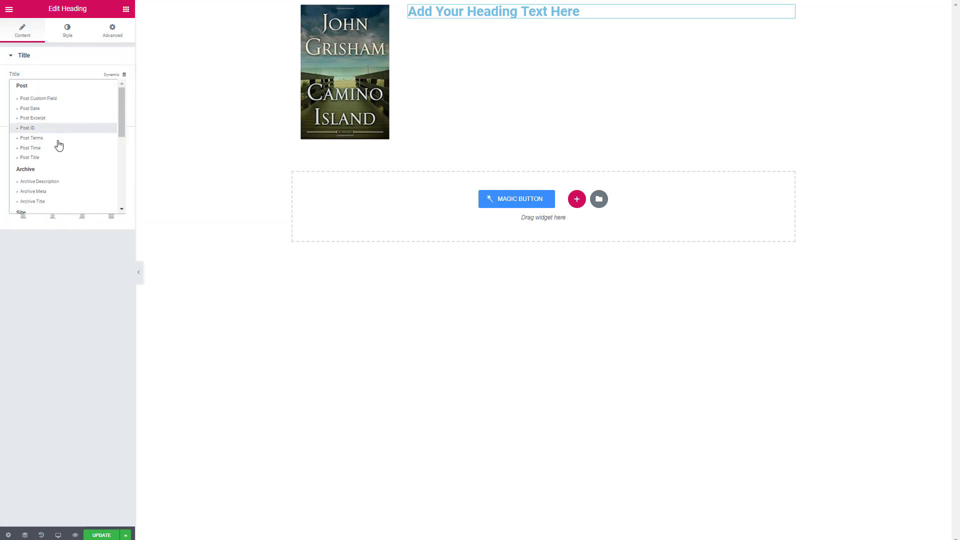
pyautogui.click(52, 157)
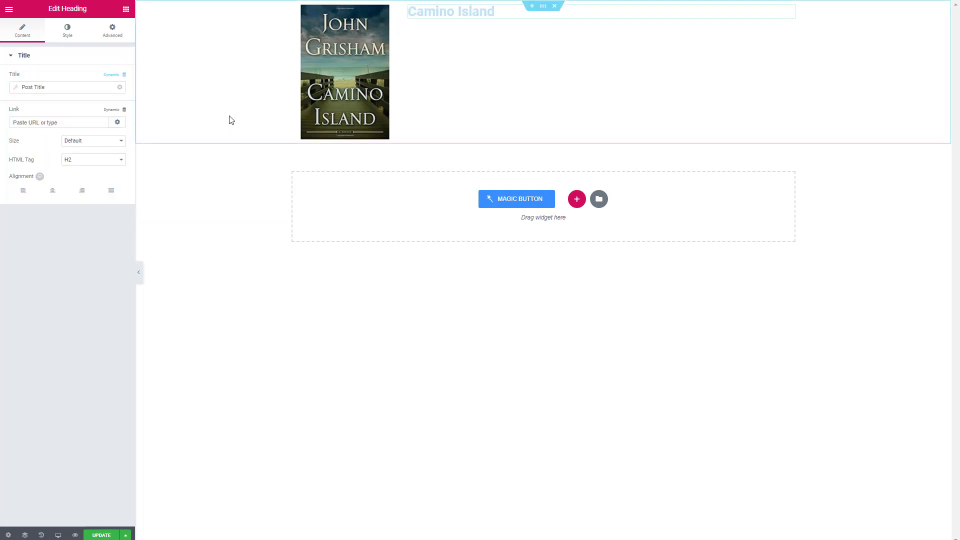
pyautogui.click(126, 9)
pyautogui.scroll(-15, 48, 240)
pyautogui.scroll(-15, 48, 238)
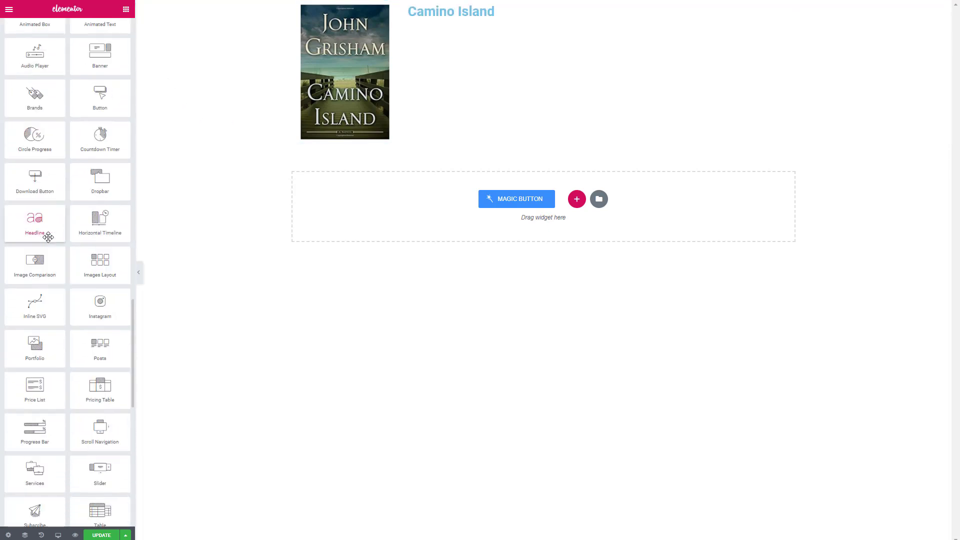
pyautogui.moveTo(79, 313); pyautogui.dragTo(490, 18)
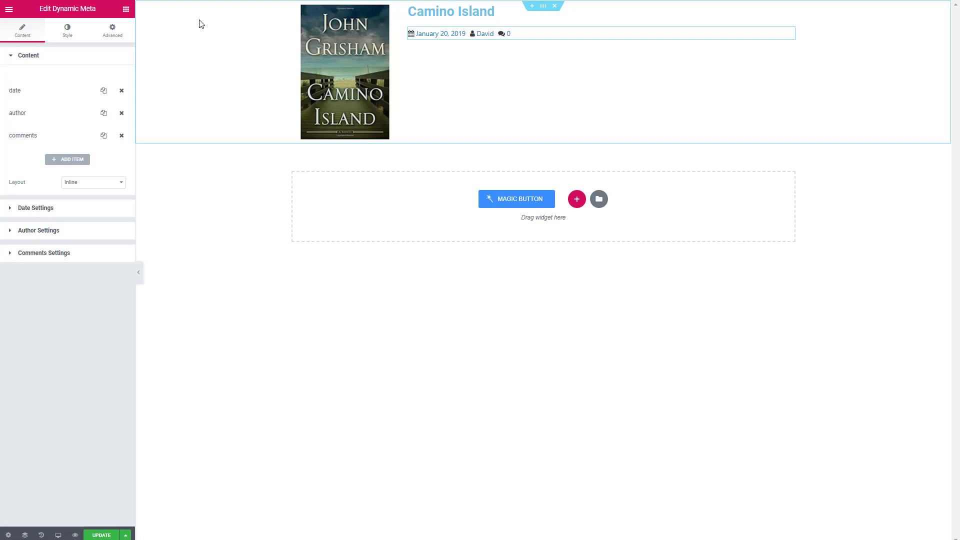
# Add a Dynamic Field widget below the post meta line and set its object field to Content
pyautogui.click(126, 9)
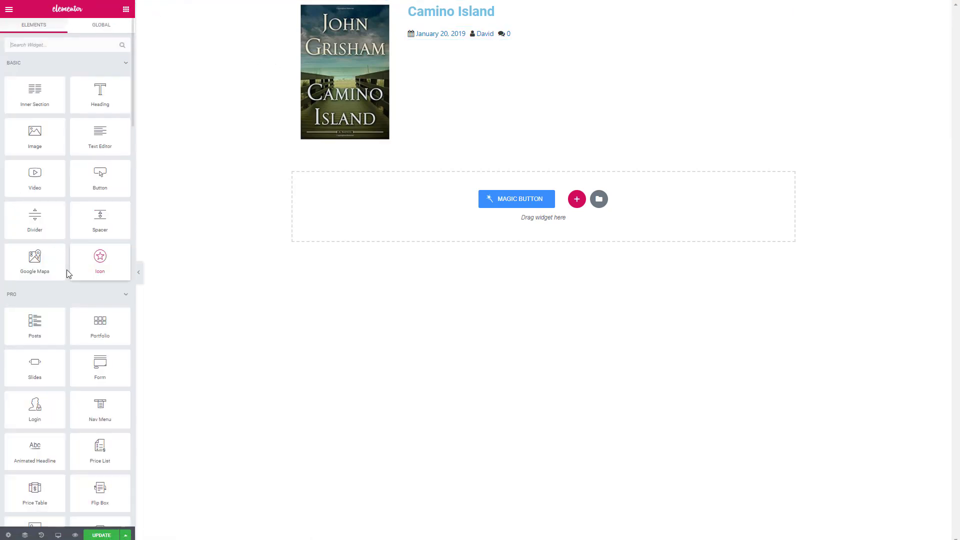
pyautogui.scroll(-20, 69, 274)
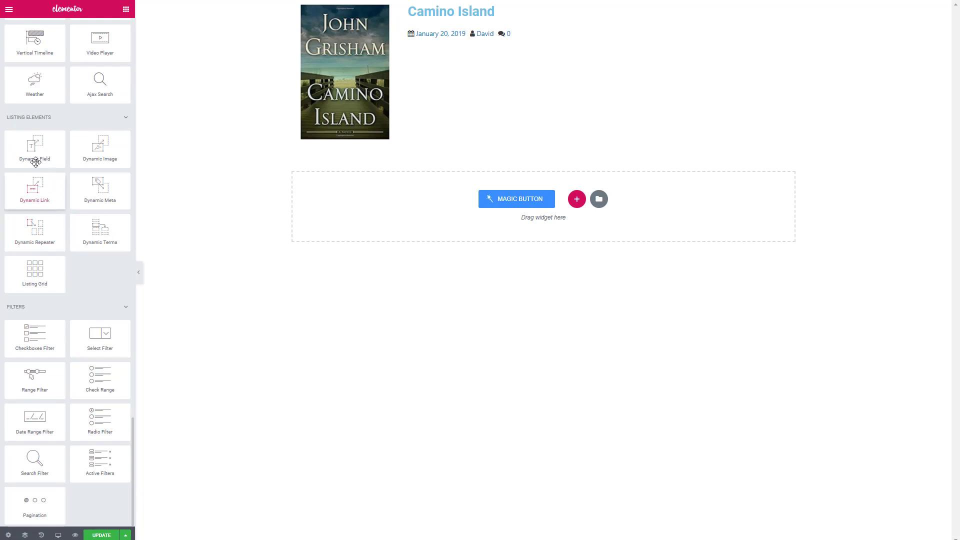
pyautogui.moveTo(34, 157); pyautogui.dragTo(446, 42)
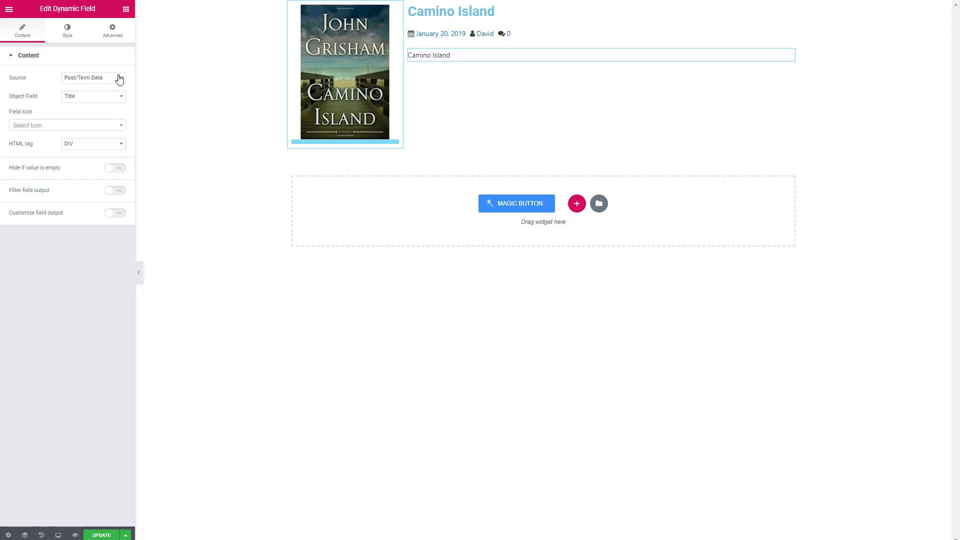
pyautogui.click(123, 96)
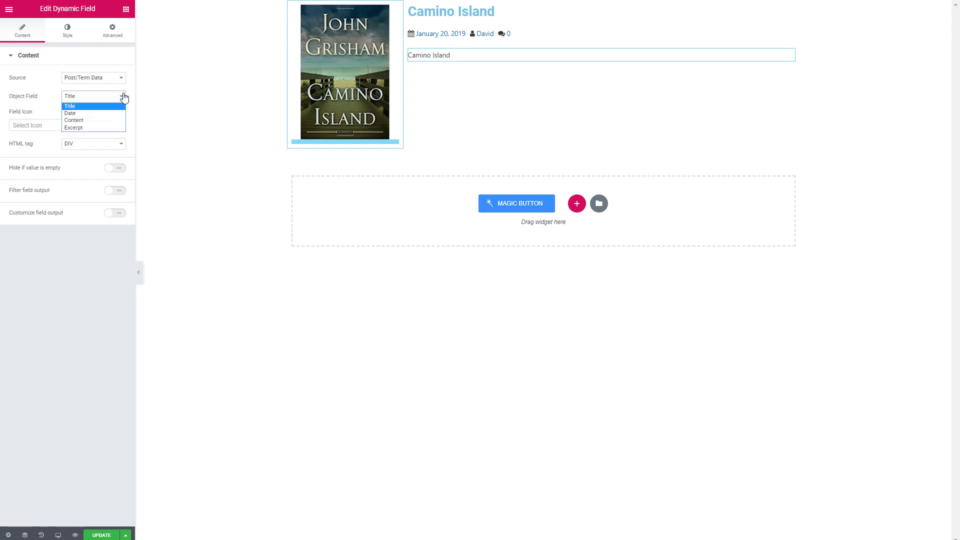
pyautogui.click(88, 120)
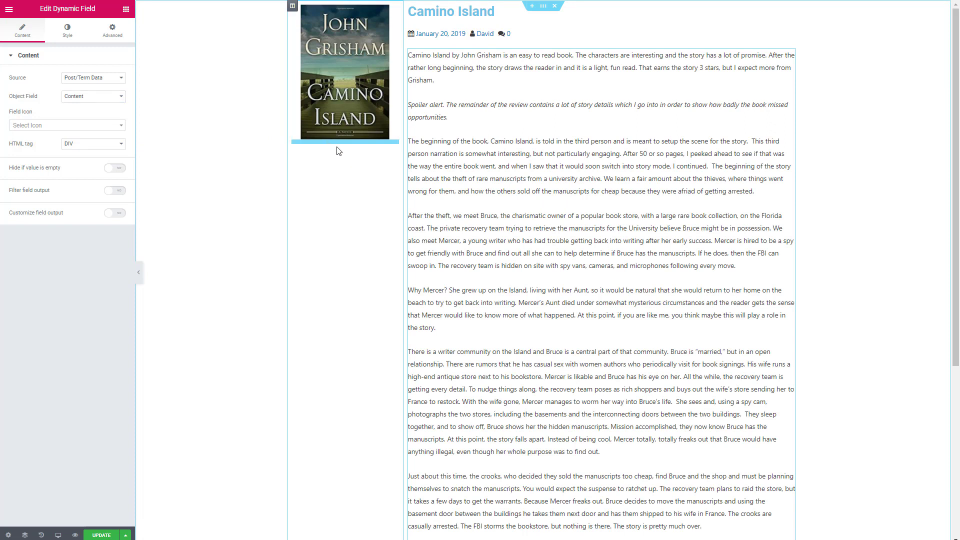
# Place a Jet Elements Button widget beneath the book cover and set its normal-state icon to arrow-circle-o-right
pyautogui.click(126, 9)
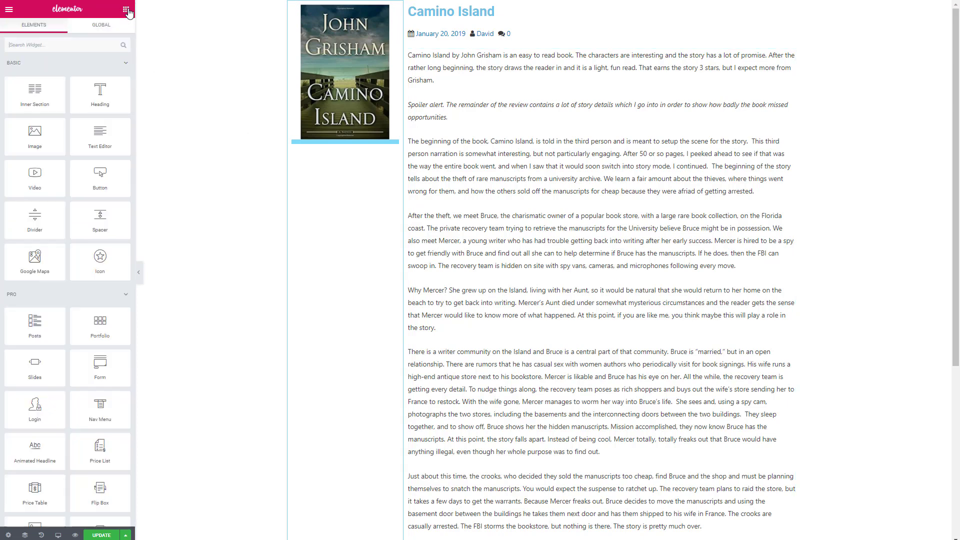
pyautogui.scroll(-20, 85, 140)
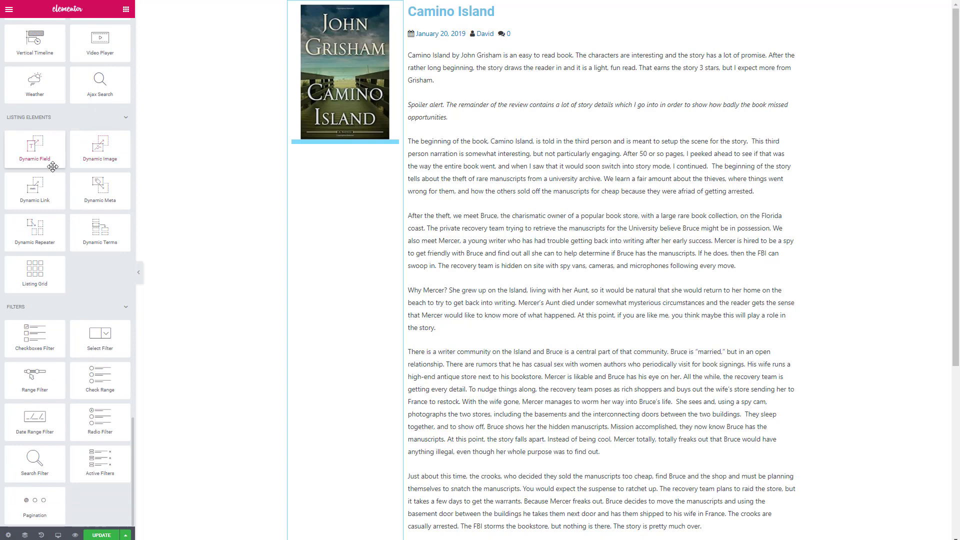
pyautogui.scroll(15, 55, 159)
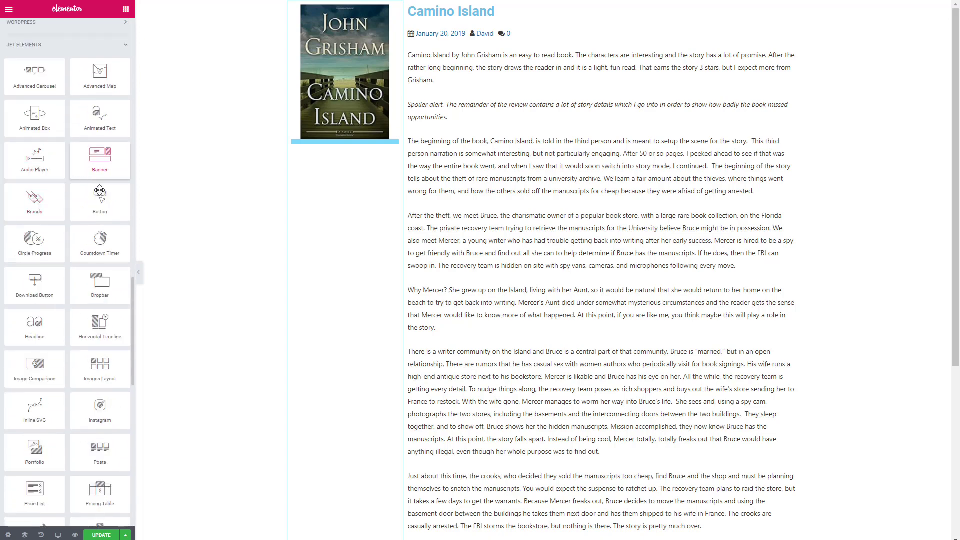
pyautogui.moveTo(100, 200); pyautogui.dragTo(324, 143)
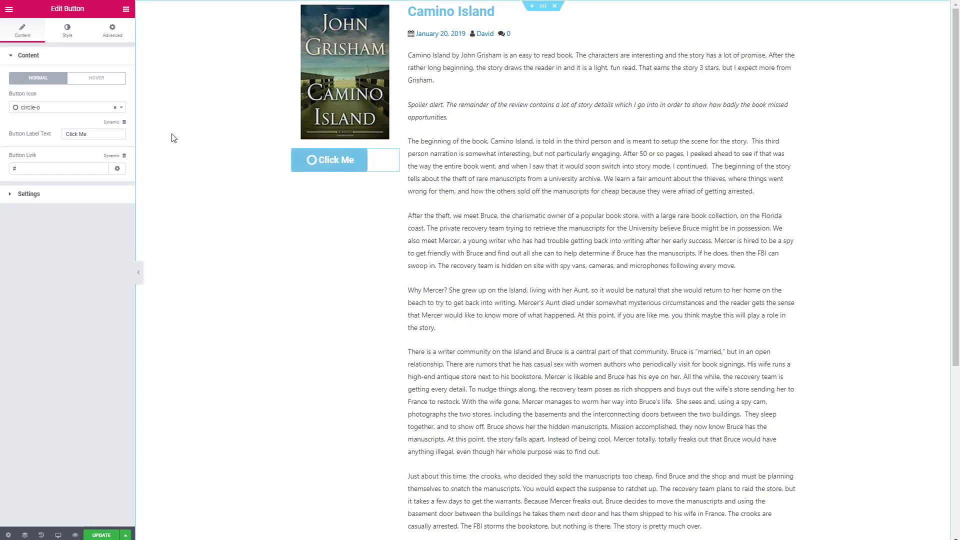
pyautogui.click(80, 107)
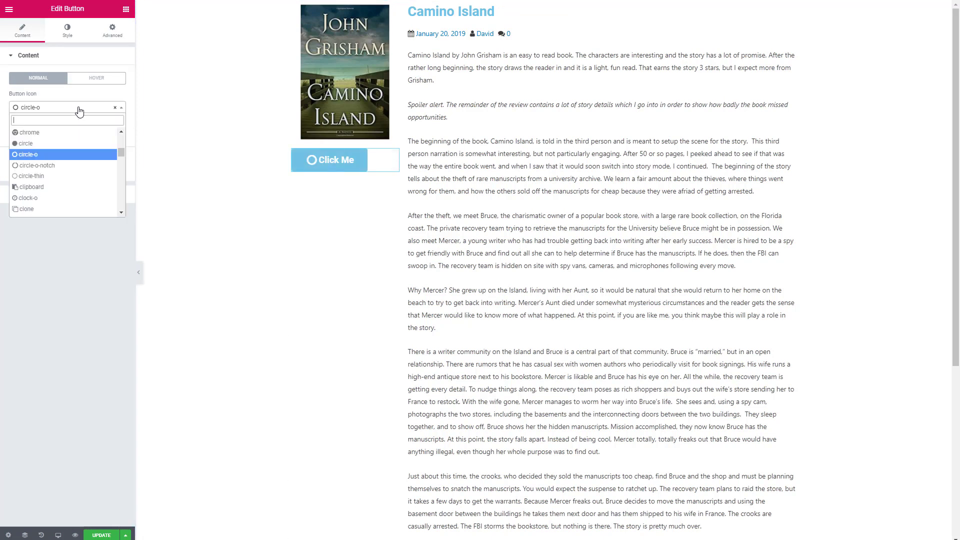
pyautogui.write('arrow')
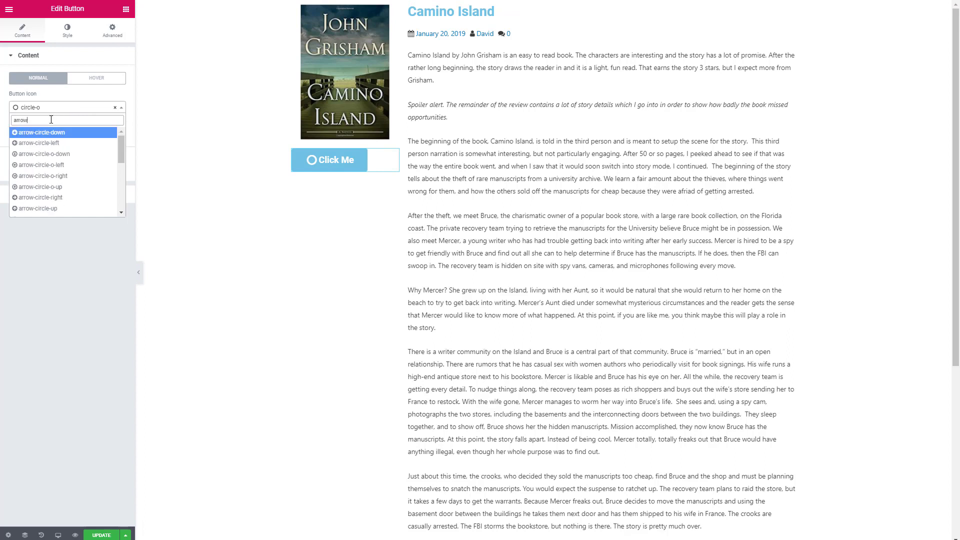
pyautogui.click(64, 176)
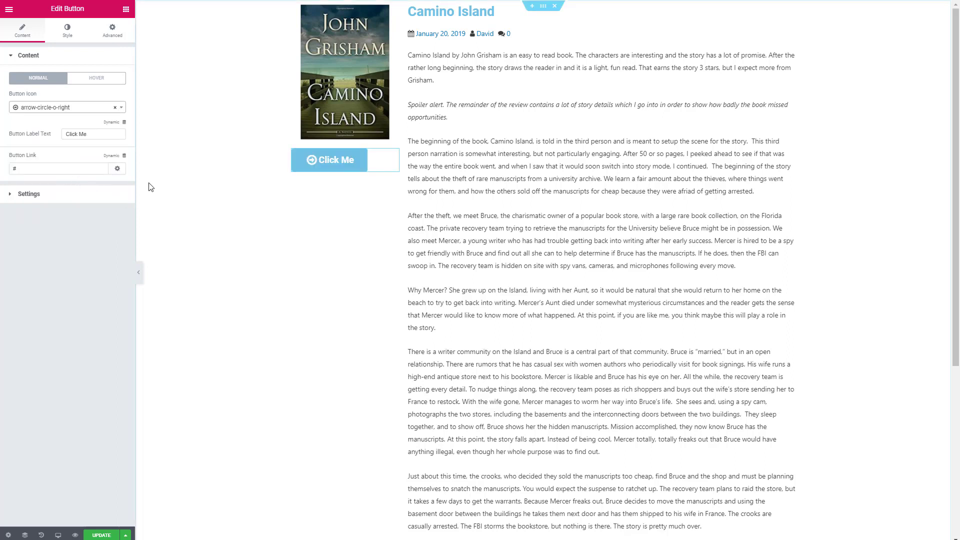
# Make the button link dynamic using the JetEngine Custom Field source with the Amazon Link field
pyautogui.click(124, 156)
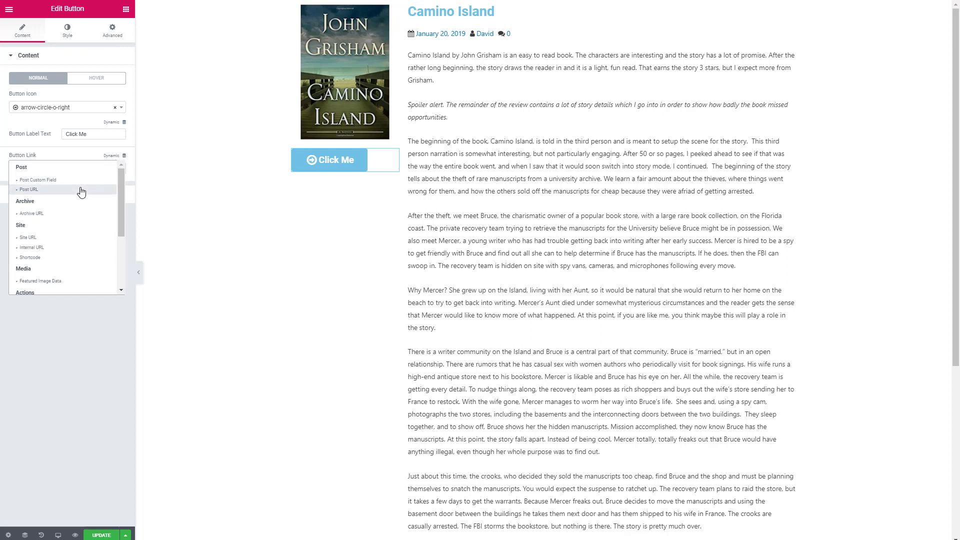
pyautogui.scroll(-3, 80, 195)
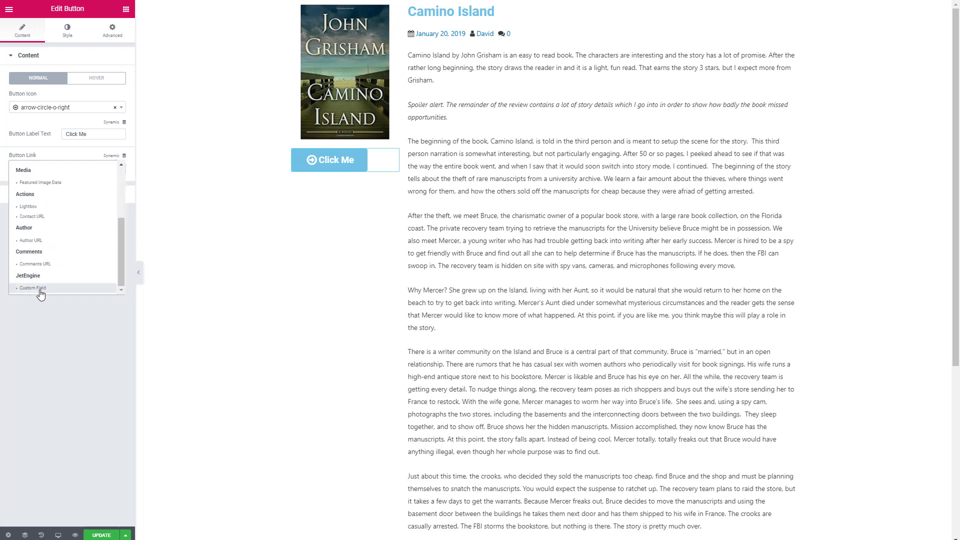
pyautogui.click(37, 288)
pyautogui.click(97, 208)
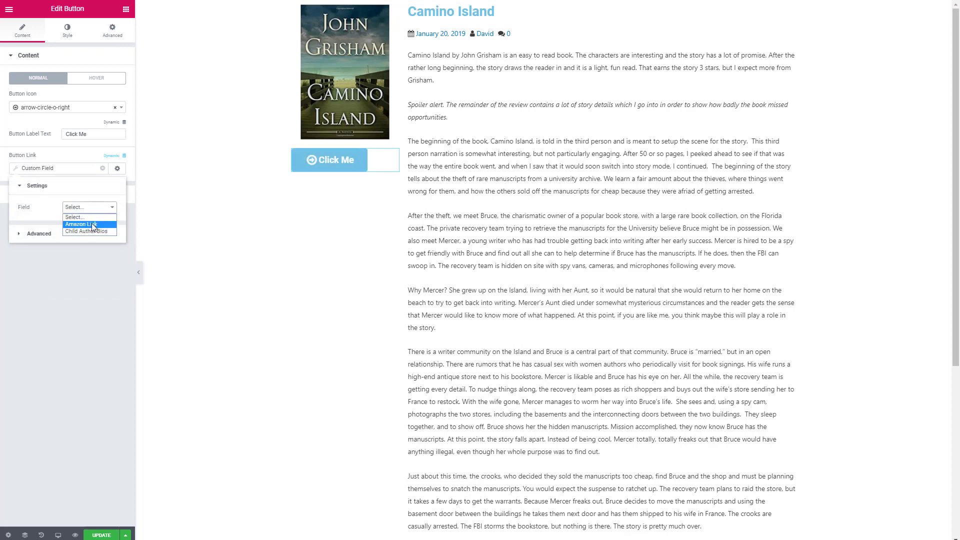
pyautogui.click(81, 224)
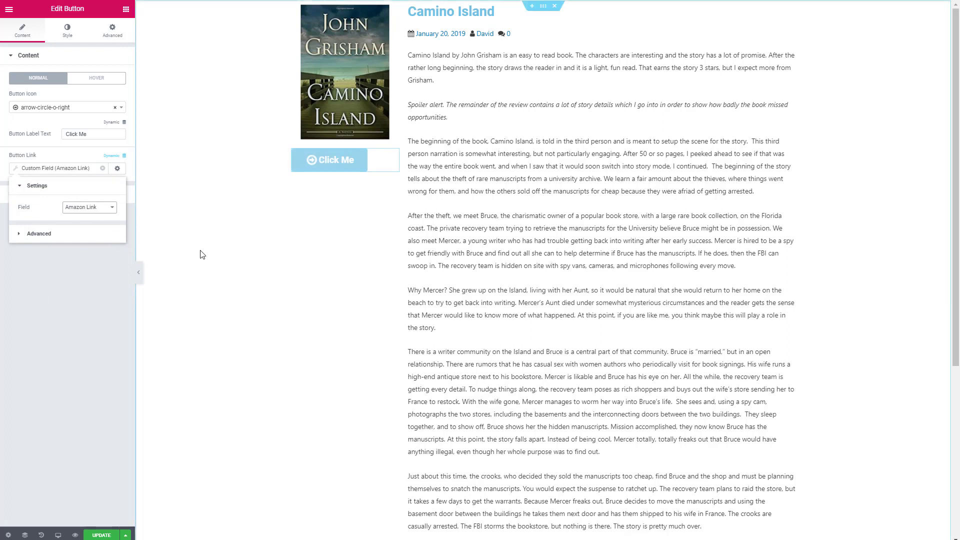
pyautogui.click(98, 268)
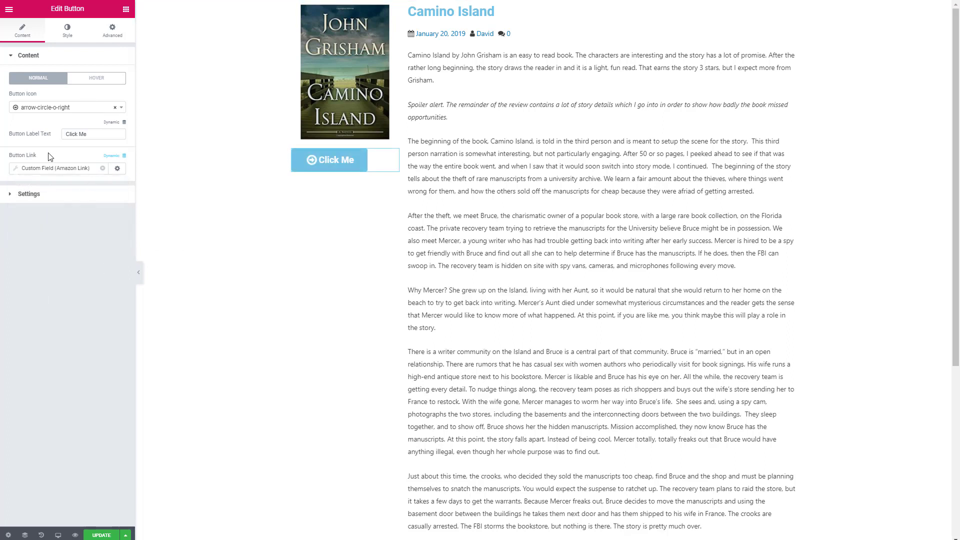
# Set the button's hover-state icon to arrow-circle-o-right and its hover label text to "View on Amazon"
pyautogui.click(15, 194)
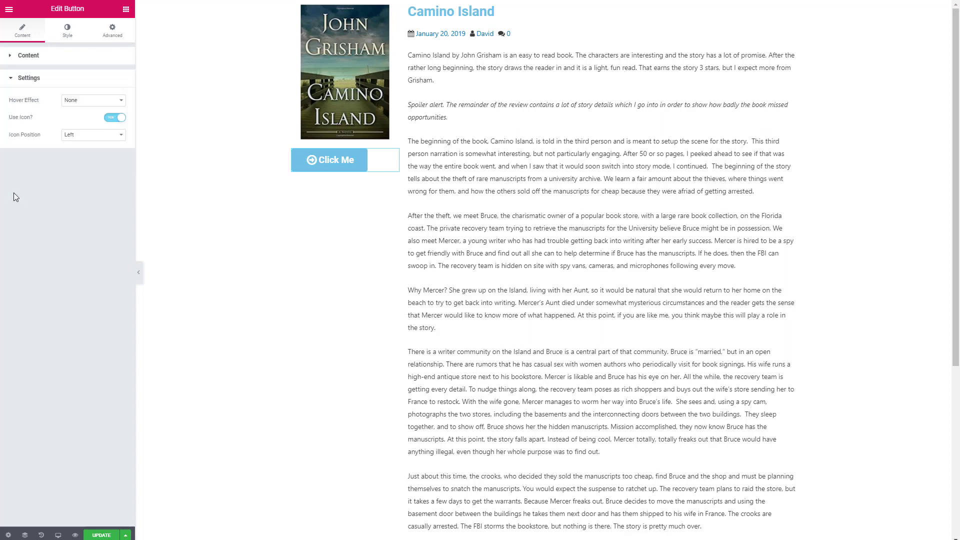
pyautogui.click(11, 56)
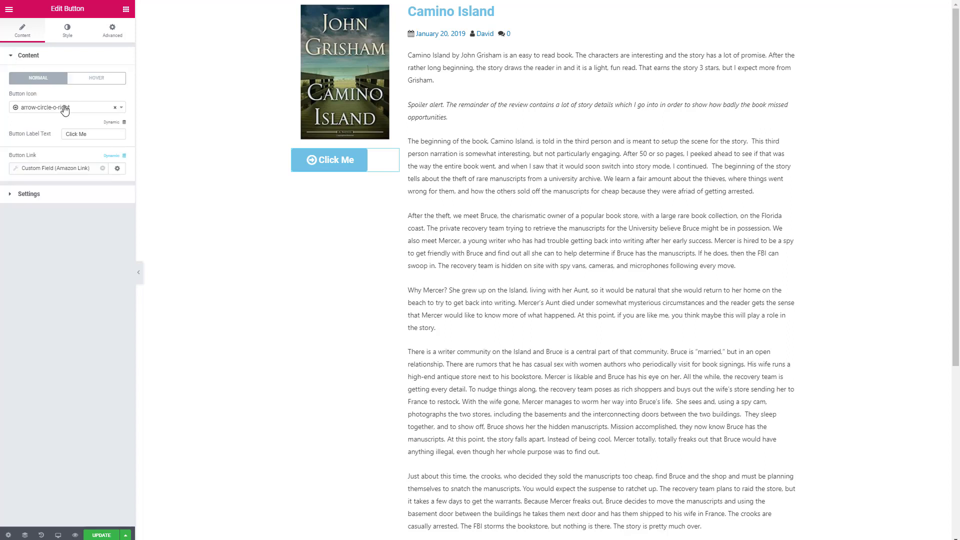
pyautogui.click(96, 78)
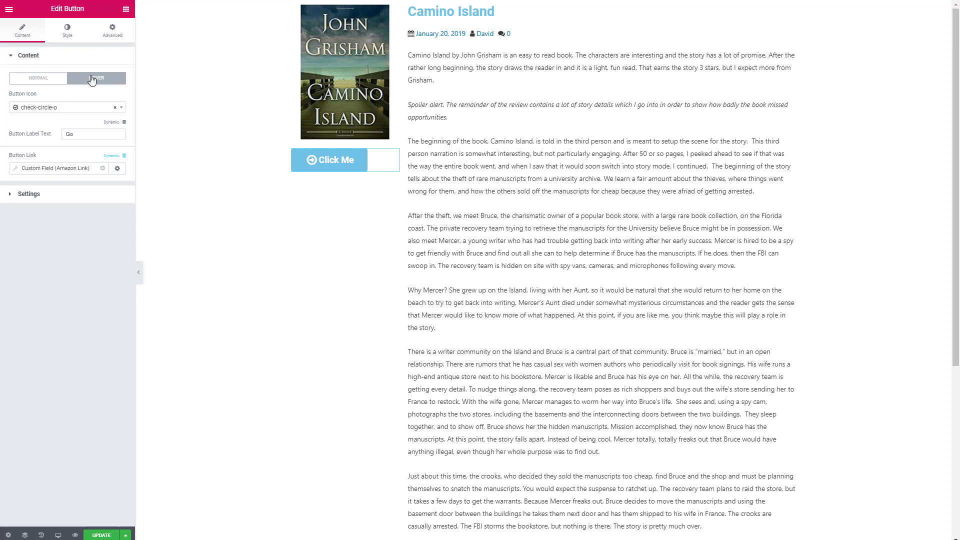
pyautogui.click(82, 114)
pyautogui.write('arrow')
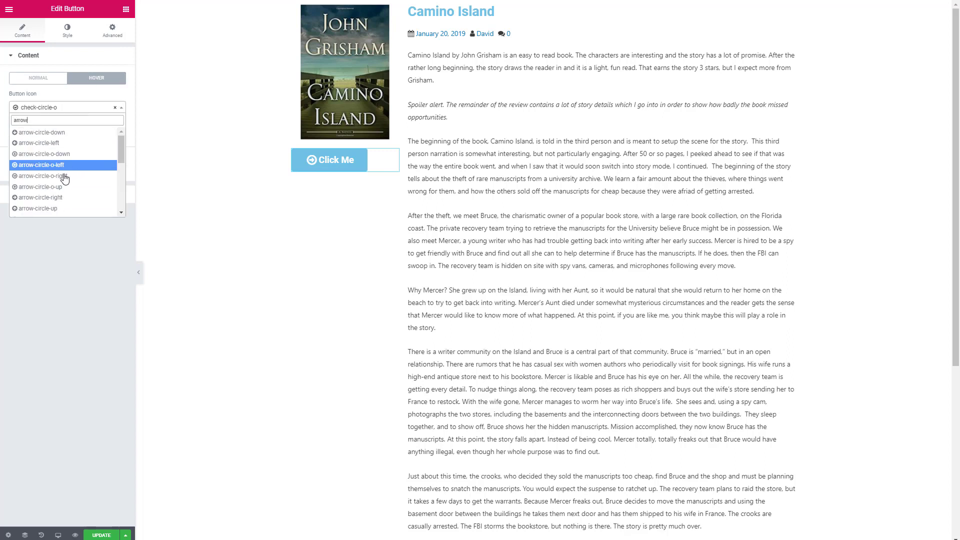
pyautogui.click(43, 176)
pyautogui.click(65, 133)
pyautogui.write('Go')
pyautogui.doubleClick(66, 134)
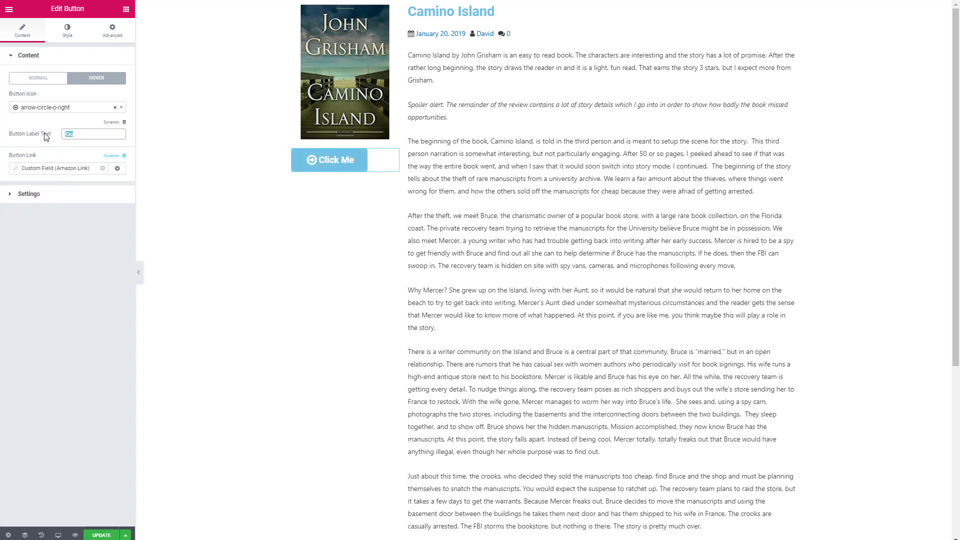
pyautogui.write('View on Amazon')
# Set the button's normal-state label text to "View on Amazon" and give the button center alignment
pyautogui.click(38, 81)
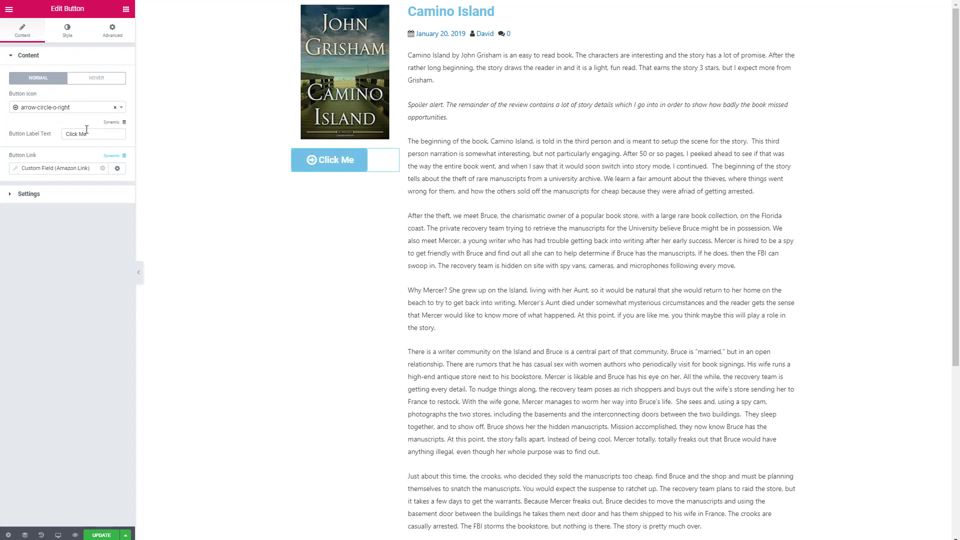
pyautogui.moveTo(86, 131); pyautogui.dragTo(36, 144)
pyautogui.write('Vie')
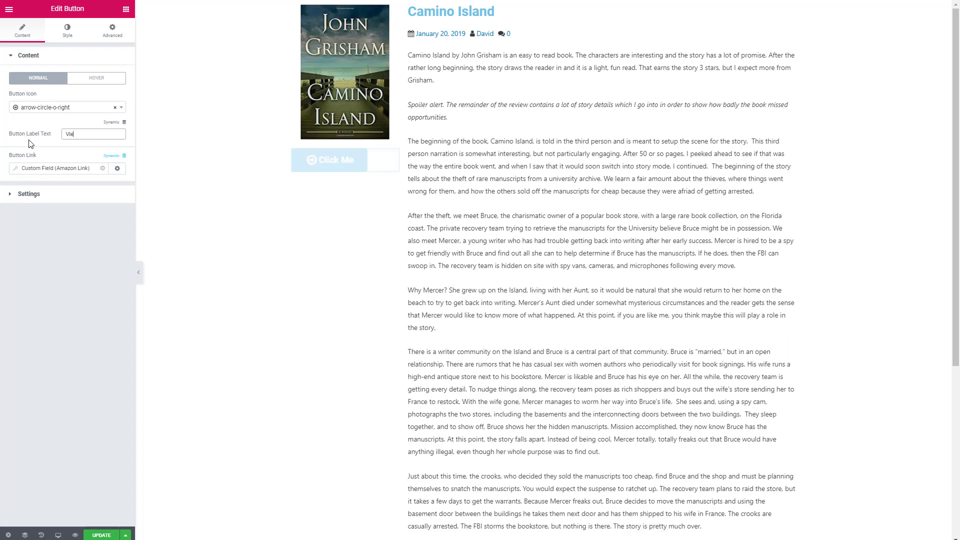
pyautogui.write('w on Amazon')
pyautogui.click(67, 30)
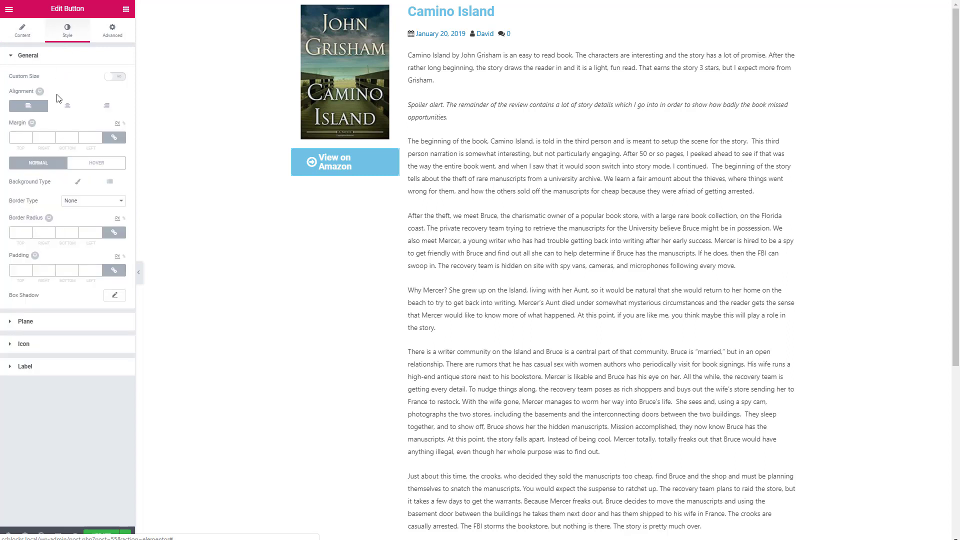
pyautogui.click(67, 106)
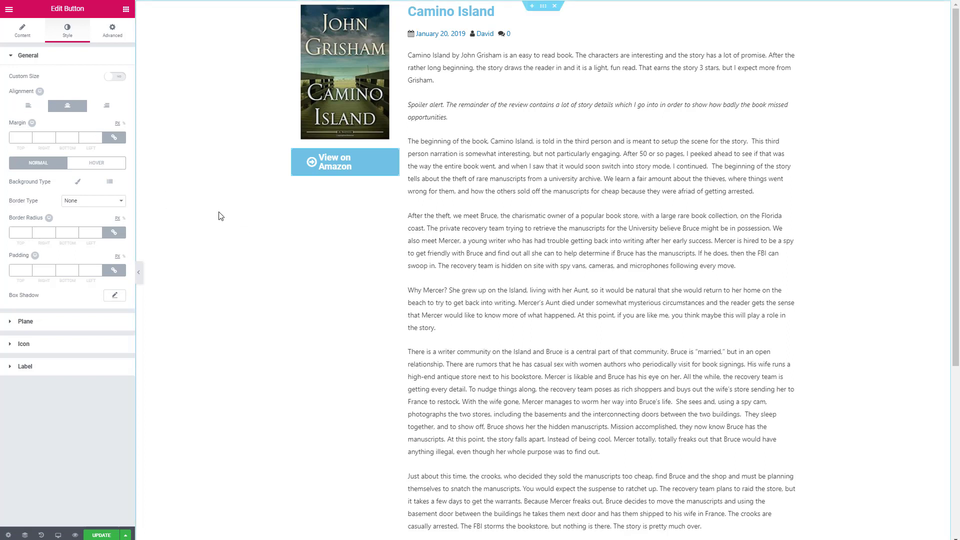
# Set the button's icon position to Right and review its hover-state content
pyautogui.click(29, 31)
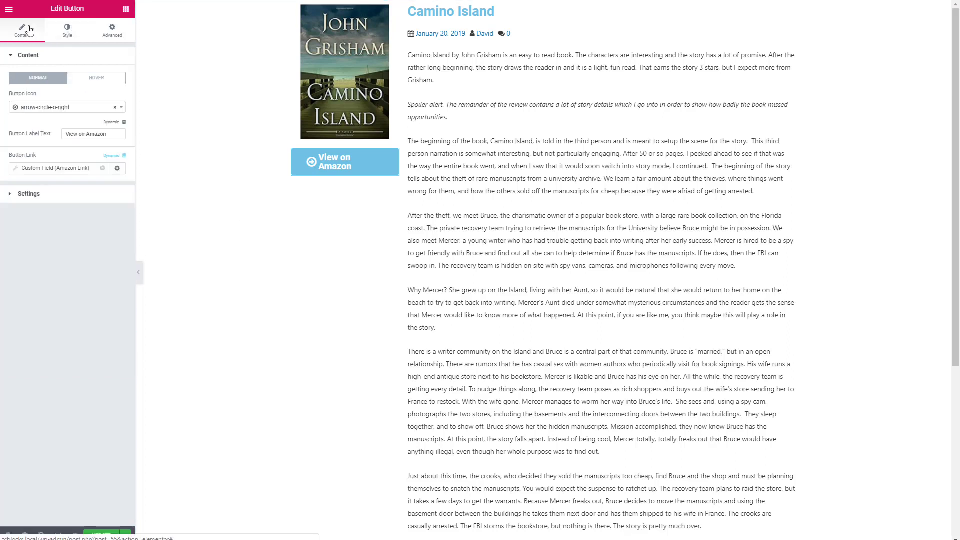
pyautogui.click(21, 195)
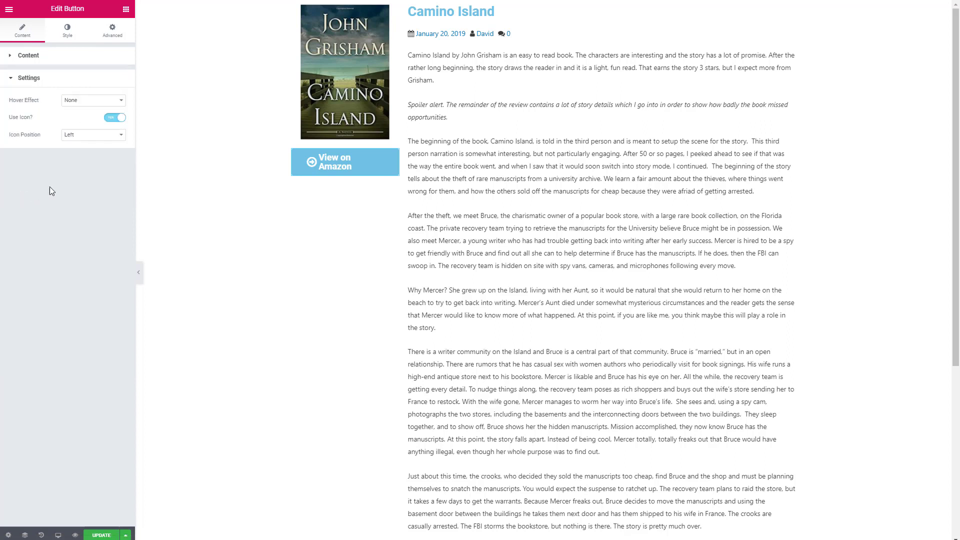
pyautogui.click(103, 140)
pyautogui.click(92, 157)
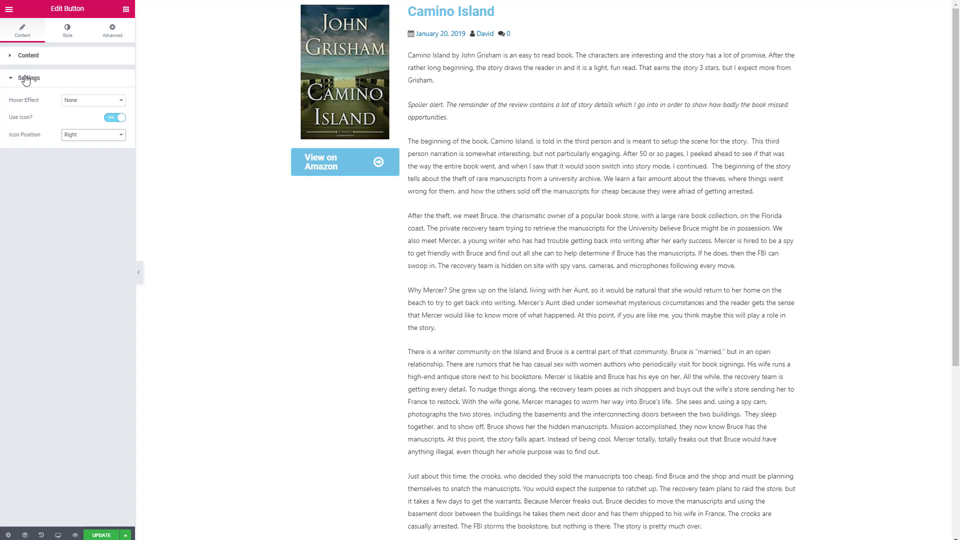
pyautogui.click(30, 56)
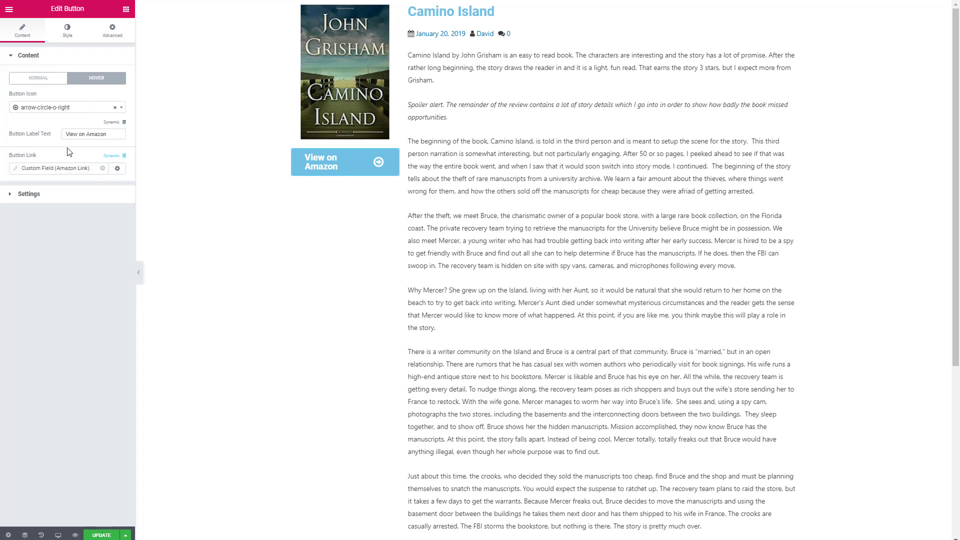
pyautogui.click(22, 194)
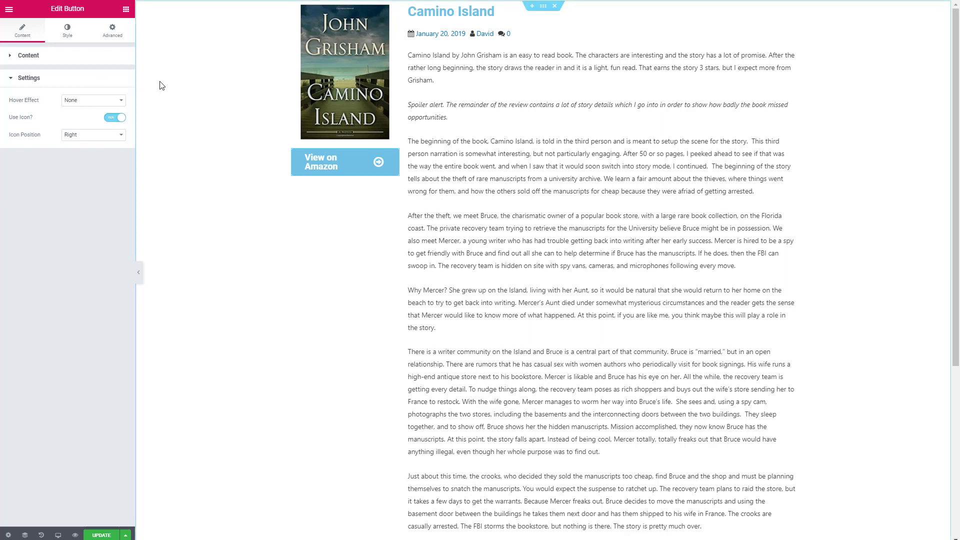
# Add a Divider below the View on Amazon button and give it the color #7a7a7a and a weight of 2
pyautogui.click(126, 9)
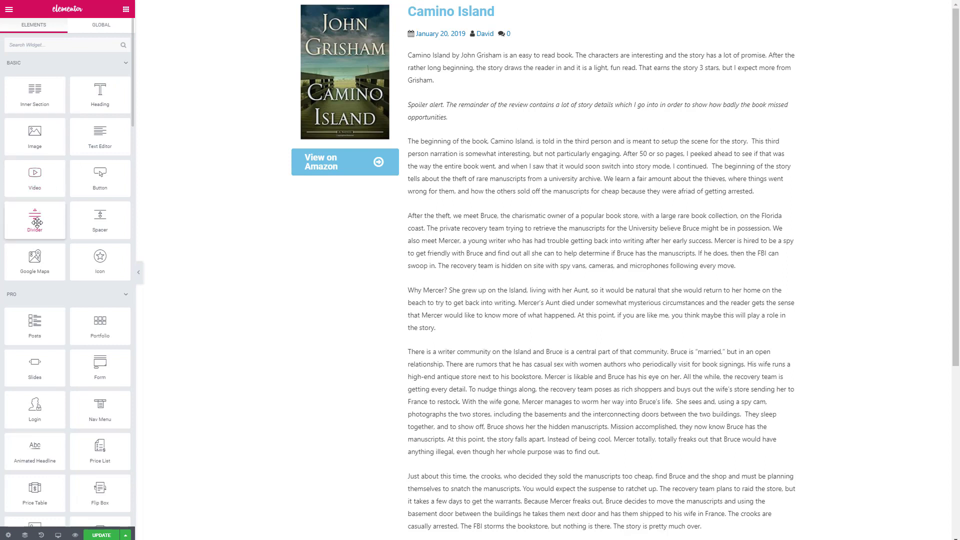
pyautogui.moveTo(37, 222); pyautogui.dragTo(325, 170)
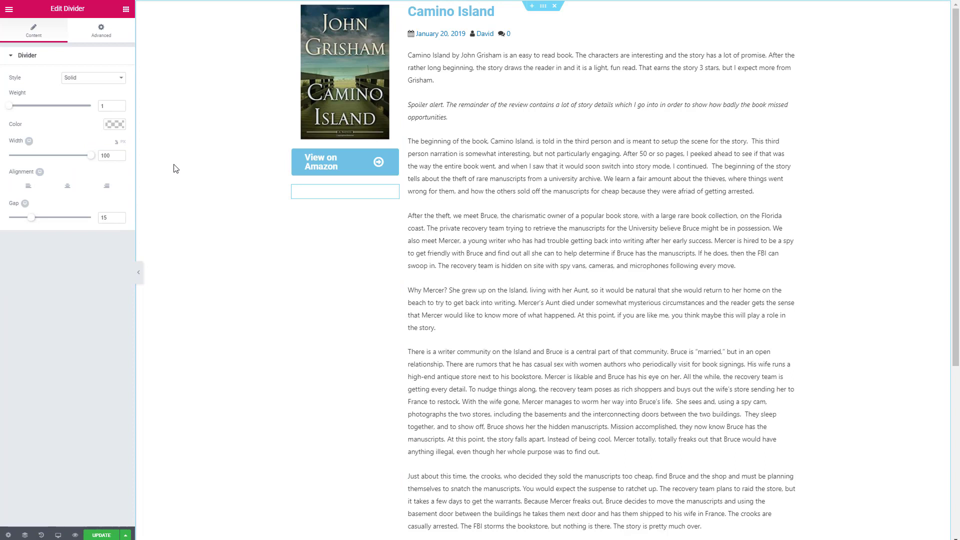
pyautogui.click(118, 126)
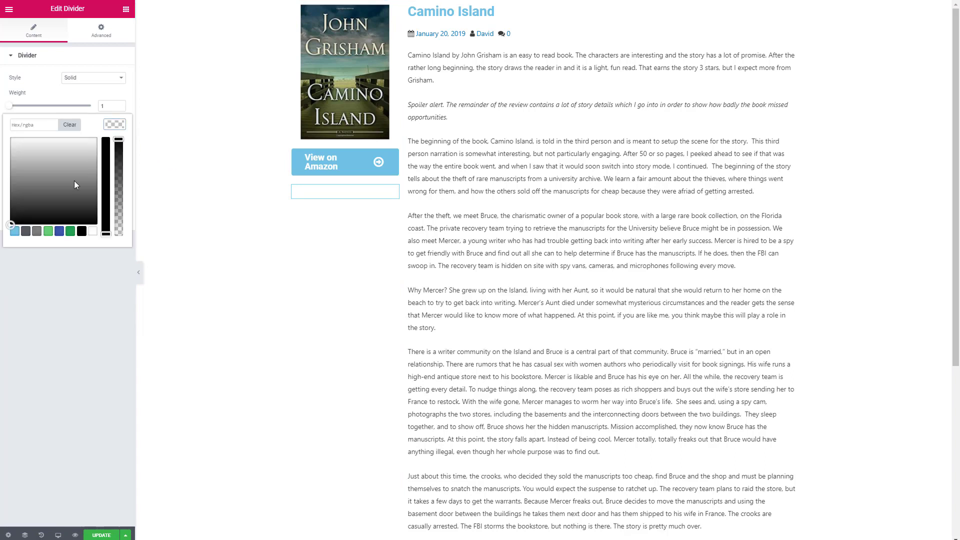
pyautogui.click(36, 231)
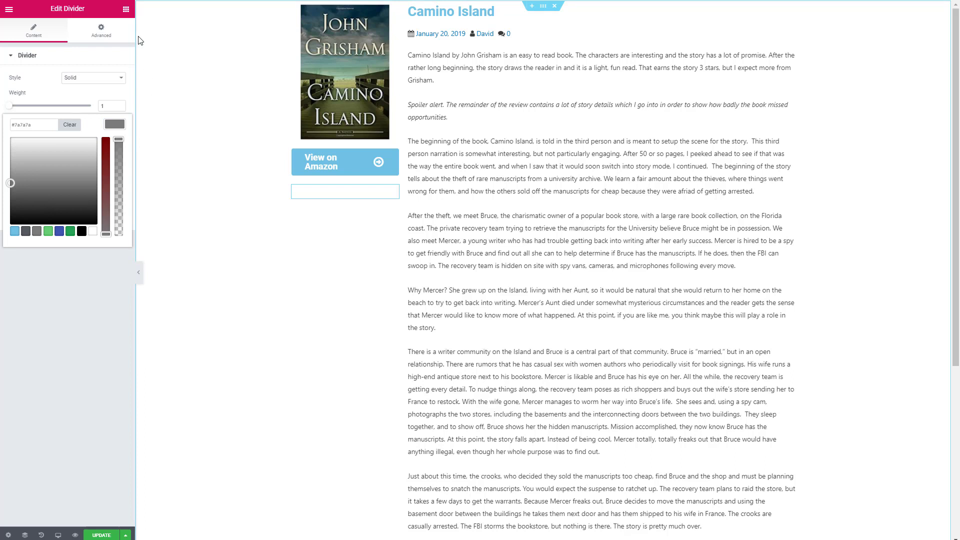
pyautogui.click(116, 79)
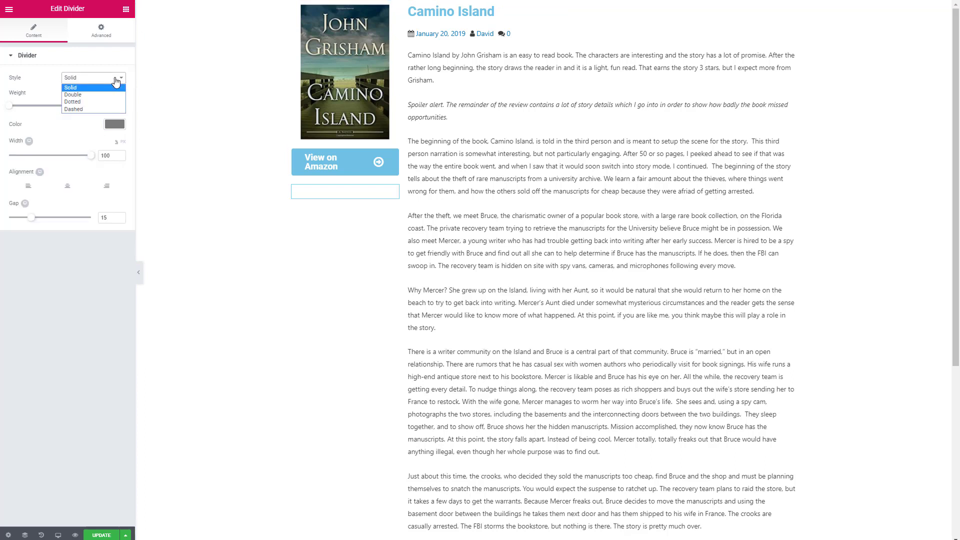
pyautogui.click(116, 80)
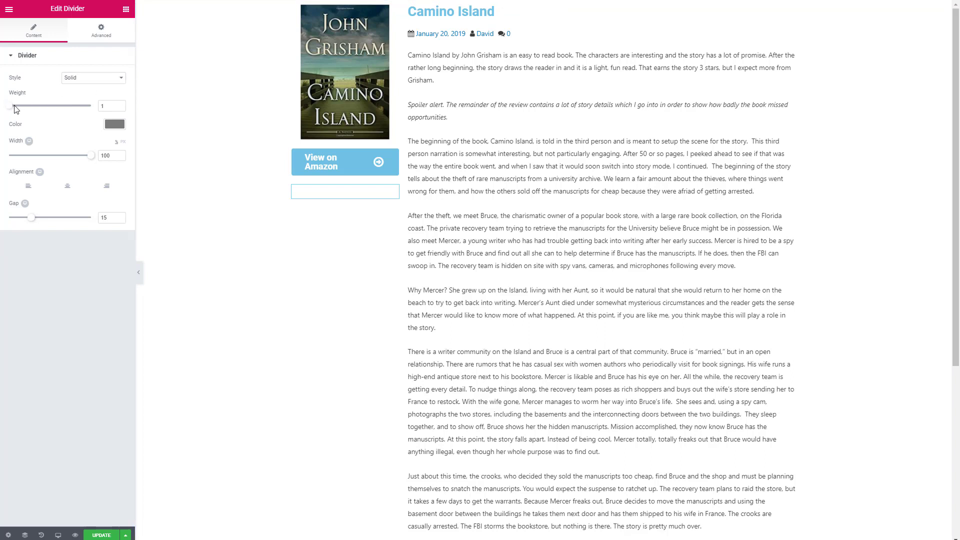
pyautogui.moveTo(16, 110); pyautogui.dragTo(20, 110)
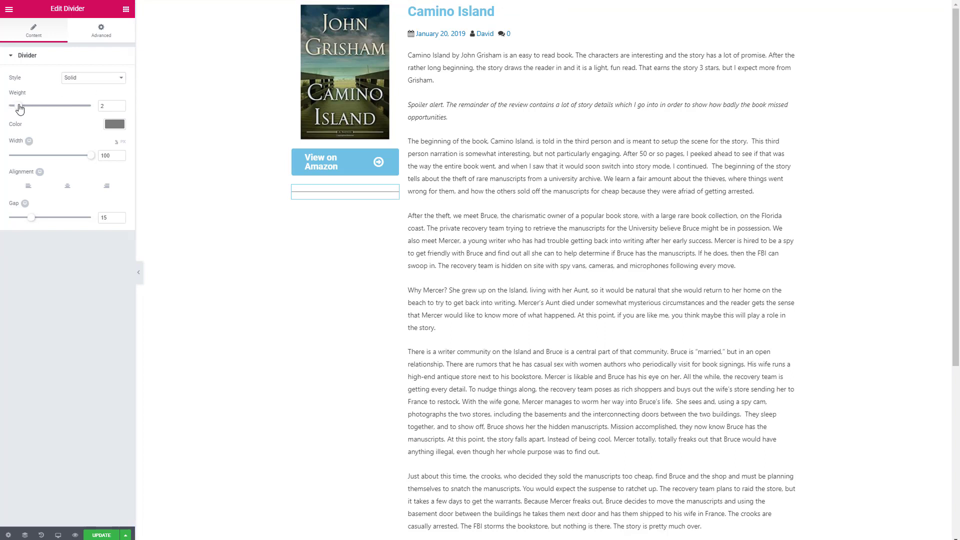
# Add a Listing Grid below the divider and choose Author Box Listing as its listing
pyautogui.click(126, 13)
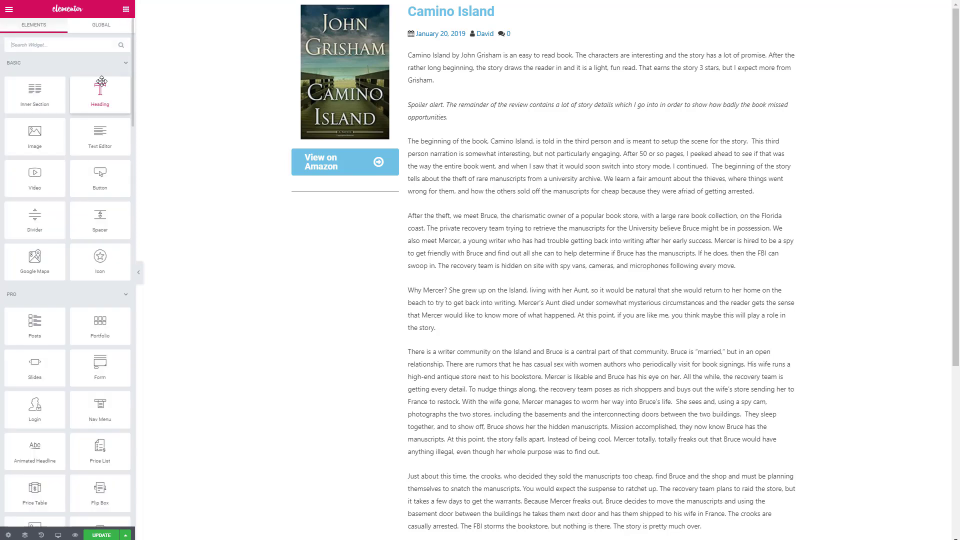
pyautogui.scroll(-5, 102, 66)
pyautogui.scroll(-15, 75, 200)
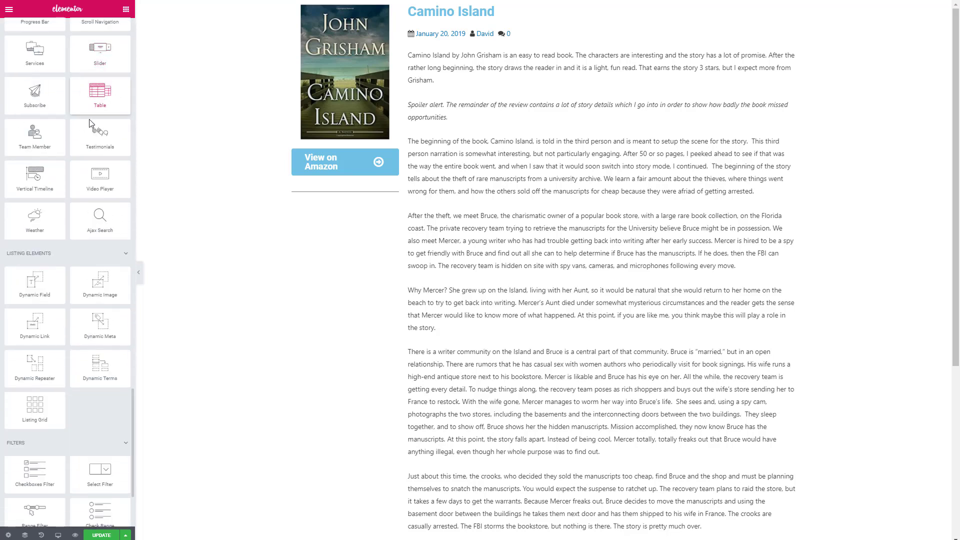
pyautogui.moveTo(35, 404); pyautogui.dragTo(326, 198)
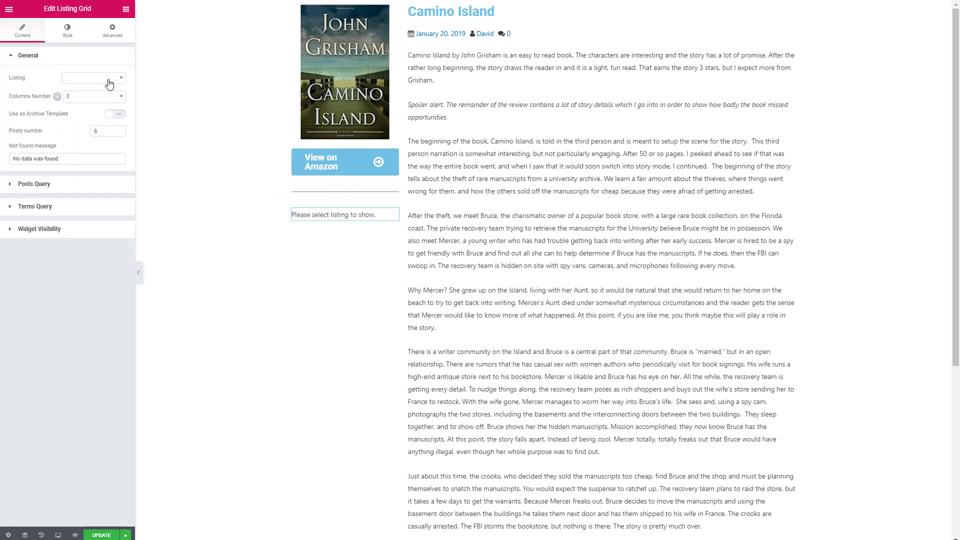
pyautogui.click(106, 82)
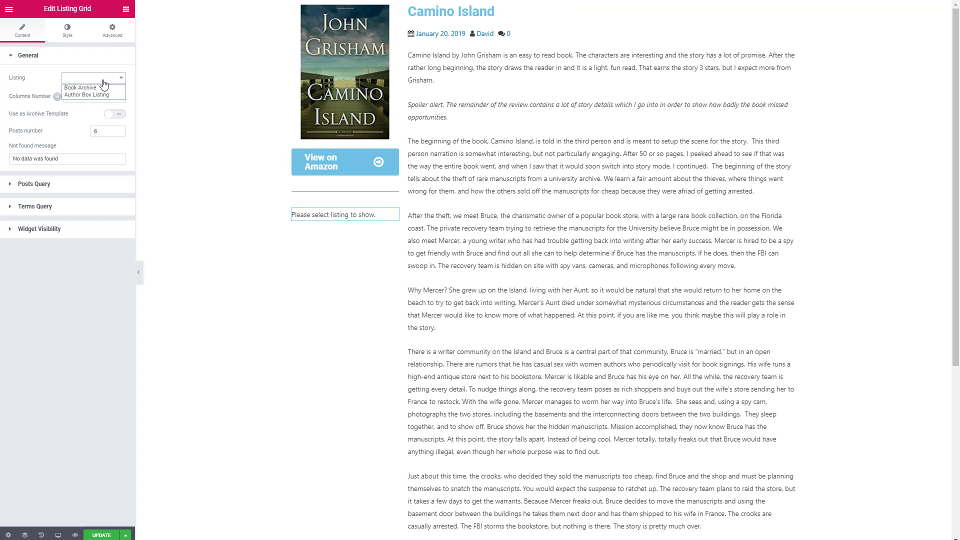
pyautogui.click(92, 95)
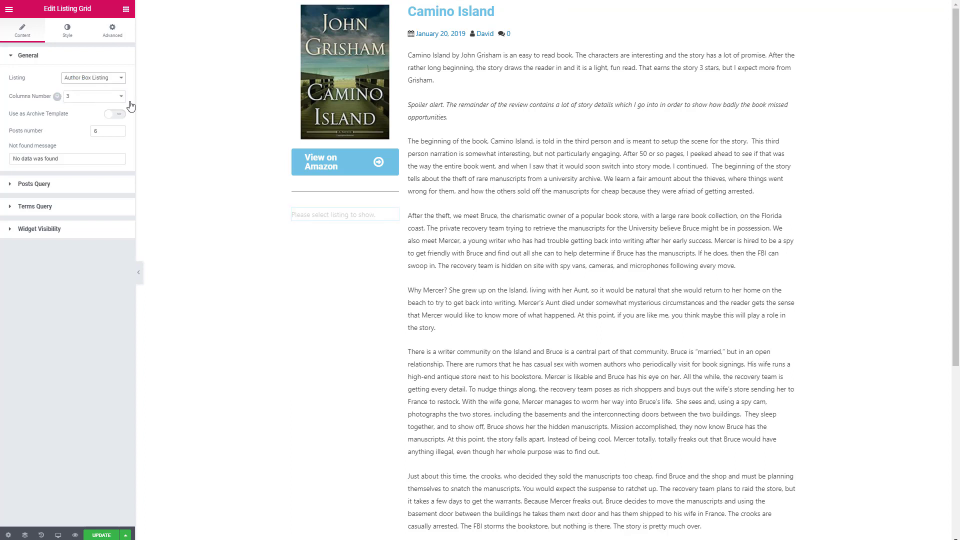
# Set the author listing grid to 1 column and its posts number to 1
pyautogui.click(119, 97)
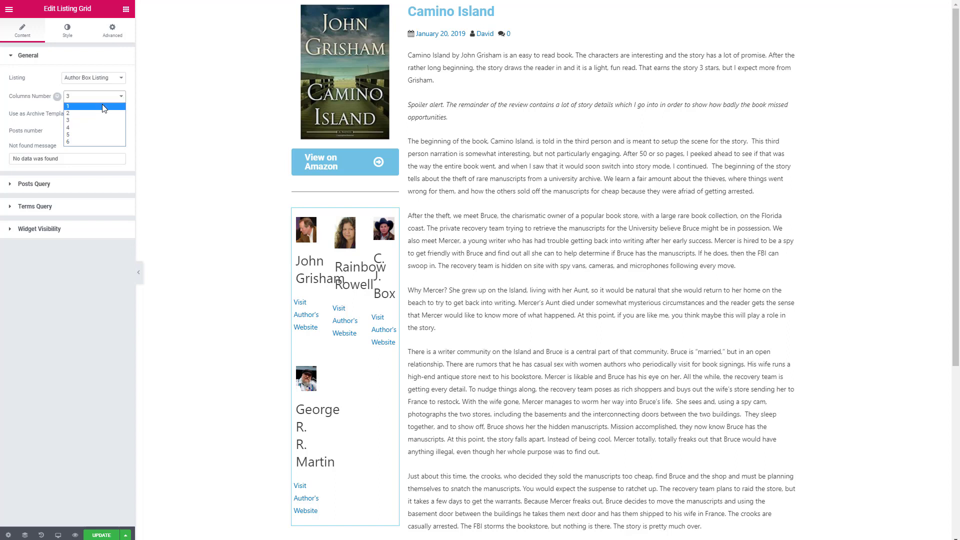
pyautogui.click(102, 106)
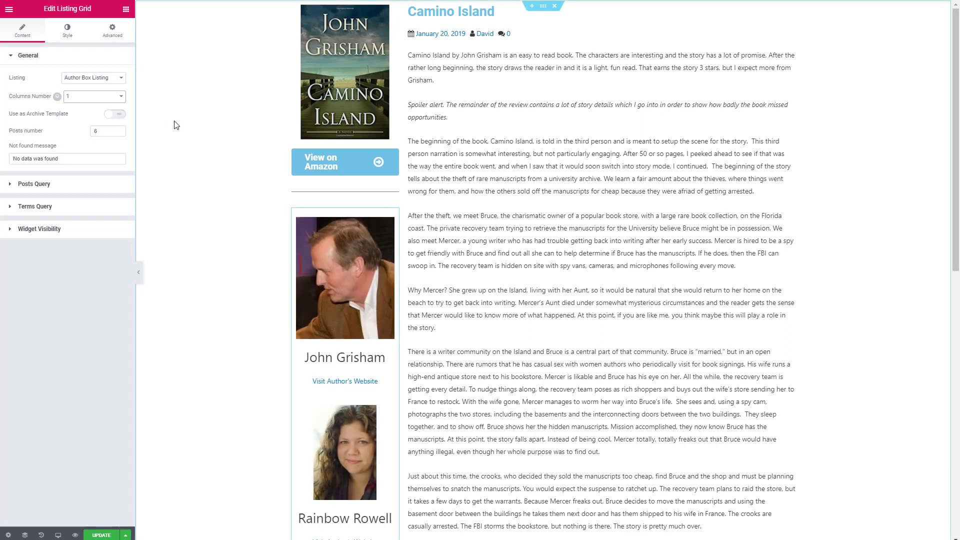
pyautogui.click(98, 131)
pyautogui.write('1')
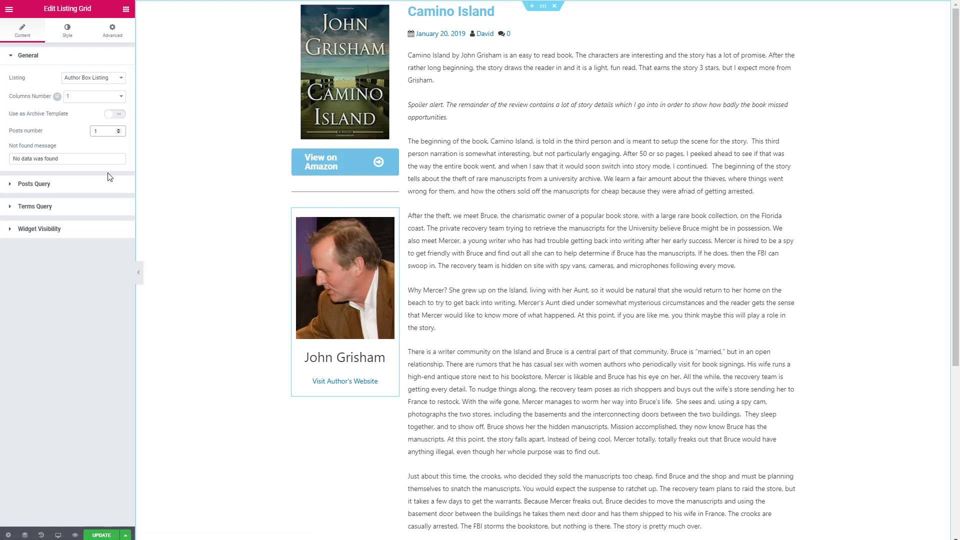
# Add a Posts Query item of type Posts Parameters to the author listing grid
pyautogui.click(9, 187)
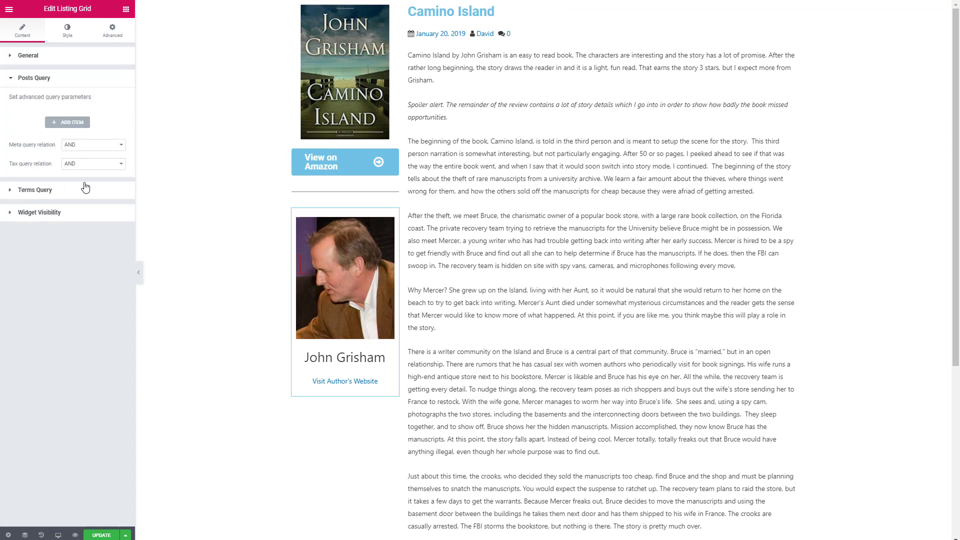
pyautogui.click(69, 123)
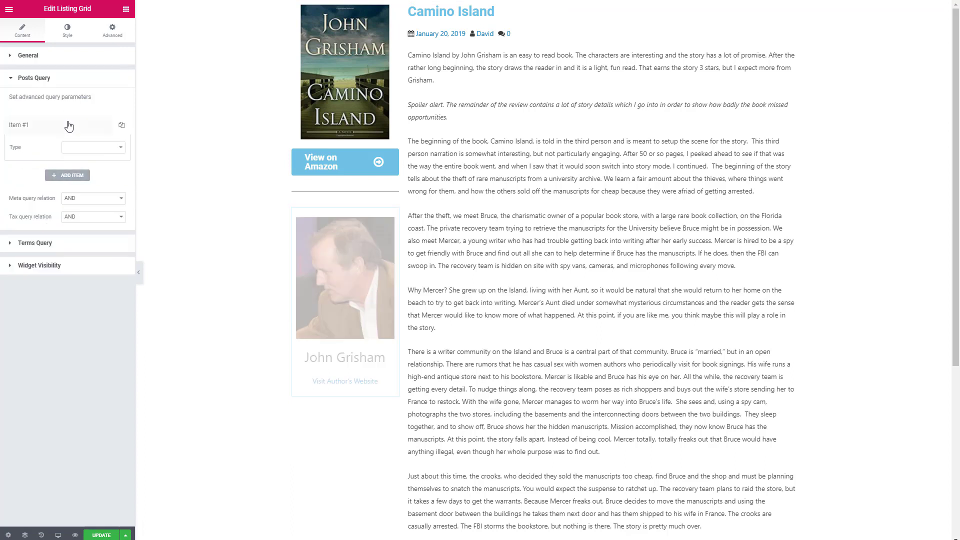
pyautogui.click(94, 148)
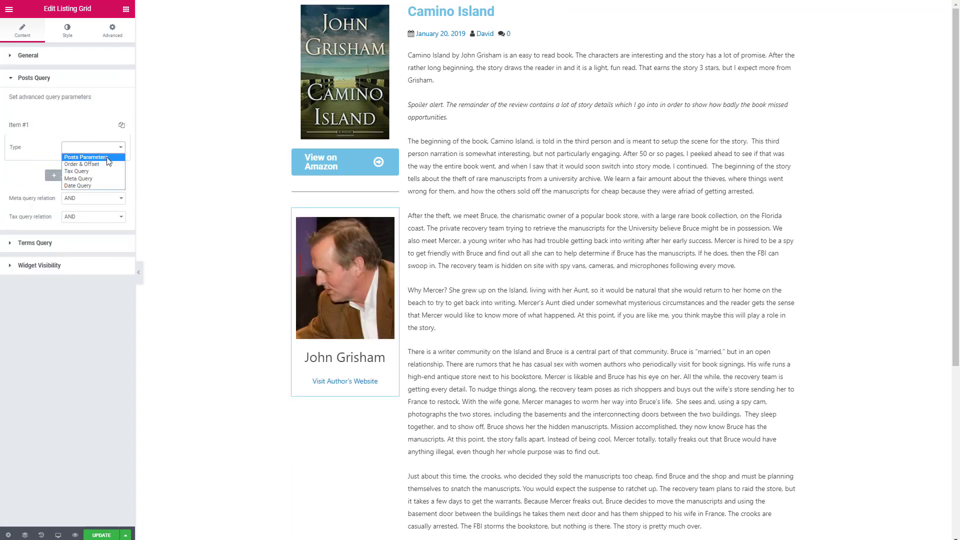
pyautogui.click(104, 157)
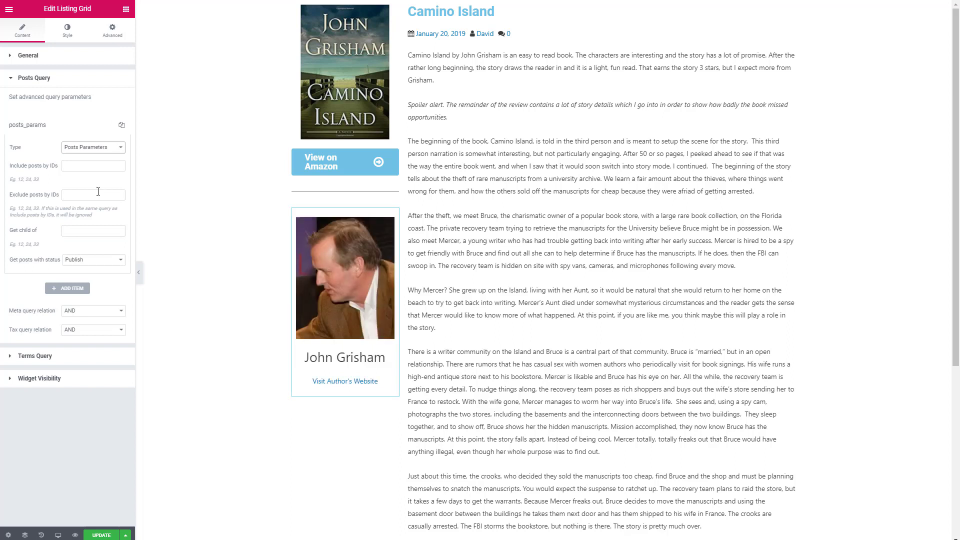
pyautogui.click(103, 167)
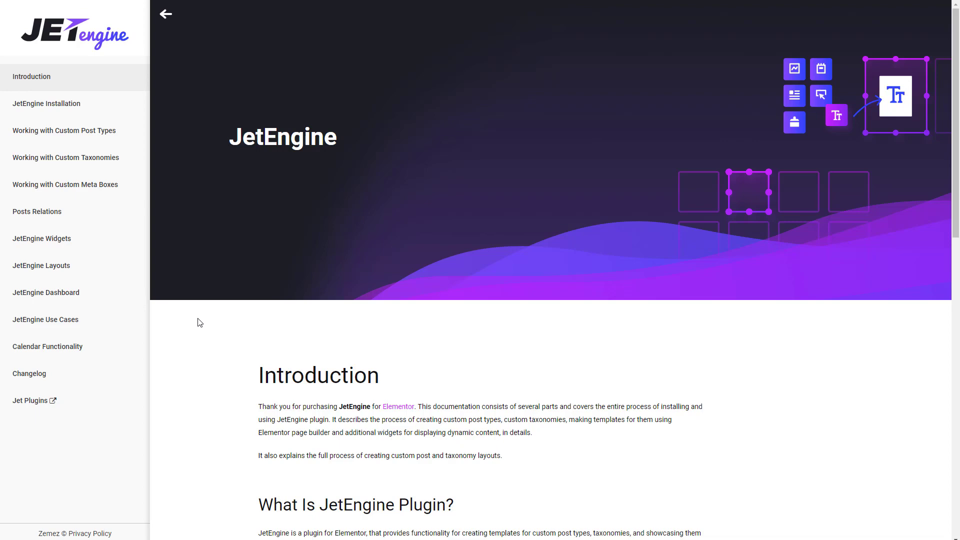
# In the JetEngine documentation on Posts Relations, copy the %related_children_from|post-type-slug% macro from the Listing Grid instructions
pyautogui.click(70, 216)
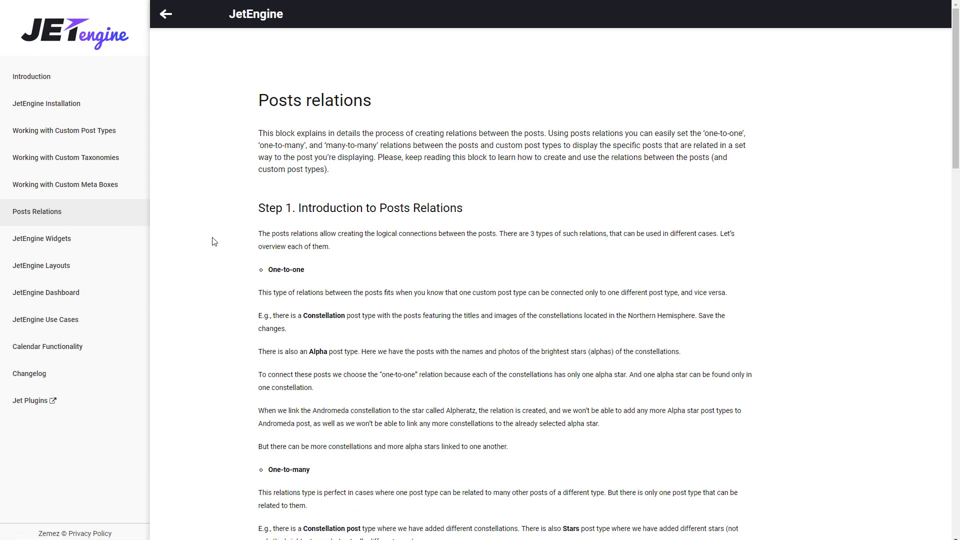
pyautogui.scroll(-13, 214, 242)
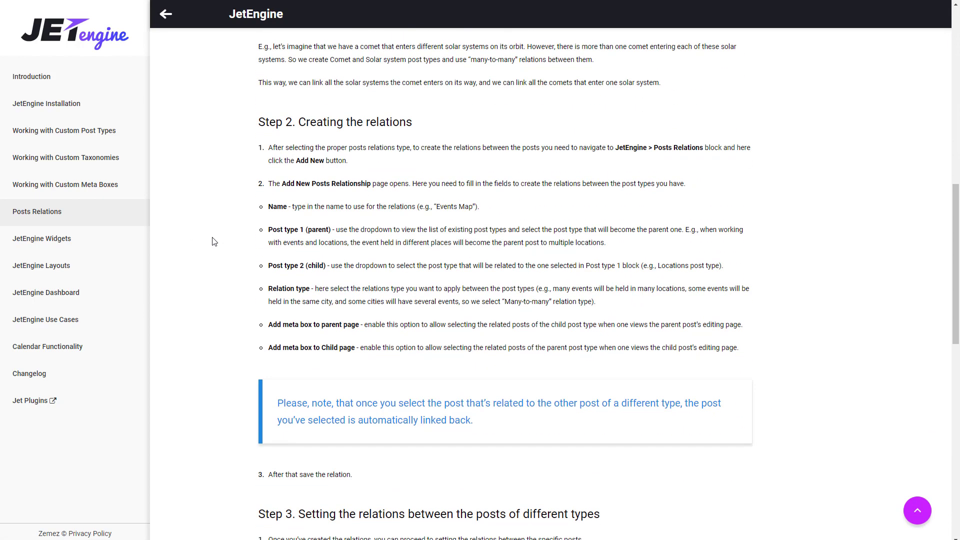
pyautogui.scroll(-5, 214, 242)
pyautogui.scroll(-7, 214, 242)
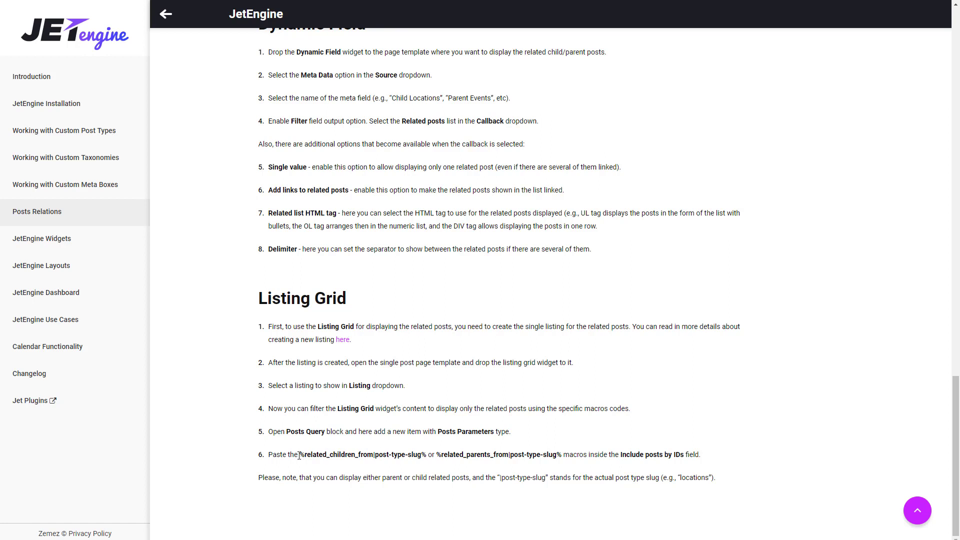
pyautogui.moveTo(299, 455); pyautogui.dragTo(428, 457)
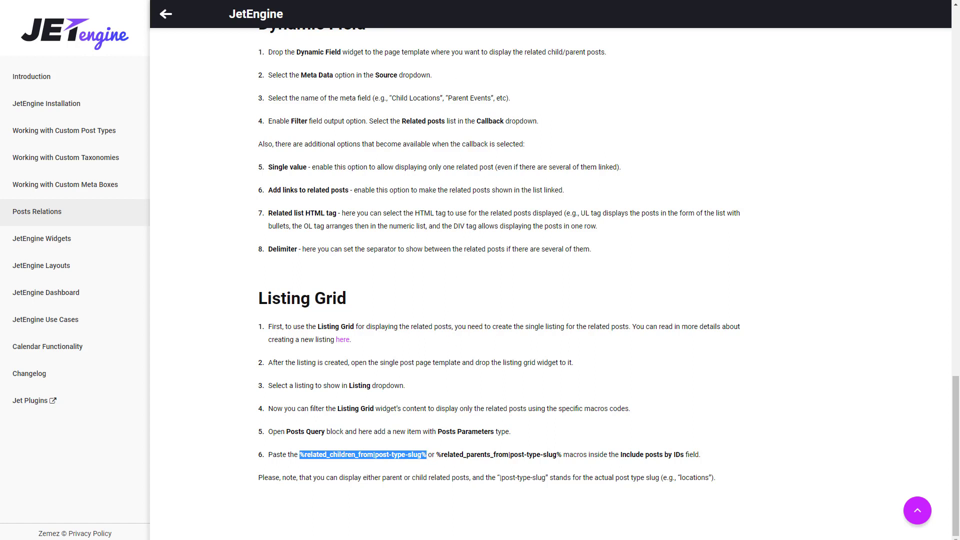
# Back in the Elementor template, set the query's Include posts by IDs to %related_children_from|author-bios%
pyautogui.click(260, 0)
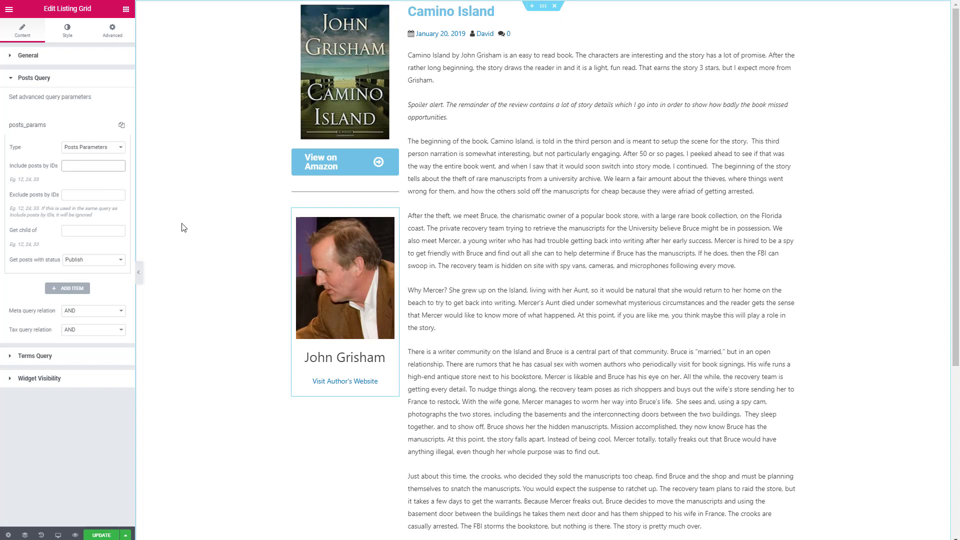
pyautogui.click(82, 171)
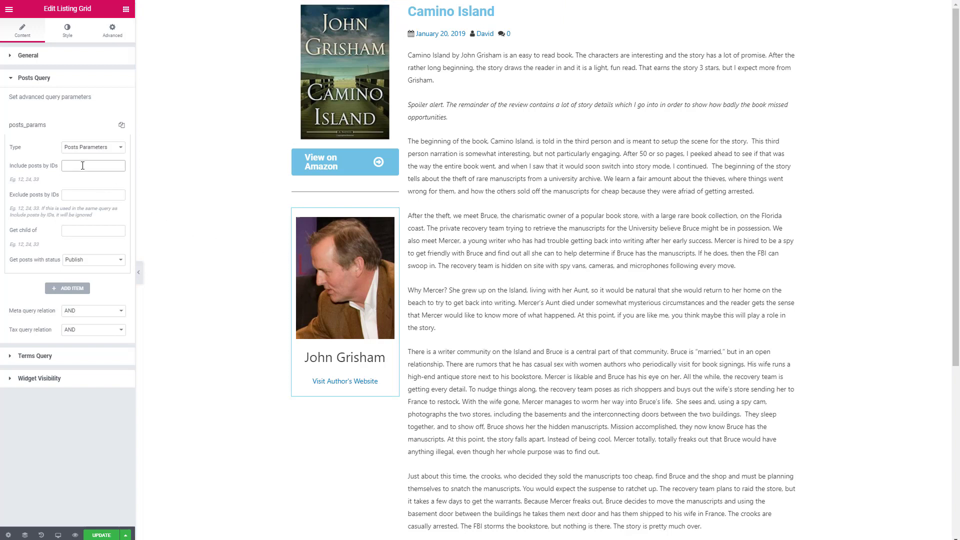
pyautogui.hotkey('ctrl', 'v')
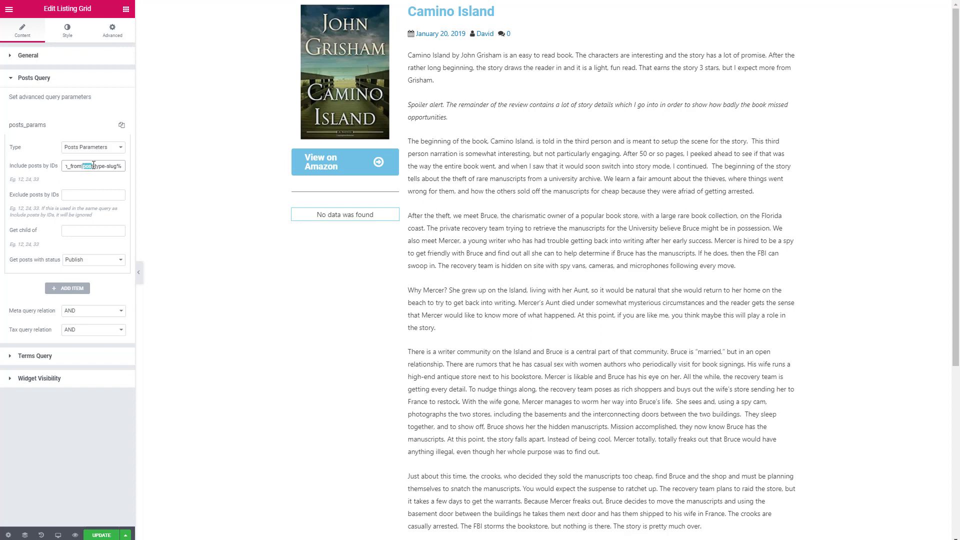
pyautogui.moveTo(101, 168); pyautogui.dragTo(116, 167)
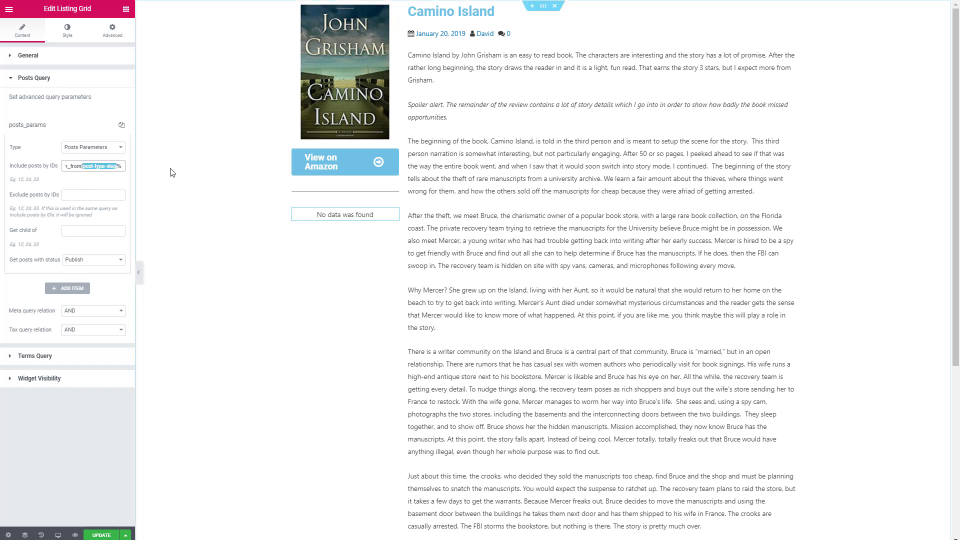
pyautogui.write('author')
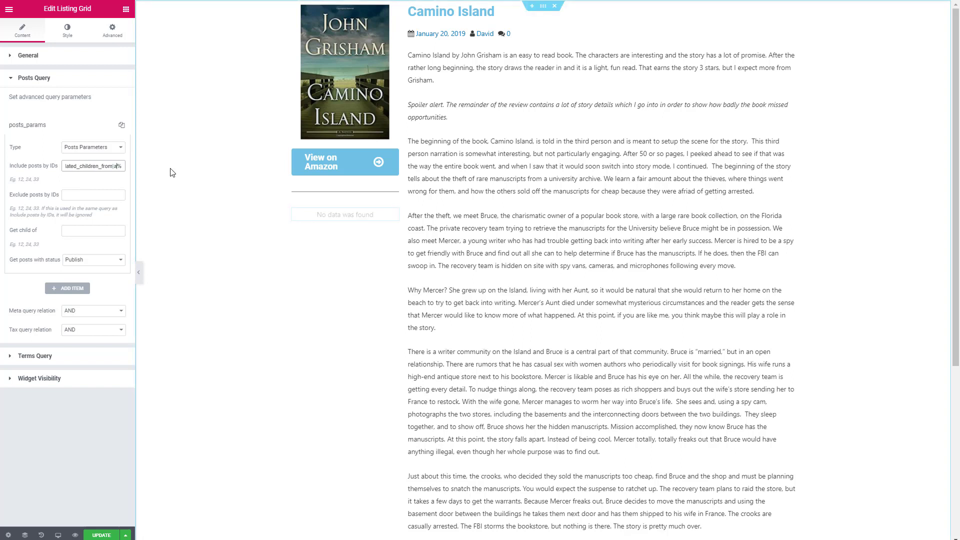
pyautogui.write('-bios%')
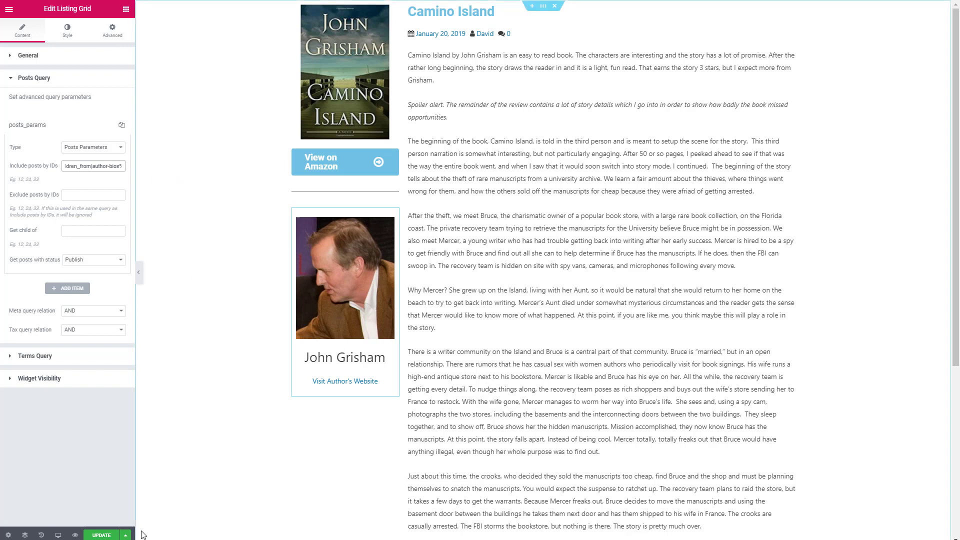
# Save the updated Book Single template and exit the editor to the WordPress dashboard
pyautogui.click(102, 536)
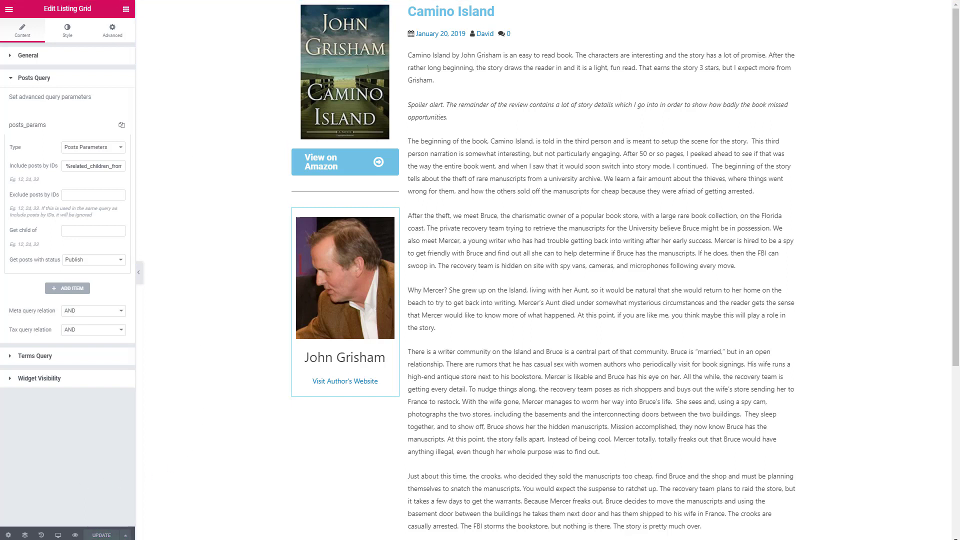
pyautogui.click(8, 12)
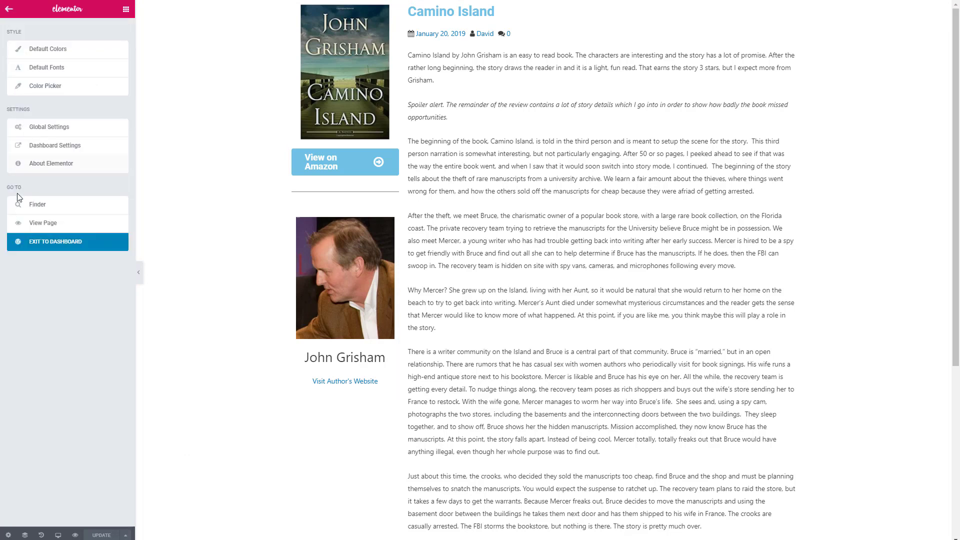
pyautogui.click(40, 243)
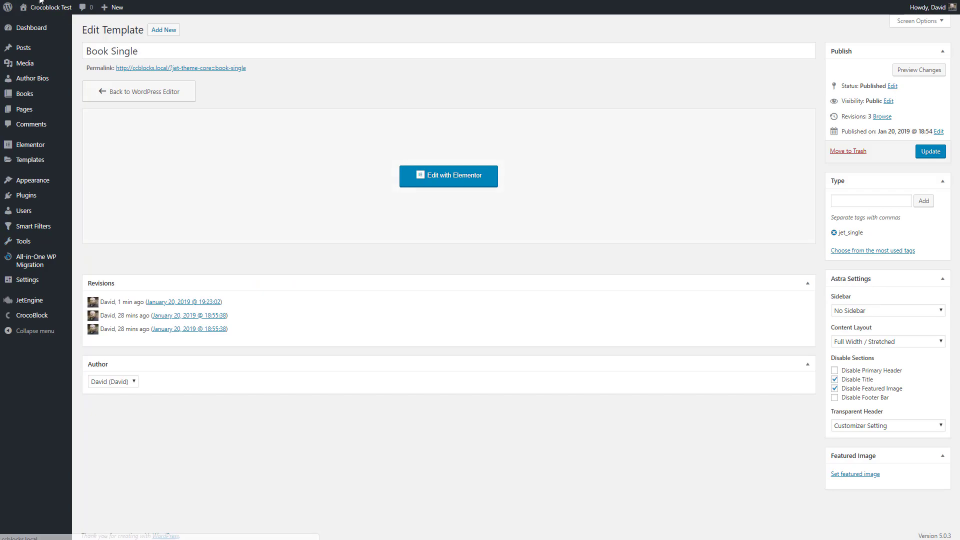
# Visit the live site's /book/ archive and view the A Knight of the Seven Kingdoms review page
pyautogui.click(45, 8)
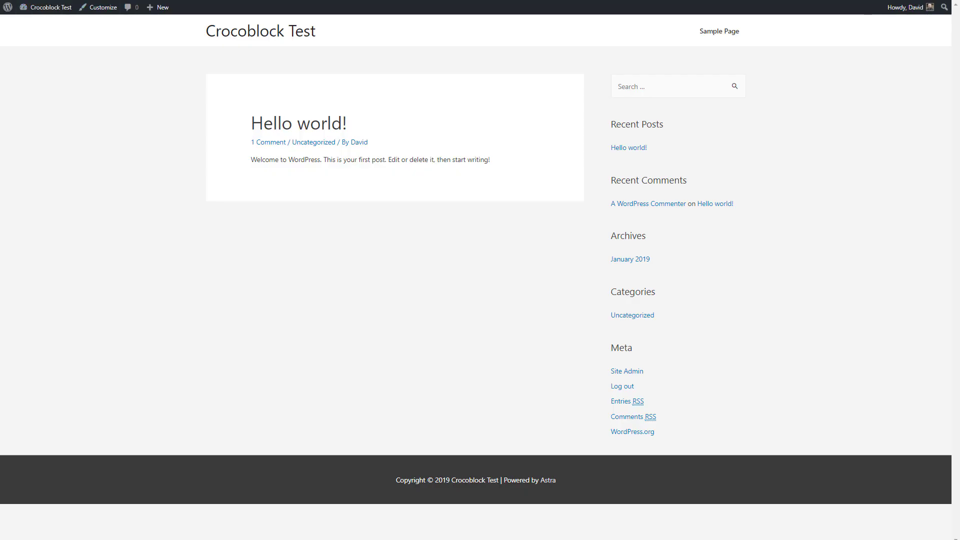
pyautogui.write('/book/')
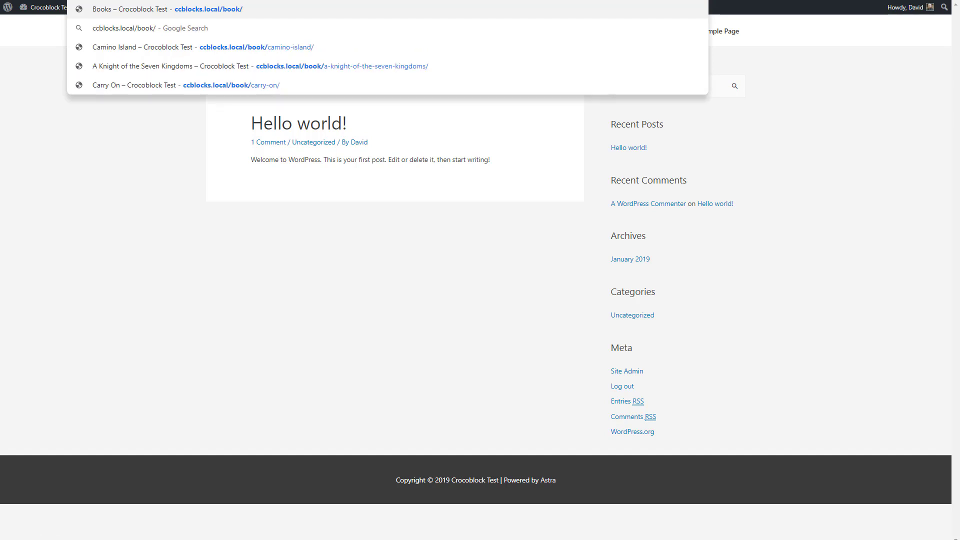
pyautogui.press('Return')
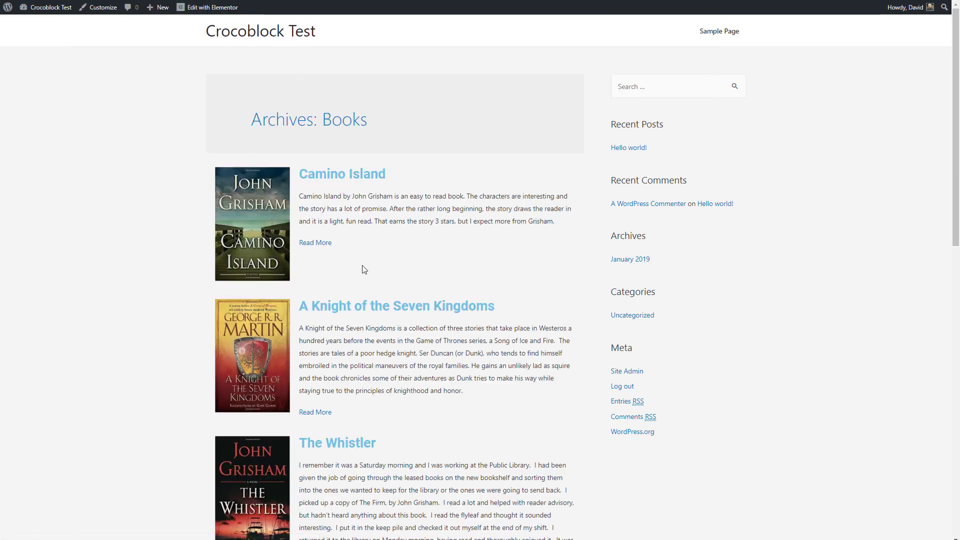
pyautogui.click(348, 307)
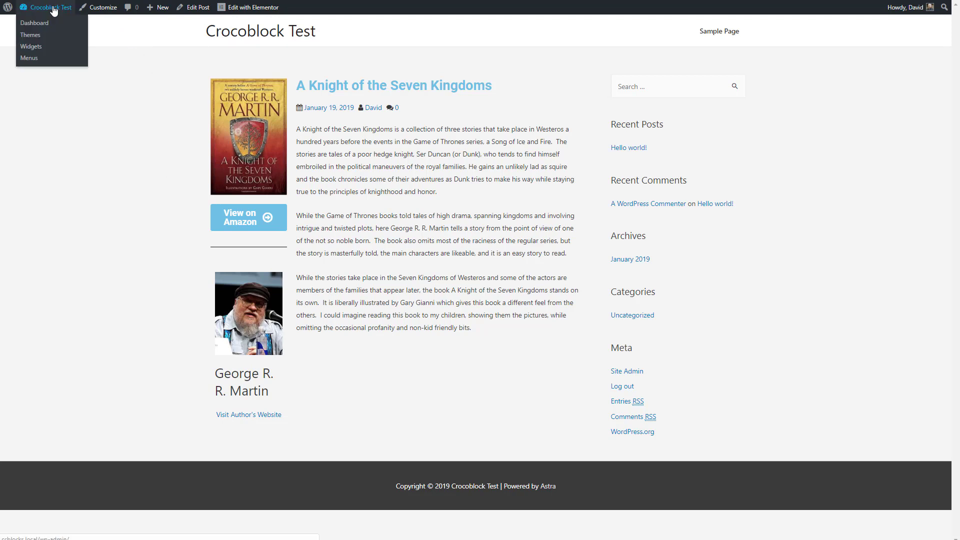
# Return to the dashboard and create a Single template named Author Single in the CrocoBlock library
pyautogui.click(41, 22)
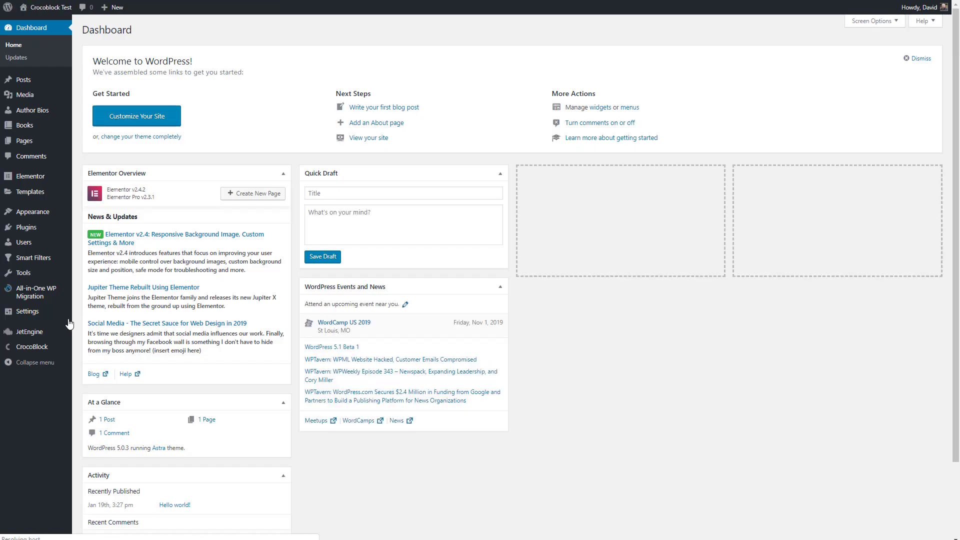
pyautogui.moveTo(44, 333)
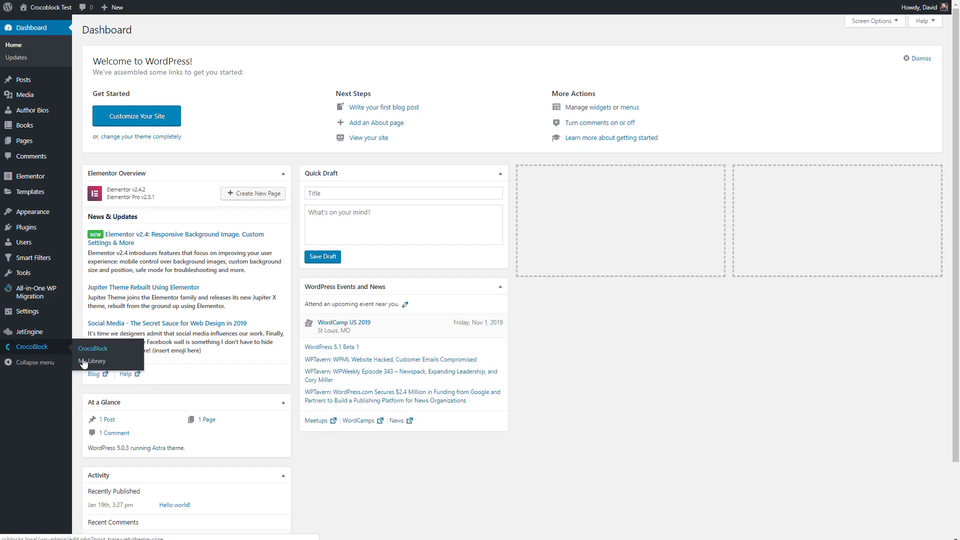
pyautogui.click(84, 359)
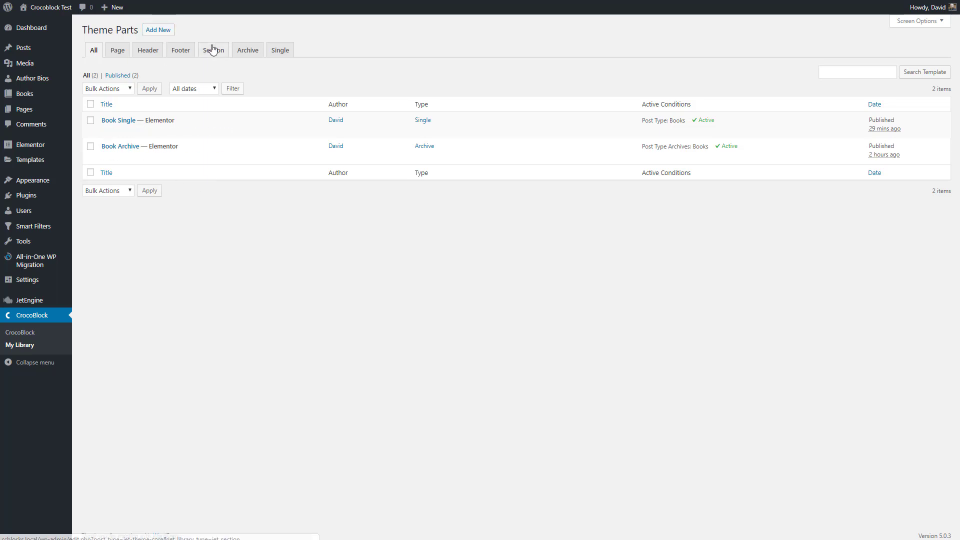
pyautogui.click(280, 50)
pyautogui.click(157, 30)
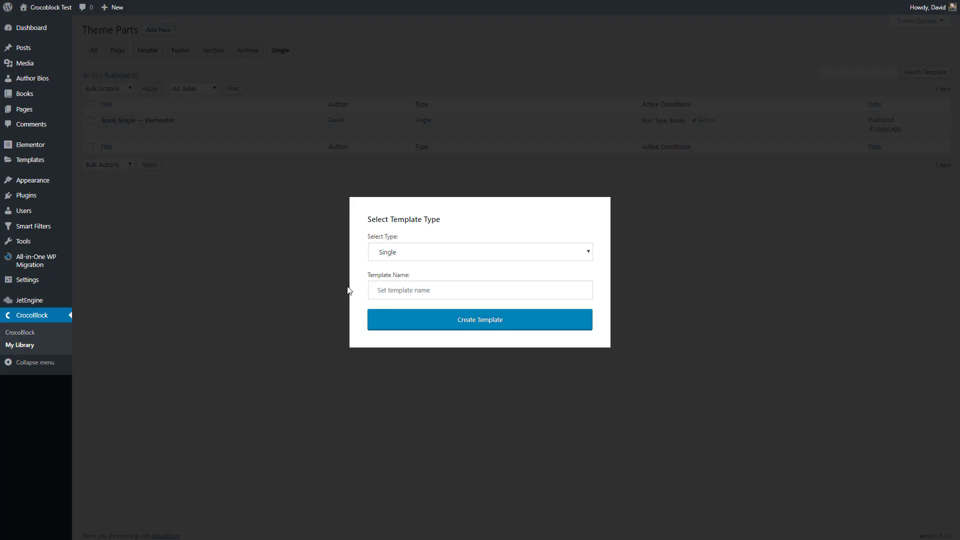
pyautogui.click(396, 288)
pyautogui.write('Author Single')
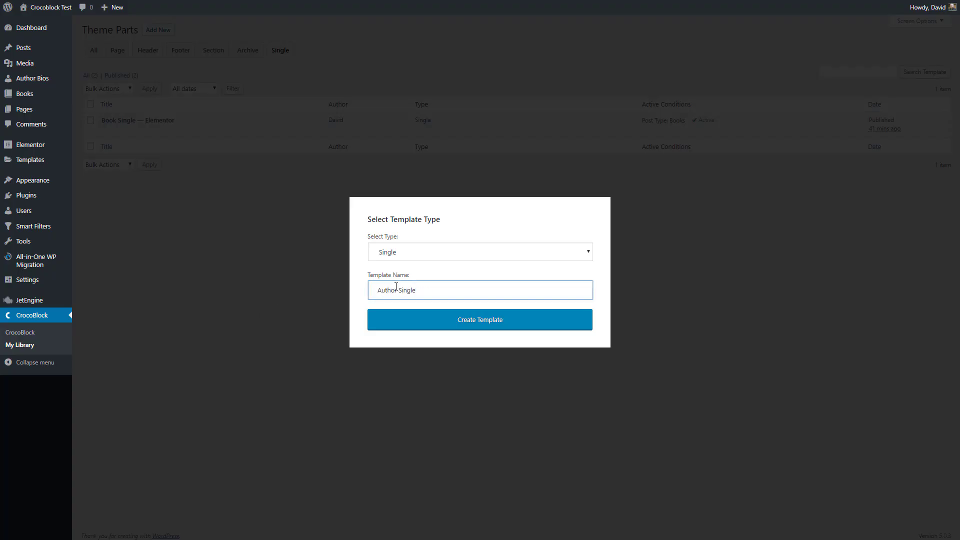
pyautogui.click(439, 320)
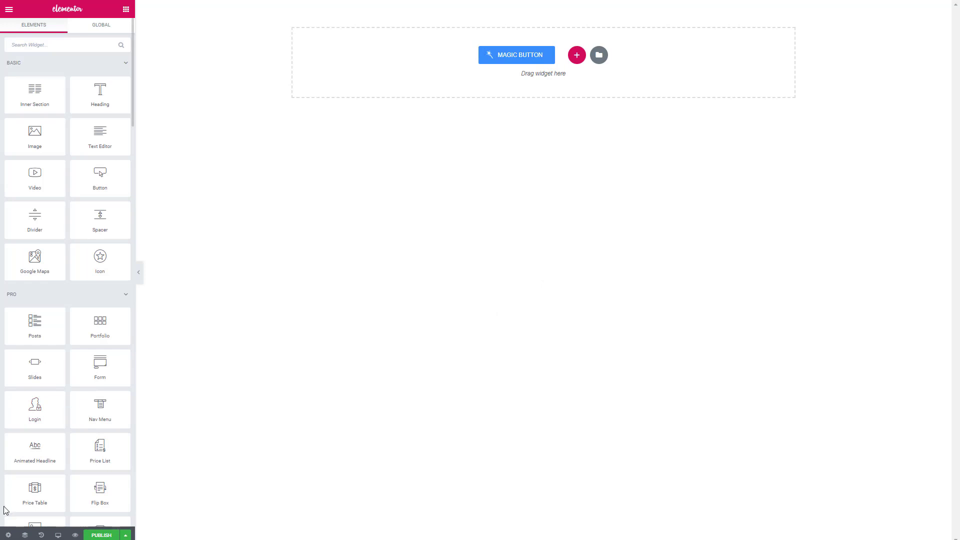
# Set the status of the Author Single template to Published in its settings
pyautogui.click(8, 535)
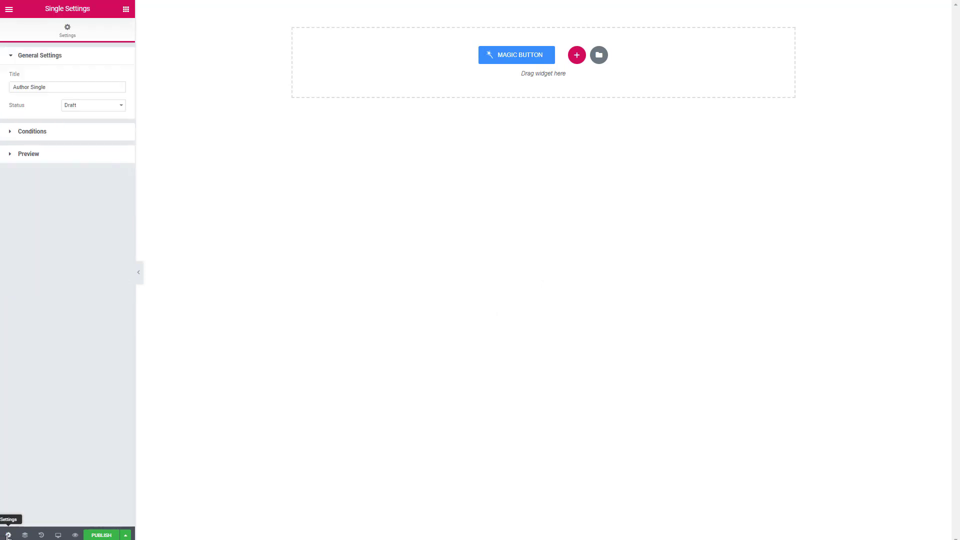
pyautogui.click(88, 106)
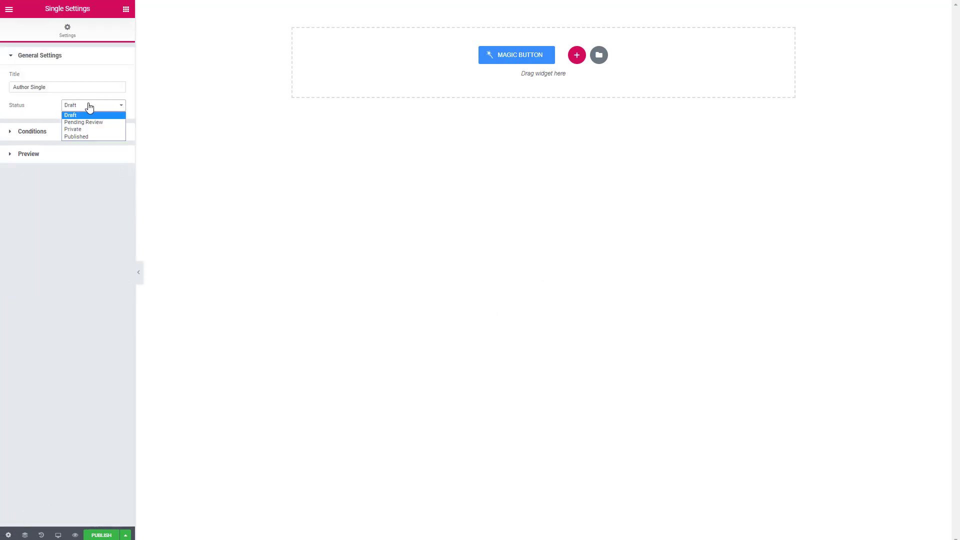
pyautogui.click(77, 137)
# Set the template's conditions to Singular, Post Type, with Author Bios replacing Posts as the post type
pyautogui.click(71, 135)
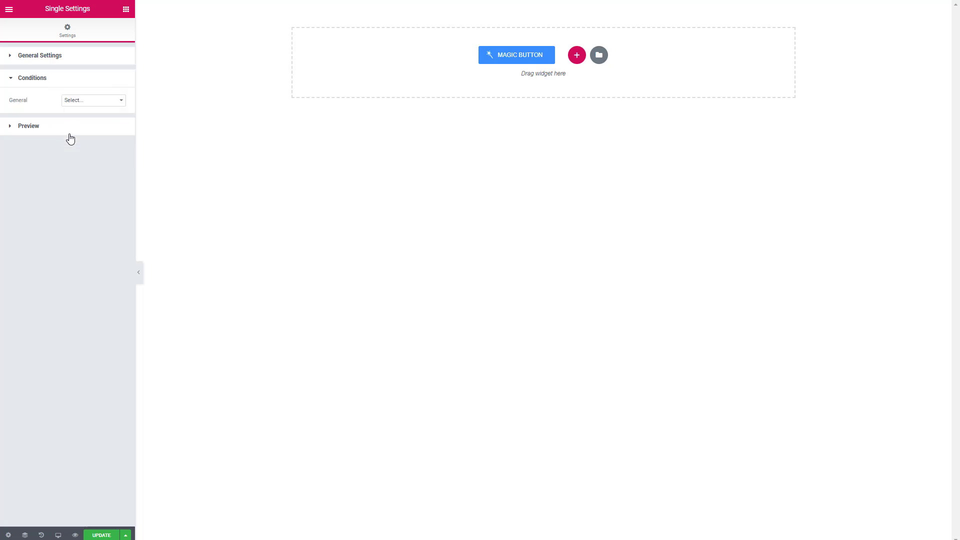
pyautogui.click(86, 103)
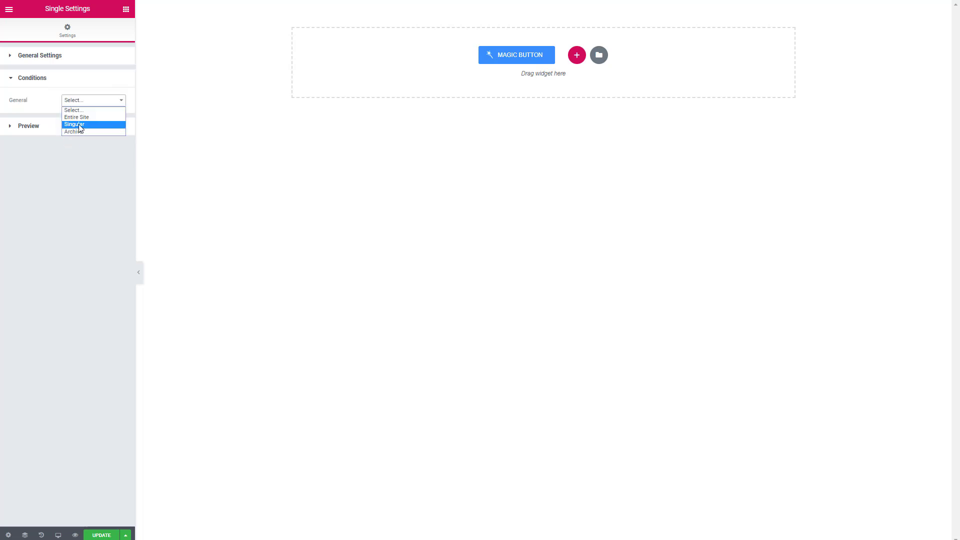
pyautogui.click(79, 124)
pyautogui.click(82, 121)
pyautogui.click(81, 129)
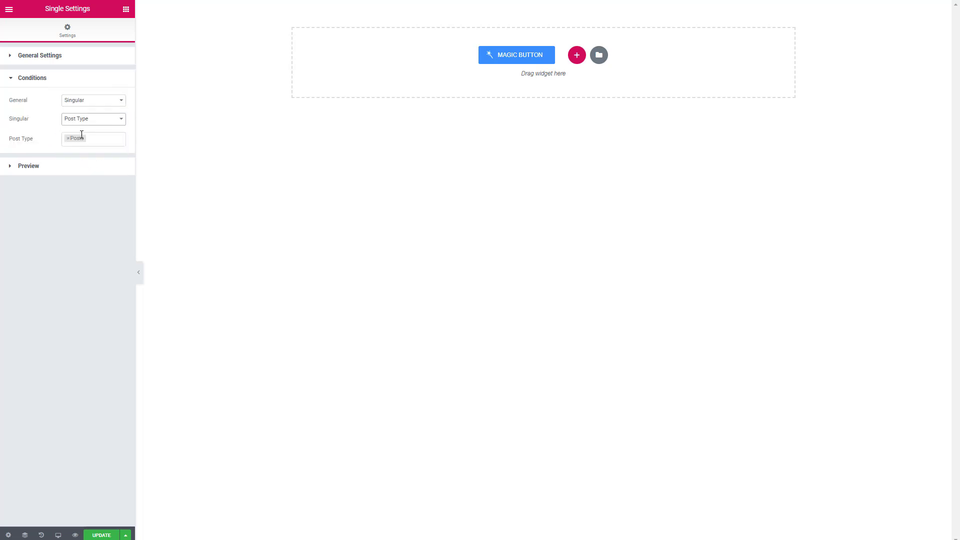
pyautogui.click(97, 138)
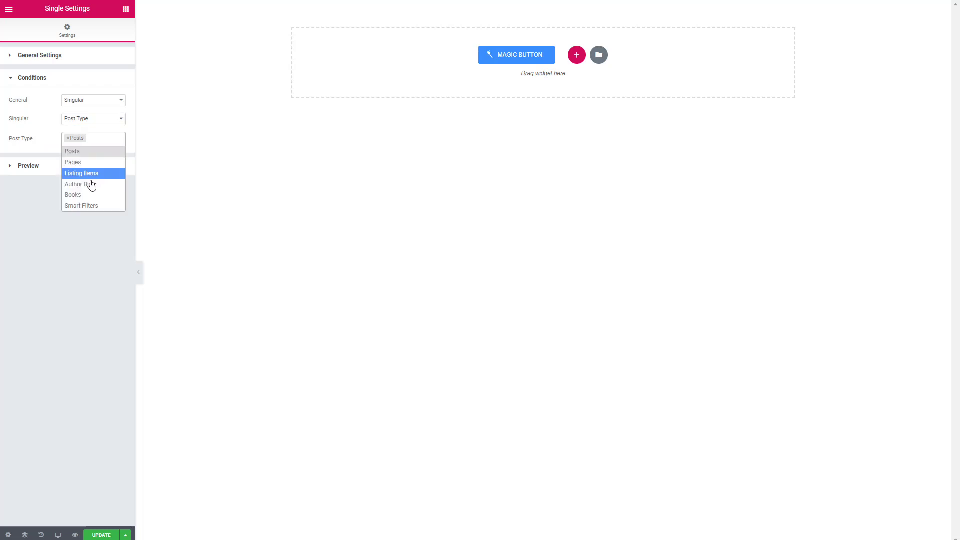
pyautogui.click(91, 185)
pyautogui.click(68, 139)
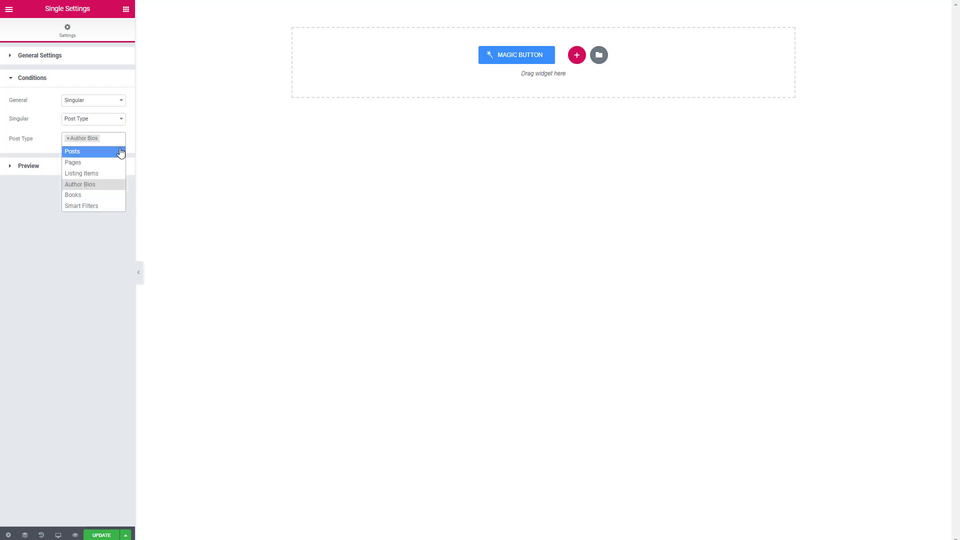
pyautogui.click(25, 219)
# Set the template preview to the Author Bios post John Grisham and save the template
pyautogui.click(23, 165)
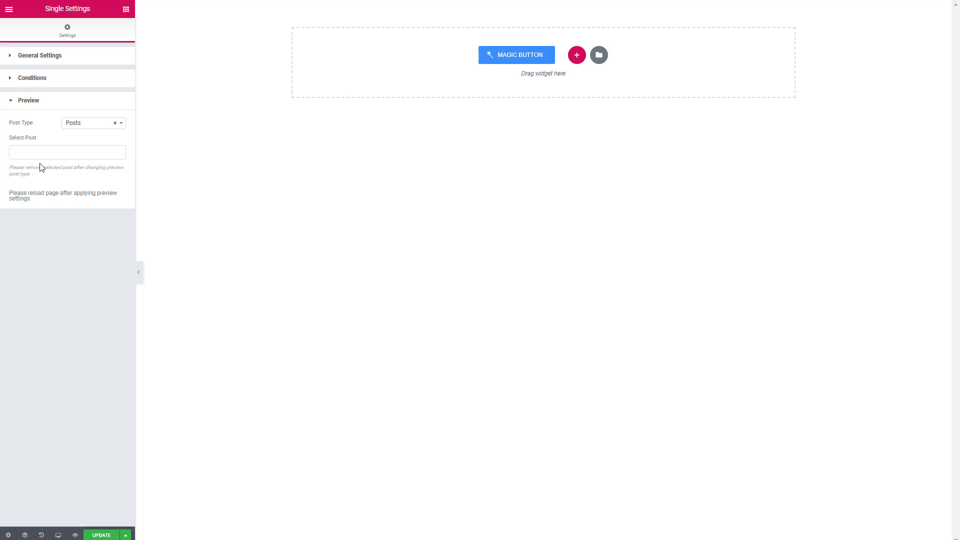
pyautogui.click(90, 125)
pyautogui.click(87, 183)
pyautogui.click(82, 153)
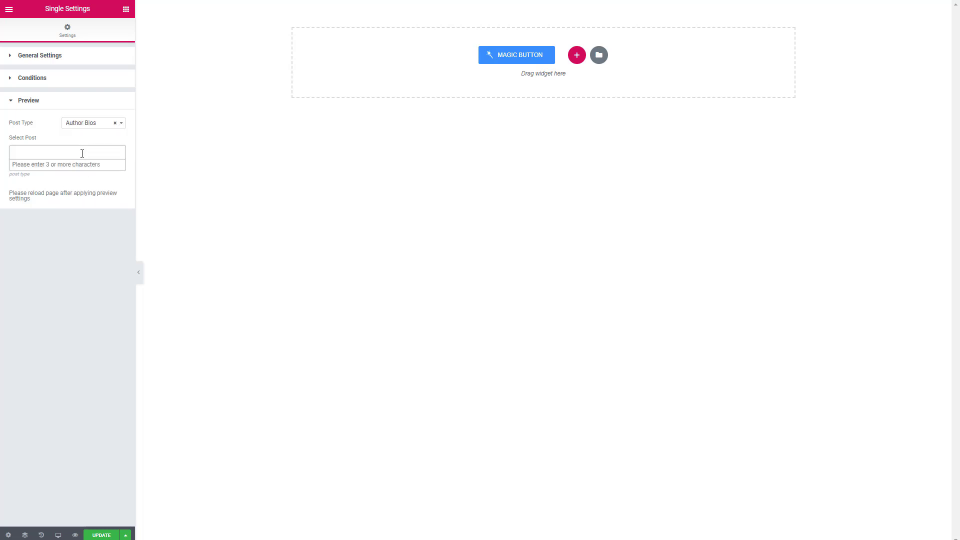
pyautogui.write('Grish')
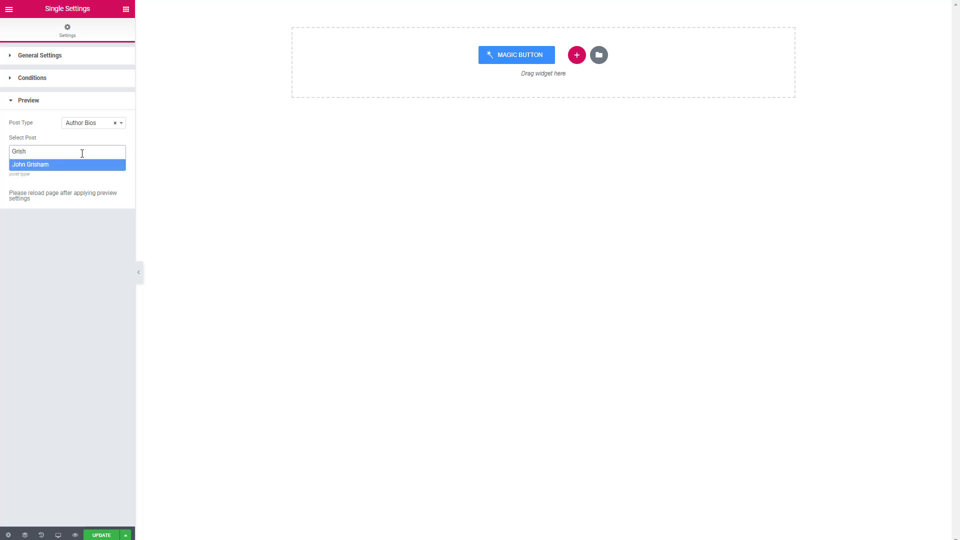
pyautogui.click(39, 165)
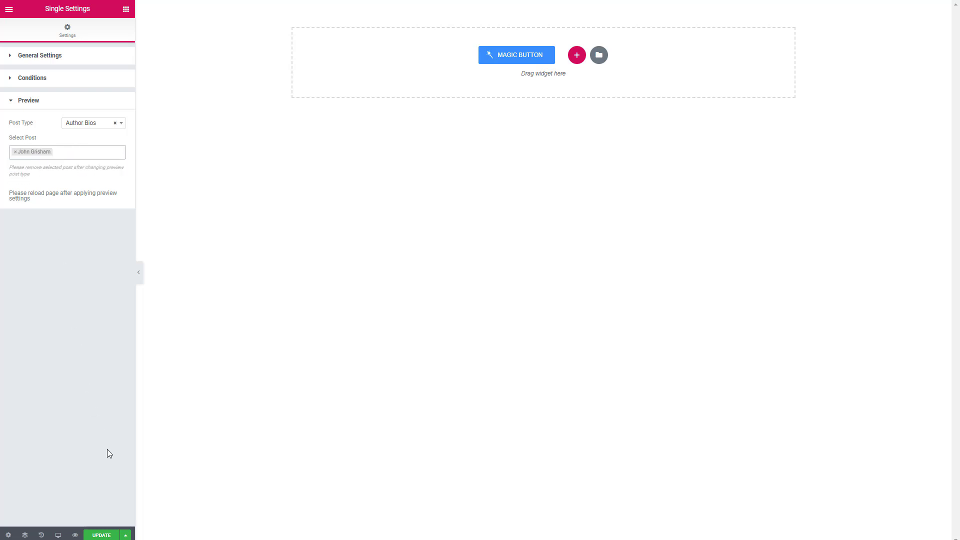
pyautogui.click(103, 535)
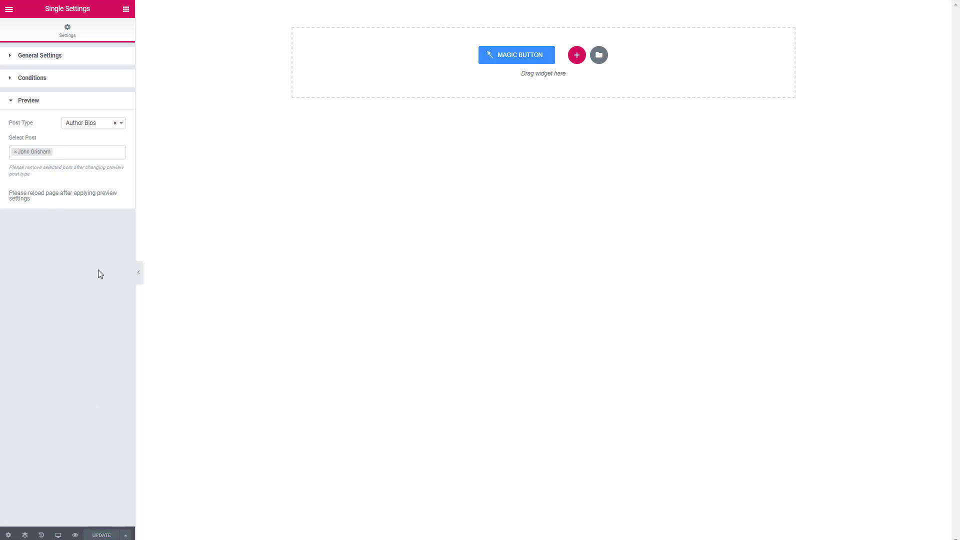
# Add a two-column section and place a Dynamic Image widget in its first column
pyautogui.click(126, 9)
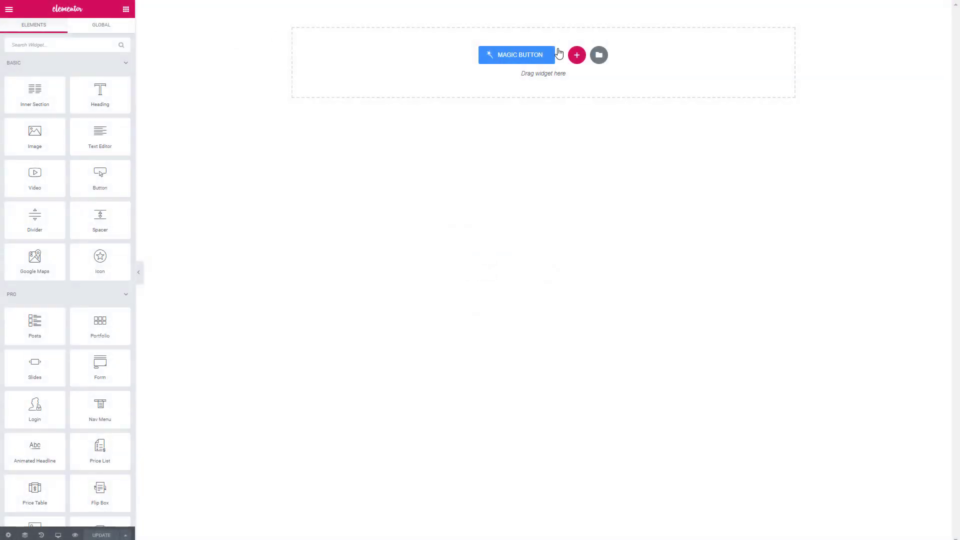
pyautogui.click(575, 56)
pyautogui.click(470, 81)
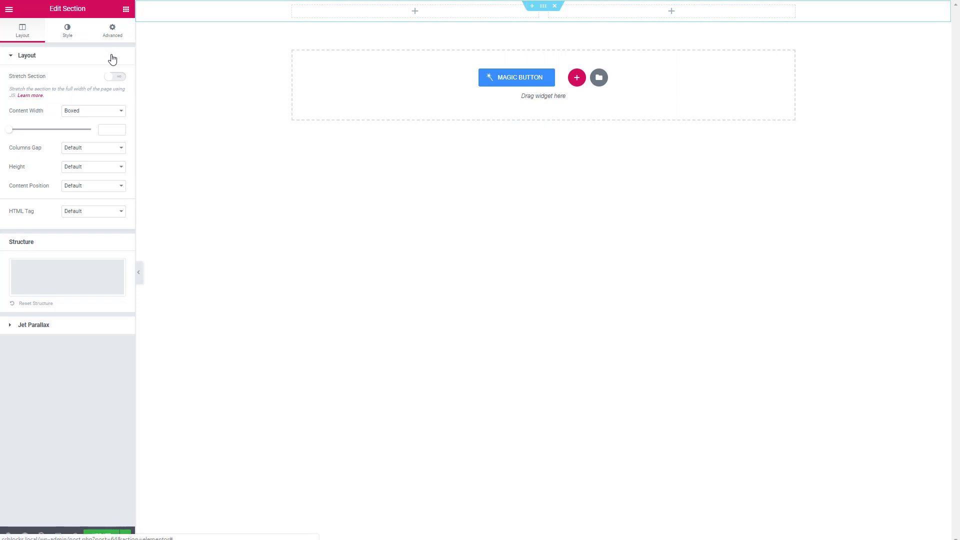
pyautogui.click(124, 9)
pyautogui.scroll(-20, 84, 150)
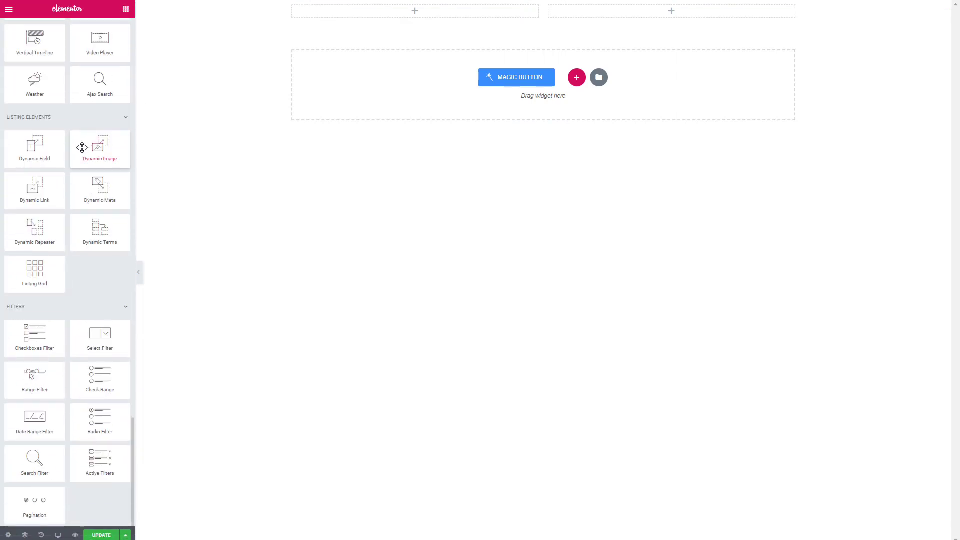
pyautogui.moveTo(103, 145); pyautogui.dragTo(381, 15)
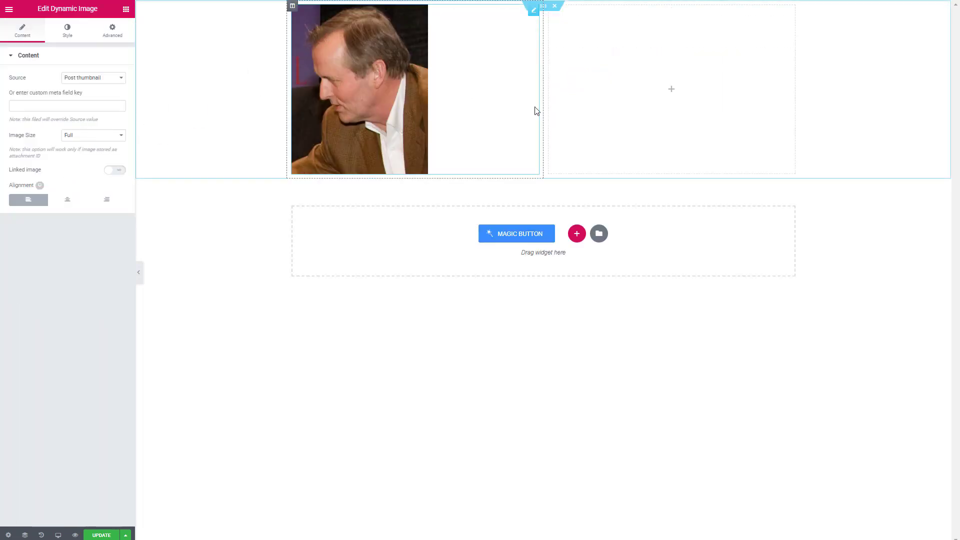
# Narrow the first column to roughly the photo's width and set the dynamic image's size to Medium
pyautogui.moveTo(543, 104); pyautogui.dragTo(440, 115)
pyautogui.click(97, 78)
pyautogui.click(96, 78)
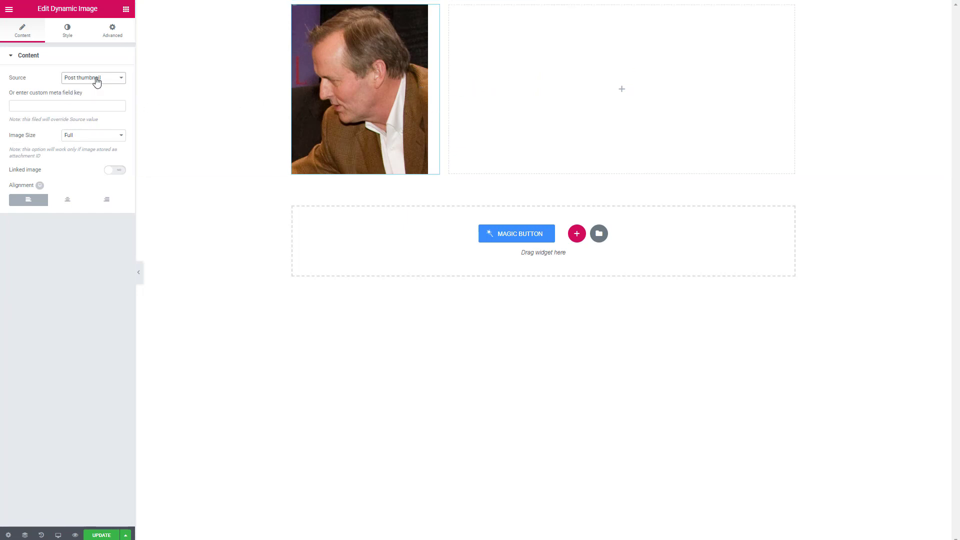
pyautogui.click(86, 139)
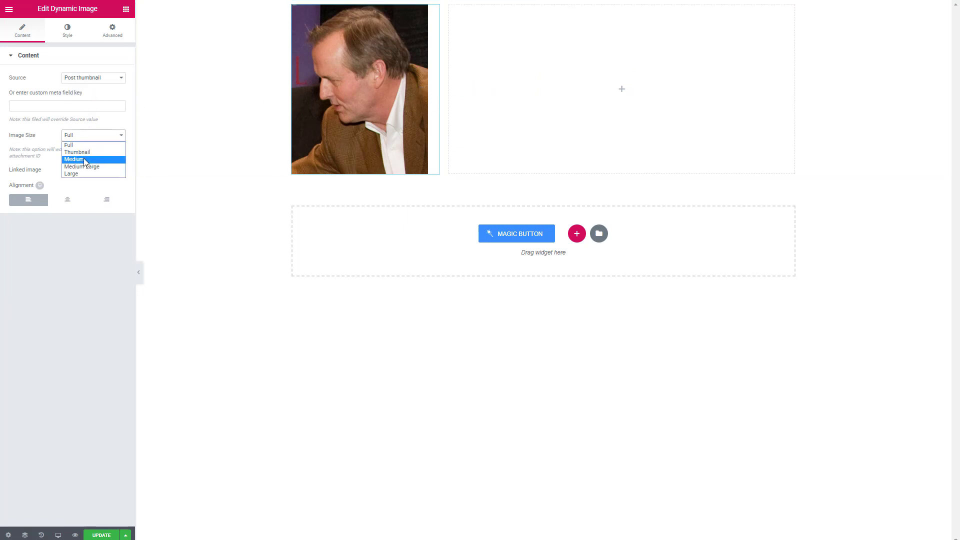
pyautogui.click(83, 159)
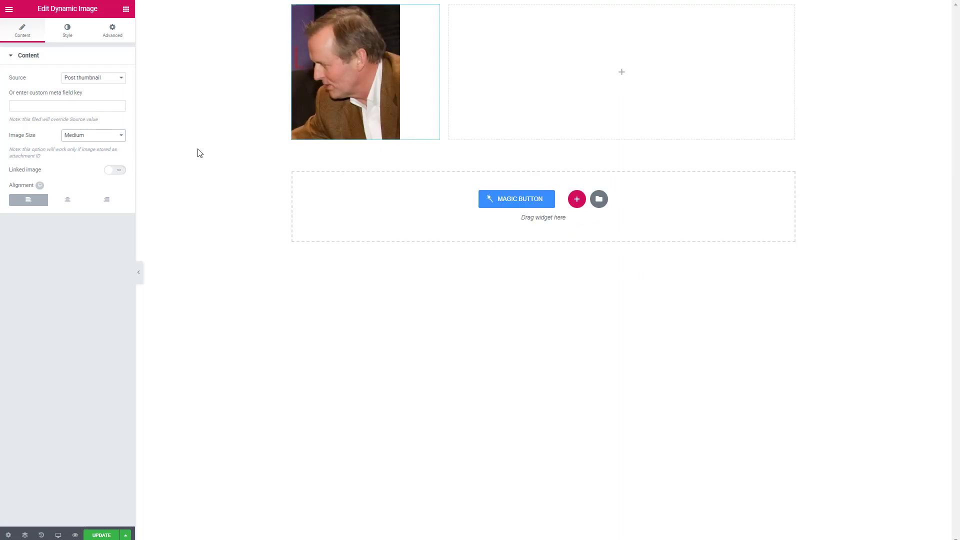
# Add a Heading widget to the second column with the dynamic Post Title as its text and the H1 tag
pyautogui.click(125, 9)
pyautogui.moveTo(127, 96); pyautogui.dragTo(516, 38)
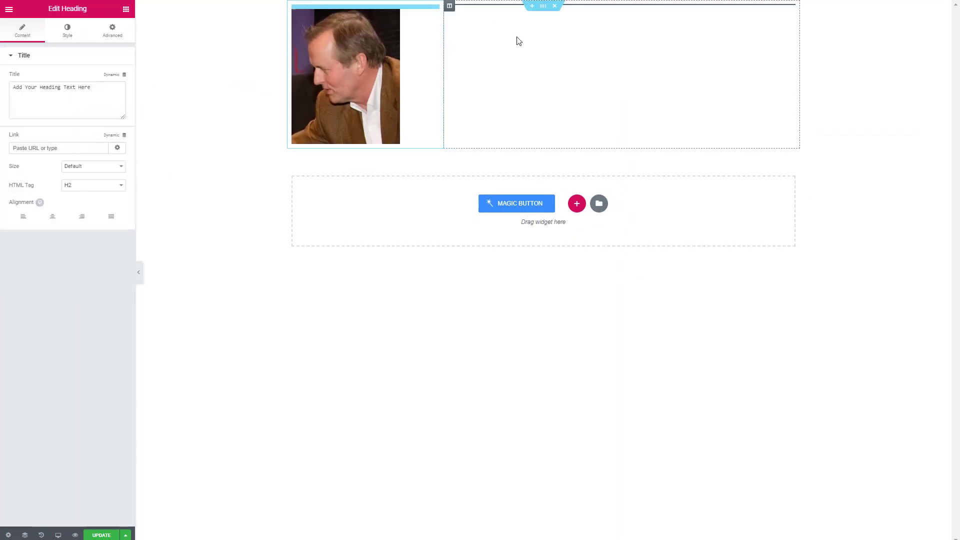
pyautogui.click(124, 75)
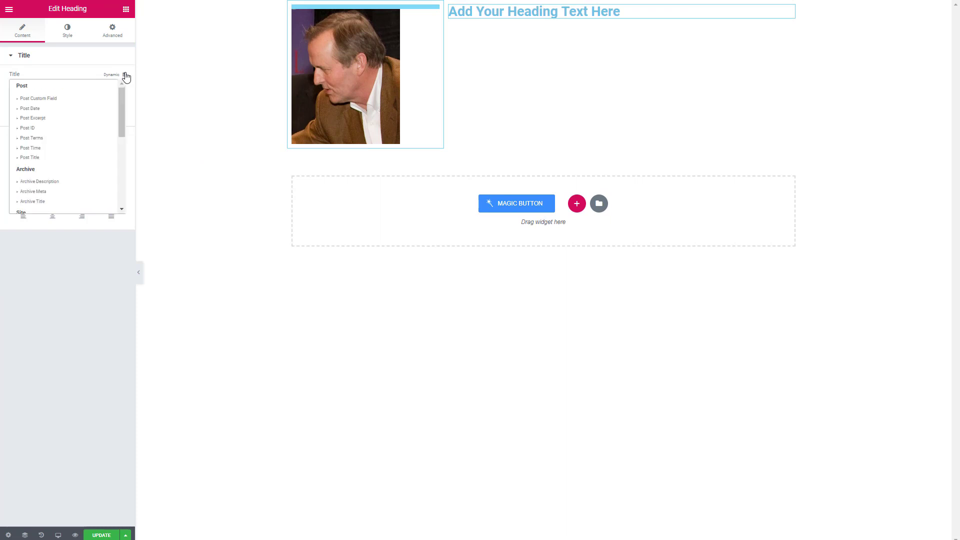
pyautogui.click(57, 160)
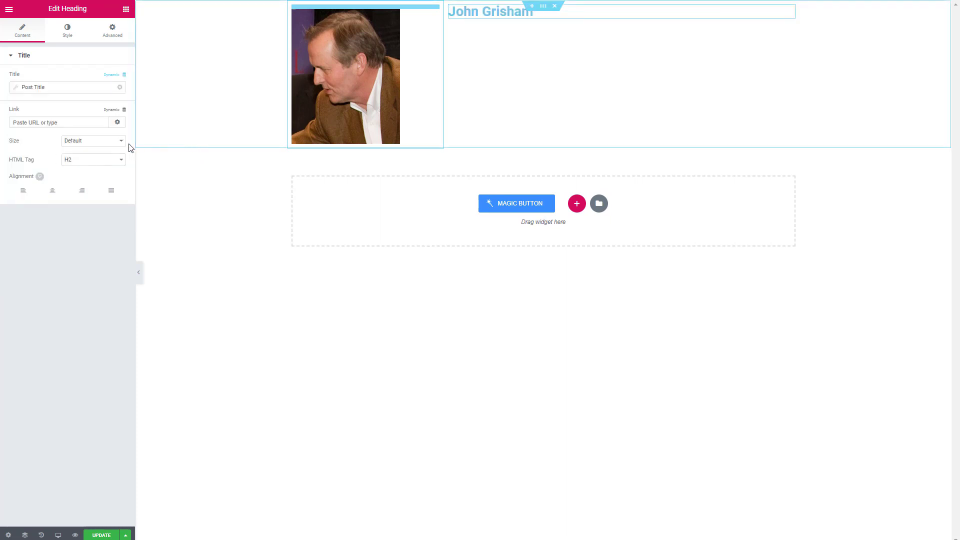
pyautogui.click(108, 165)
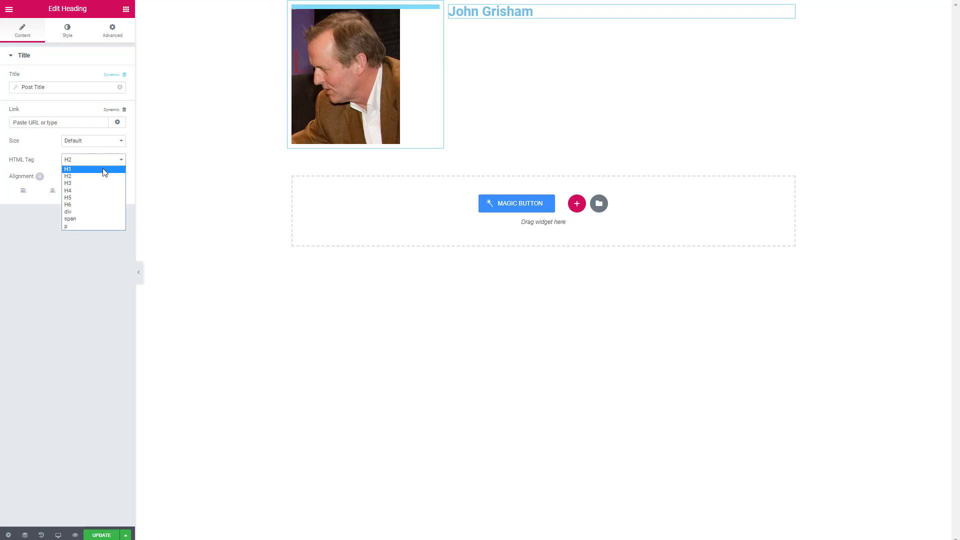
pyautogui.click(106, 168)
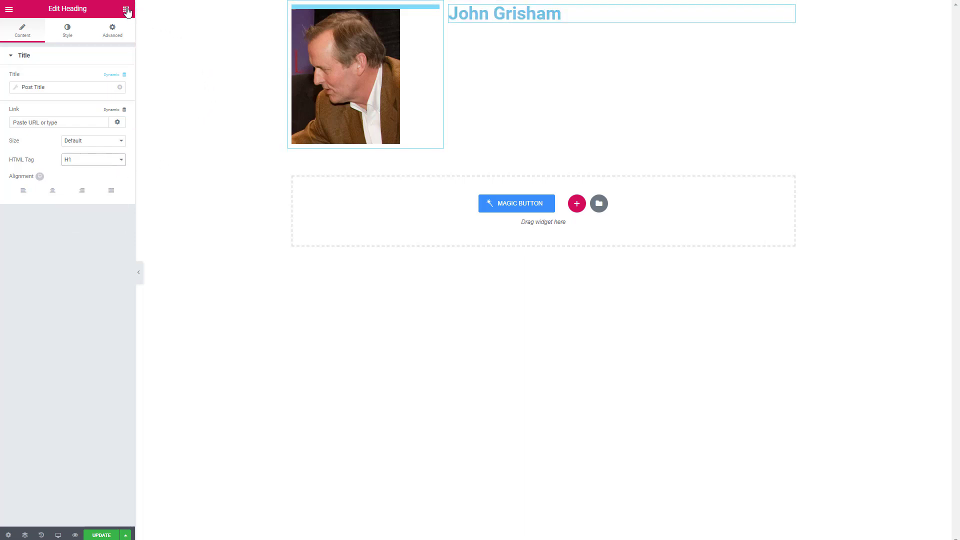
# Add a Dynamic Field widget below the heading in the second column and set its object field to Content
pyautogui.click(126, 11)
pyautogui.scroll(-15, 30, 180)
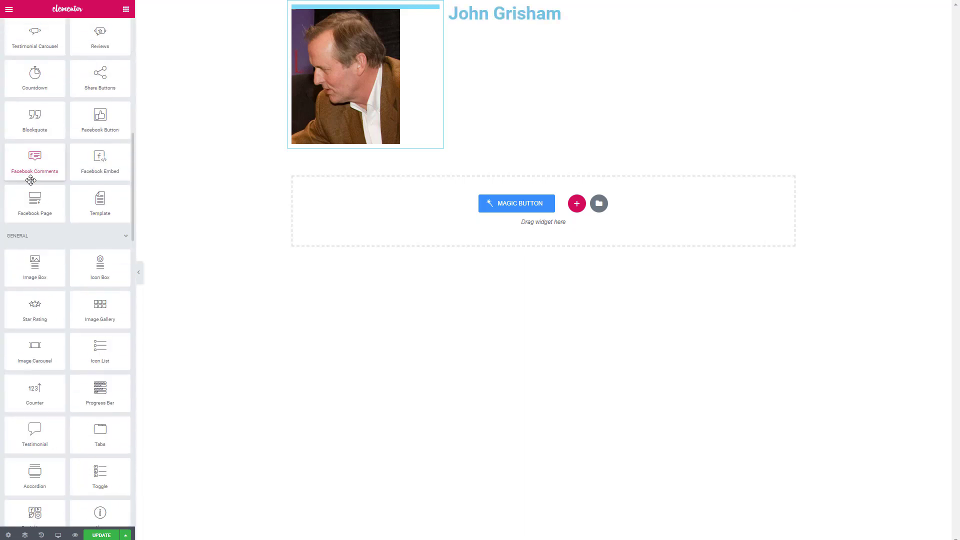
pyautogui.scroll(-6, 30, 180)
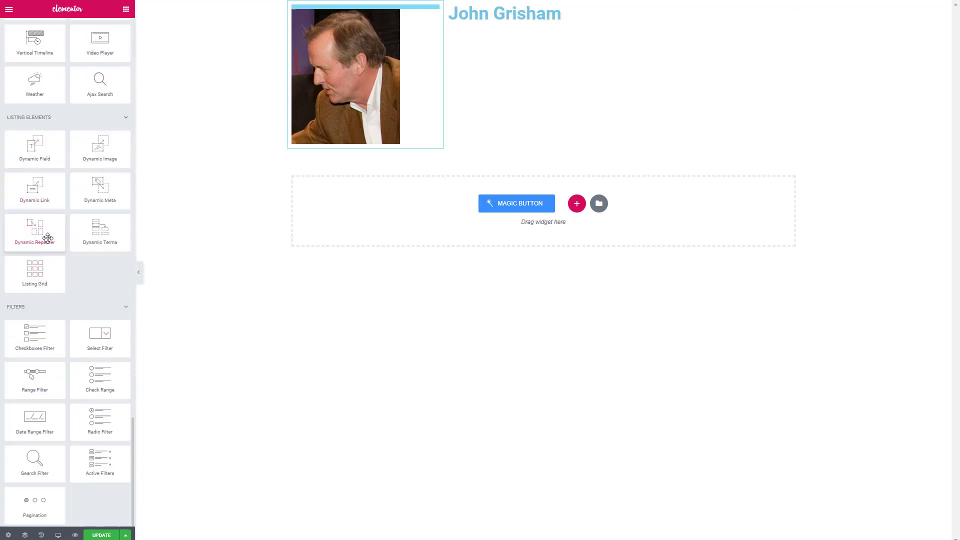
pyautogui.moveTo(44, 155); pyautogui.dragTo(569, 26)
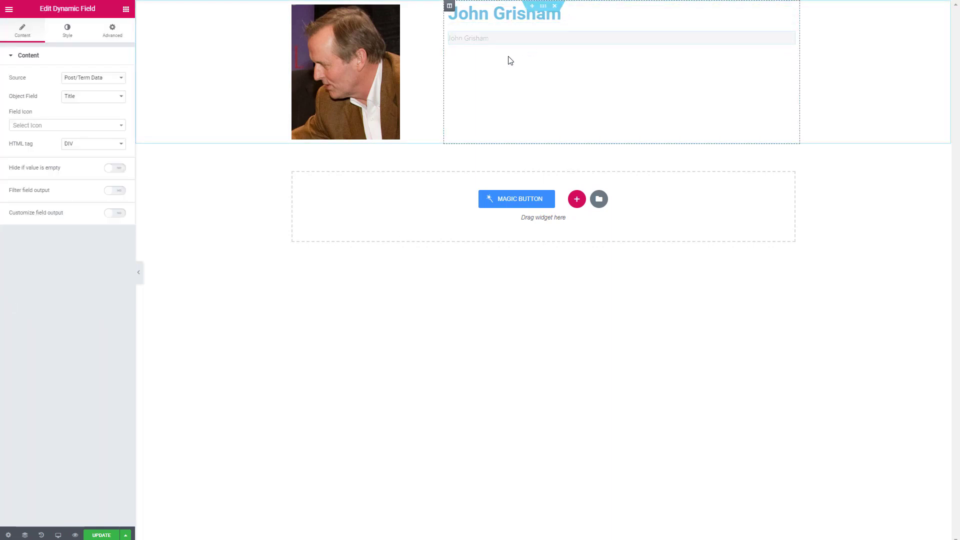
pyautogui.click(112, 100)
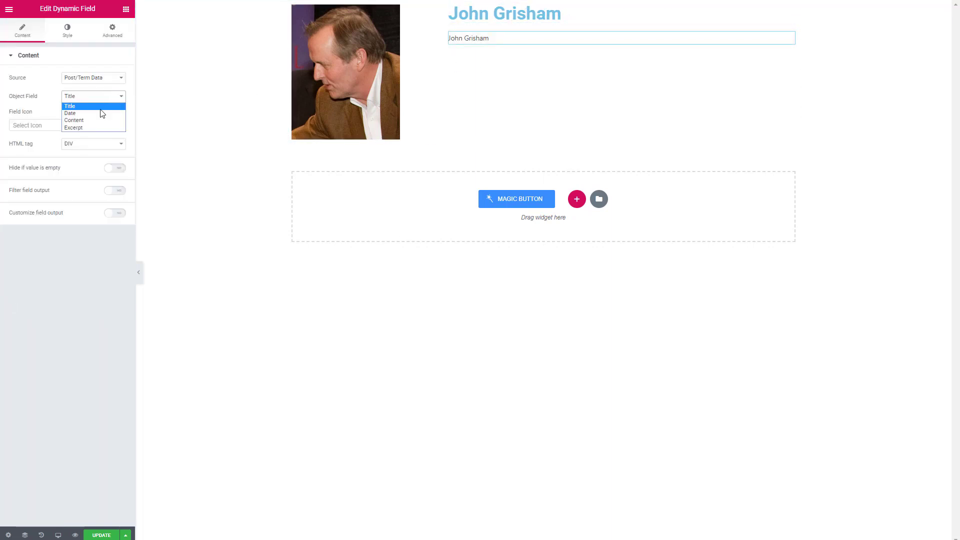
pyautogui.click(95, 121)
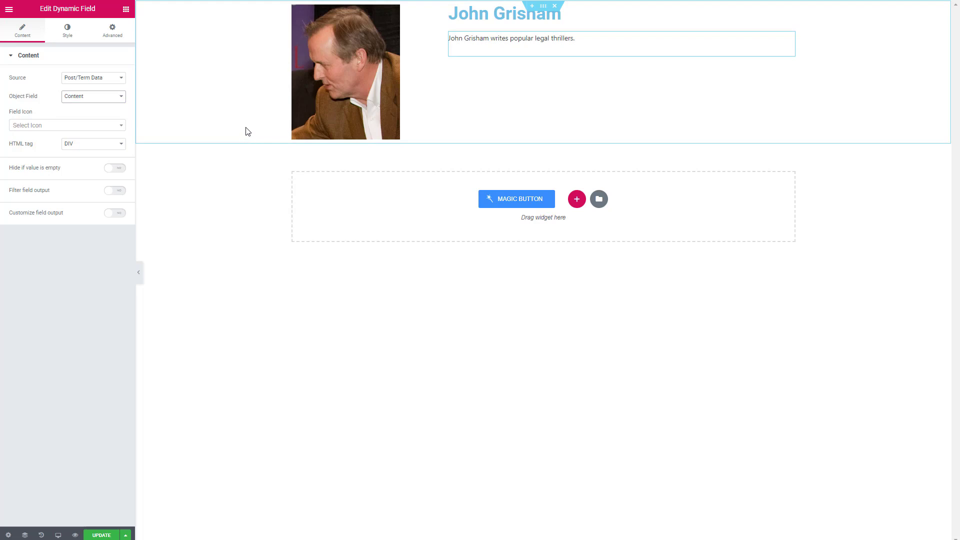
# Add a Dynamic Link widget below the author's description and set its source to Author Website
pyautogui.click(126, 9)
pyautogui.scroll(-10, 36, 185)
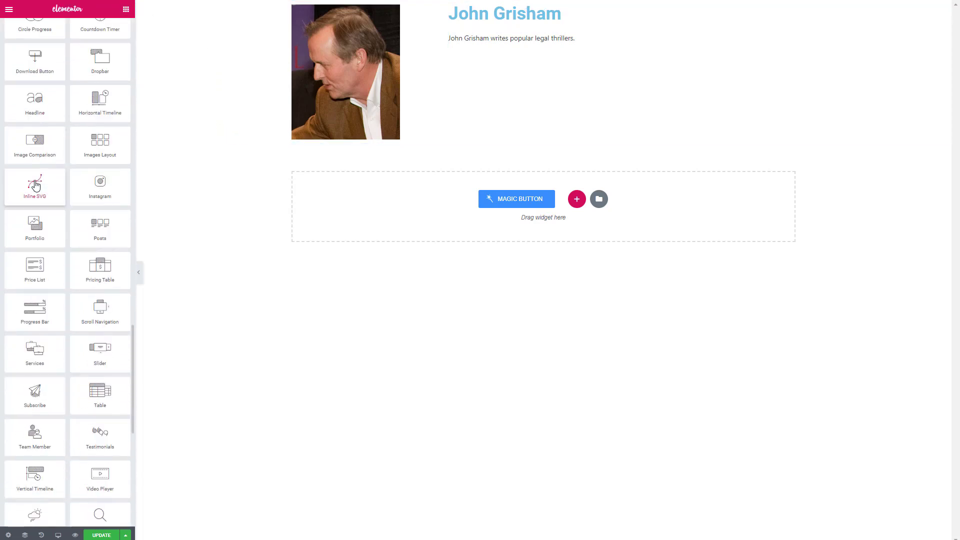
pyautogui.scroll(-7, 36, 185)
pyautogui.moveTo(35, 205); pyautogui.dragTo(539, 58)
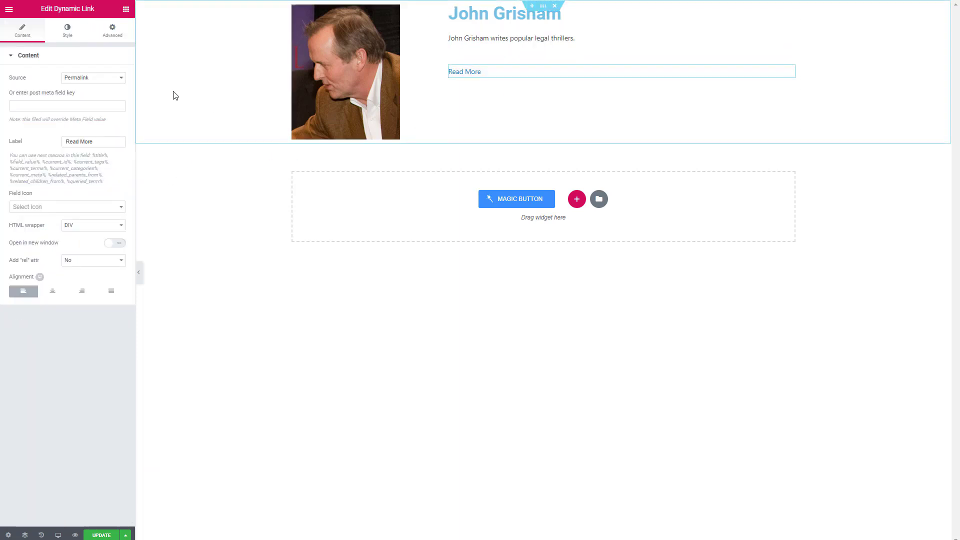
pyautogui.click(112, 81)
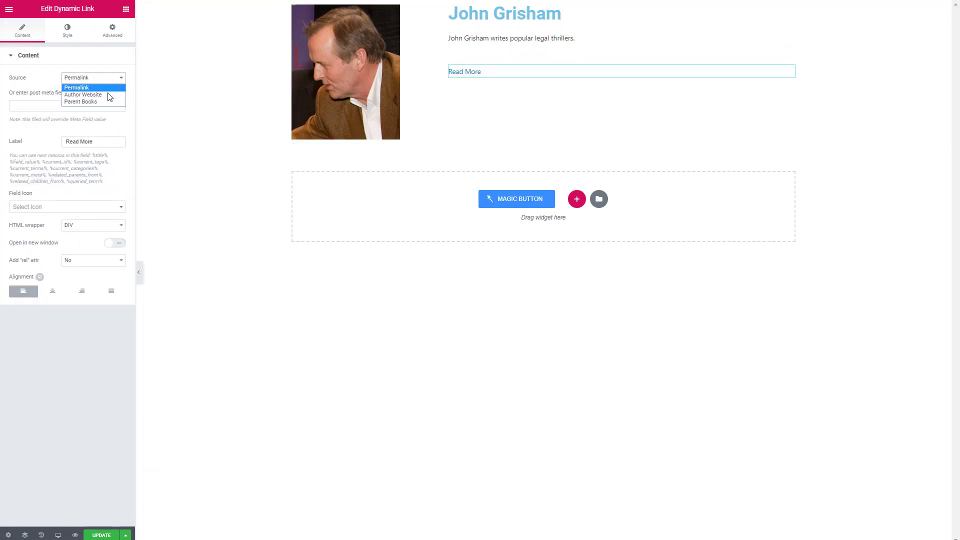
pyautogui.click(110, 95)
# Label the dynamic link "Visit Author's Website" and set its HTML wrapper to H4
pyautogui.moveTo(120, 142); pyautogui.dragTo(43, 143)
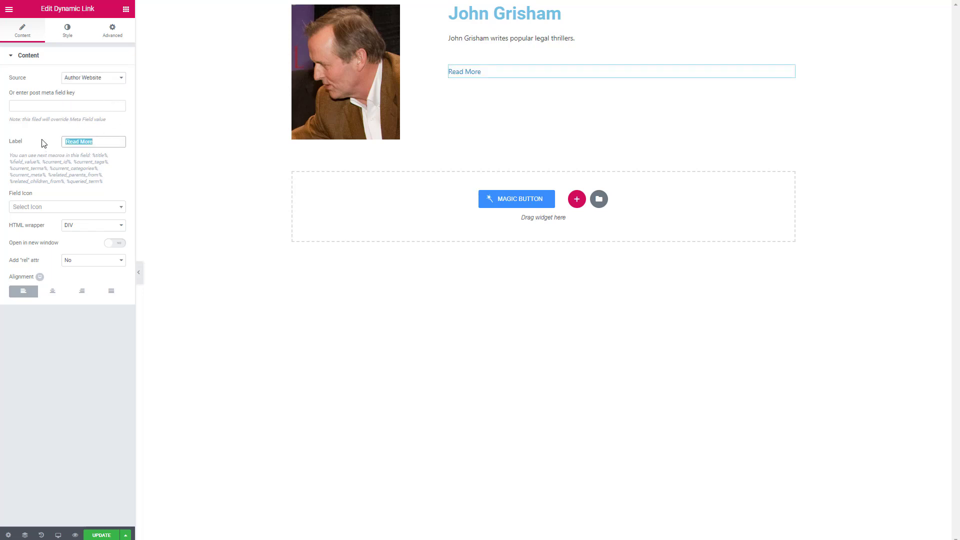
pyautogui.write("Visit Author's Website")
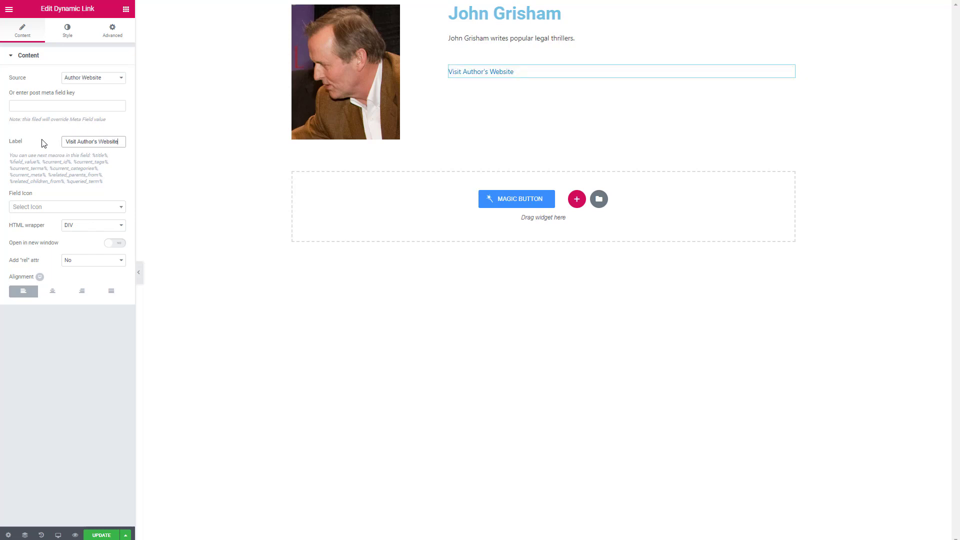
pyautogui.click(104, 226)
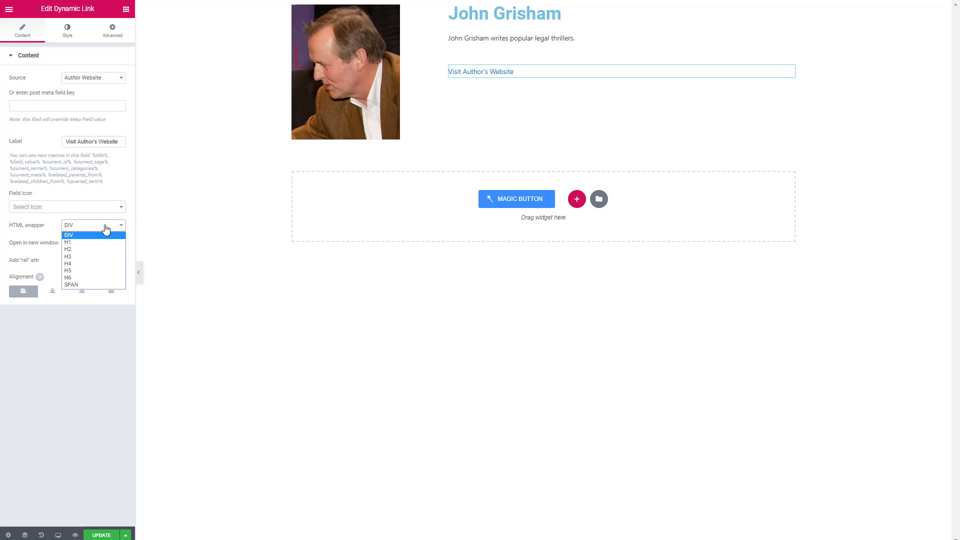
pyautogui.click(87, 264)
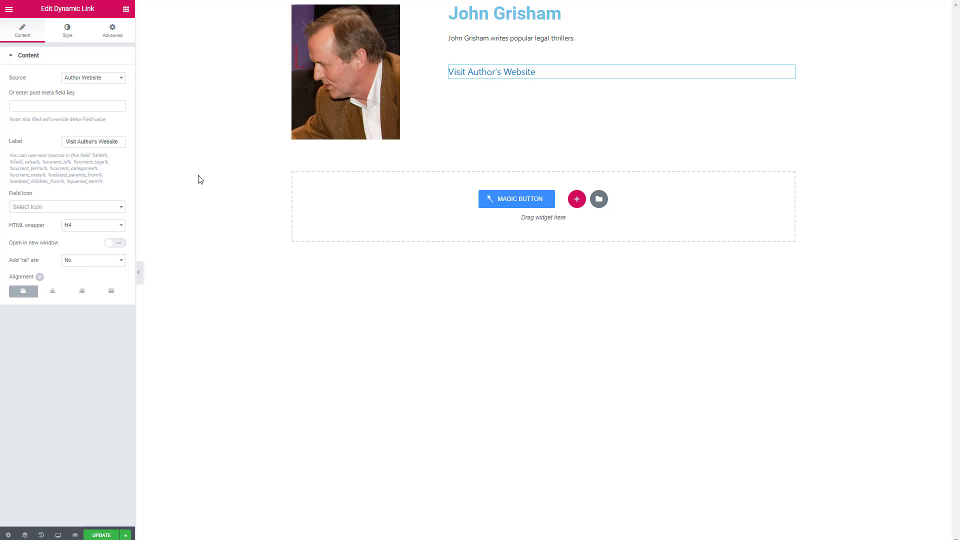
# Add a single-column section below the author details and place a Listing Grid widget in it
pyautogui.click(126, 10)
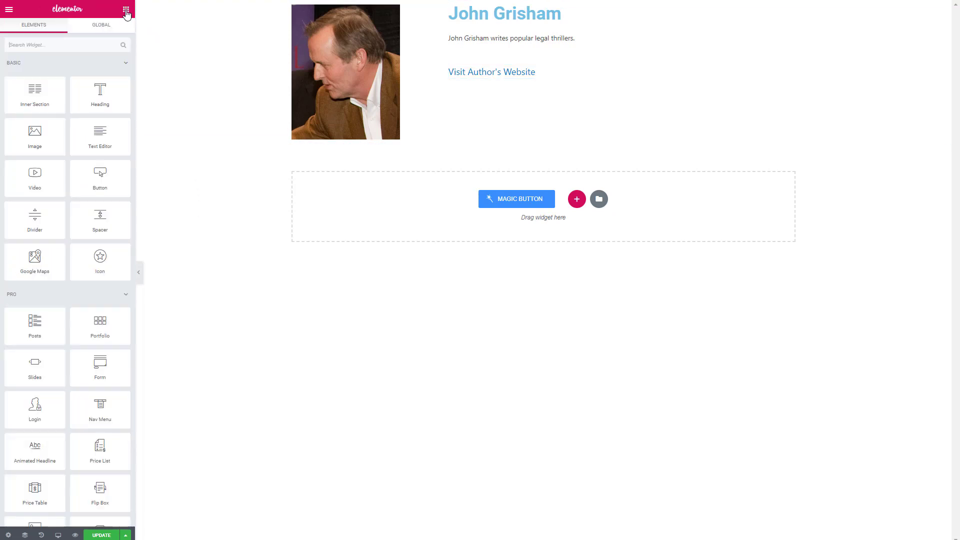
pyautogui.scroll(-15, 65, 126)
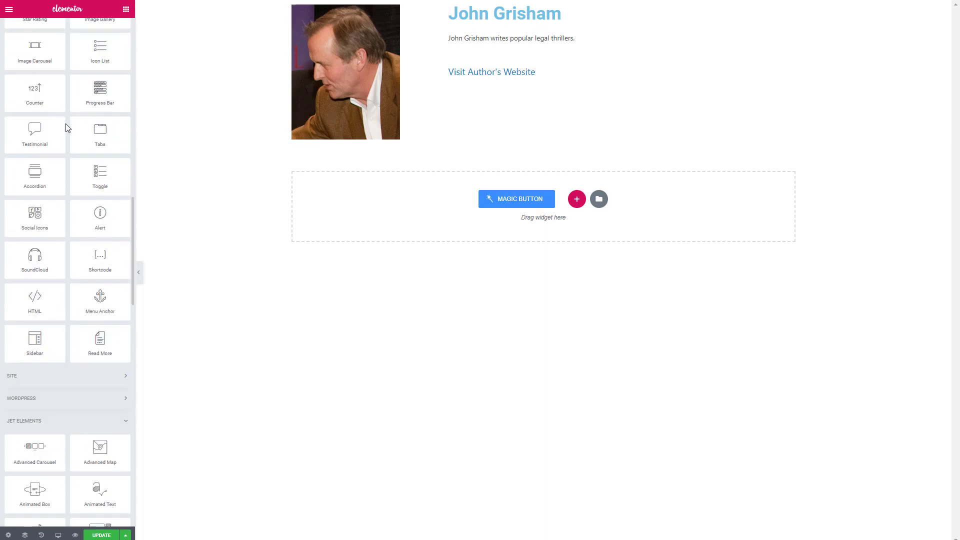
pyautogui.click(576, 199)
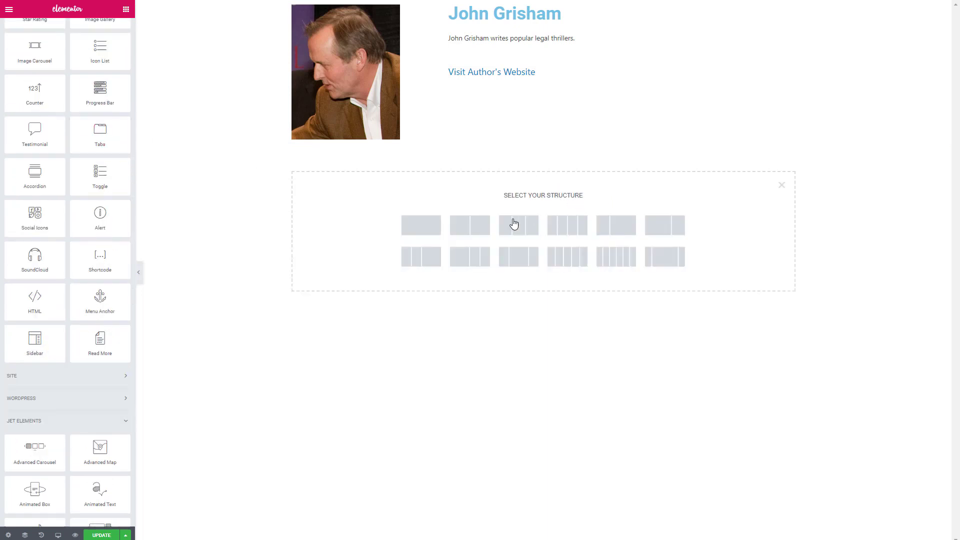
pyautogui.click(434, 230)
pyautogui.click(125, 11)
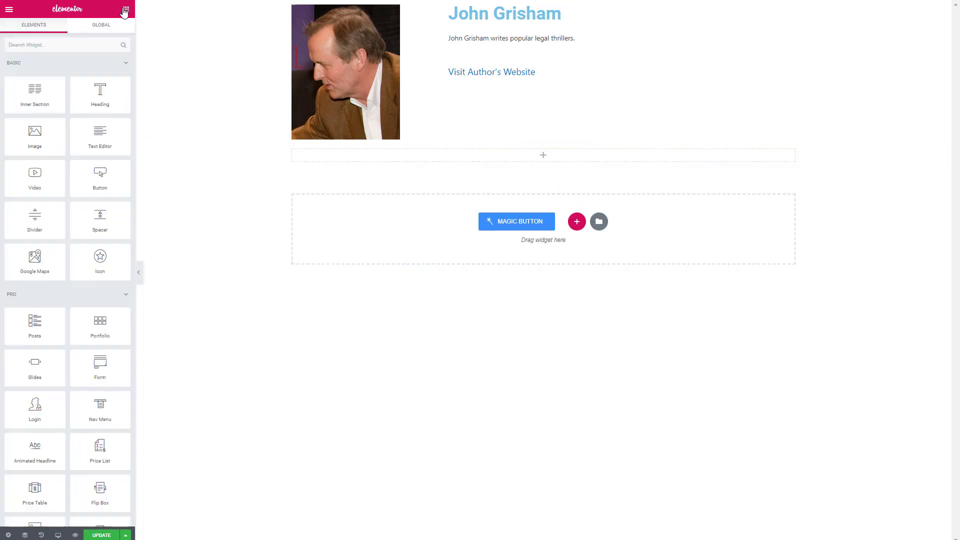
pyautogui.scroll(-20, 30, 245)
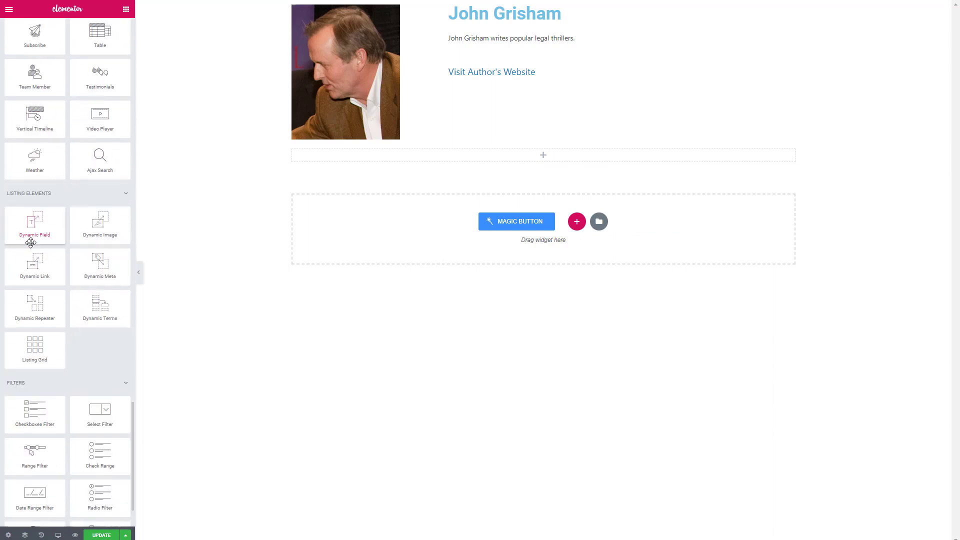
pyautogui.moveTo(35, 345); pyautogui.dragTo(403, 154)
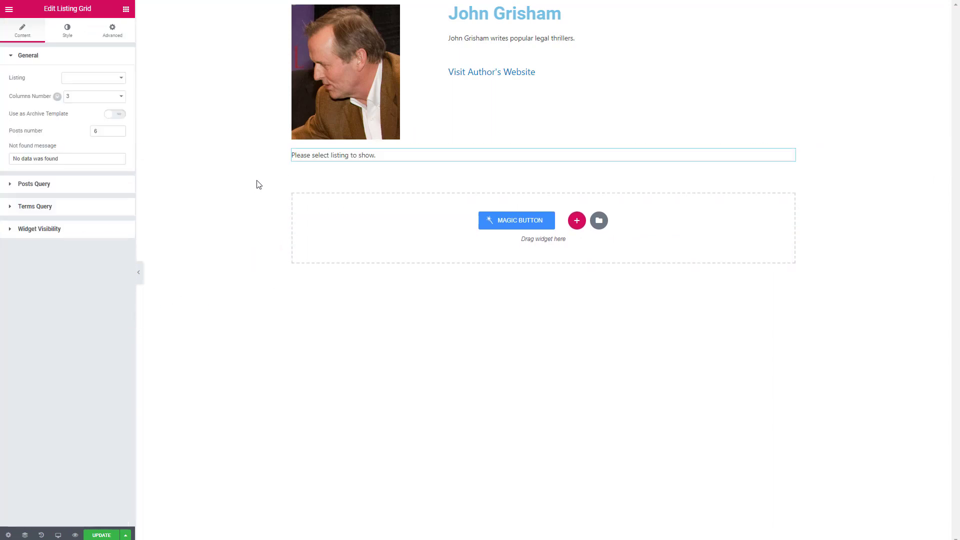
# Set the listing grid to the Book Archive listing with 1 column and 10 posts
pyautogui.click(122, 78)
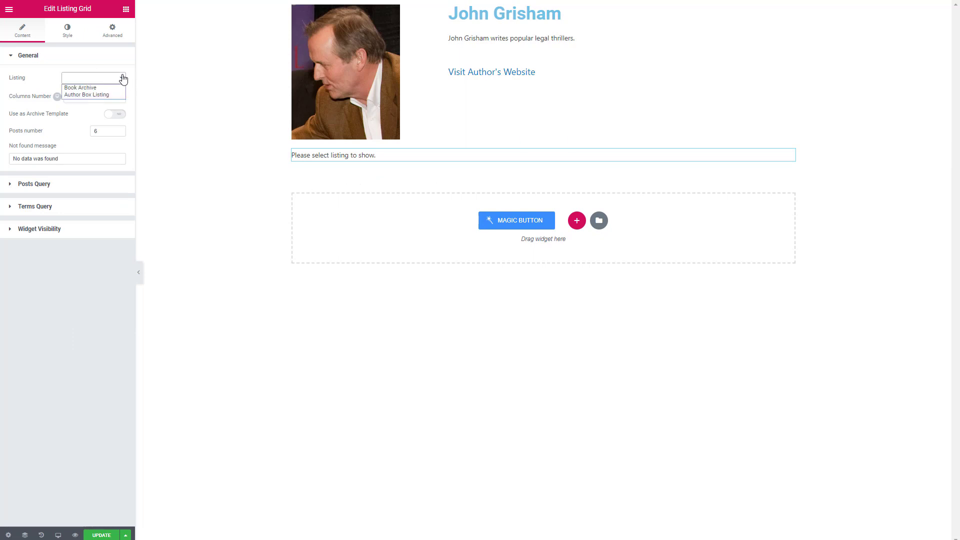
pyautogui.click(81, 87)
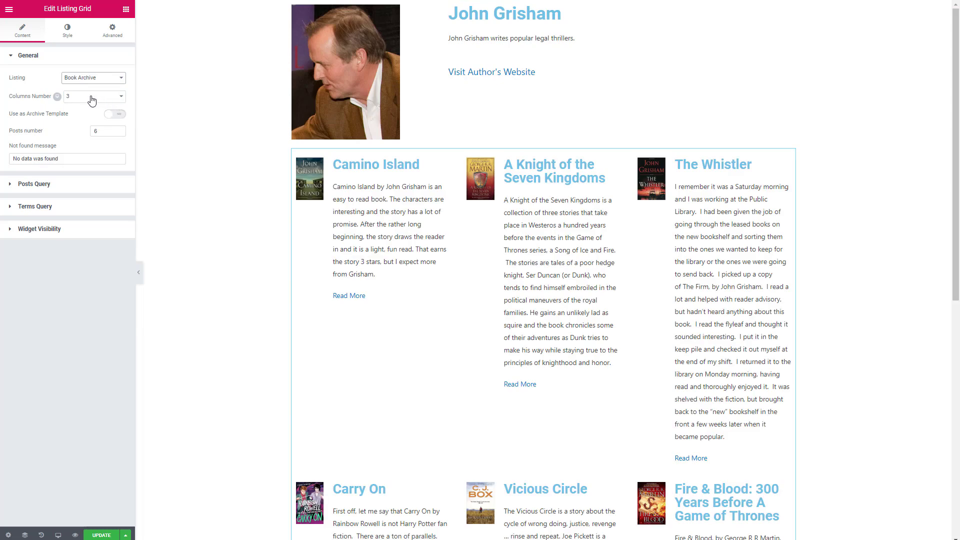
pyautogui.click(90, 96)
pyautogui.click(78, 106)
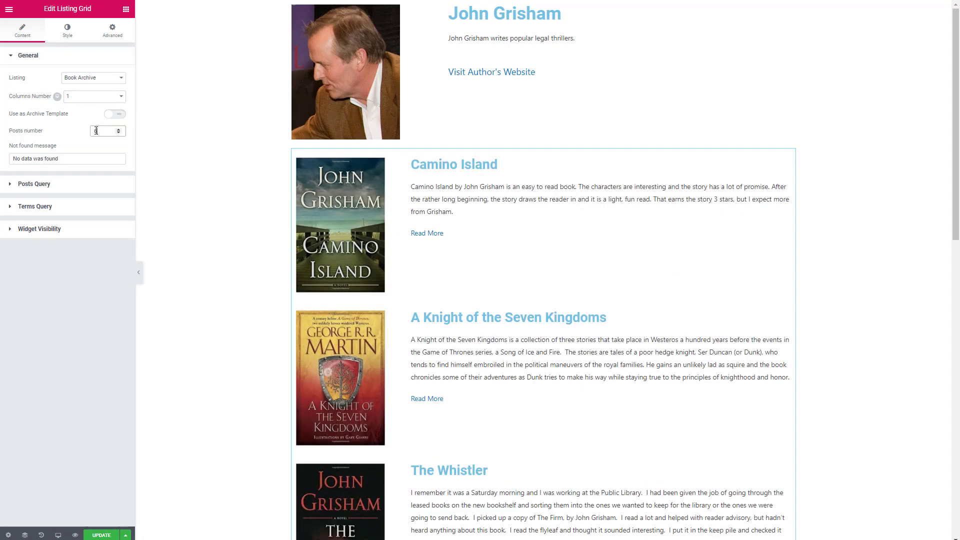
pyautogui.write('10')
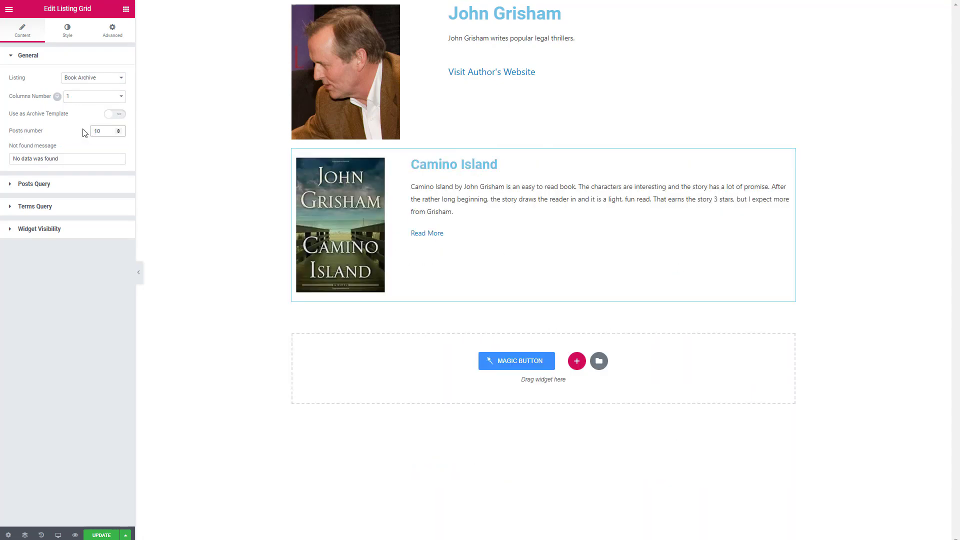
# Add a Posts Query item of type Posts Parameters to the listing grid
pyautogui.click(13, 185)
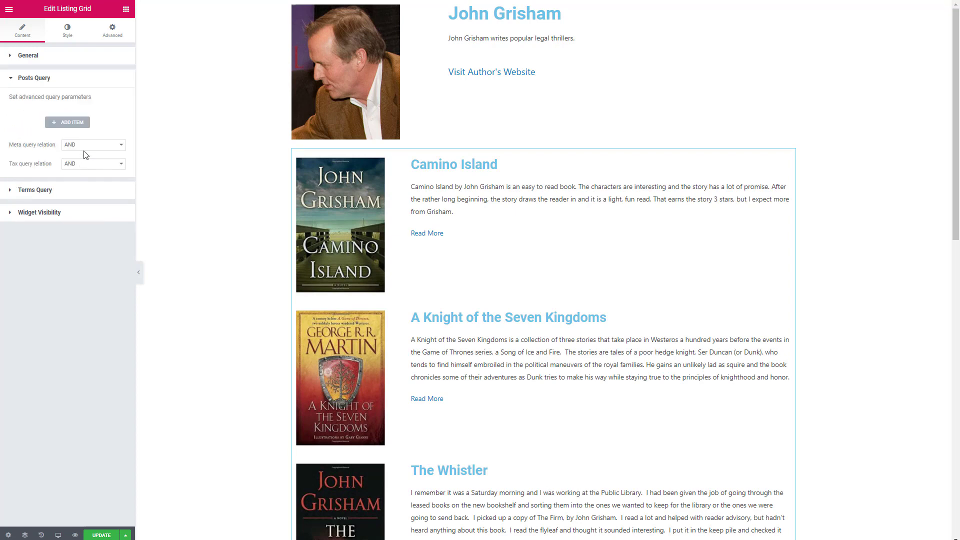
pyautogui.click(75, 123)
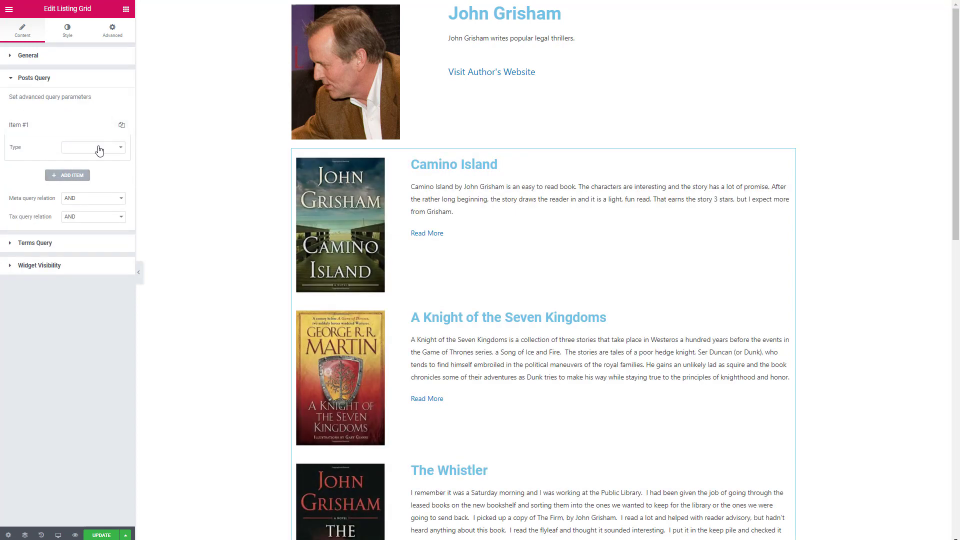
pyautogui.click(98, 149)
pyautogui.click(91, 158)
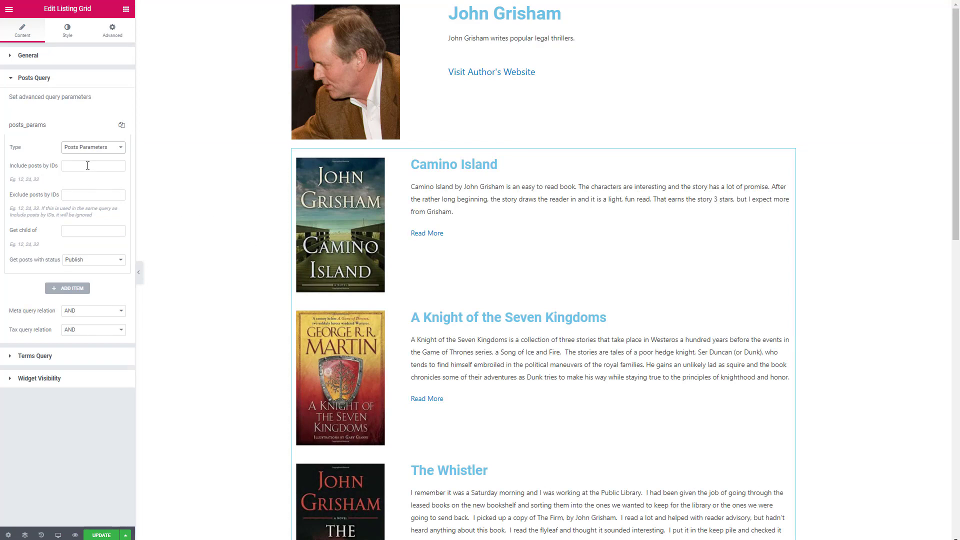
# Limit the grid to the author's related books by including posts by IDs with the macro %related_parents_from|book%
pyautogui.click(87, 166)
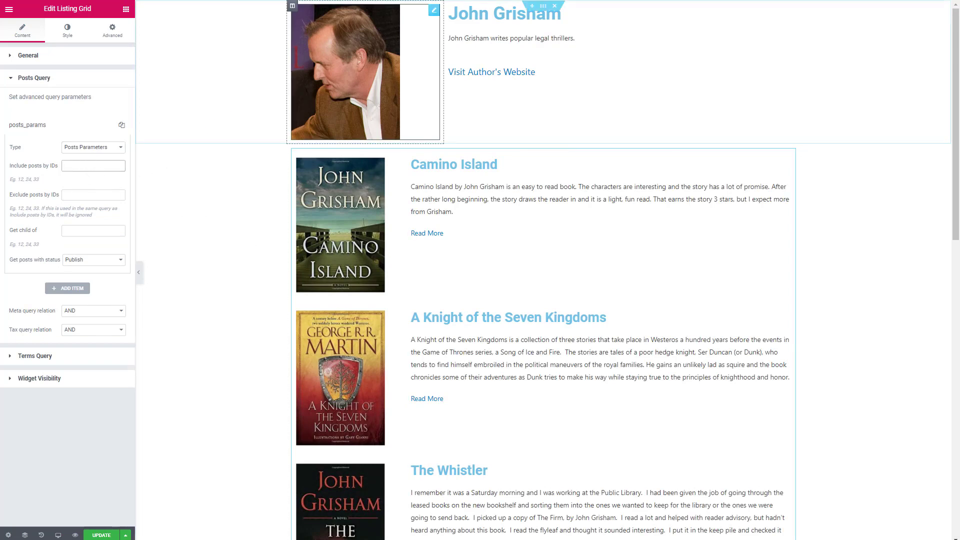
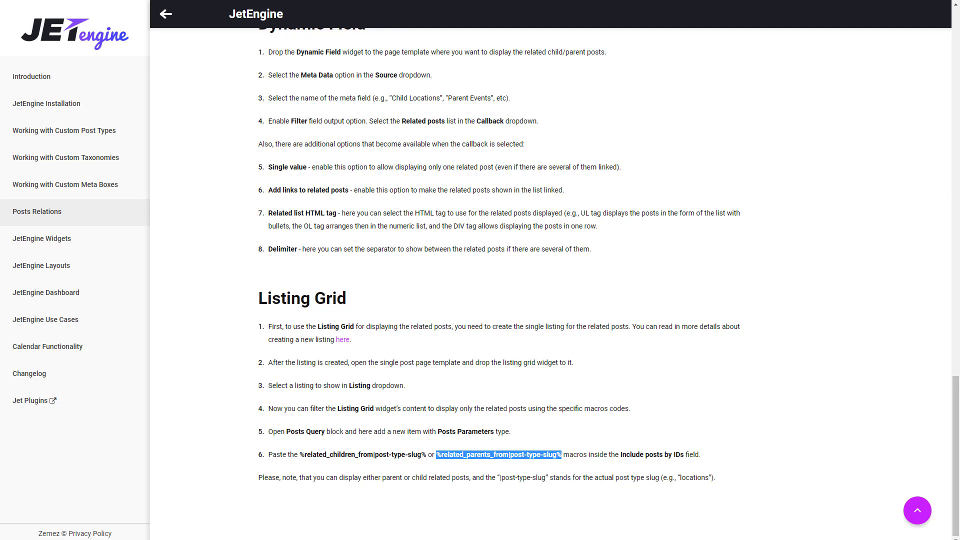
pyautogui.hotkey('alt', 'Tab')
pyautogui.click(100, 169)
pyautogui.write('%related_parents_from|post-type-slug%')
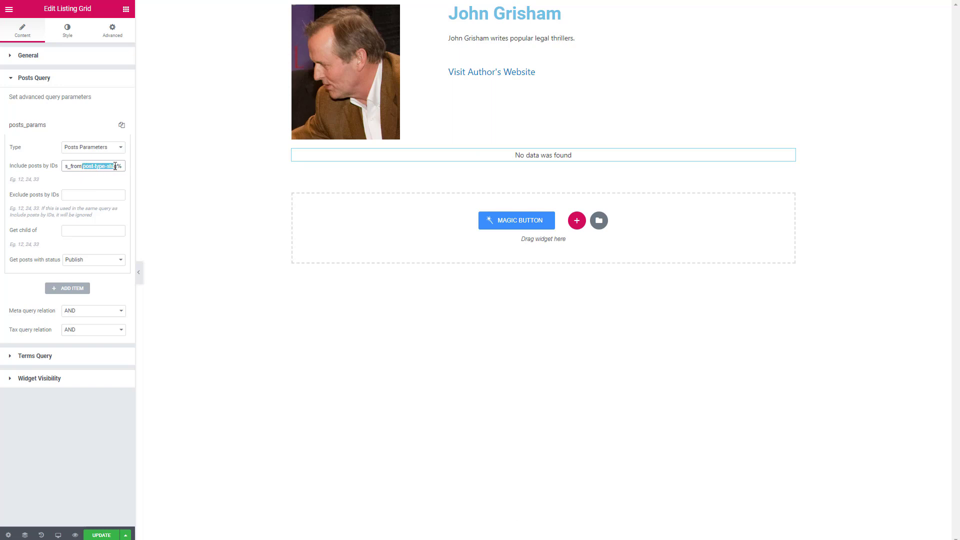
pyautogui.write('book%')
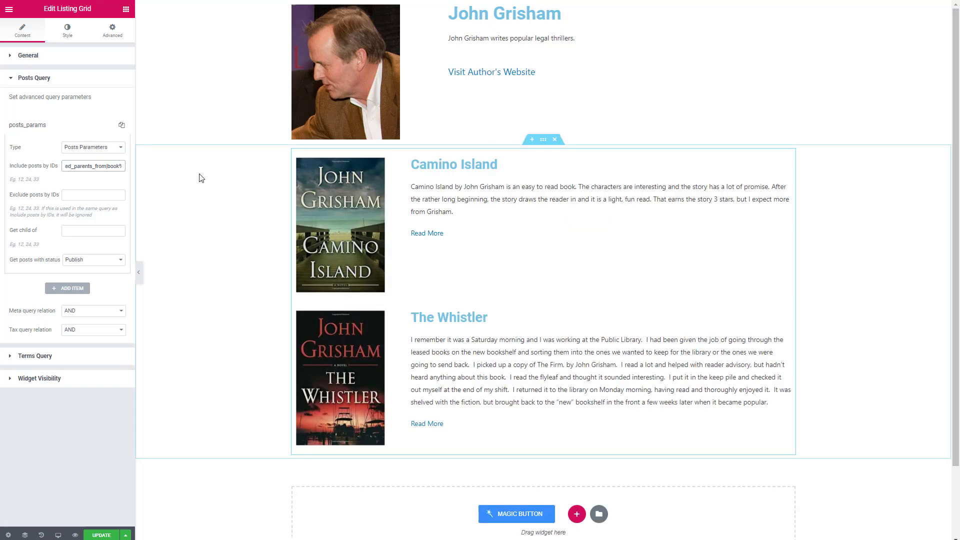
pyautogui.click(199, 174)
# Save the Author Single template and exit to the WordPress dashboard
pyautogui.click(97, 535)
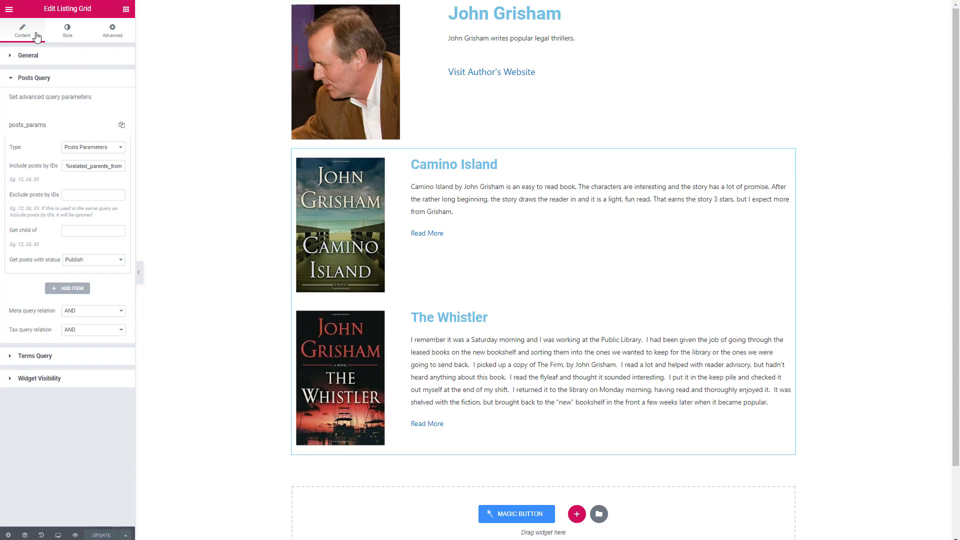
pyautogui.click(10, 11)
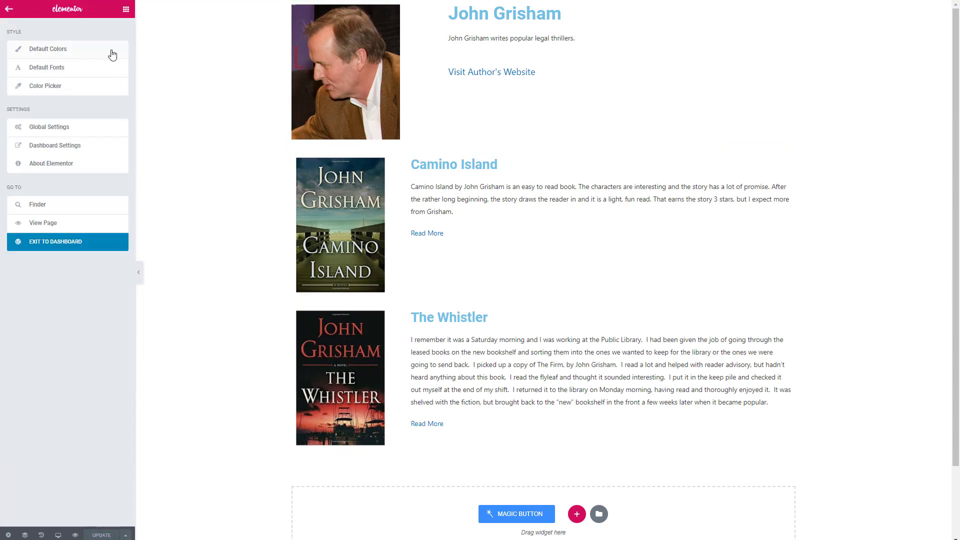
pyautogui.click(43, 242)
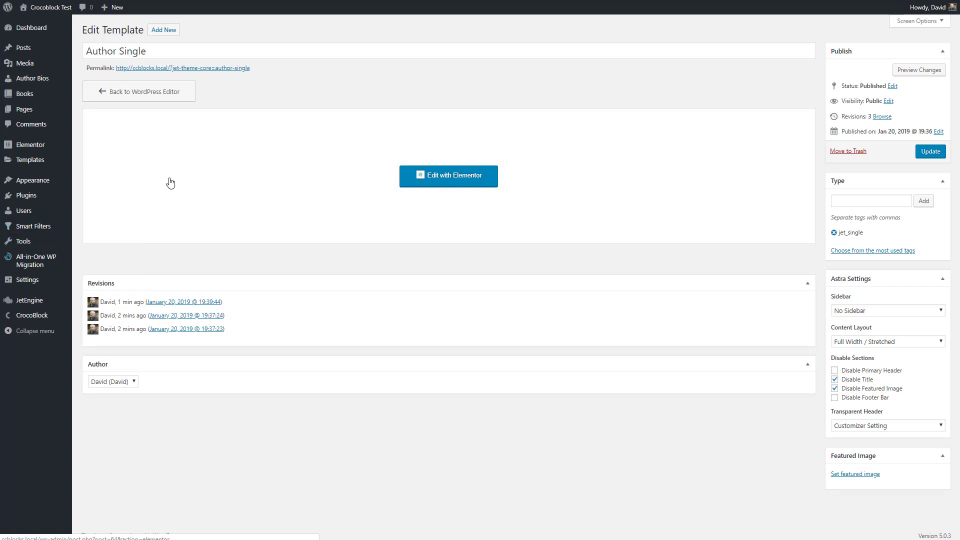
pyautogui.click(170, 183)
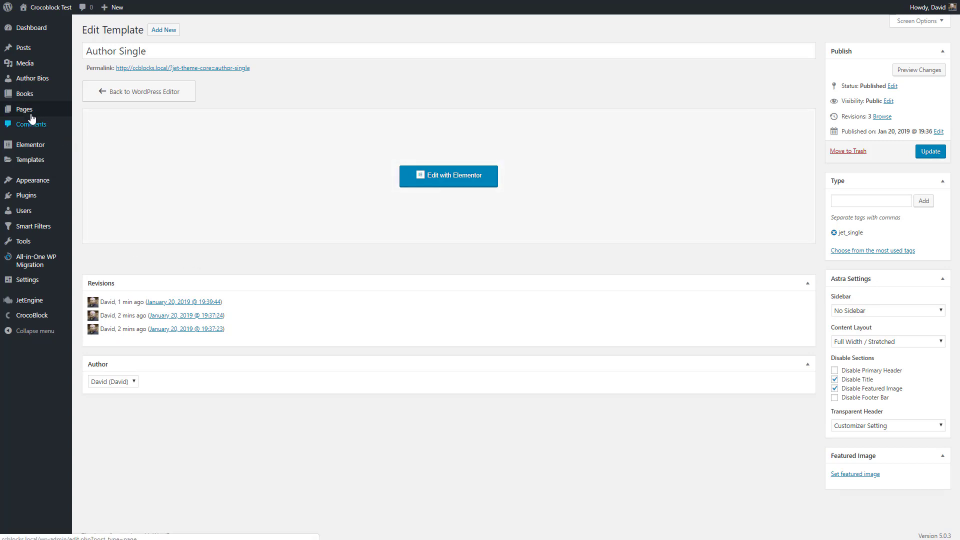
# Create a new page titled "Book Finder" and publish it
pyautogui.moveTo(60, 109)
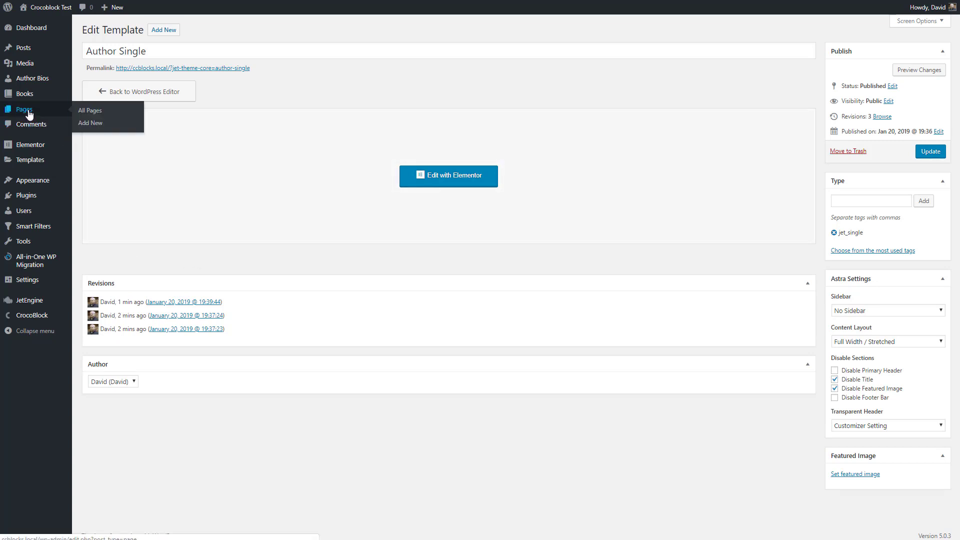
pyautogui.click(91, 123)
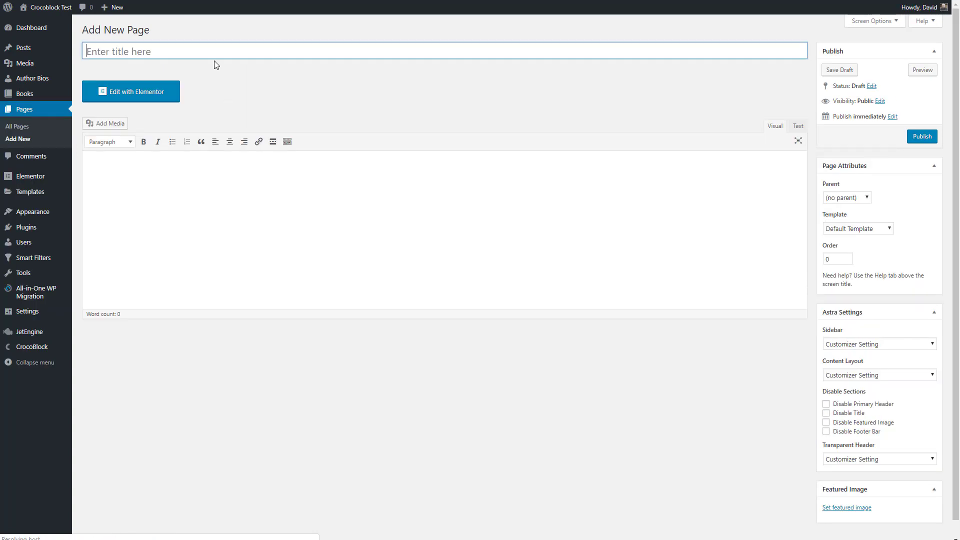
pyautogui.write('Book Finder')
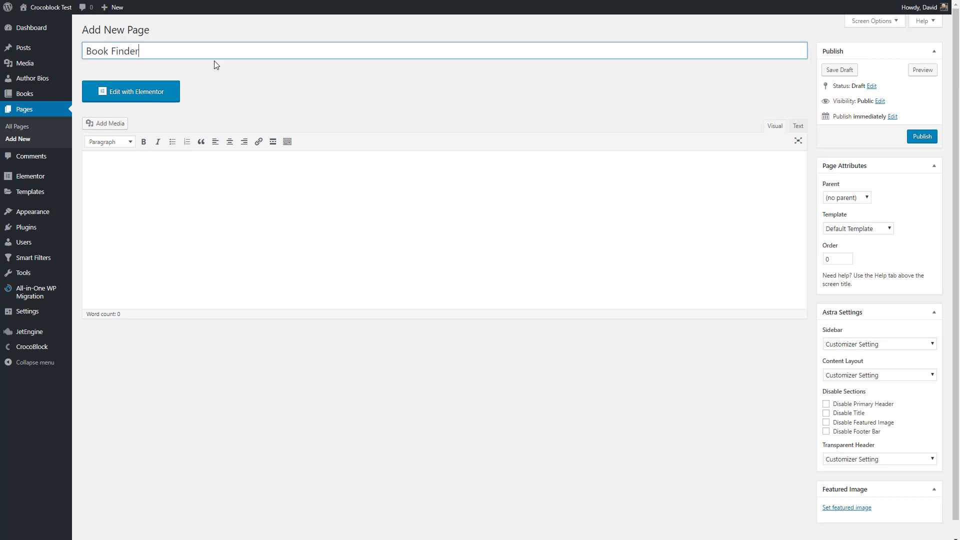
pyautogui.click(922, 136)
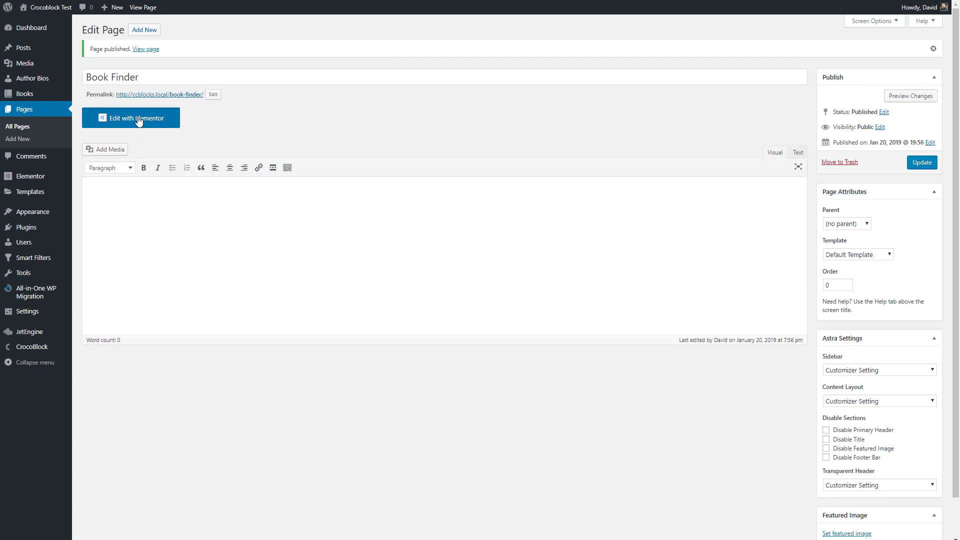
# Open the Book Finder page in Elementor and add an Ajax Search widget to its empty section
pyautogui.click(140, 120)
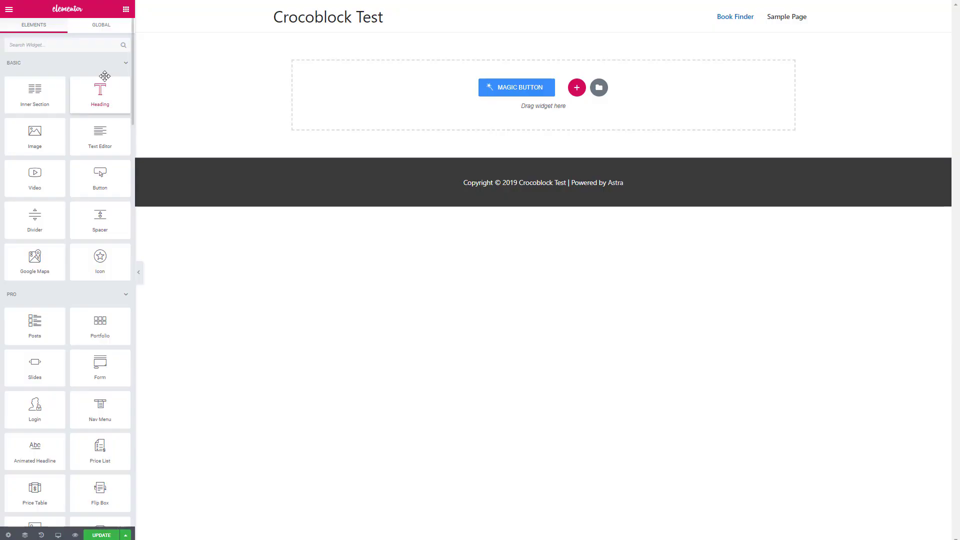
pyautogui.scroll(-20, 104, 73)
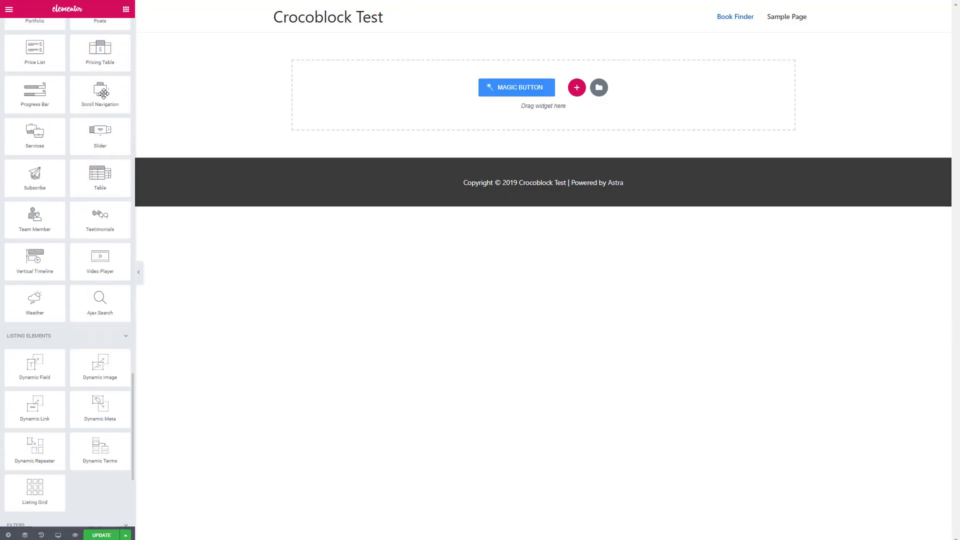
pyautogui.moveTo(108, 299); pyautogui.dragTo(420, 79)
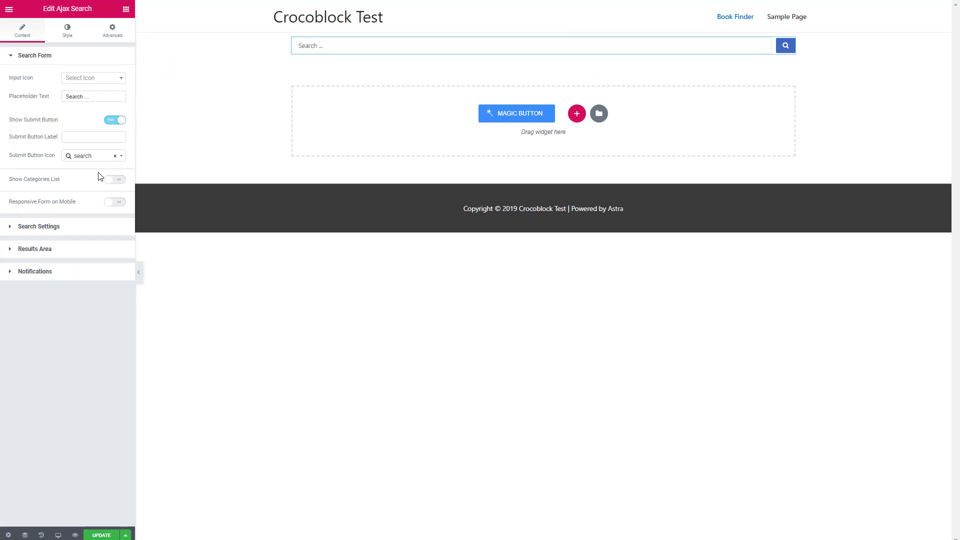
# Restrict the Ajax Search to Books and set the results displayed on one search page to 10
pyautogui.click(76, 226)
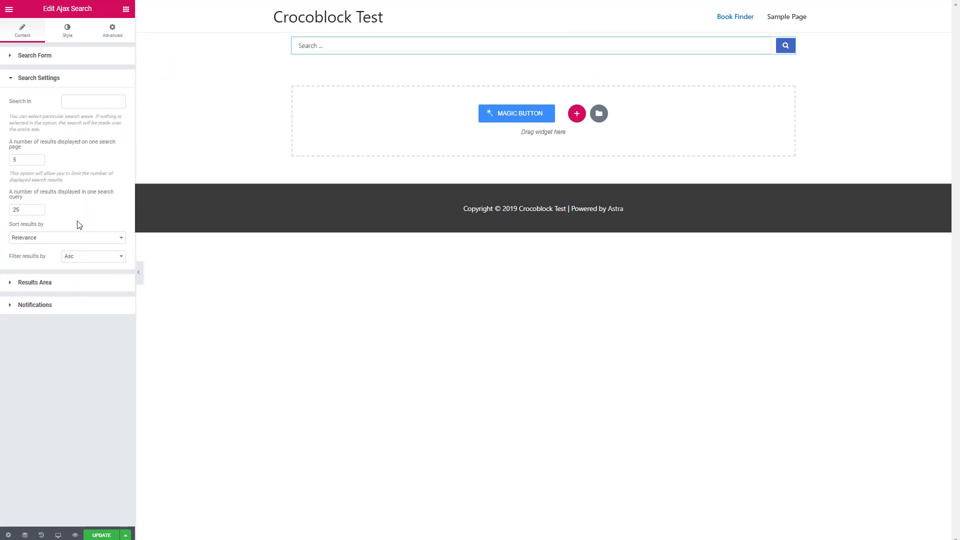
pyautogui.click(93, 105)
pyautogui.click(84, 145)
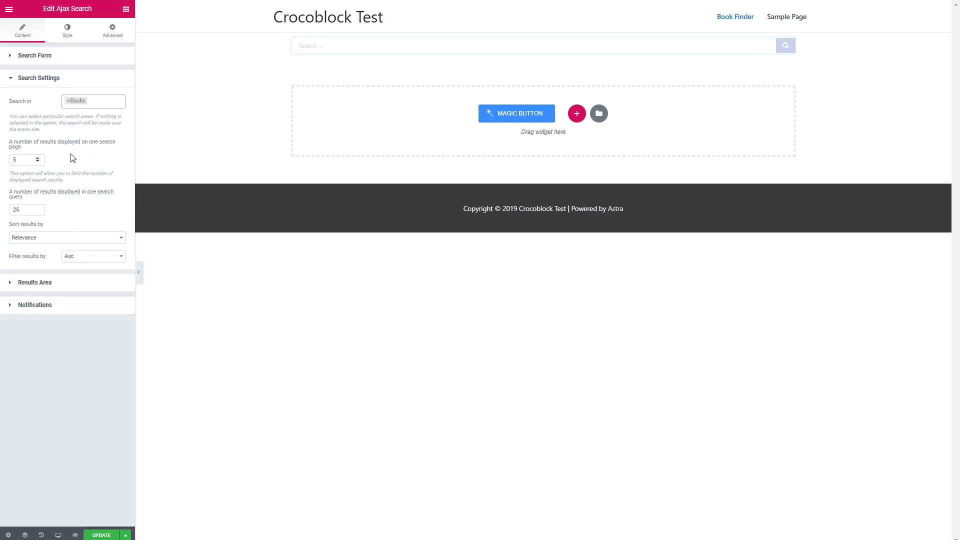
pyautogui.moveTo(17, 159); pyautogui.dragTo(10, 157)
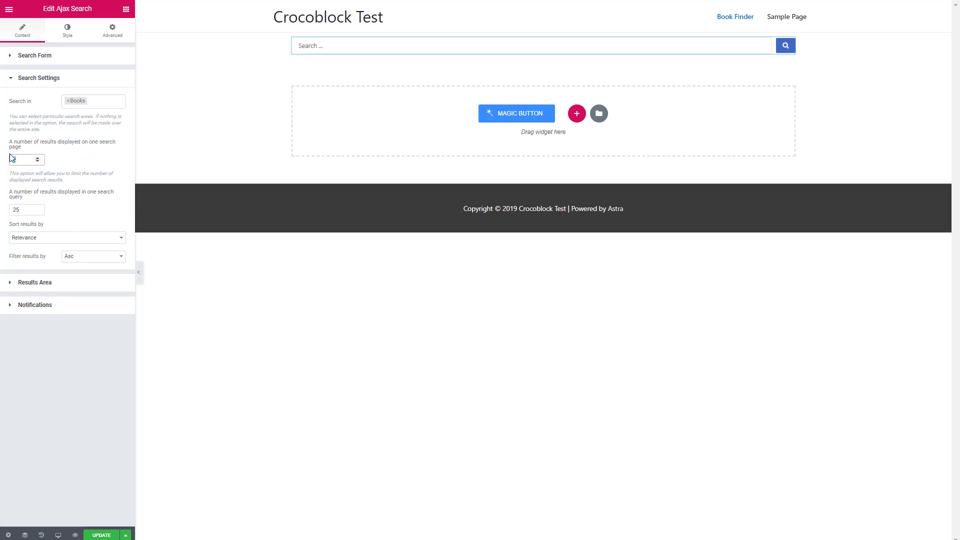
pyautogui.write('10')
# Add a heading reading "Book Finder - Enter search term" above the search box and update the page
pyautogui.click(126, 9)
pyautogui.moveTo(119, 86); pyautogui.dragTo(270, 62)
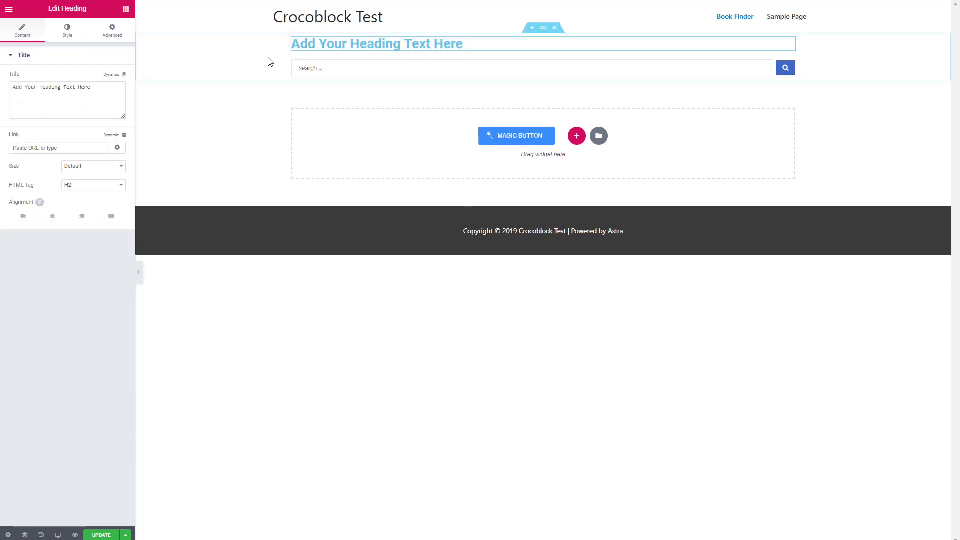
pyautogui.moveTo(100, 88); pyautogui.dragTo(2, 88)
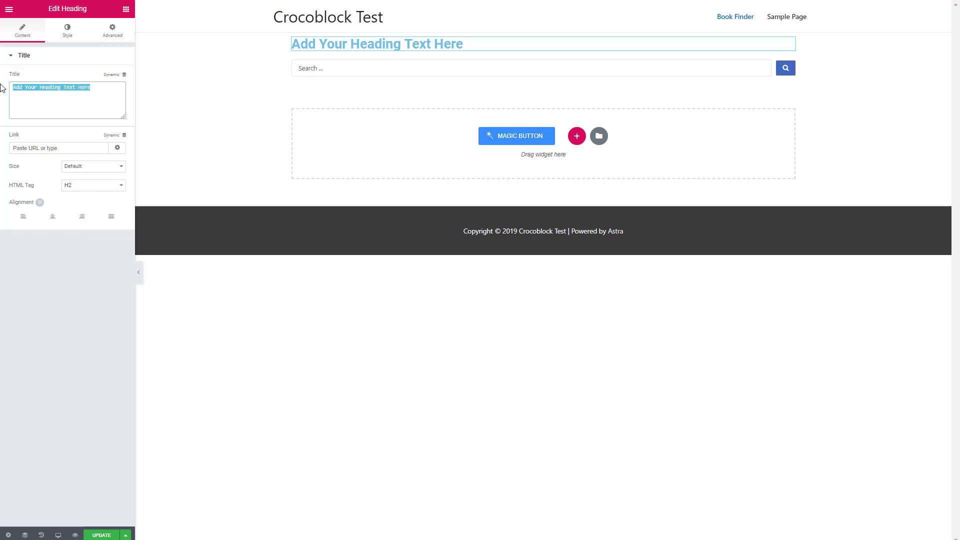
pyautogui.write('Book ')
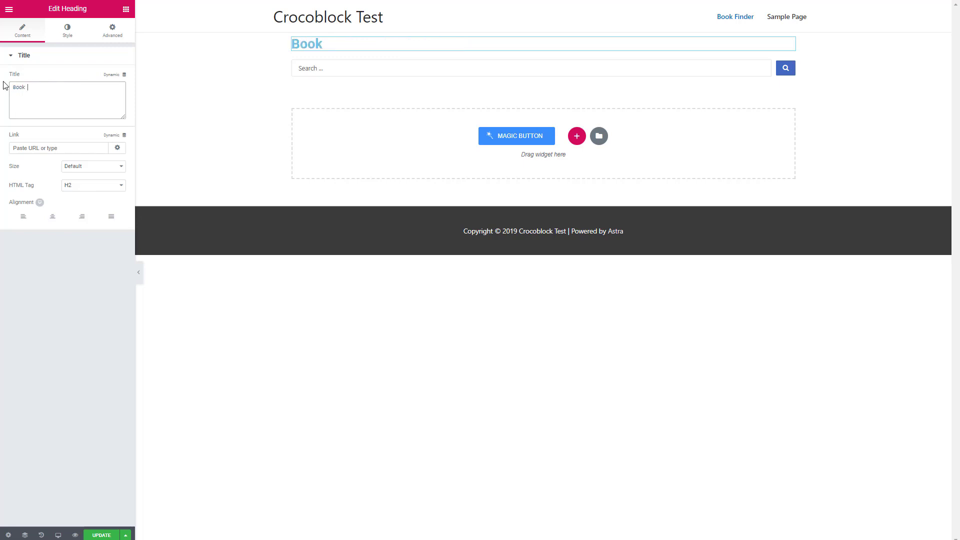
pyautogui.write('Finder - S')
pyautogui.write('Enter')
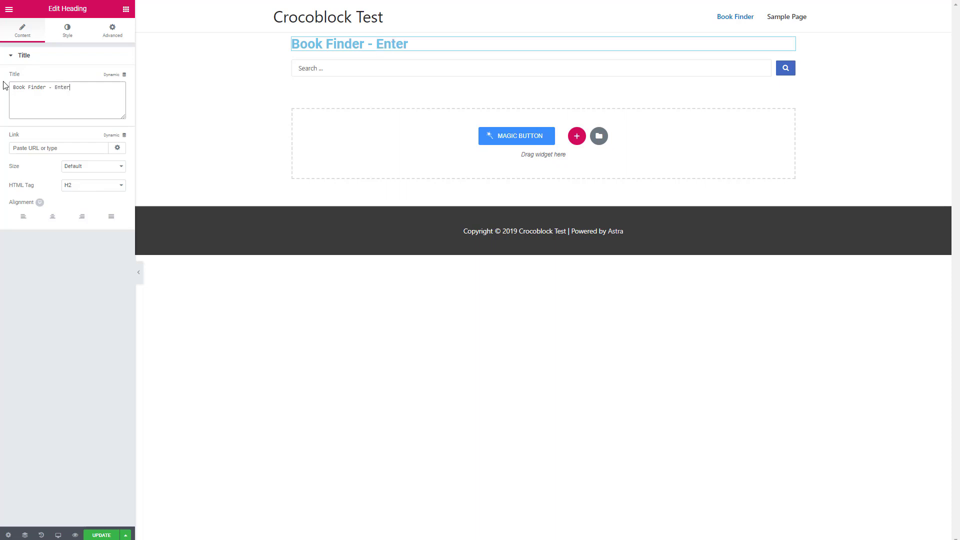
pyautogui.write(' search term')
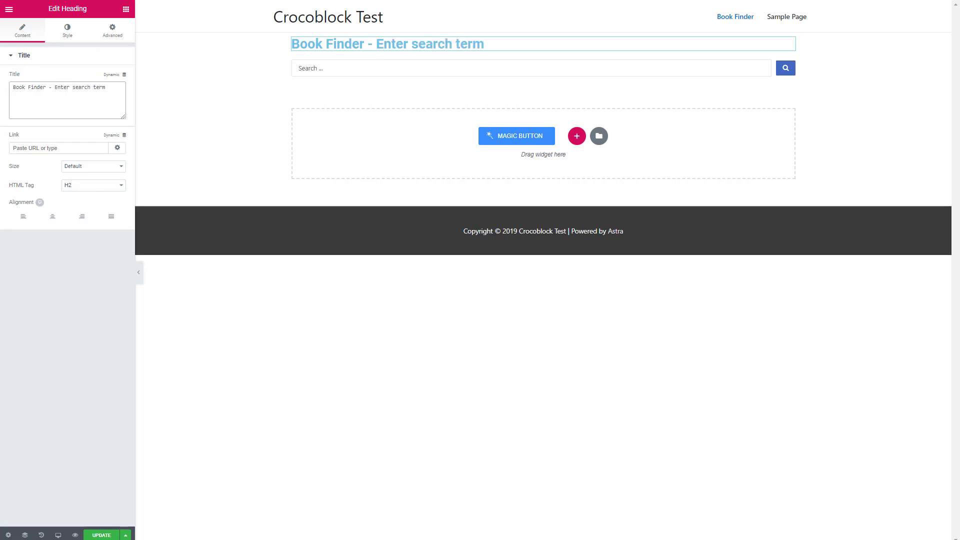
pyautogui.click(103, 535)
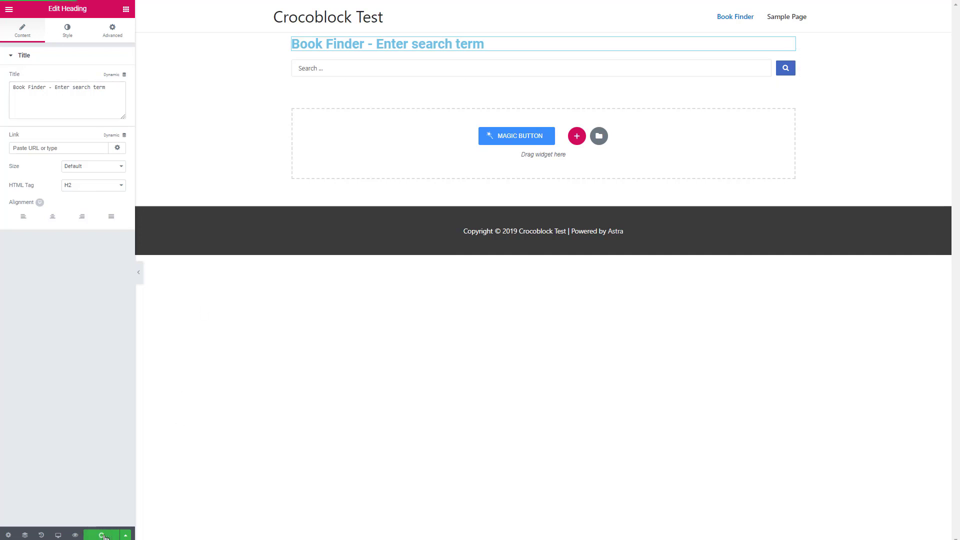
# Preview the Book Finder page, search for "grisham" and look through the full results page
pyautogui.click(75, 535)
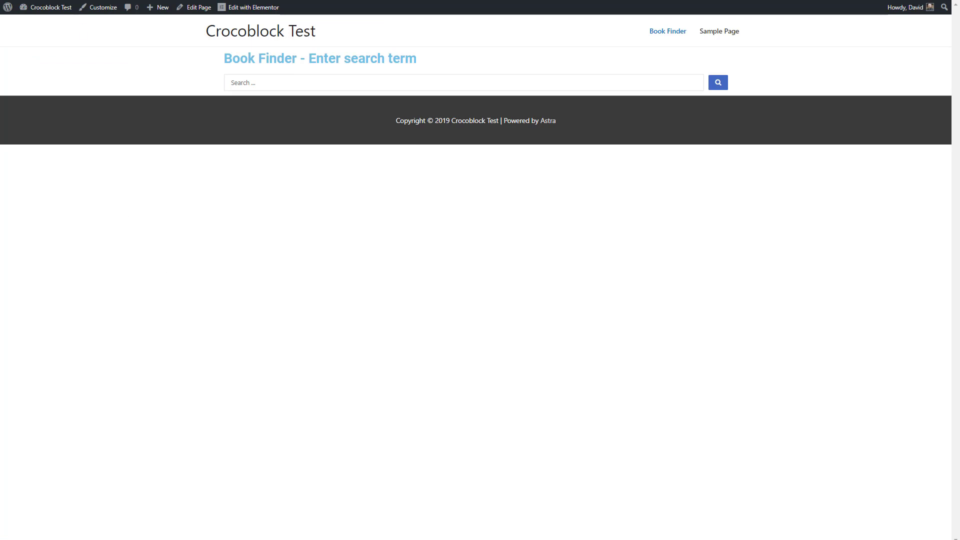
pyautogui.click(282, 85)
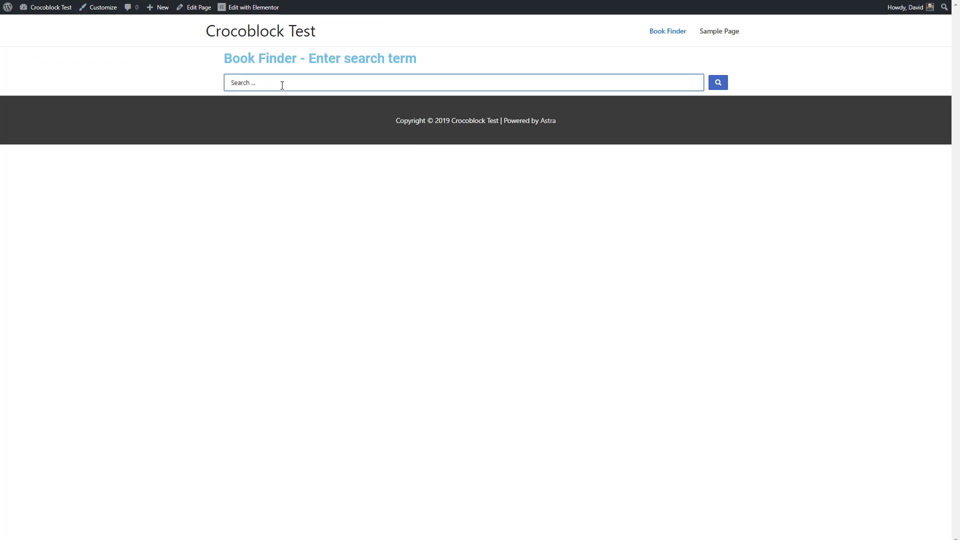
pyautogui.write('grisham')
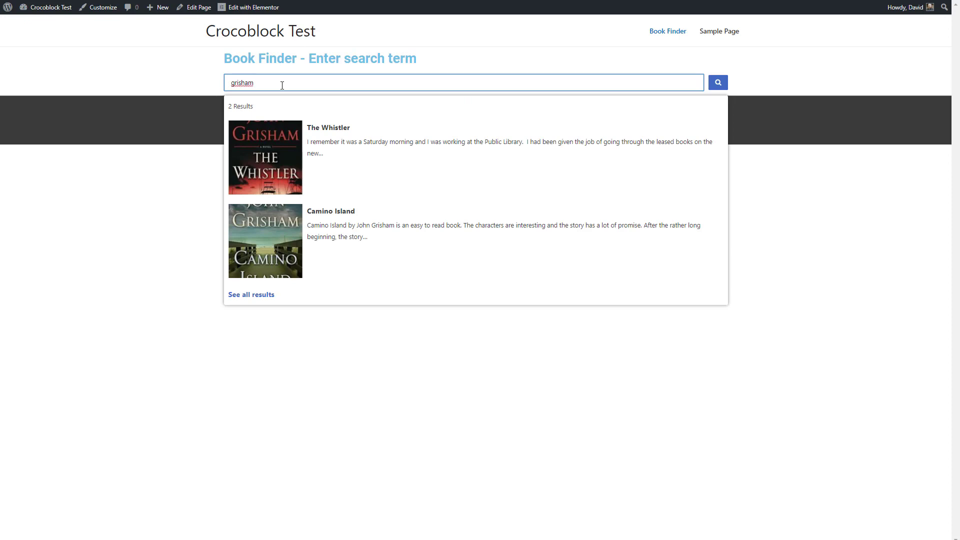
pyautogui.press('Return')
pyautogui.scroll(-4, 253, 295)
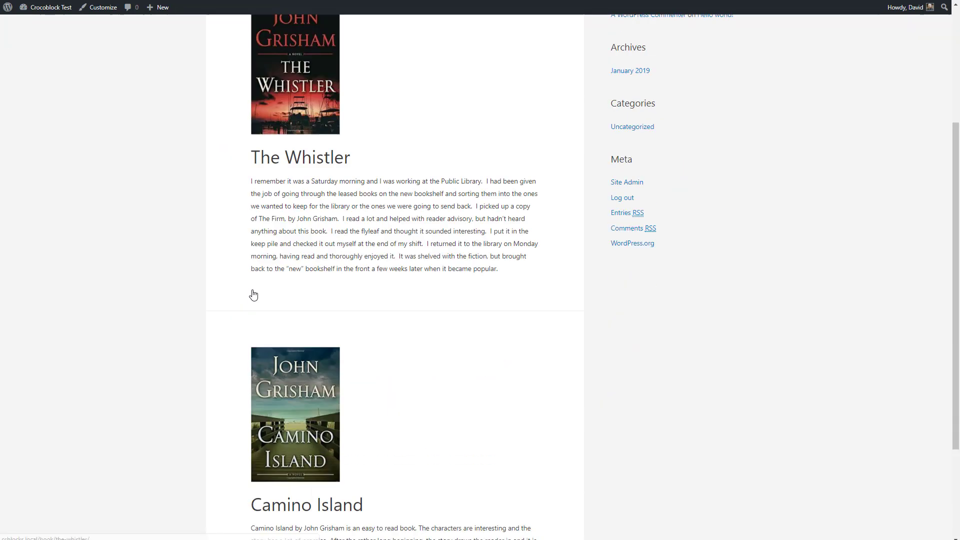
pyautogui.scroll(-3, 254, 295)
pyautogui.scroll(6, 253, 292)
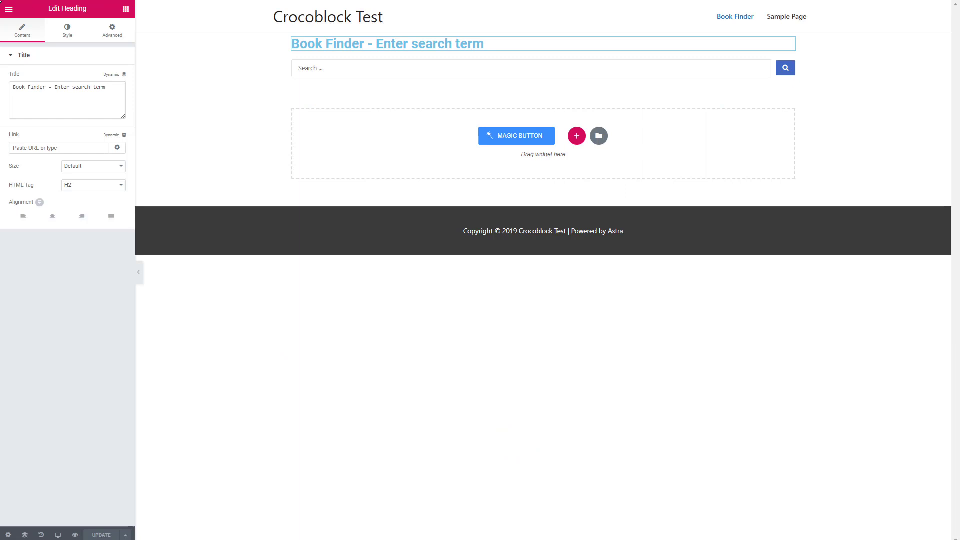
# Exit Elementor to the dashboard and publish another new page titled "Book Filter"
pyautogui.click(9, 9)
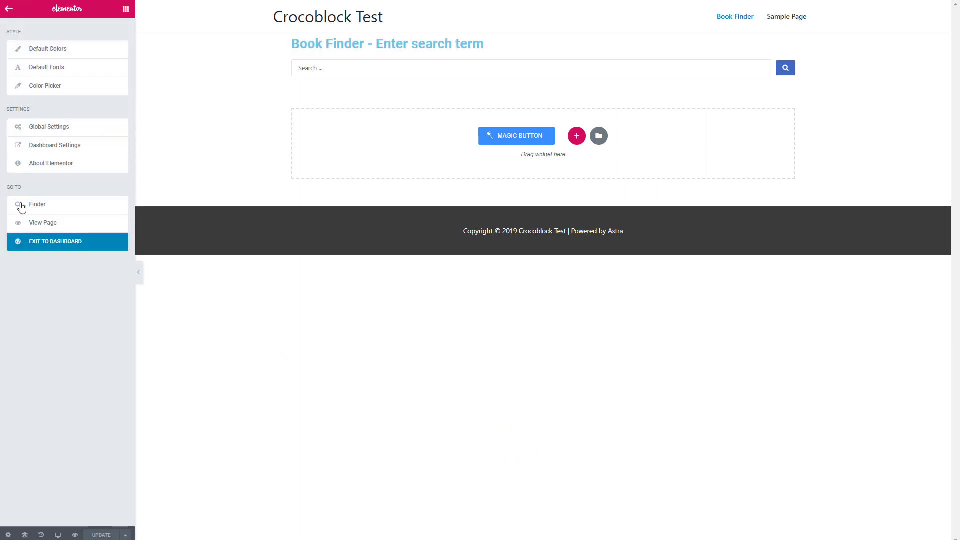
pyautogui.click(38, 242)
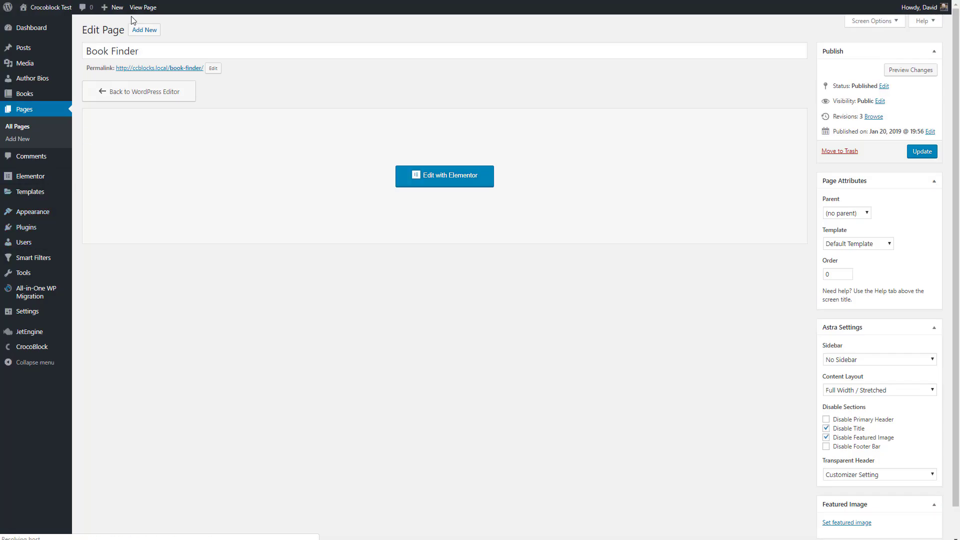
pyautogui.click(144, 30)
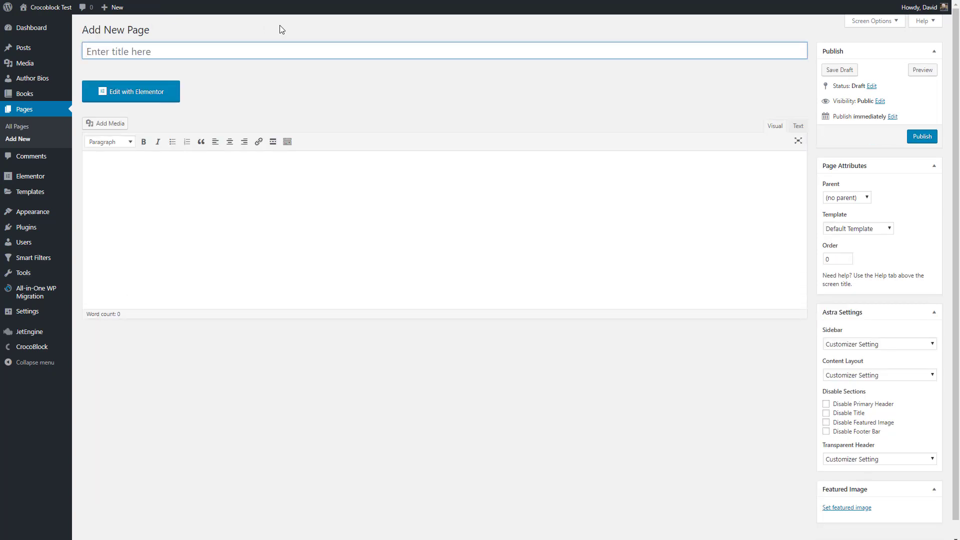
pyautogui.press('shift')
pyautogui.write('Book Filter')
pyautogui.click(920, 138)
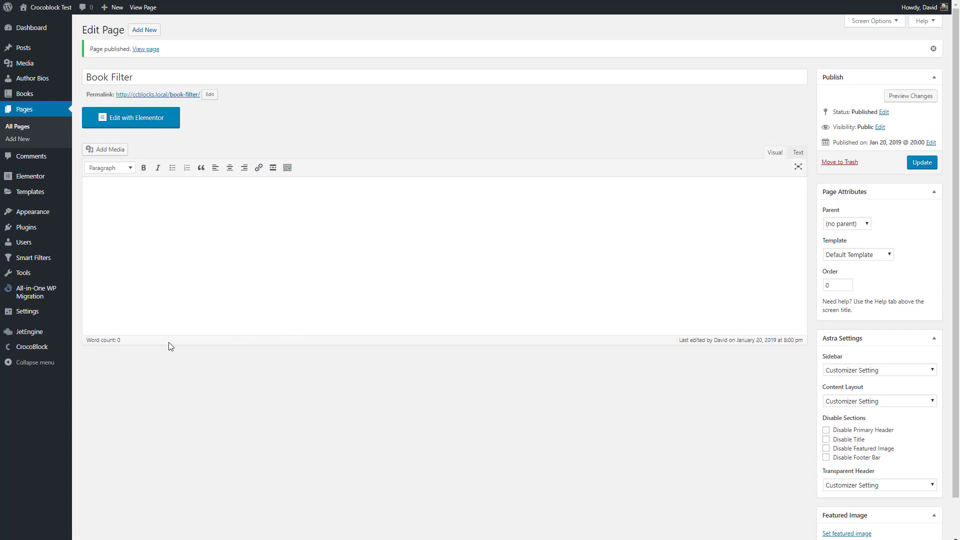
# Add a smart filter titled "Search by Genre" with filter label "Select Genre" and active filter label "Selected Genre"
pyautogui.moveTo(20, 259)
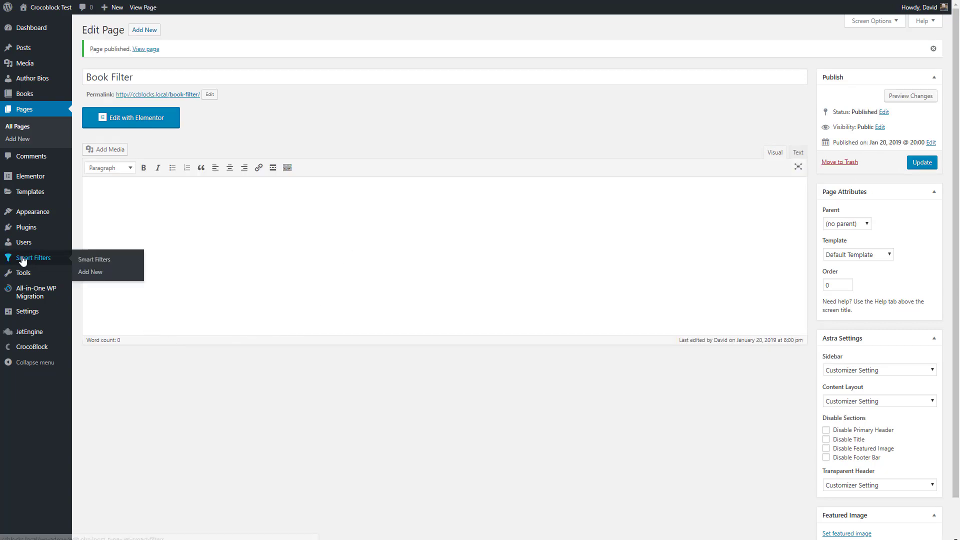
pyautogui.click(83, 274)
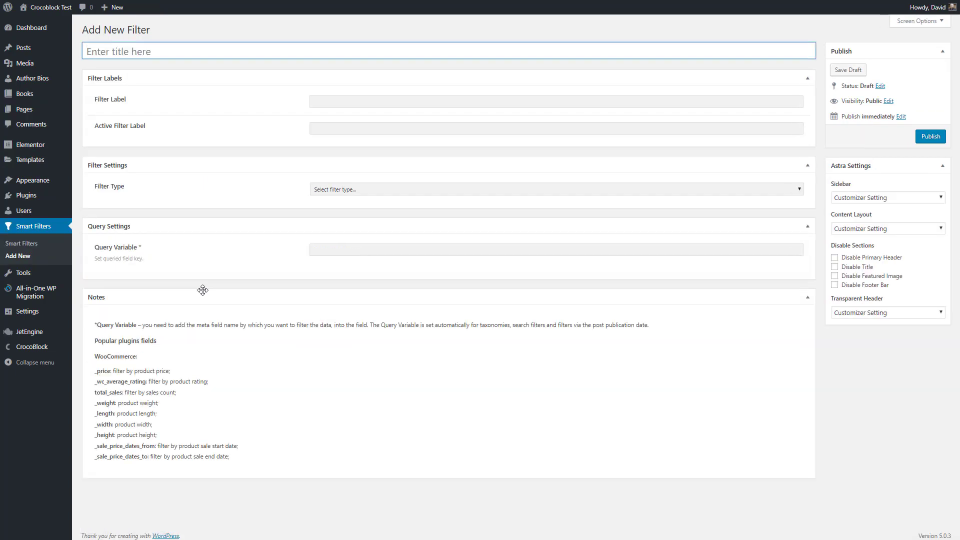
pyautogui.click(339, 101)
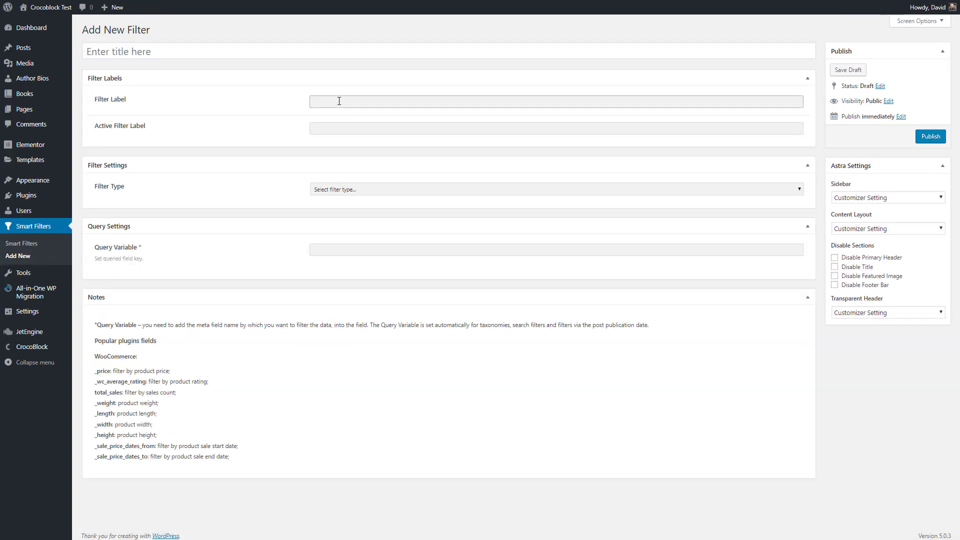
pyautogui.click(256, 52)
pyautogui.write('Sear')
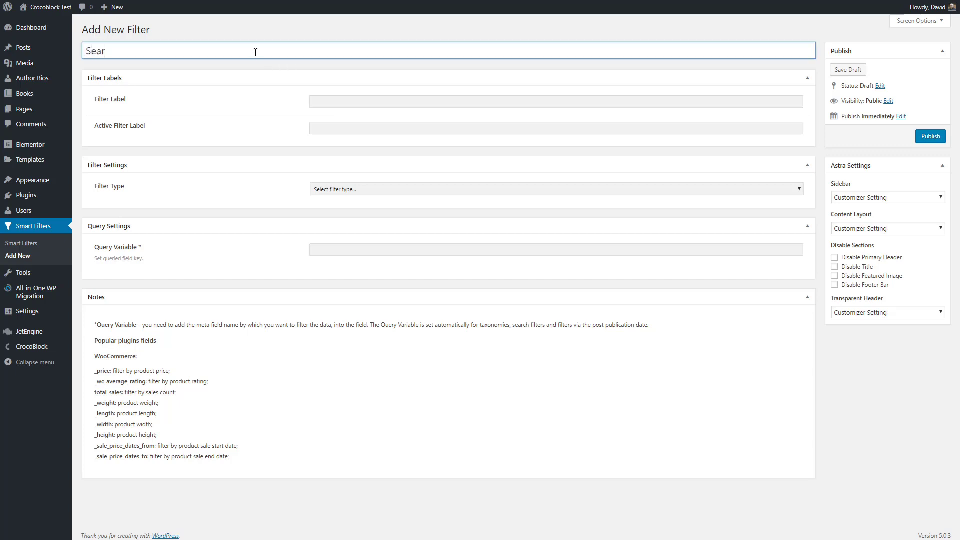
pyautogui.write('ch by Genre')
pyautogui.click(326, 105)
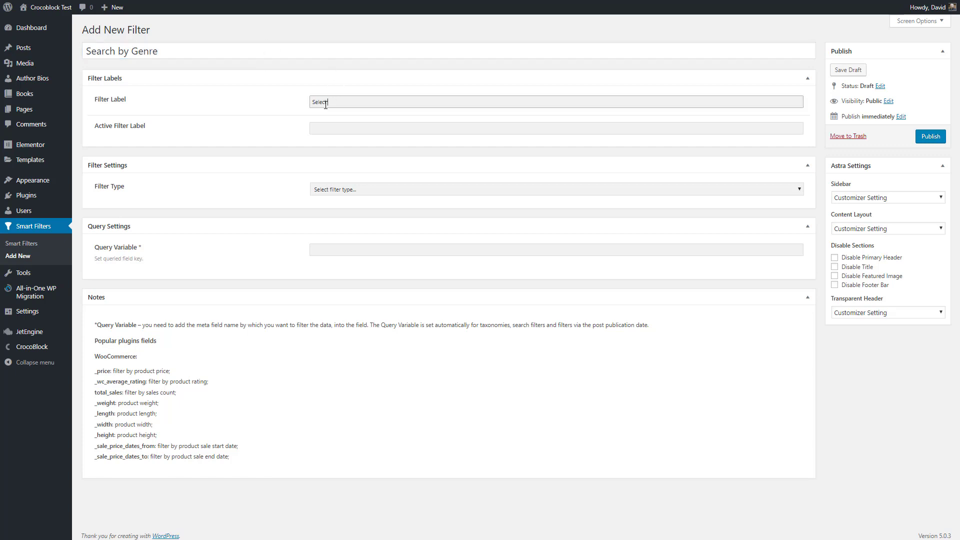
pyautogui.write('Select Genre')
pyautogui.press('Tab')
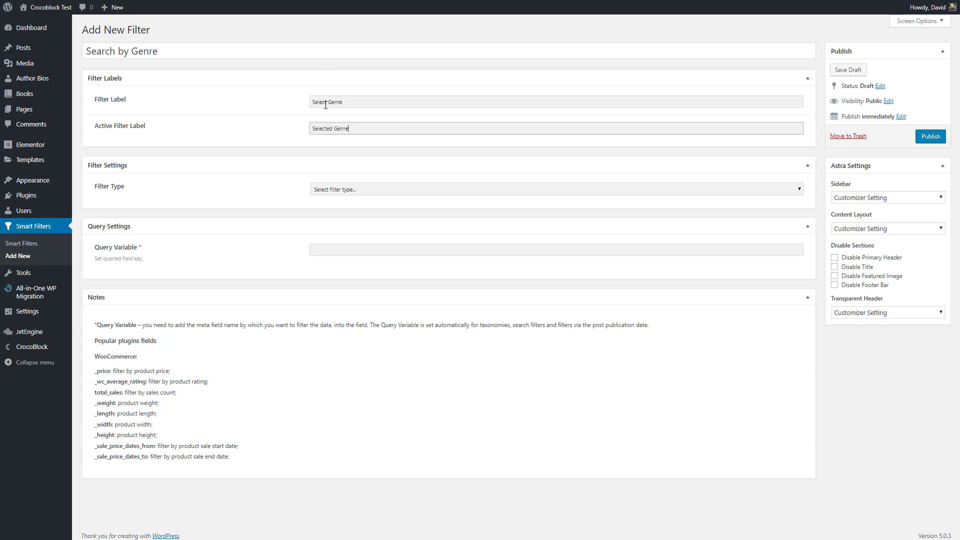
# Set the filter type to Select, with Taxonomies as the data source and Genres as the taxonomy
pyautogui.click(344, 189)
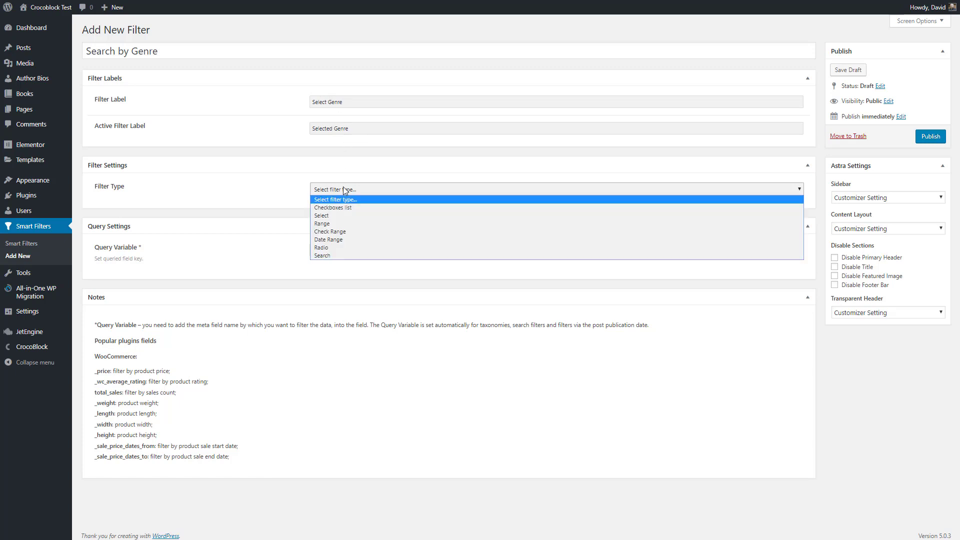
pyautogui.rightClick(343, 187)
pyautogui.click(335, 188)
pyautogui.click(332, 215)
pyautogui.click(333, 218)
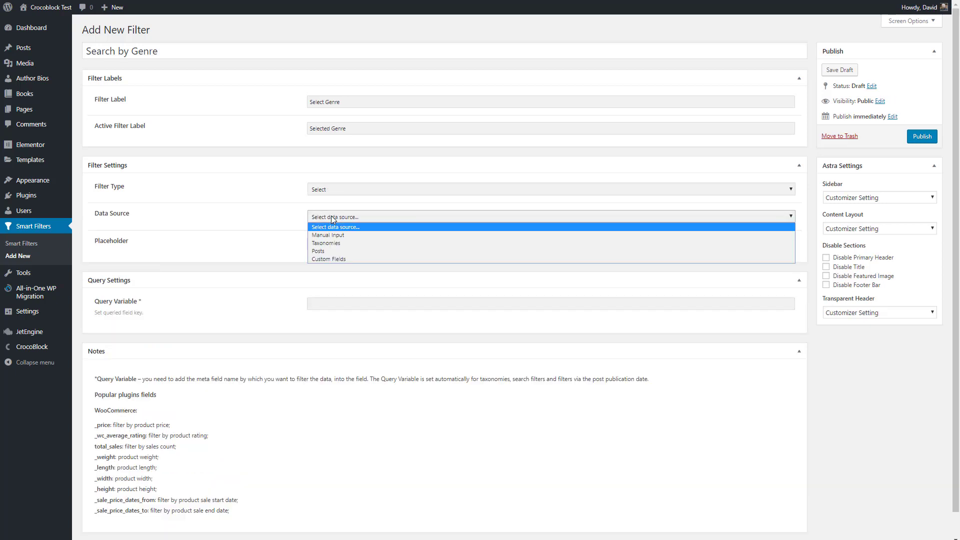
pyautogui.click(325, 243)
pyautogui.click(340, 245)
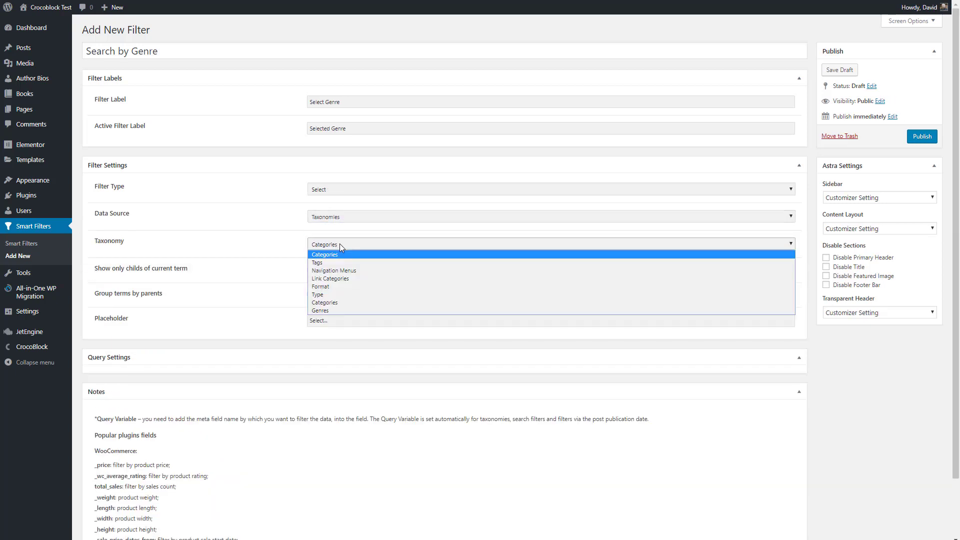
pyautogui.click(336, 311)
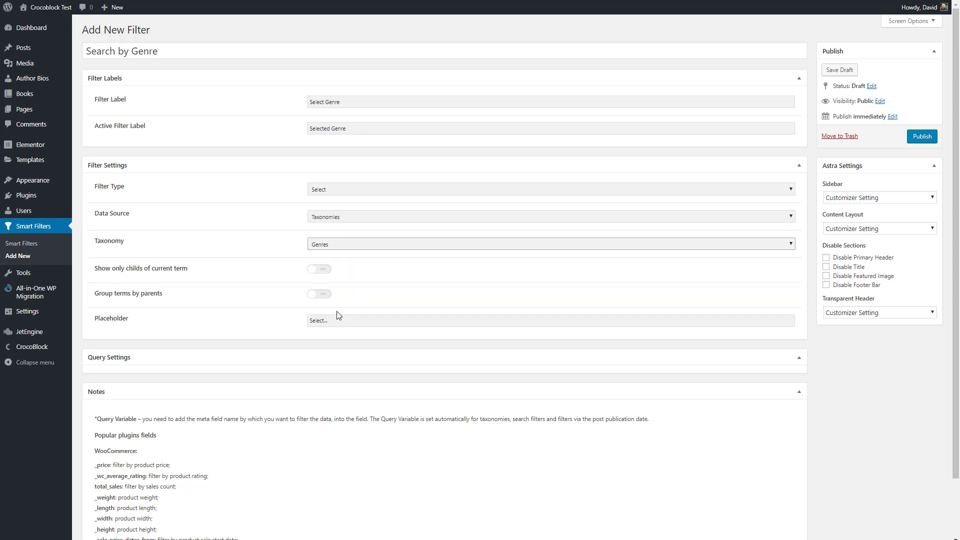
# Publish the "Search by Genre" smart filter and open the Book Filter page for editing in Elementor
pyautogui.scroll(-1, 387, 296)
pyautogui.scroll(1, 387, 295)
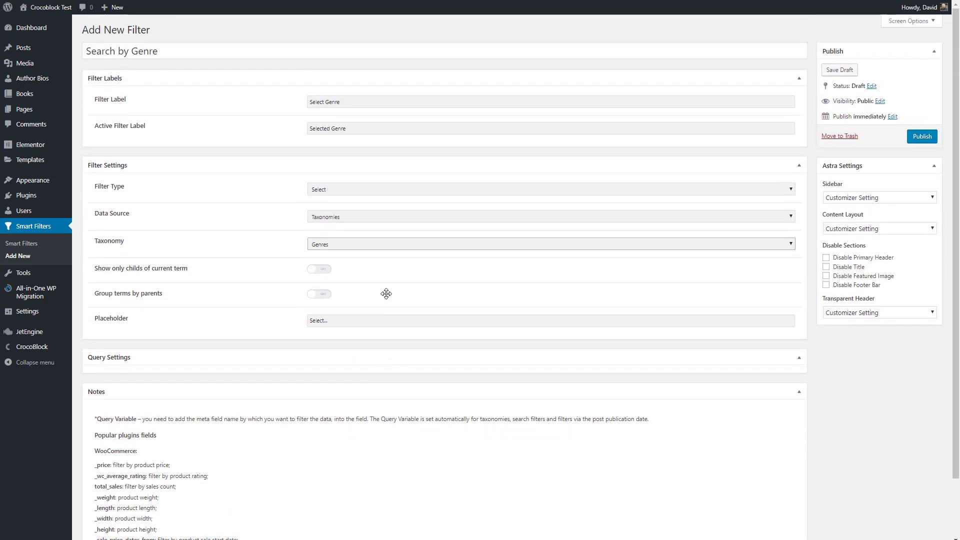
pyautogui.click(923, 138)
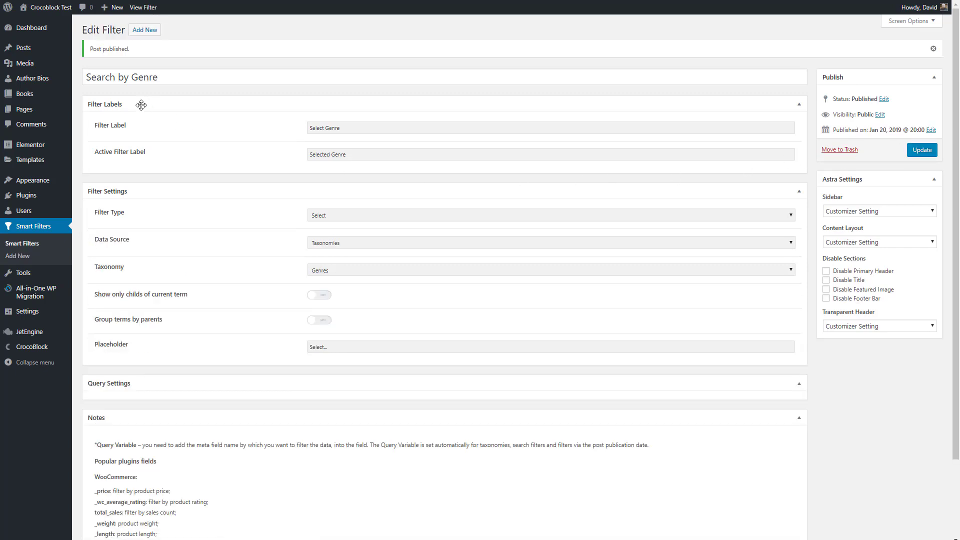
pyautogui.click(84, 113)
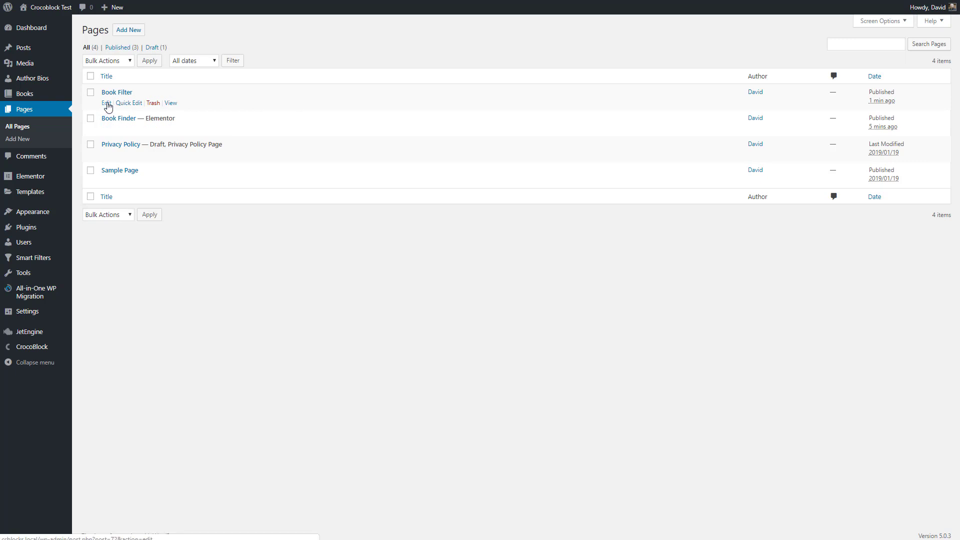
pyautogui.click(106, 103)
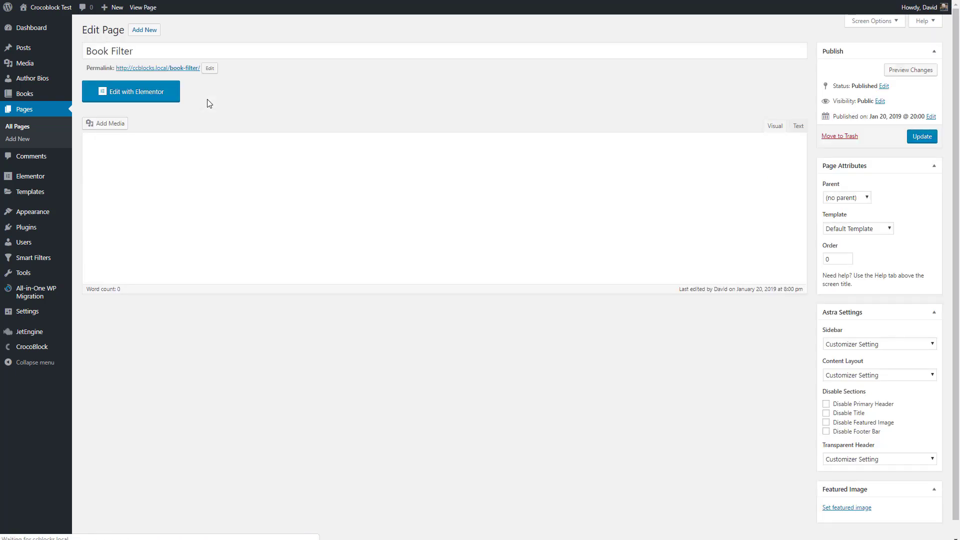
pyautogui.click(157, 94)
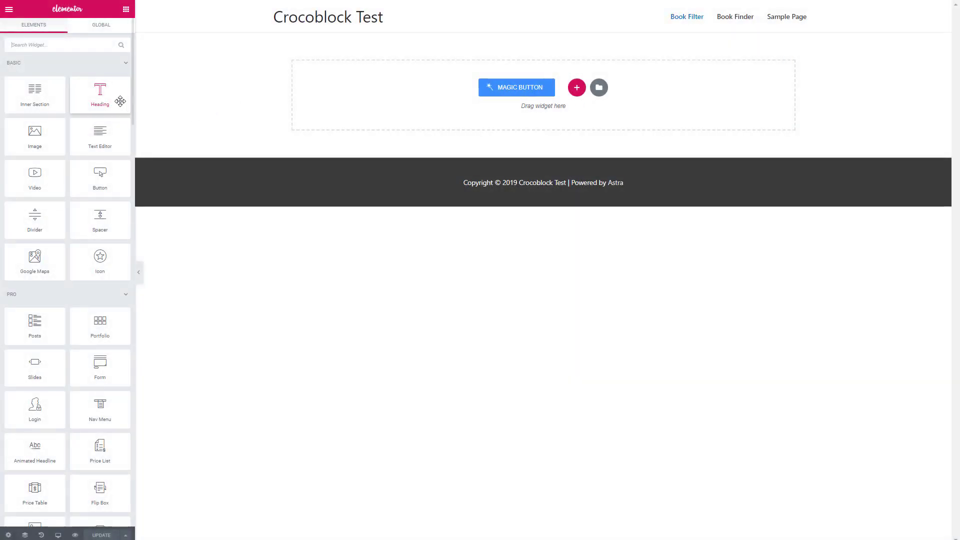
# Add a heading widget with the text "Search by Genre" to the empty Book Filter page
pyautogui.moveTo(119, 99); pyautogui.dragTo(420, 75)
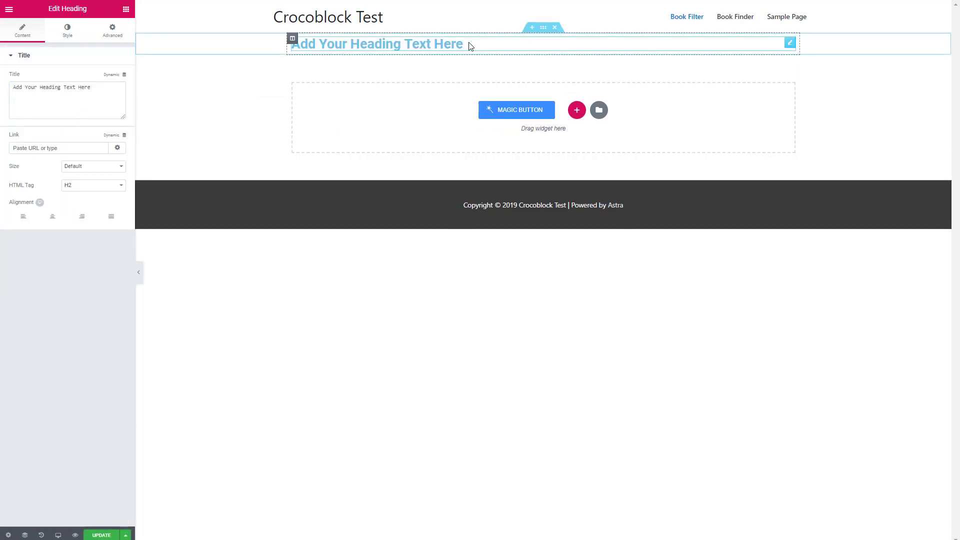
pyautogui.hotkey('ctrl', 'a')
pyautogui.press('BackSpace')
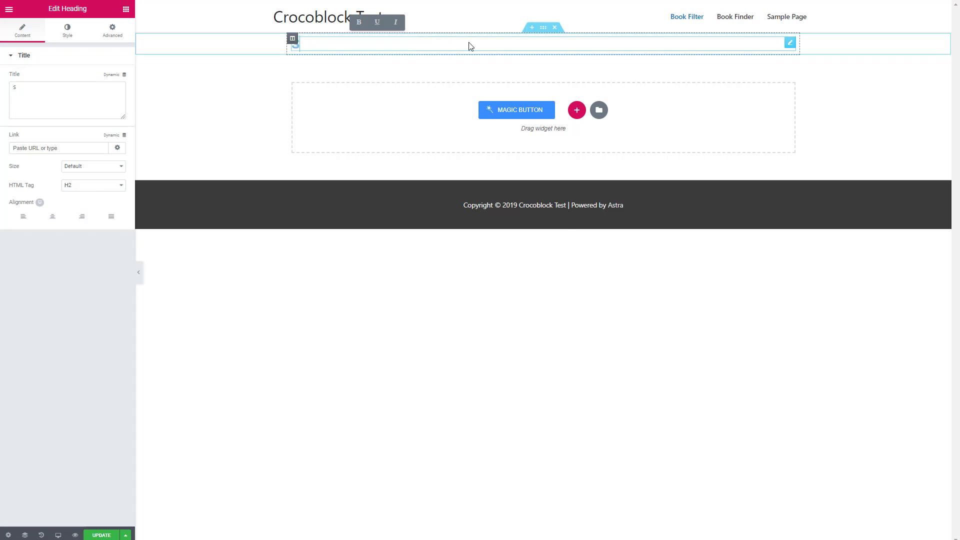
pyautogui.write('Search by Genre')
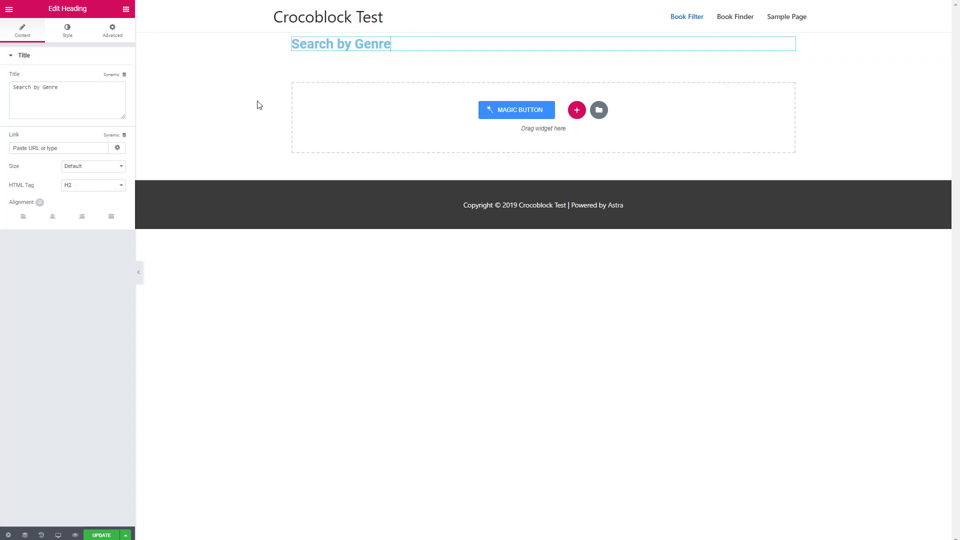
# Add a Select Filter widget below the heading, using the "Search by Genre" filter and targeting JetEngine
pyautogui.click(126, 9)
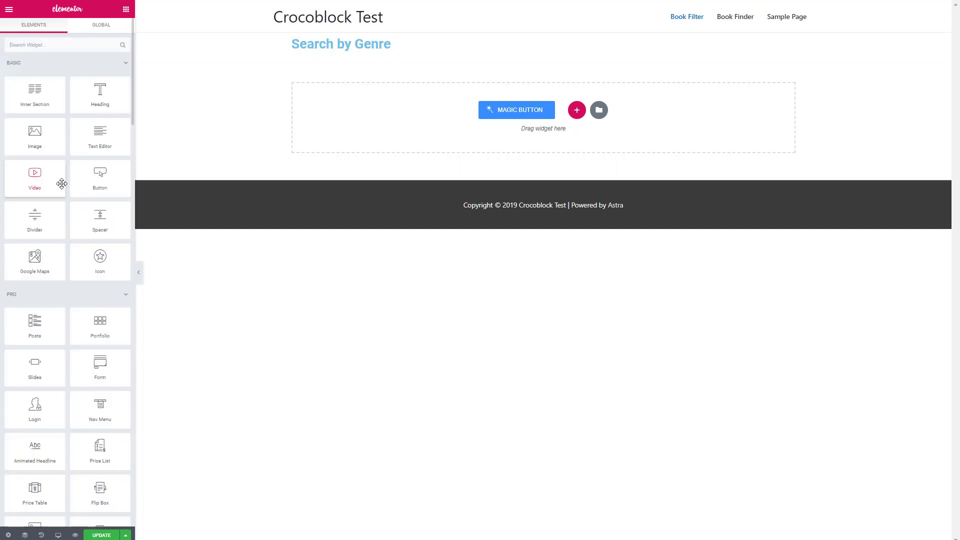
pyautogui.scroll(-15, 62, 182)
pyautogui.scroll(-15, 61, 177)
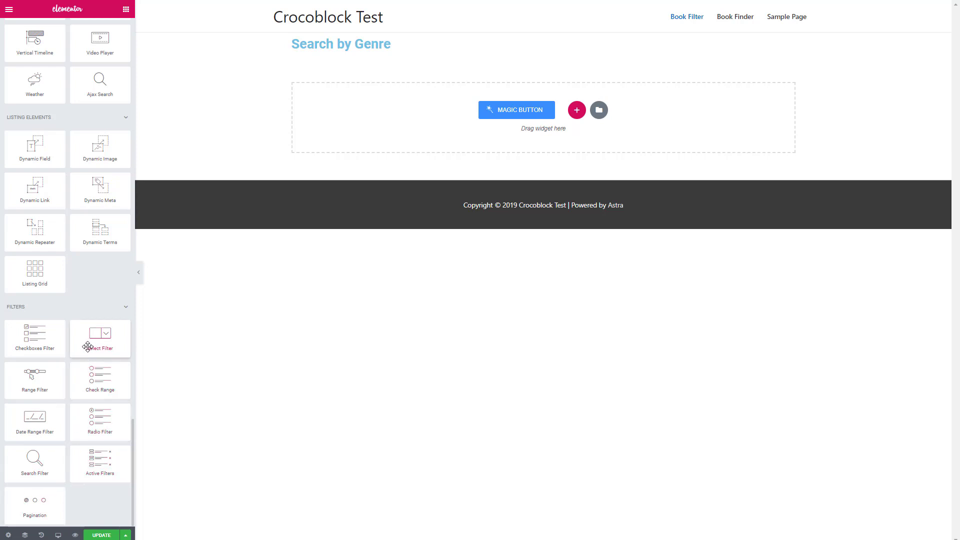
pyautogui.moveTo(88, 346); pyautogui.dragTo(310, 110)
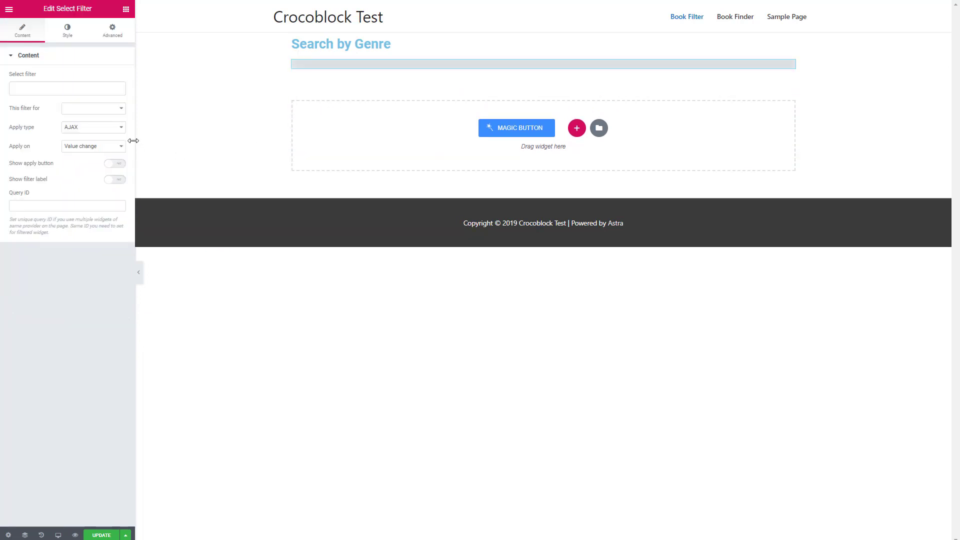
pyautogui.click(93, 109)
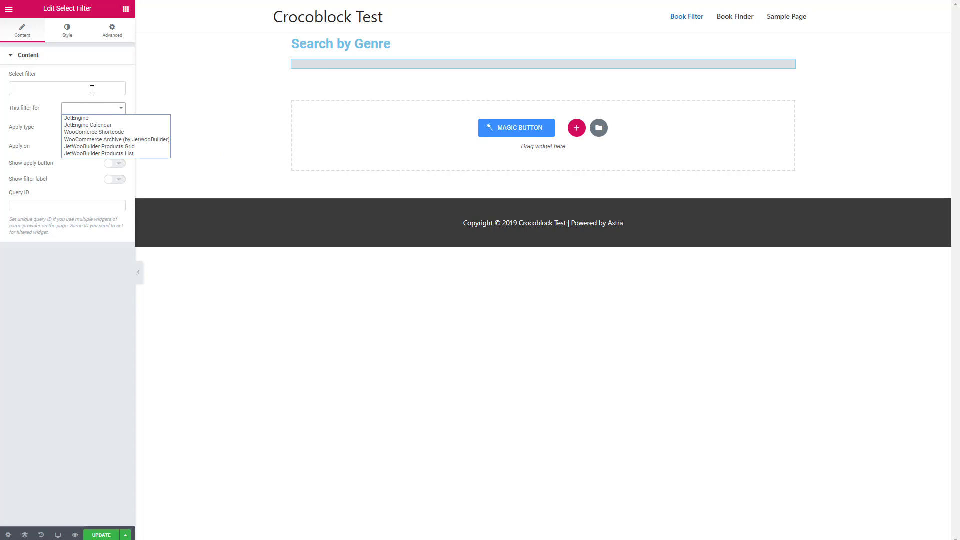
pyautogui.click(92, 89)
pyautogui.click(60, 102)
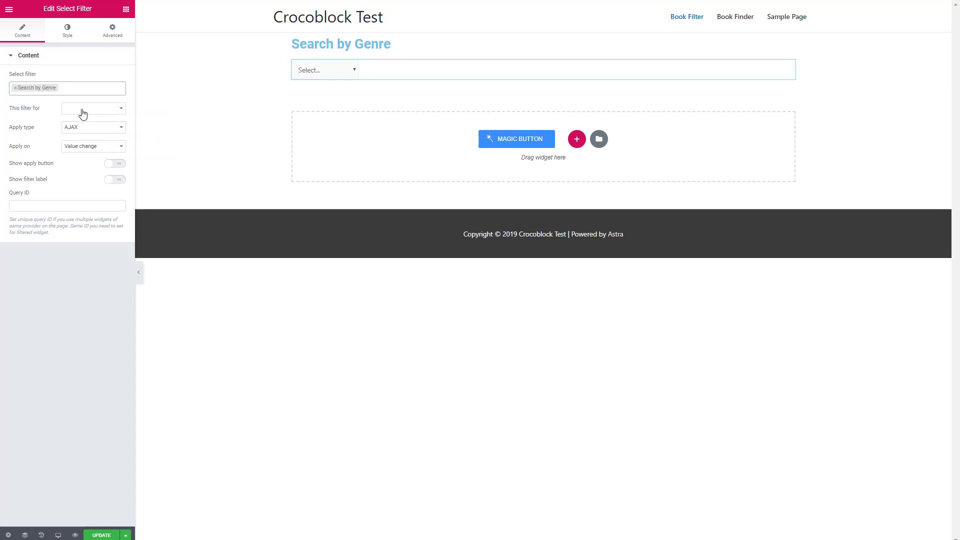
pyautogui.click(82, 109)
pyautogui.click(78, 119)
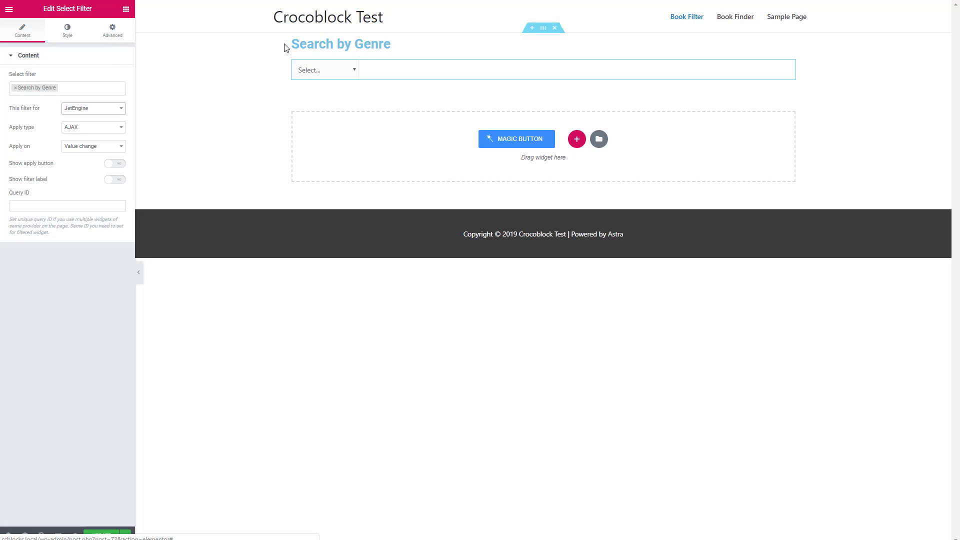
# Change the heading text above the select filter to "Filter by Genre"
pyautogui.click(343, 43)
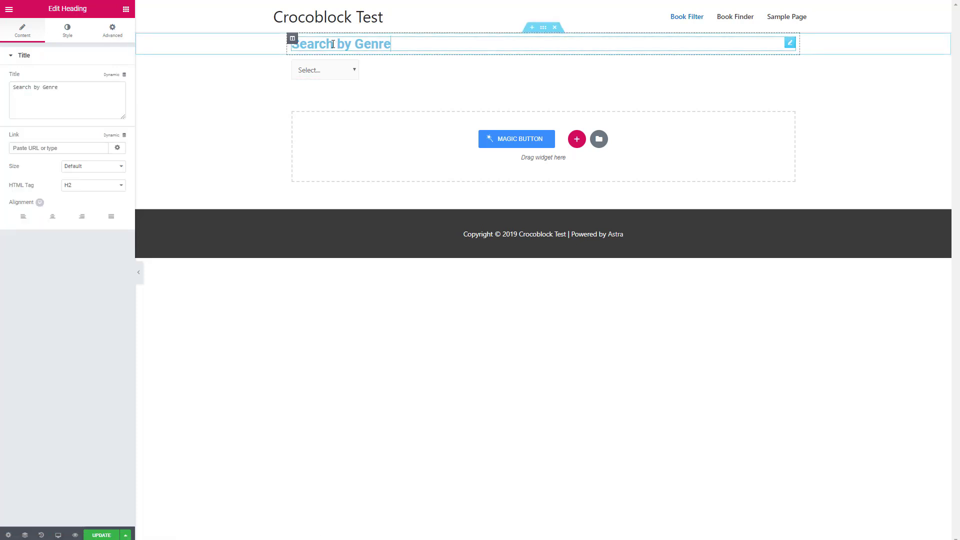
pyautogui.moveTo(337, 44); pyautogui.dragTo(281, 49)
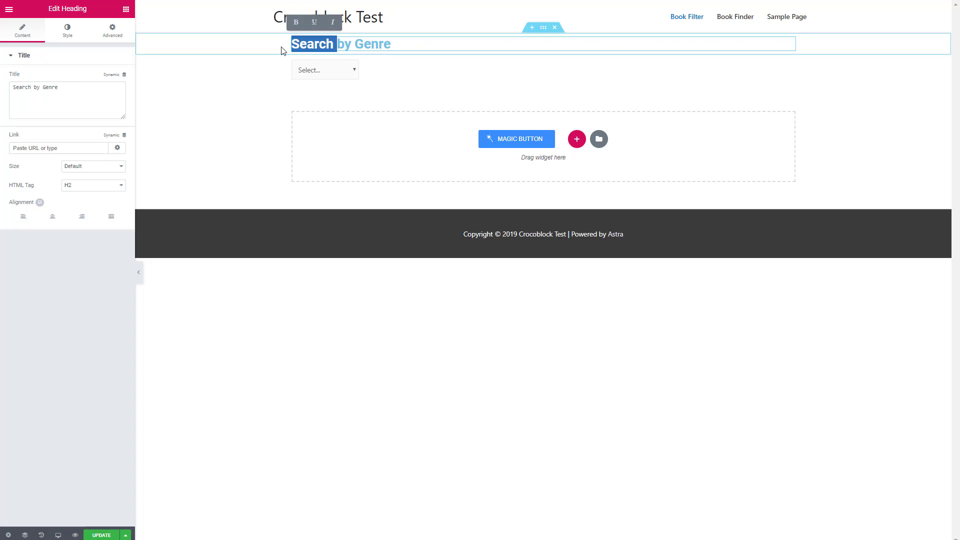
pyautogui.write('Filter')
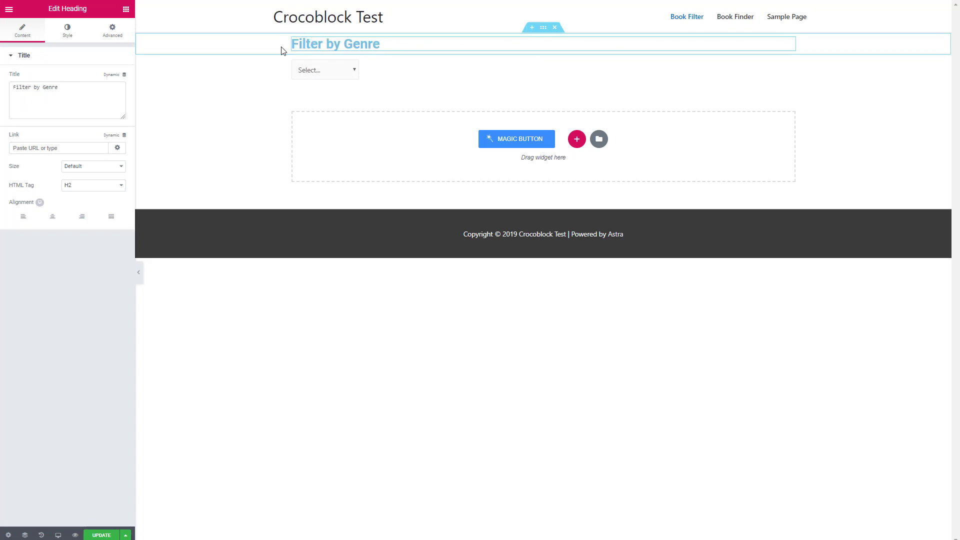
# Add a Listing Grid widget below the select filter and assign it the Book Archive listing
pyautogui.click(126, 9)
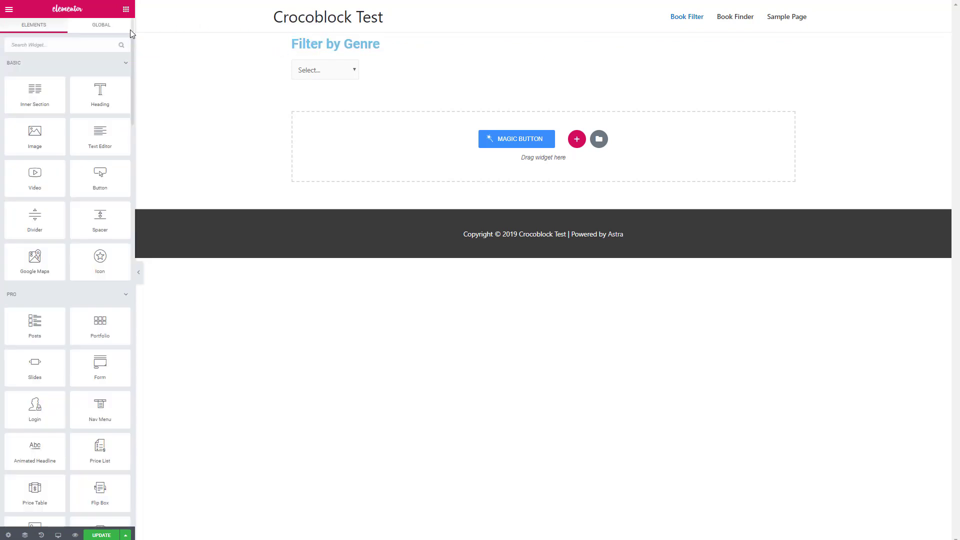
pyautogui.scroll(-15, 112, 62)
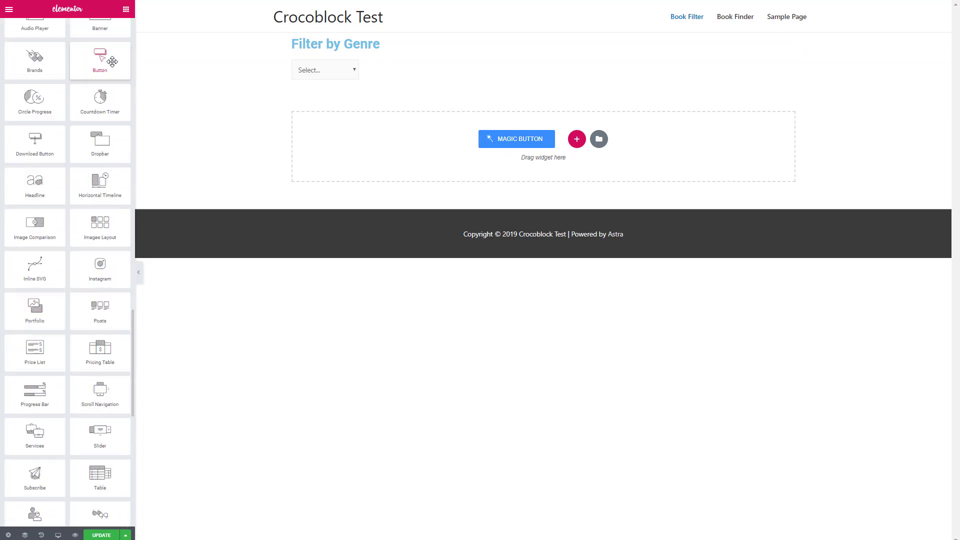
pyautogui.scroll(-10, 112, 62)
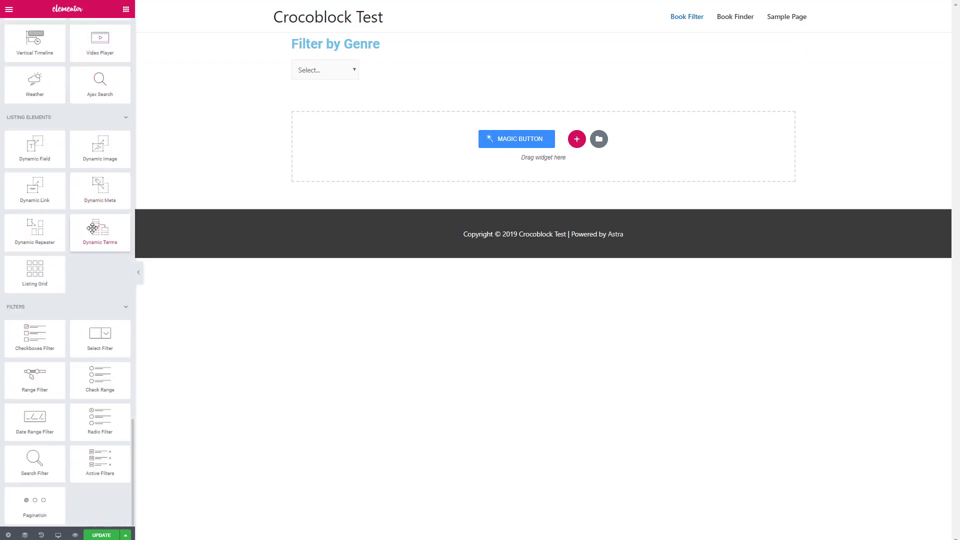
pyautogui.moveTo(37, 274); pyautogui.dragTo(335, 125)
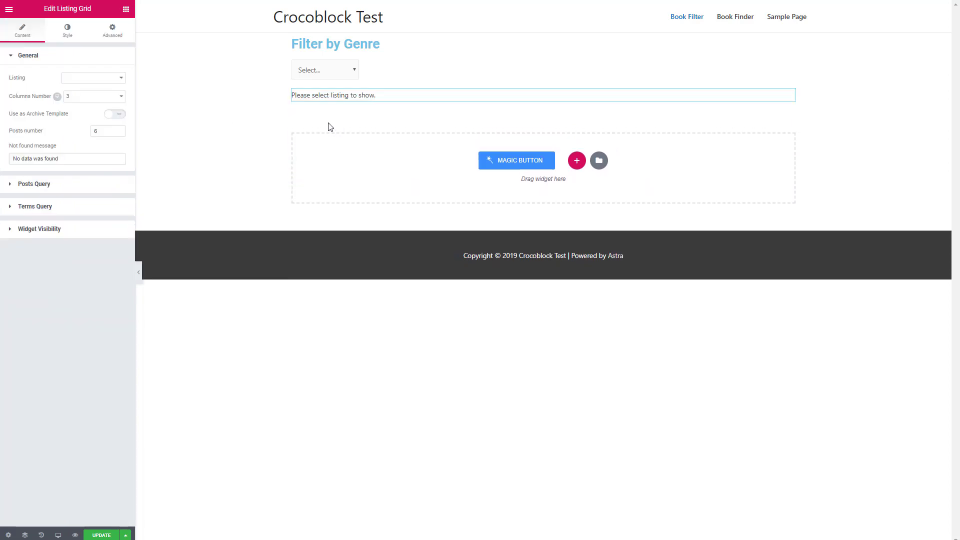
pyautogui.click(101, 79)
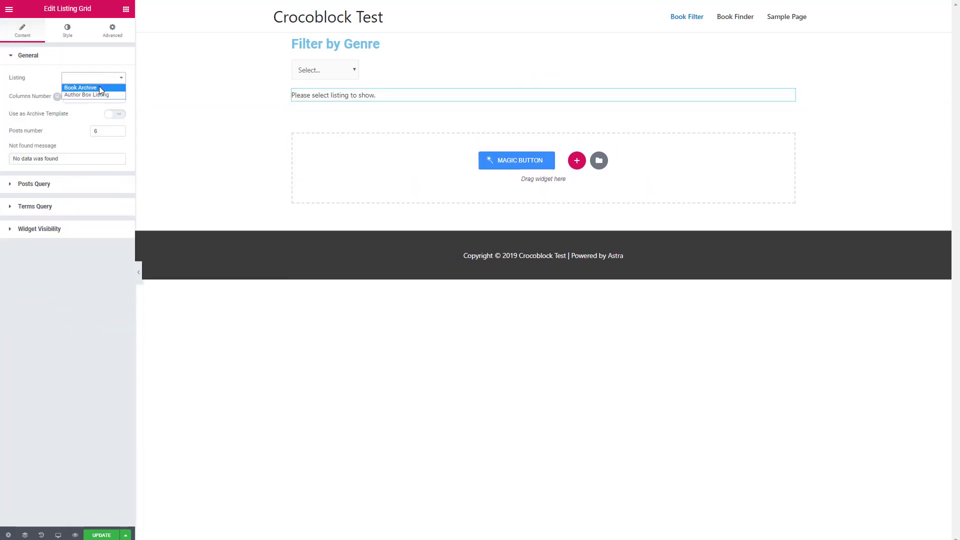
pyautogui.click(99, 87)
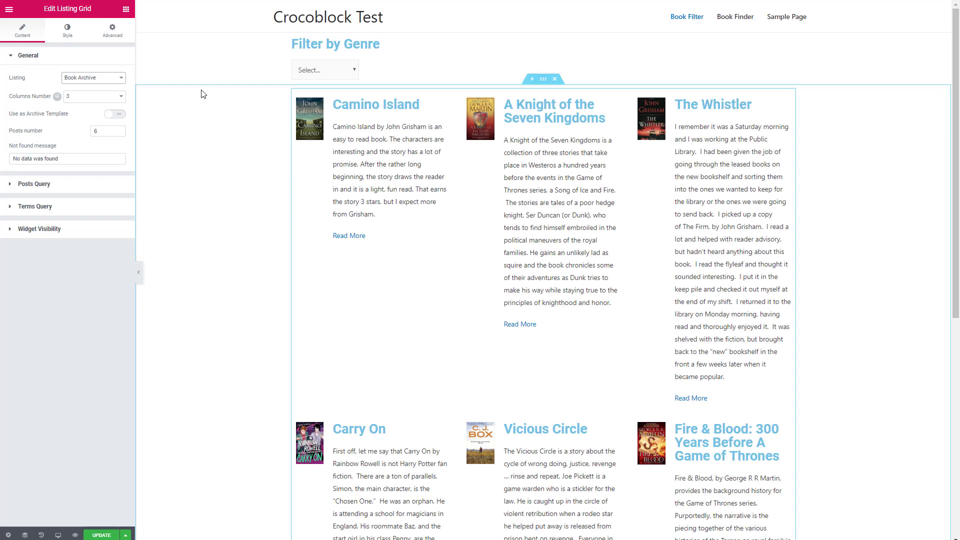
# Set the listing grid to 1 column and 10 posts, and update the page
pyautogui.click(75, 97)
pyautogui.click(98, 107)
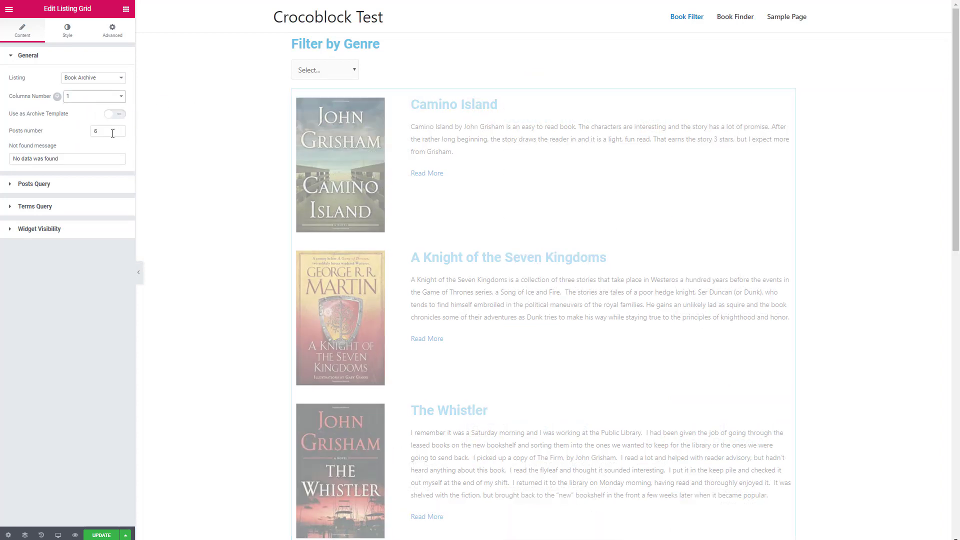
pyautogui.doubleClick(95, 131)
pyautogui.write('10')
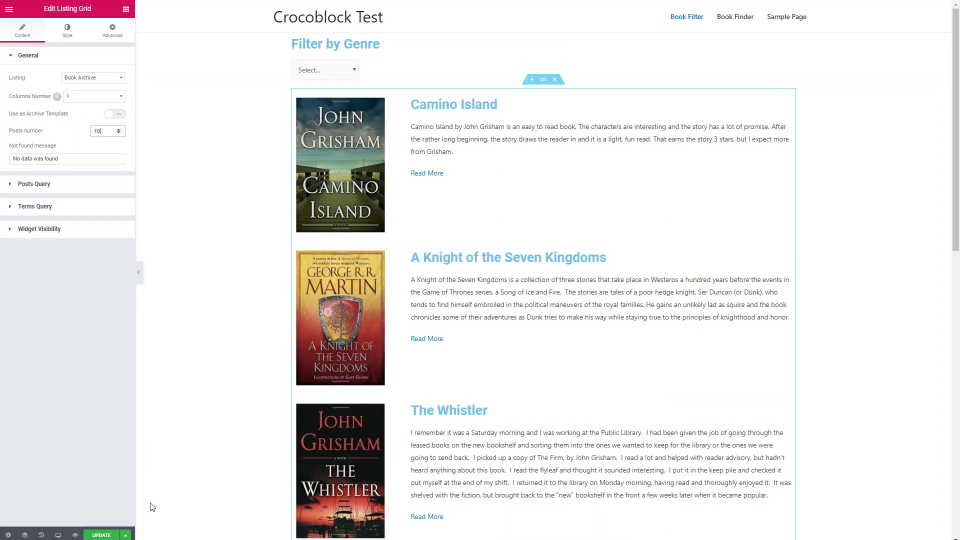
pyautogui.click(100, 535)
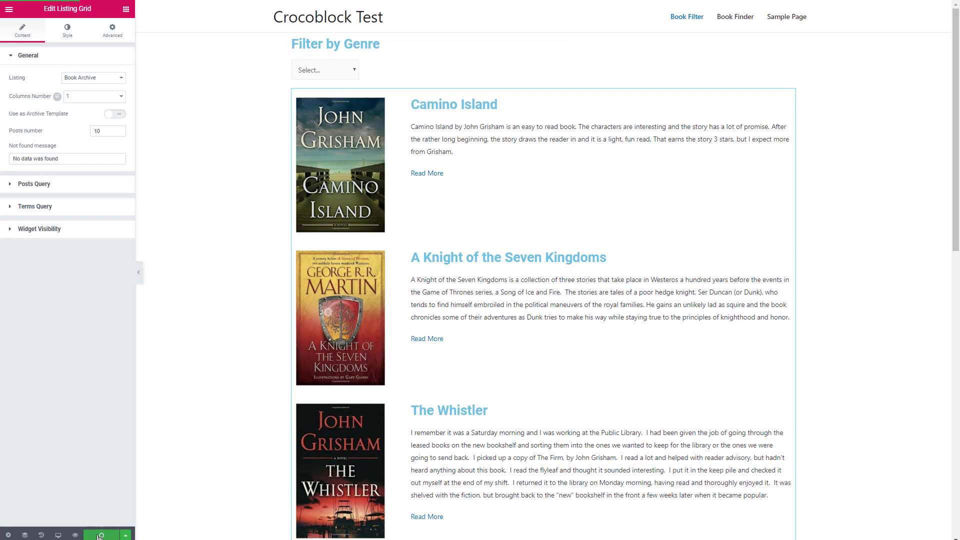
# Preview the Book Filter page, look through the full book list, and filter it by Fantasy and by Legal Thriller
pyautogui.click(75, 535)
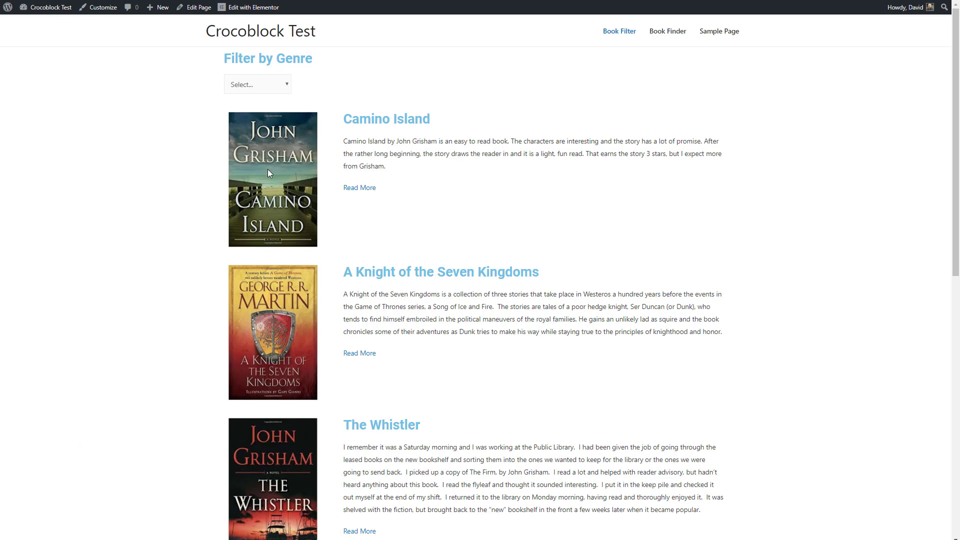
pyautogui.scroll(-1, 268, 169)
pyautogui.scroll(-7, 267, 226)
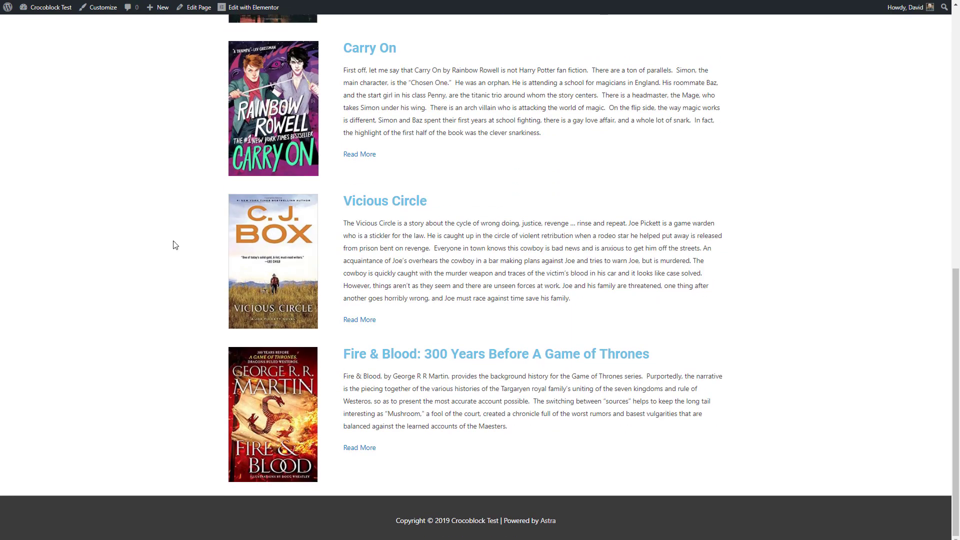
pyautogui.scroll(8, 174, 242)
pyautogui.click(255, 87)
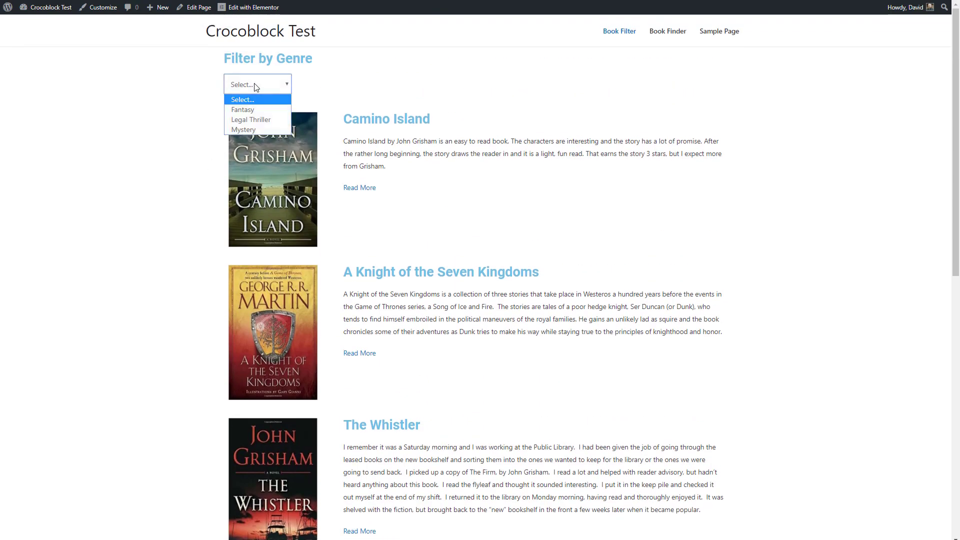
pyautogui.click(250, 109)
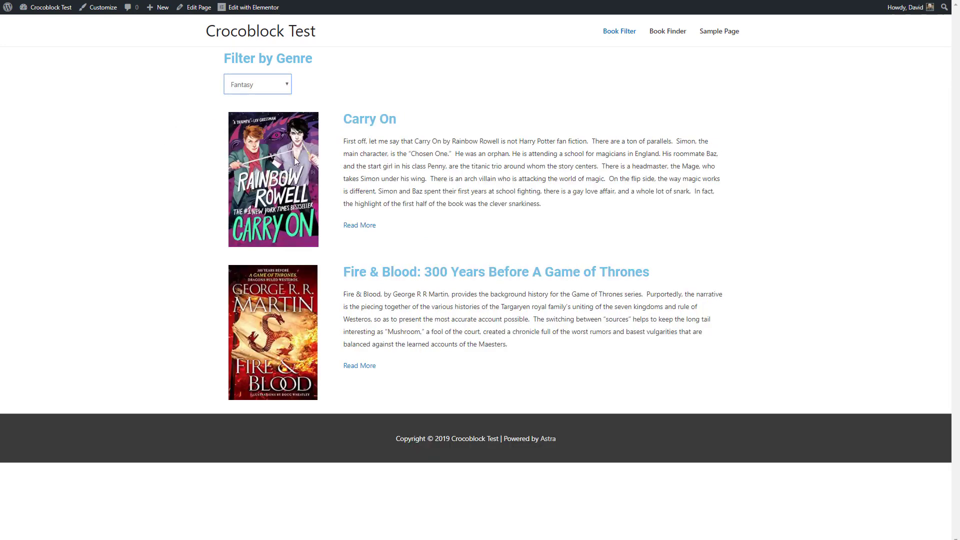
pyautogui.click(273, 90)
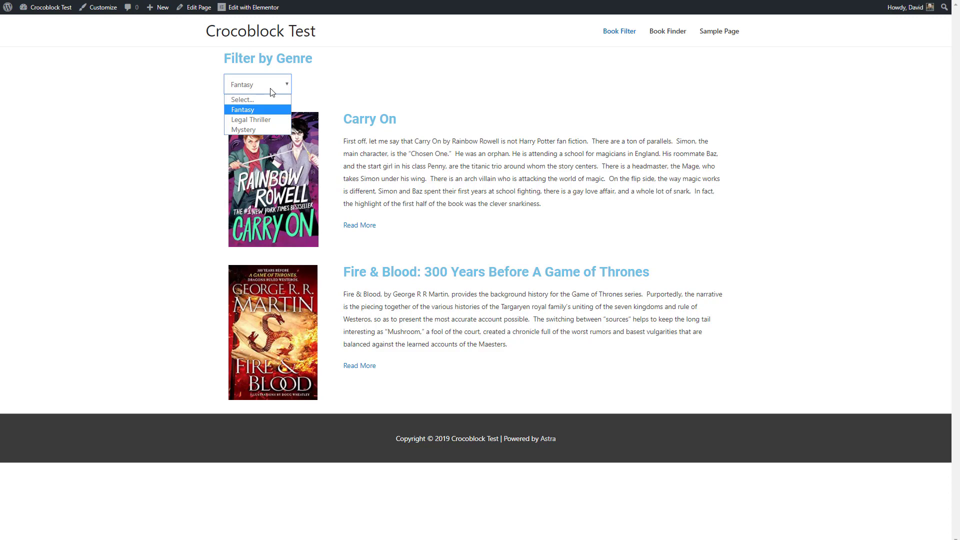
pyautogui.click(260, 120)
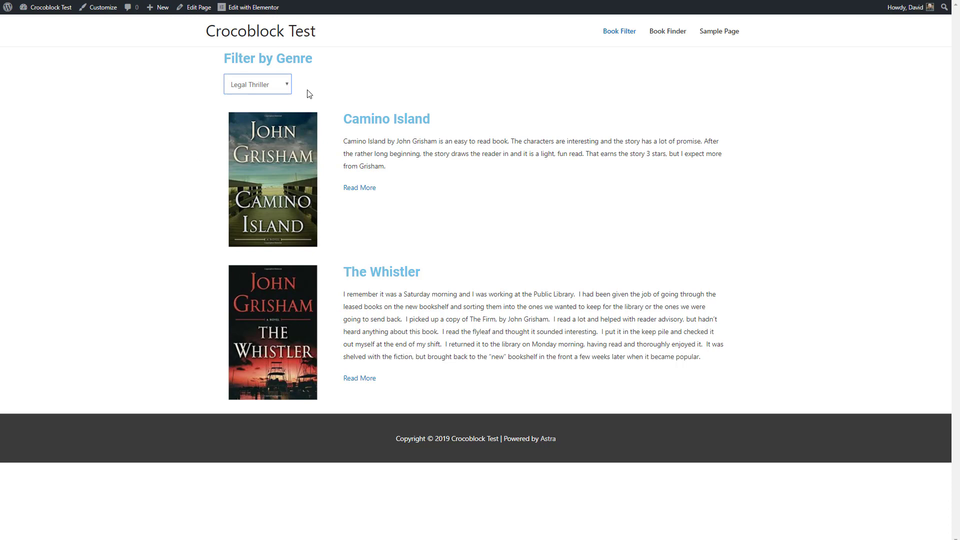
# Go to the site's home page, search for "grisham" and open the John Grisham author bio from the results
pyautogui.click(610, 189)
pyautogui.click(280, 30)
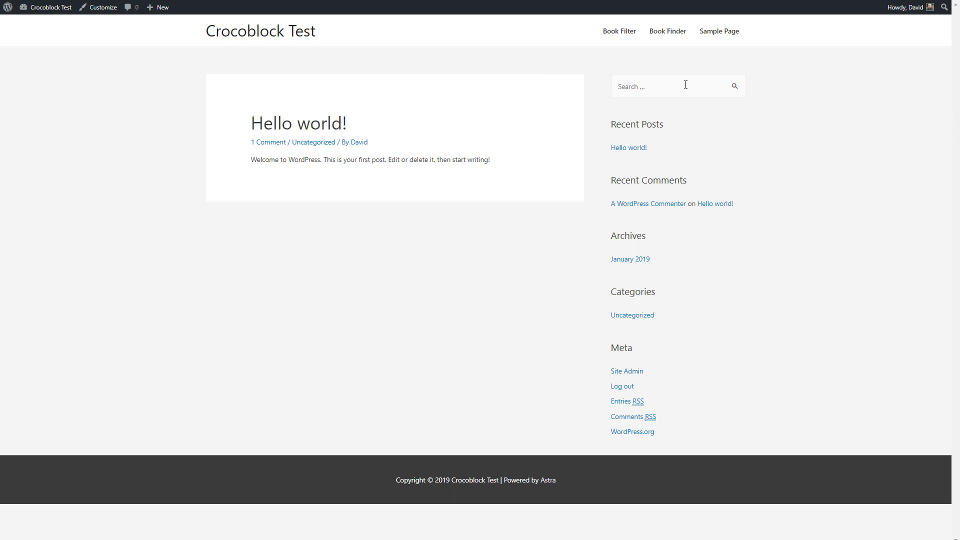
pyautogui.write('grisham')
pyautogui.press('Return')
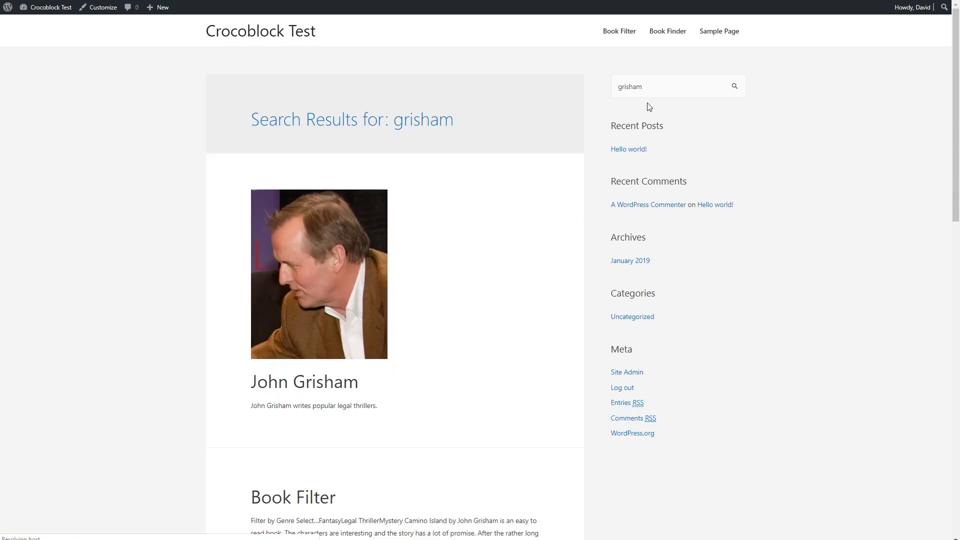
pyautogui.click(347, 238)
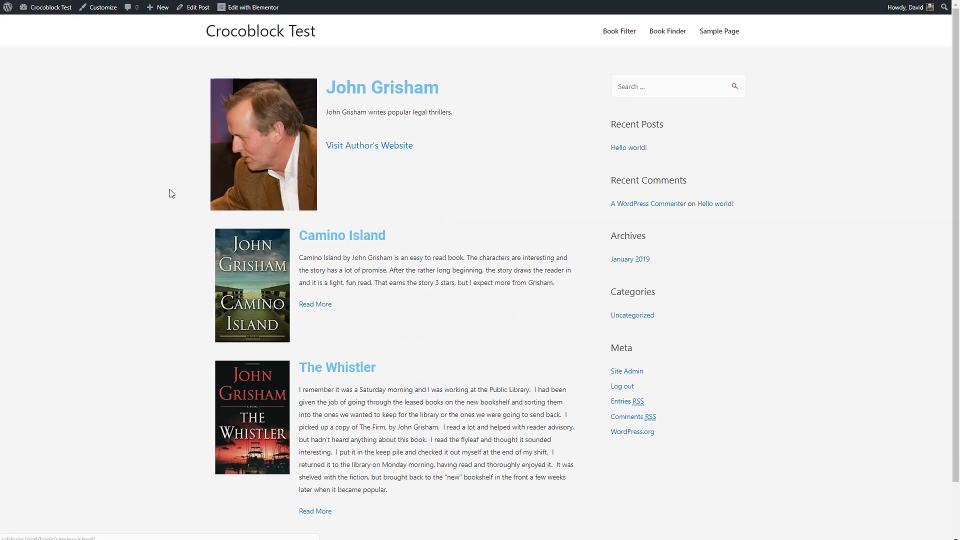
# Look over the John Grisham author bio page, return to the Book Filter page, and go to the site's dashboard
pyautogui.scroll(-2, 172, 193)
pyautogui.scroll(2, 289, 111)
pyautogui.hotkey('alt', 'Left')
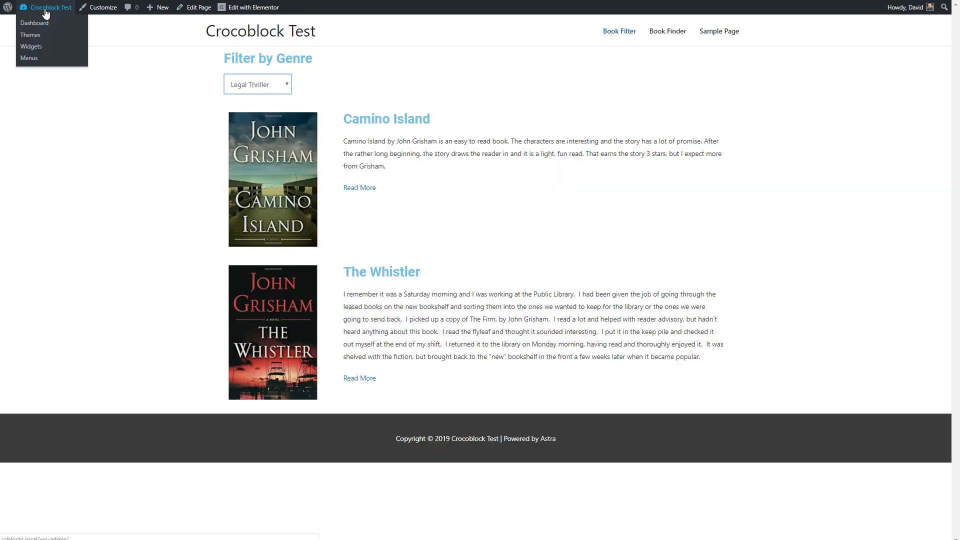
pyautogui.click(42, 20)
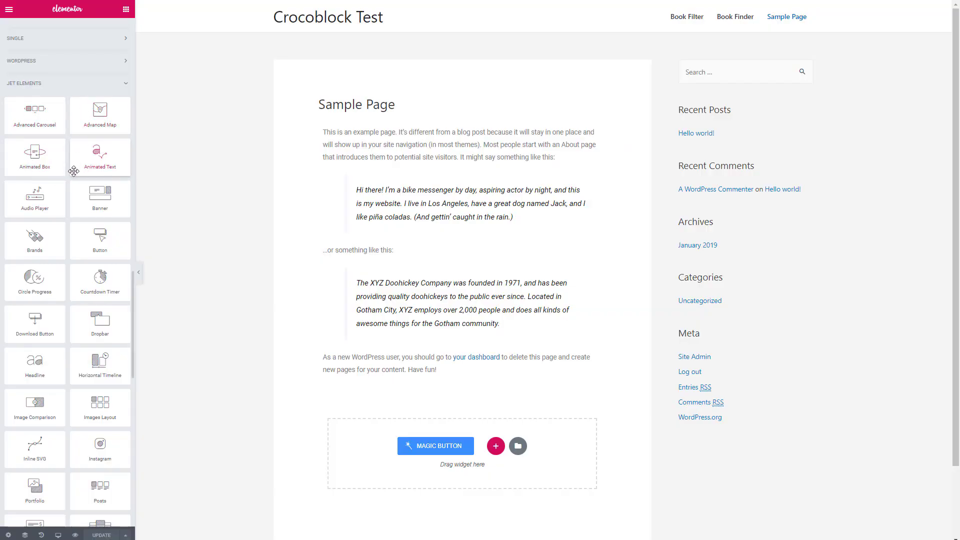
# Try out the Jet Elements Animated Box widget below the Sample Page text, and delete the widget
pyautogui.moveTo(39, 160); pyautogui.dragTo(350, 418)
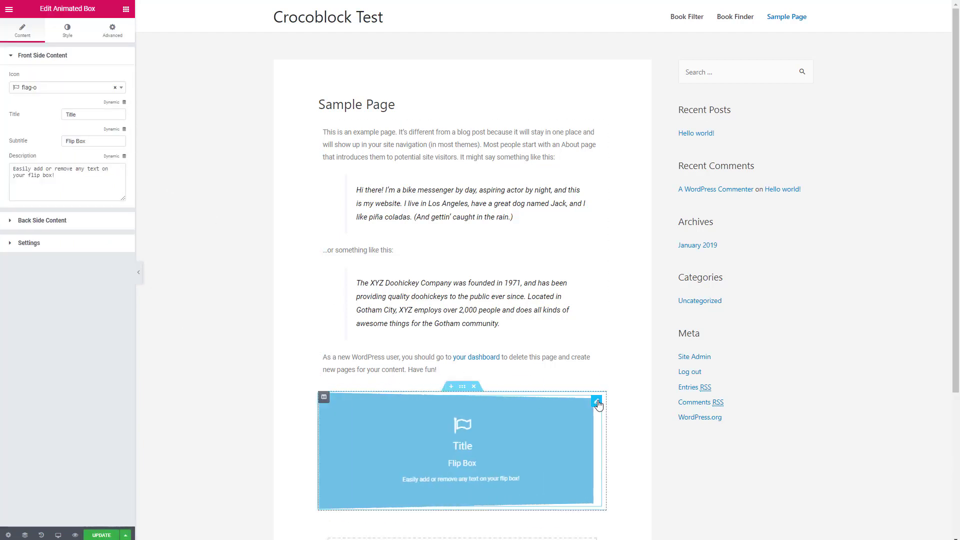
pyautogui.rightClick(599, 404)
pyautogui.click(616, 528)
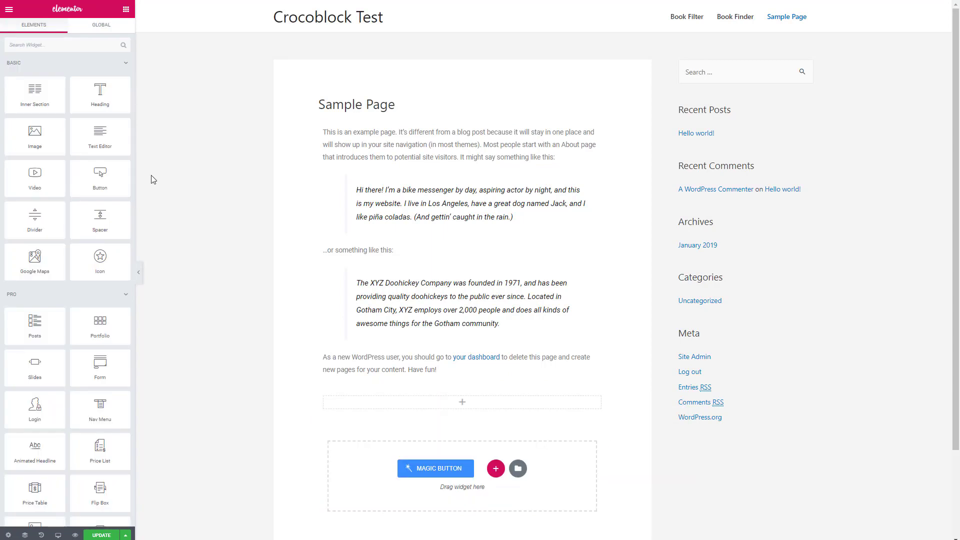
# Try out the Jet Elements Download Button widget in a new section below the empty one, and delete the widget
pyautogui.scroll(-15, 60, 206)
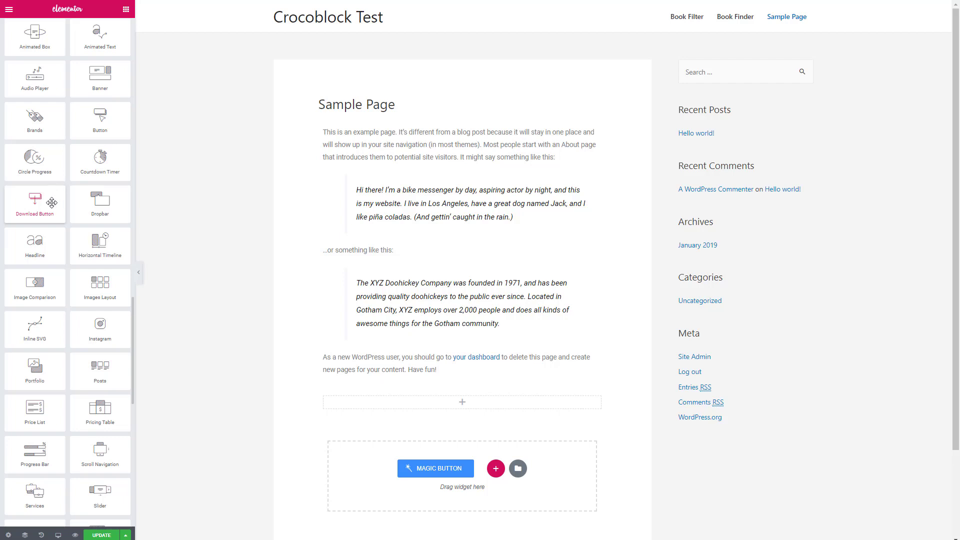
pyautogui.moveTo(52, 202); pyautogui.dragTo(385, 467)
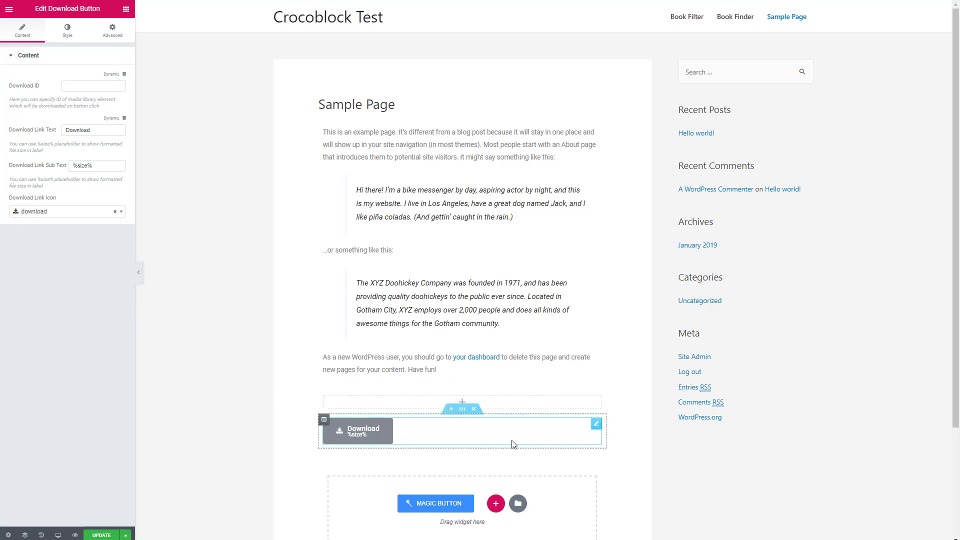
pyautogui.rightClick(595, 428)
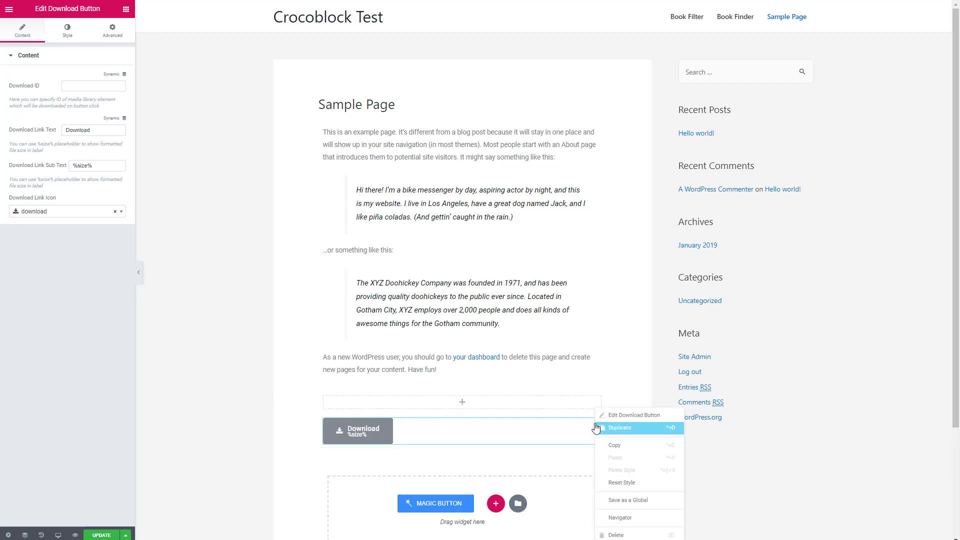
pyautogui.click(615, 535)
# Add a Jet Elements Video Player widget to the empty section below the Sample Page text
pyautogui.scroll(-15, 65, 105)
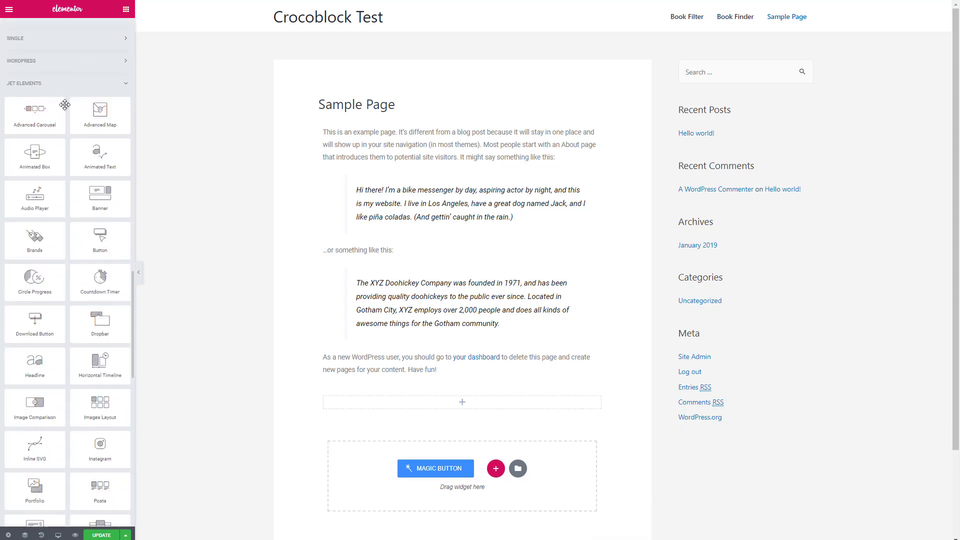
pyautogui.scroll(-3, 65, 105)
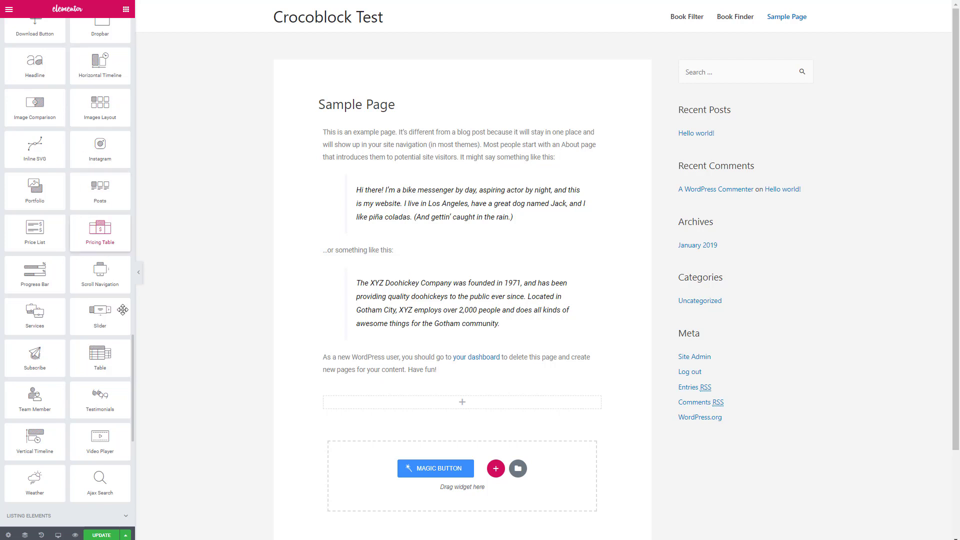
pyautogui.moveTo(99, 443); pyautogui.dragTo(377, 408)
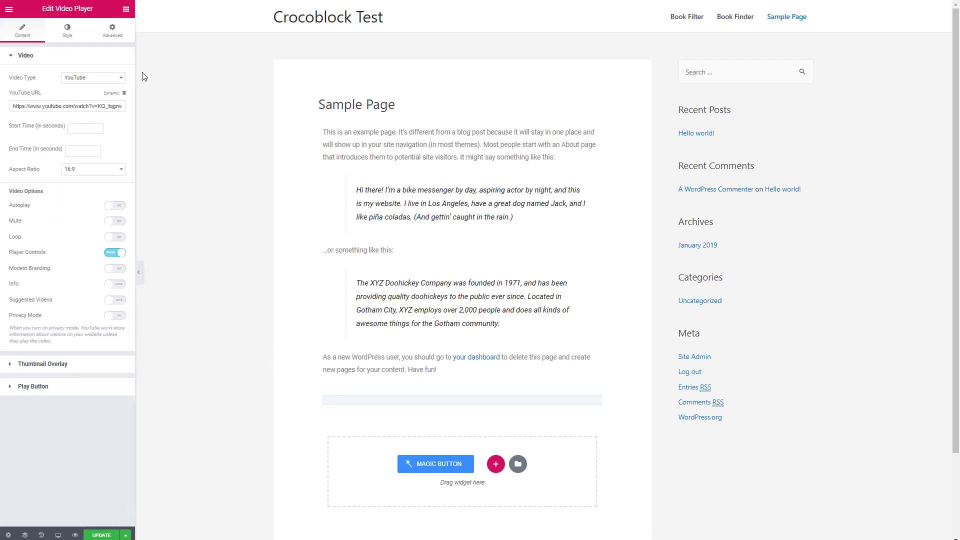